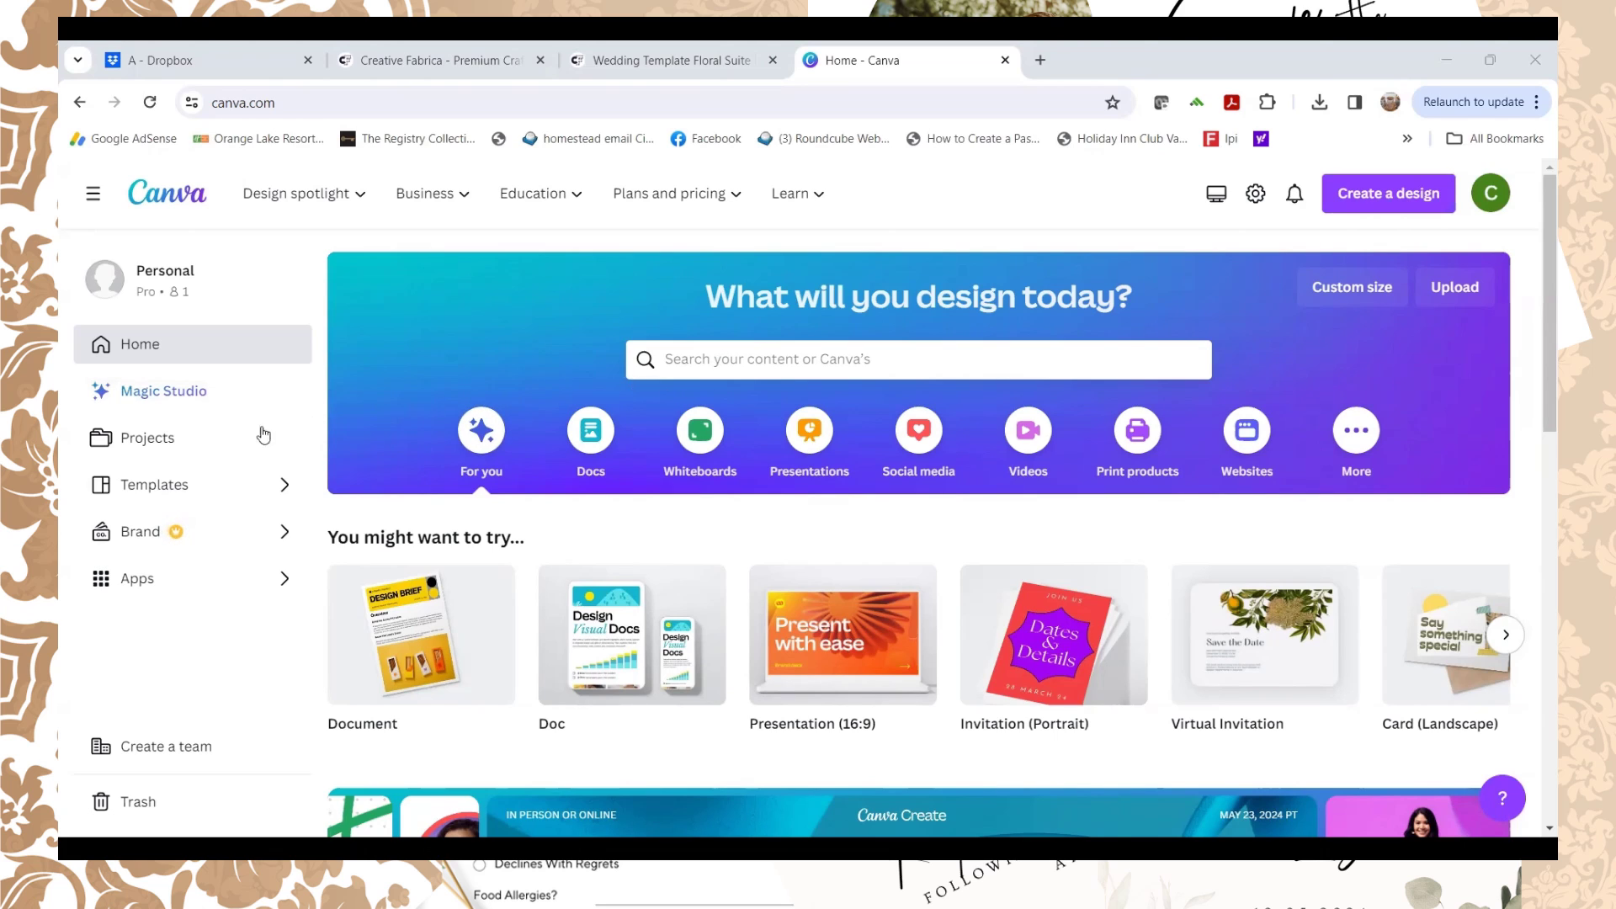
# Step: Search the Canva template library for 'wedding'
pyautogui.click(163, 488)
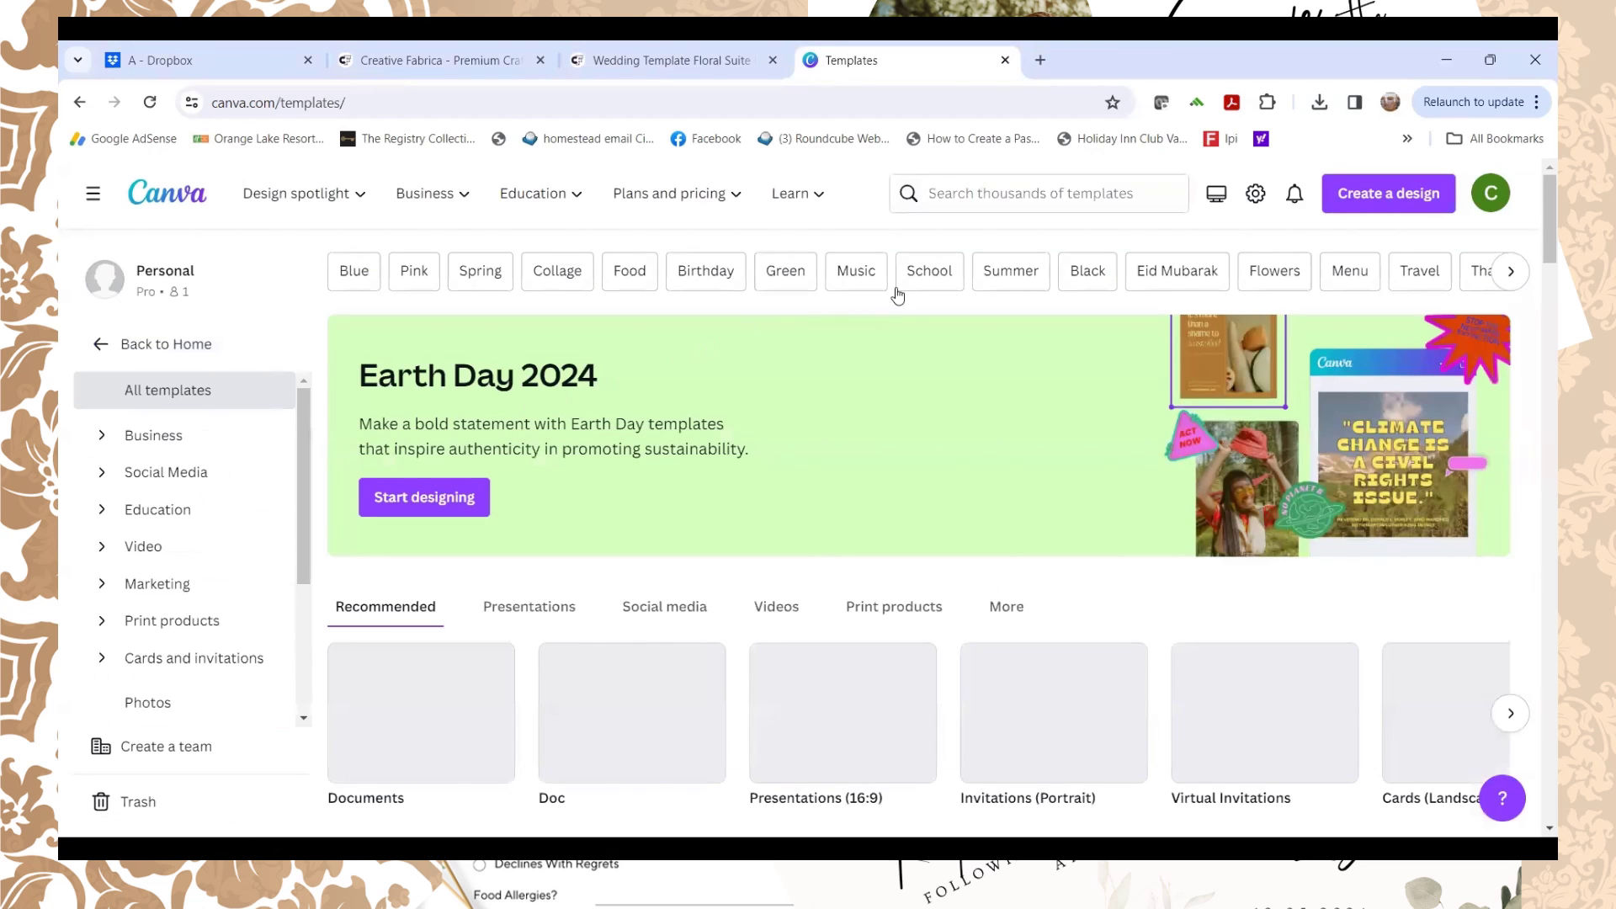
pyautogui.click(920, 194)
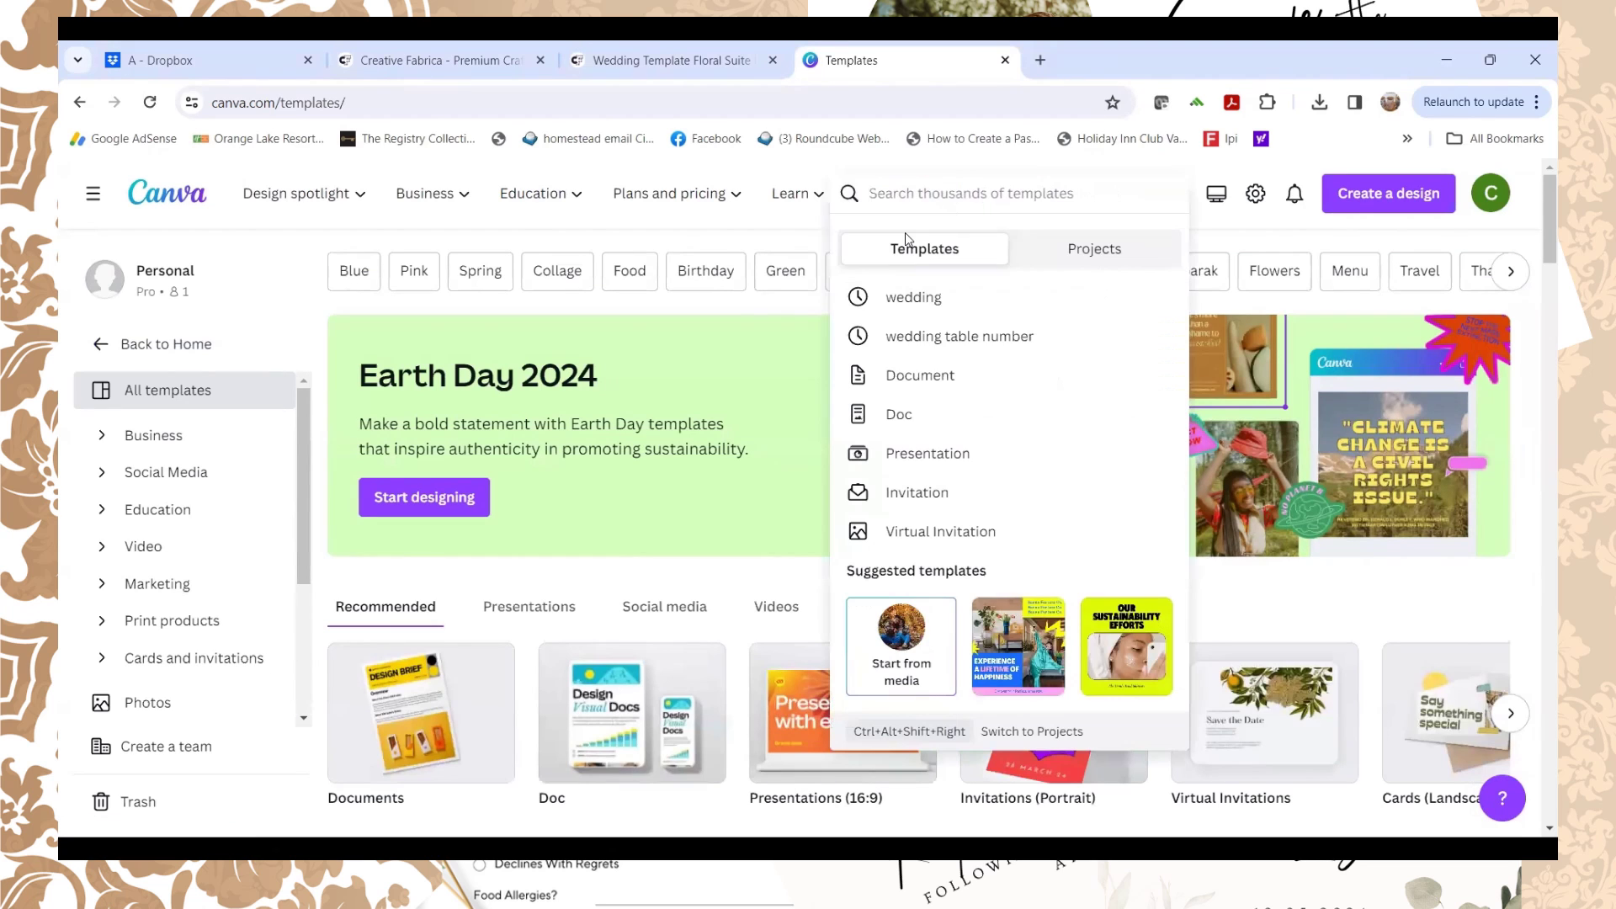
pyautogui.write('wedding')
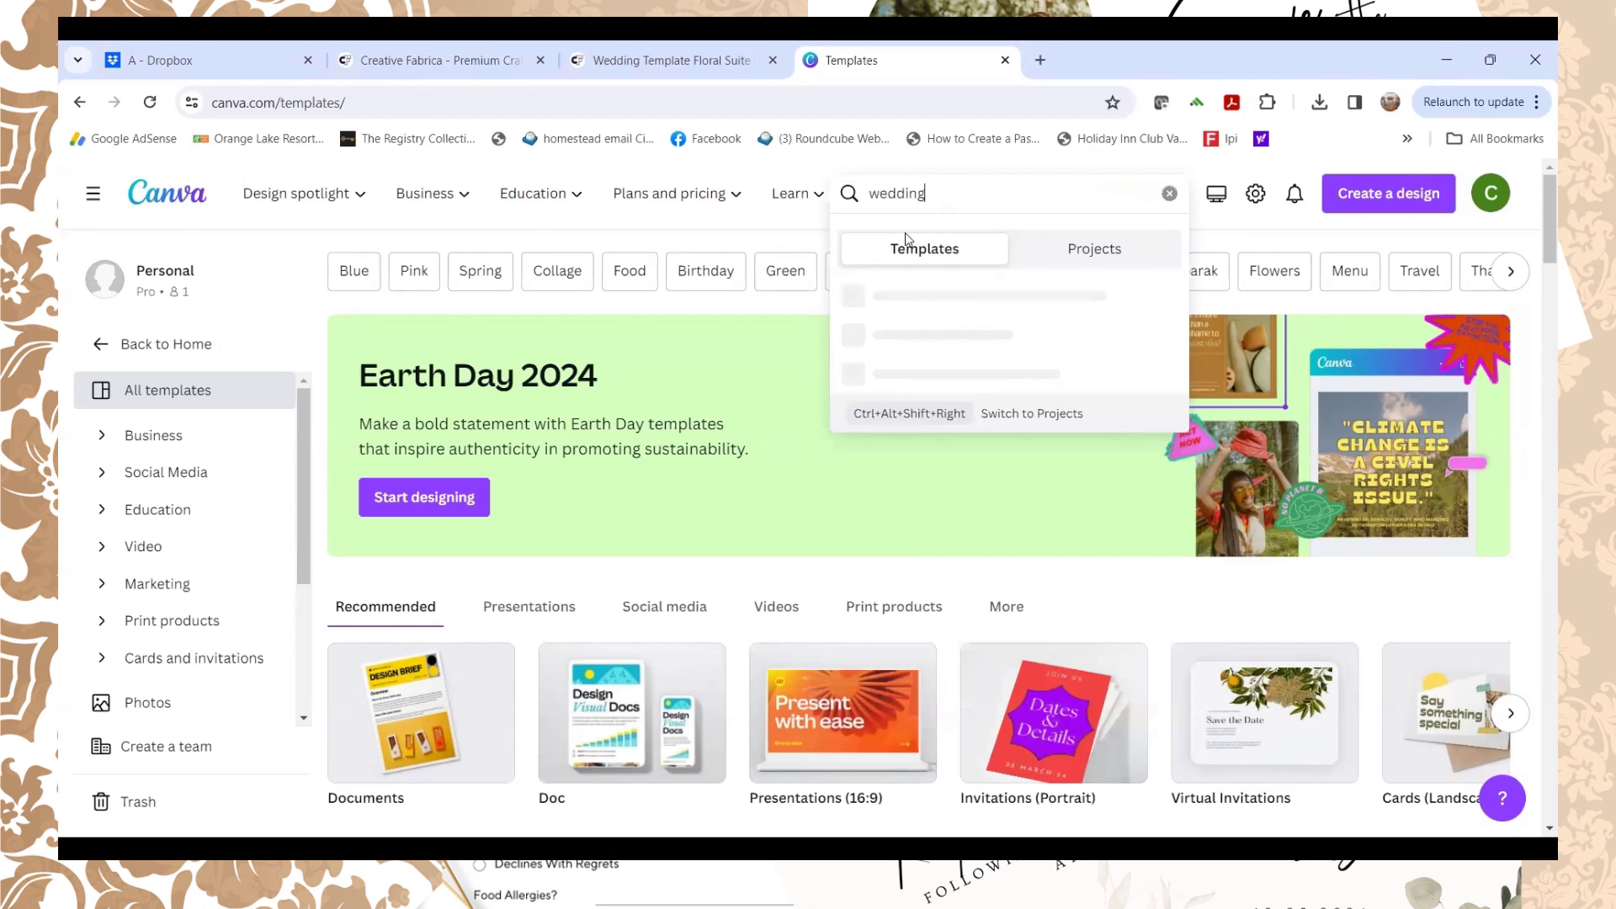
pyautogui.press('Return')
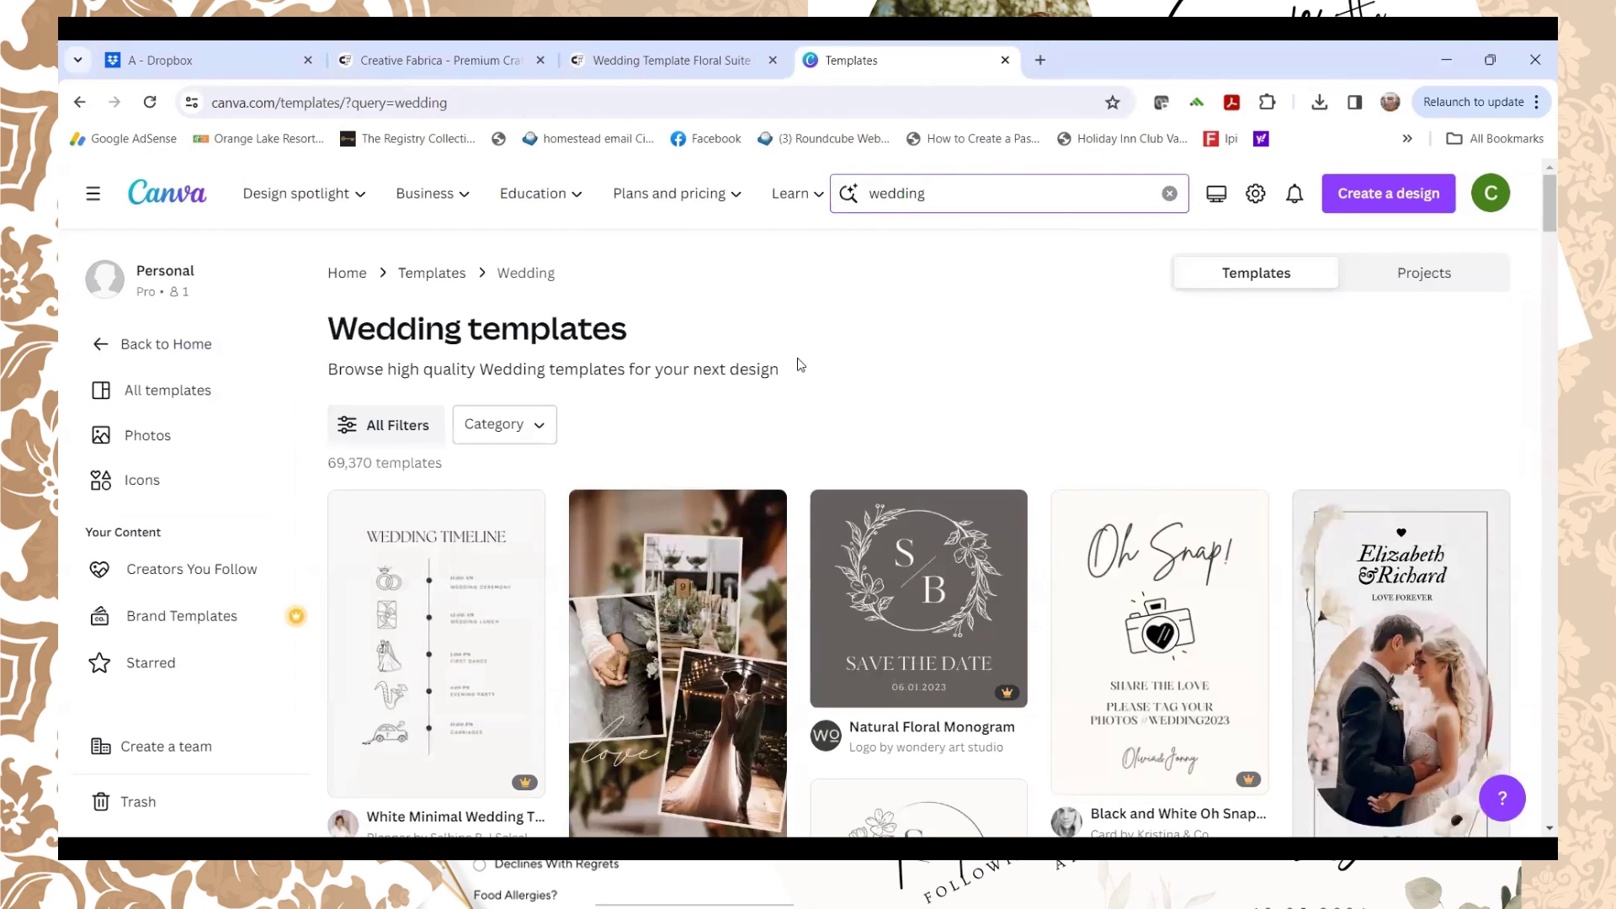
# Step: Scroll through the wedding template results to find an invitation design
pyautogui.scroll(-6, 800, 364)
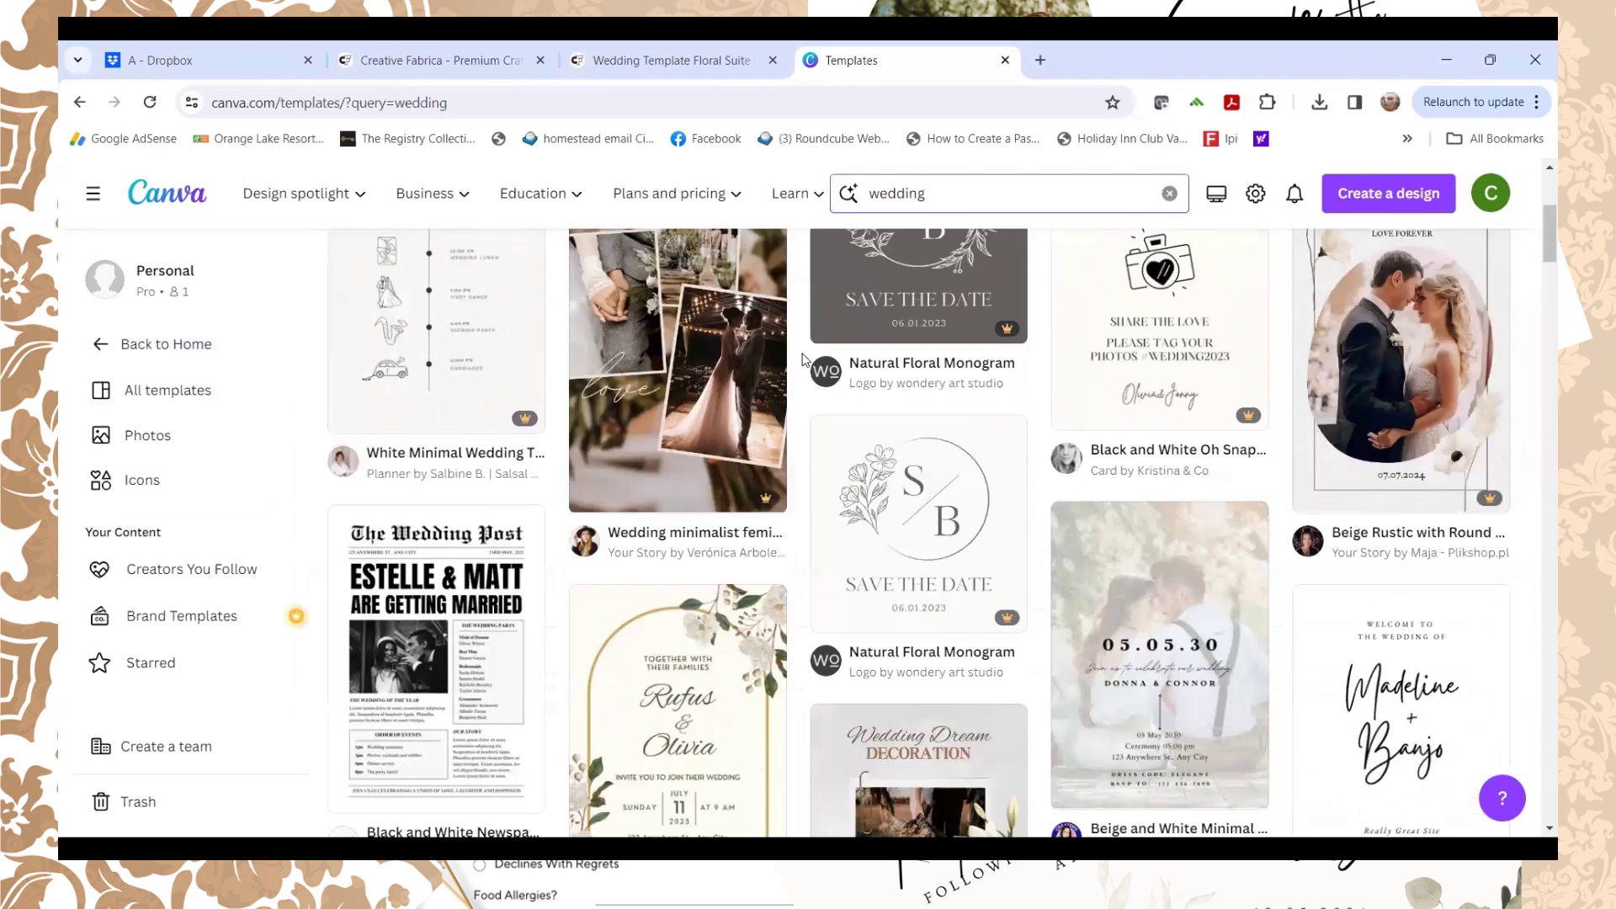
pyautogui.scroll(-1, 807, 360)
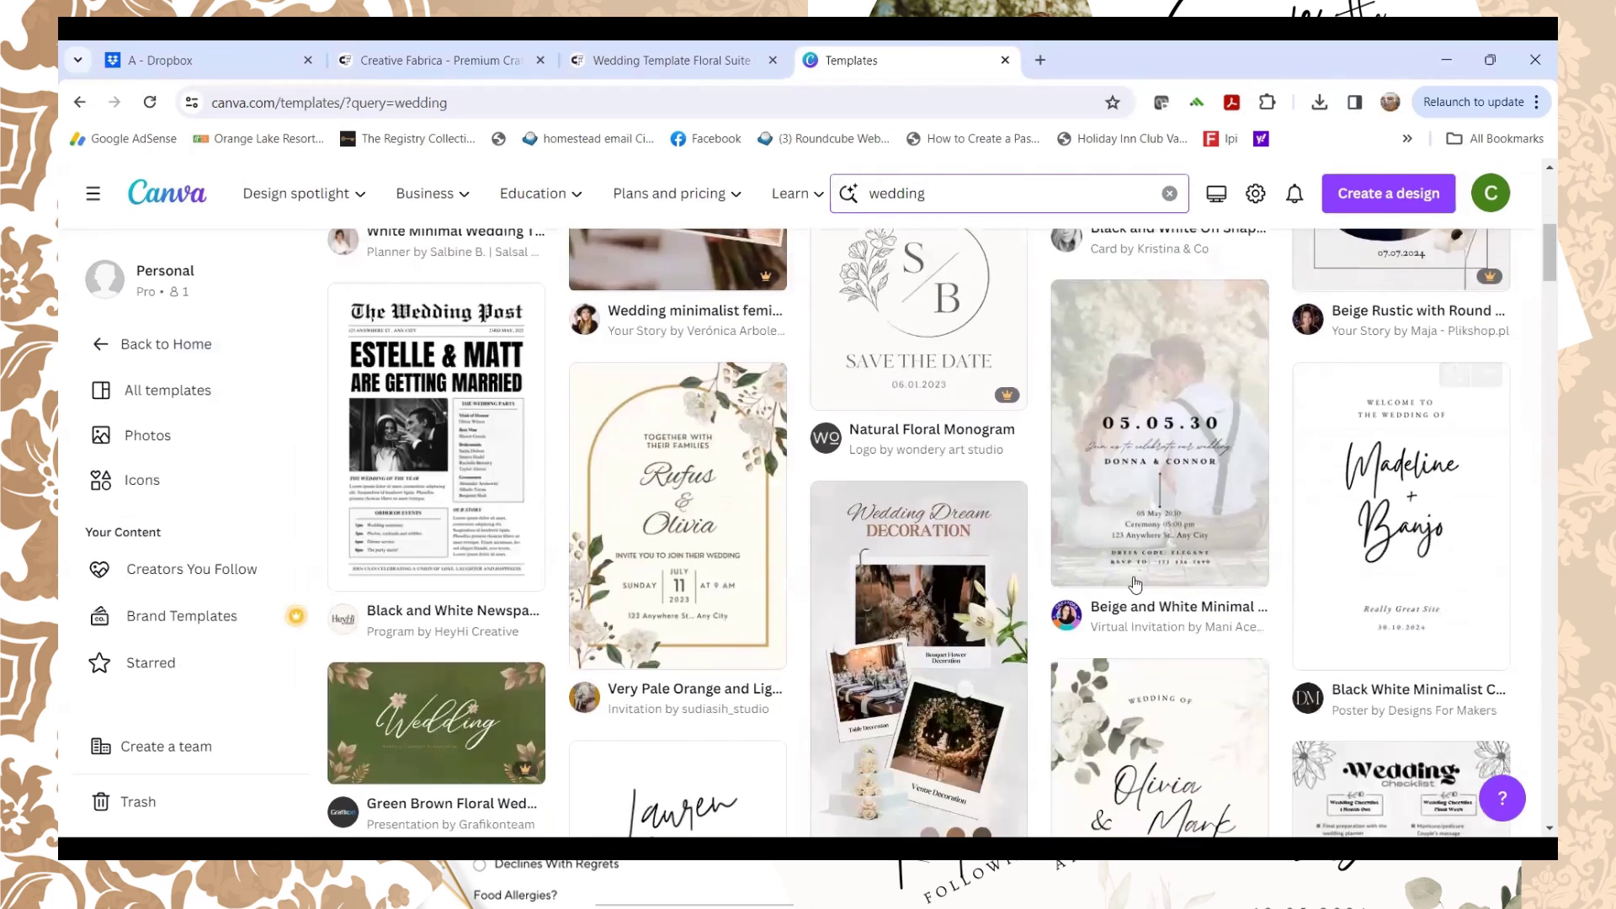
pyautogui.moveTo(1108, 520)
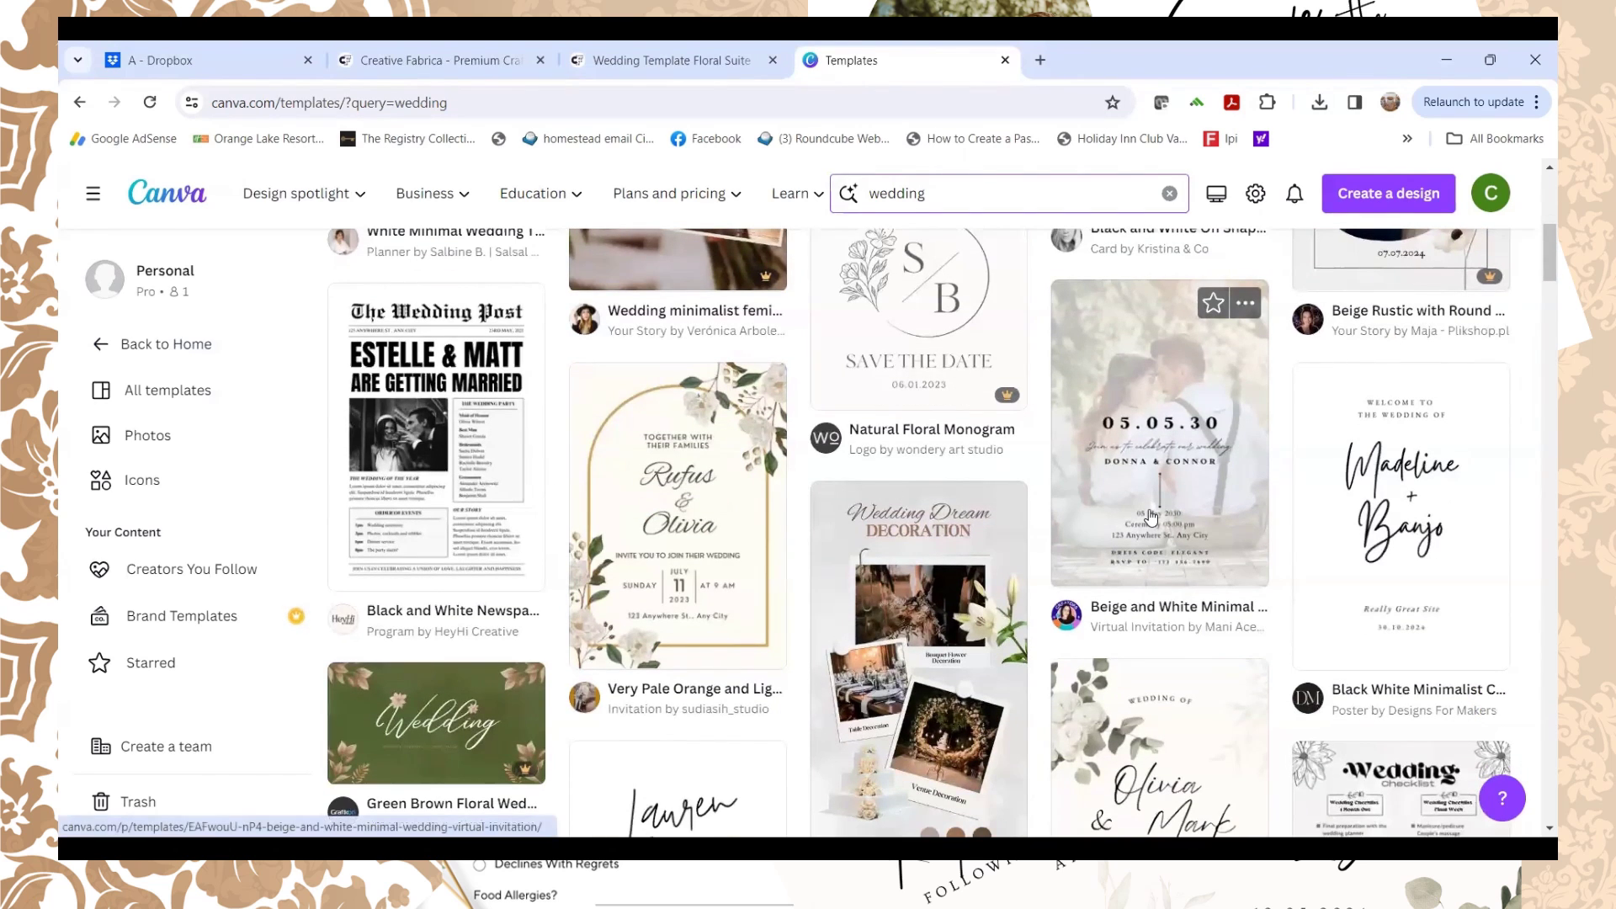
pyautogui.scroll(-1, 1151, 515)
pyautogui.moveTo(671, 516)
pyautogui.scroll(-3, 1191, 589)
pyautogui.moveTo(1150, 559)
pyautogui.scroll(1, 1149, 559)
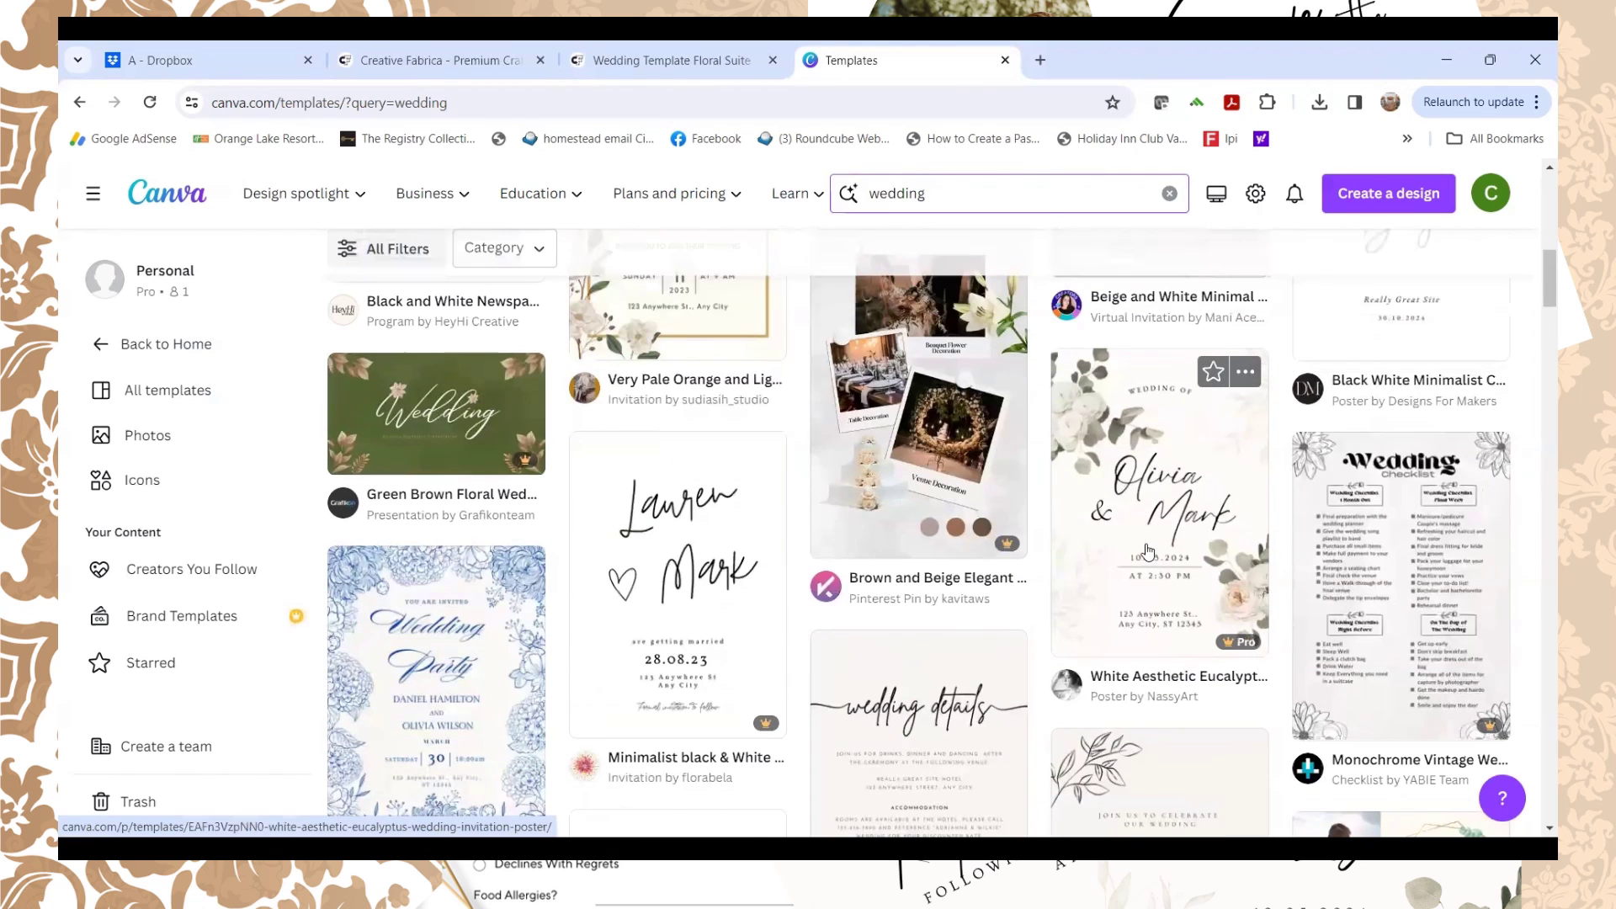
pyautogui.scroll(1, 1148, 551)
pyautogui.scroll(3, 1137, 590)
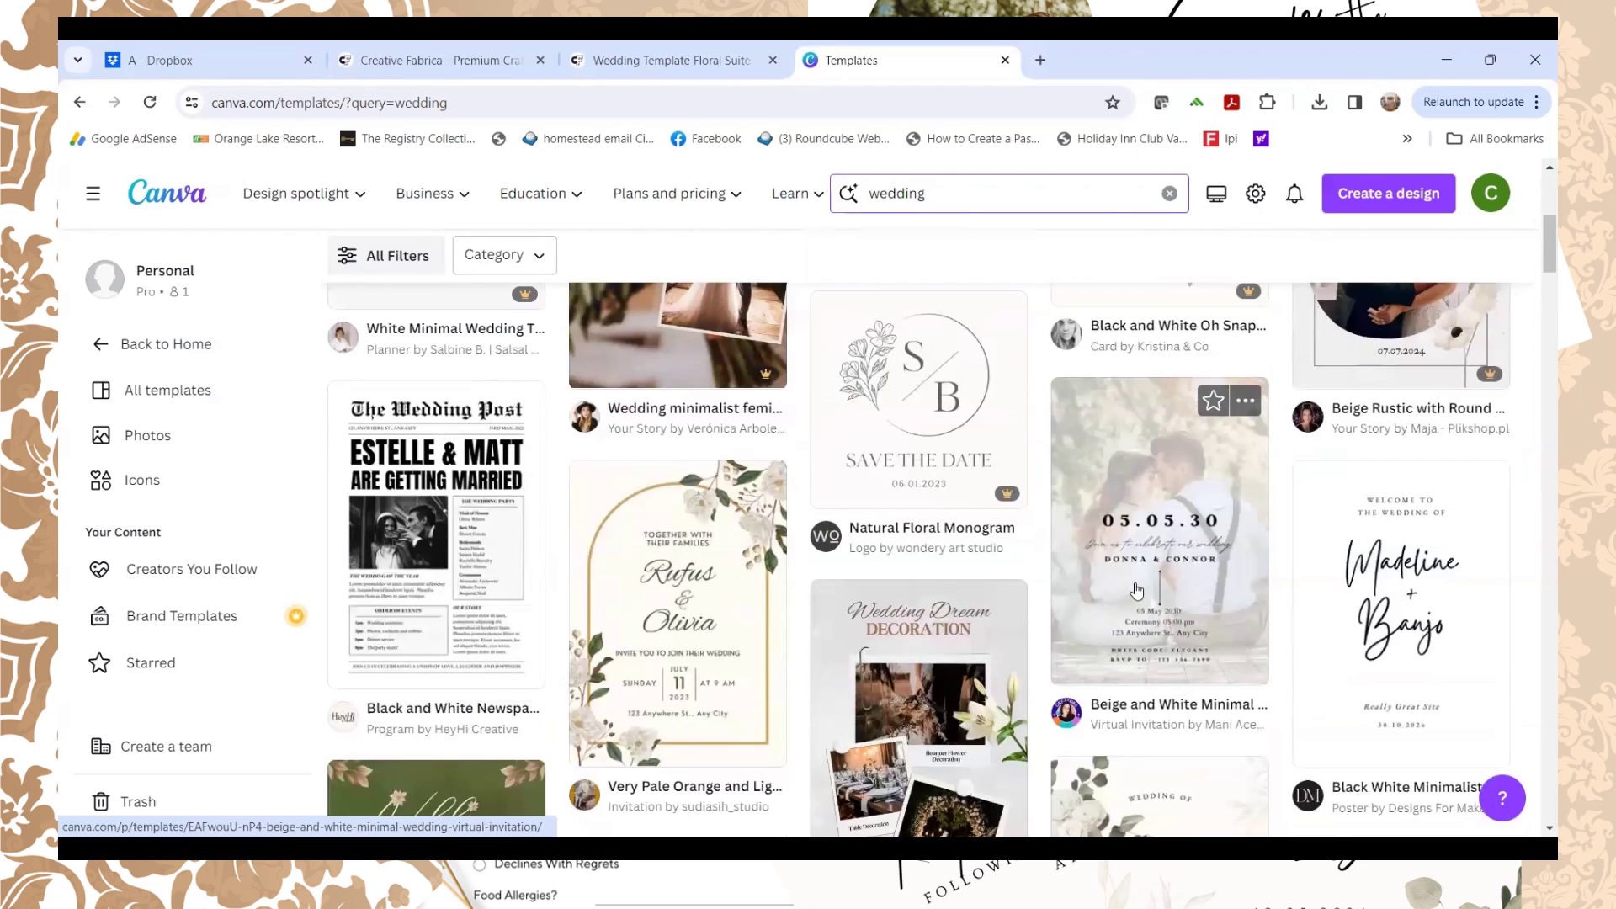
pyautogui.scroll(-5, 1145, 581)
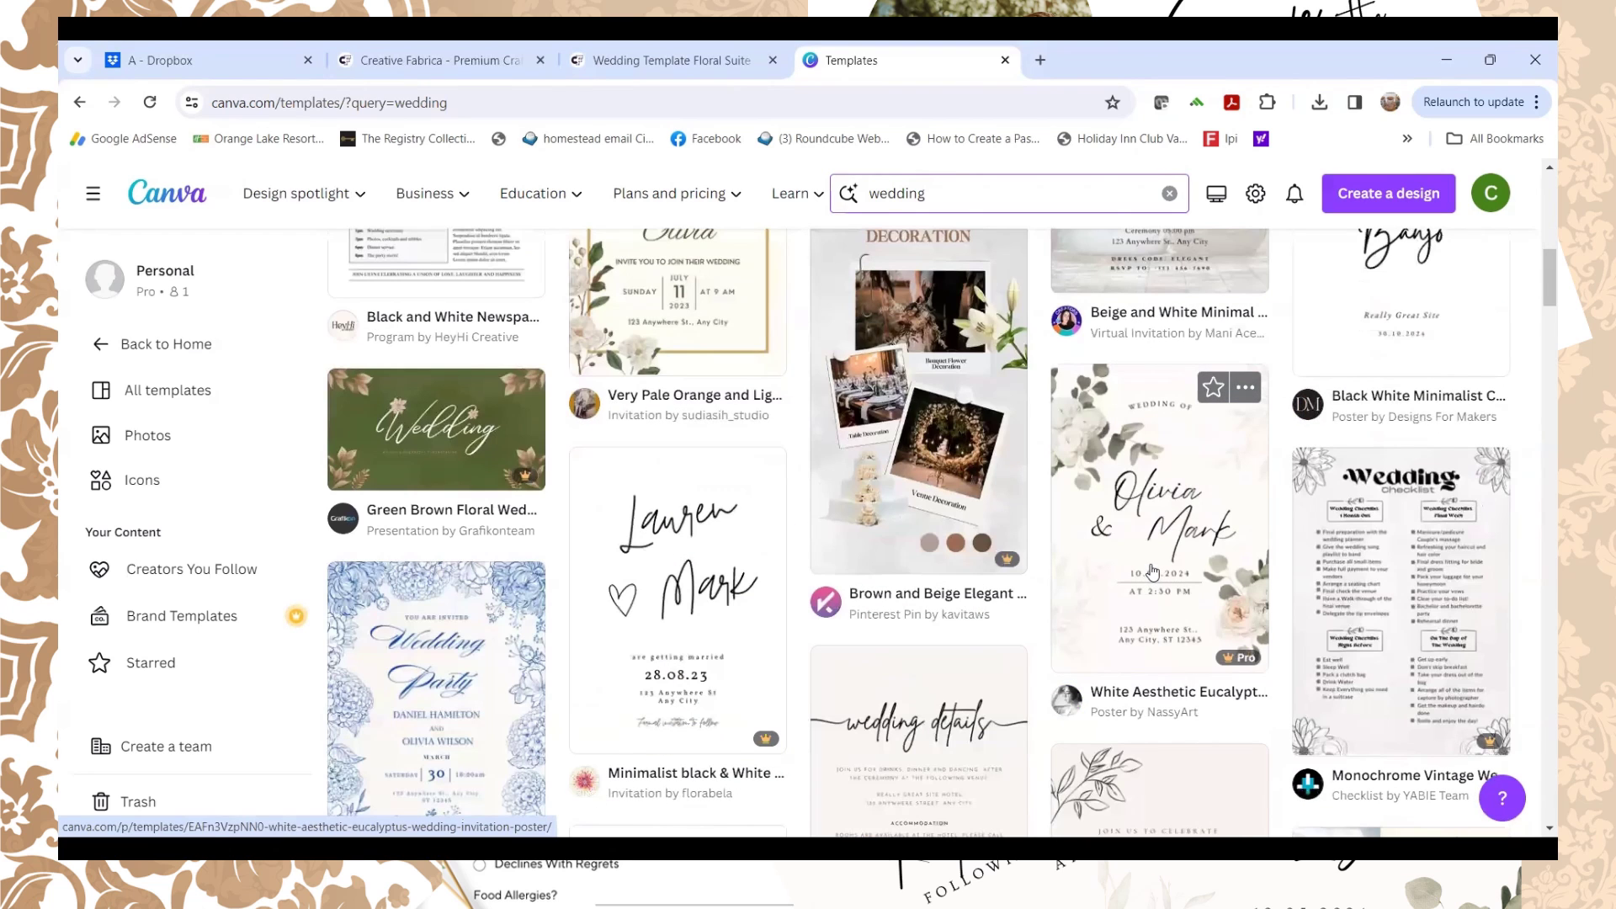
# Step: Preview the White Aesthetic Eucalyptus invitation template and start a design from it
pyautogui.click(1152, 572)
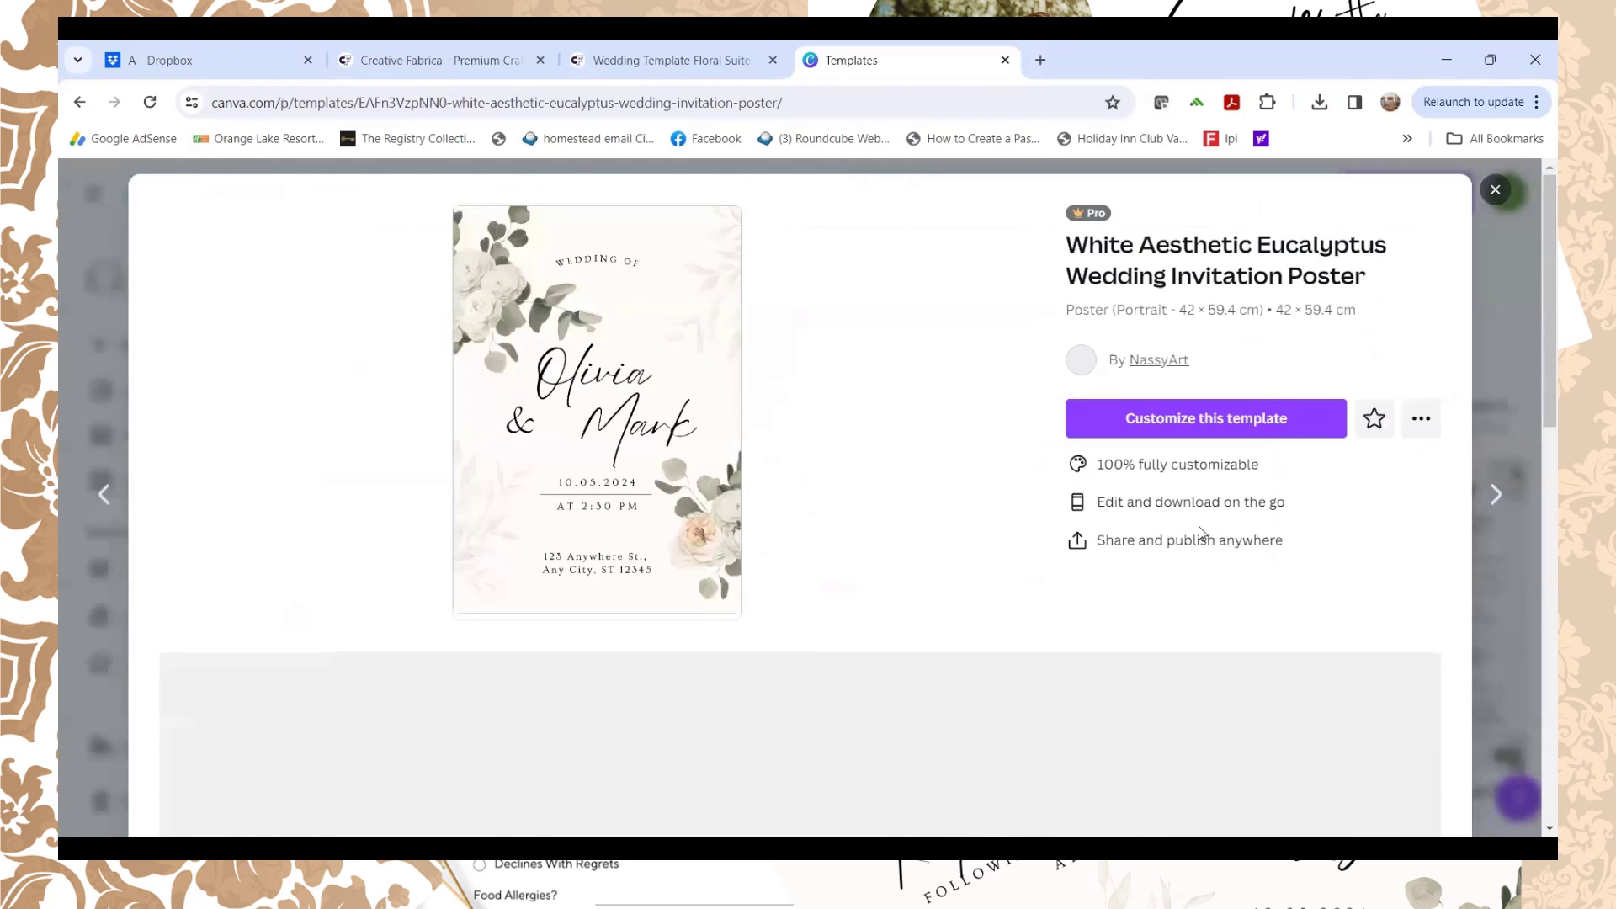
pyautogui.click(1187, 427)
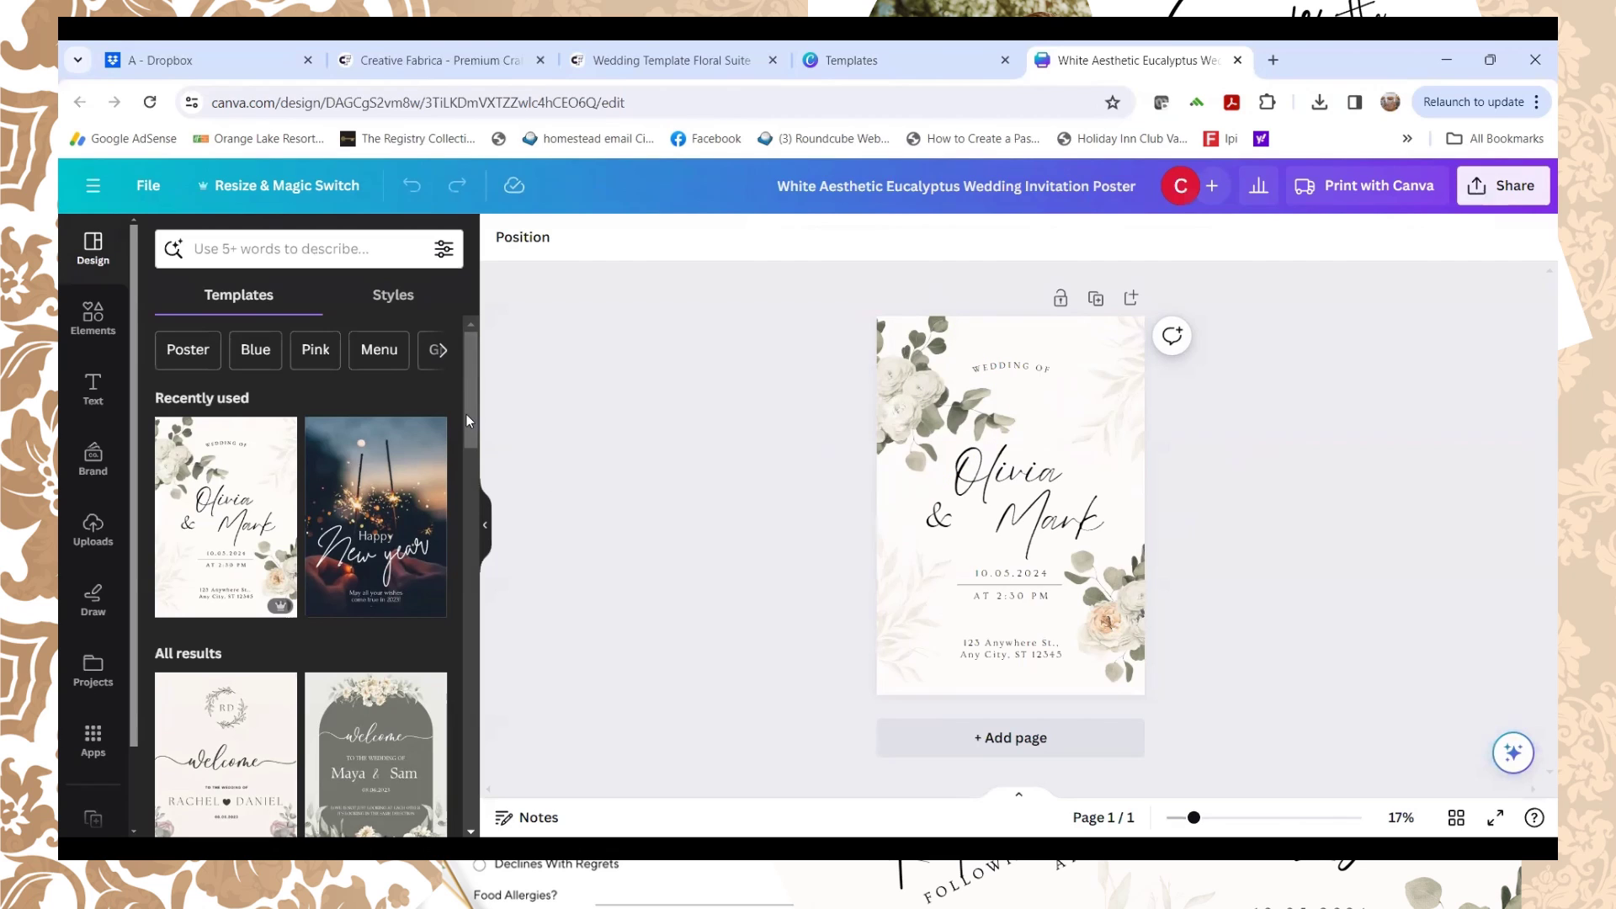
# Step: Replace the sample names Olivia and Mark with Mary and Logan in the script heading
pyautogui.click(1029, 480)
pyautogui.doubleClick(1029, 472)
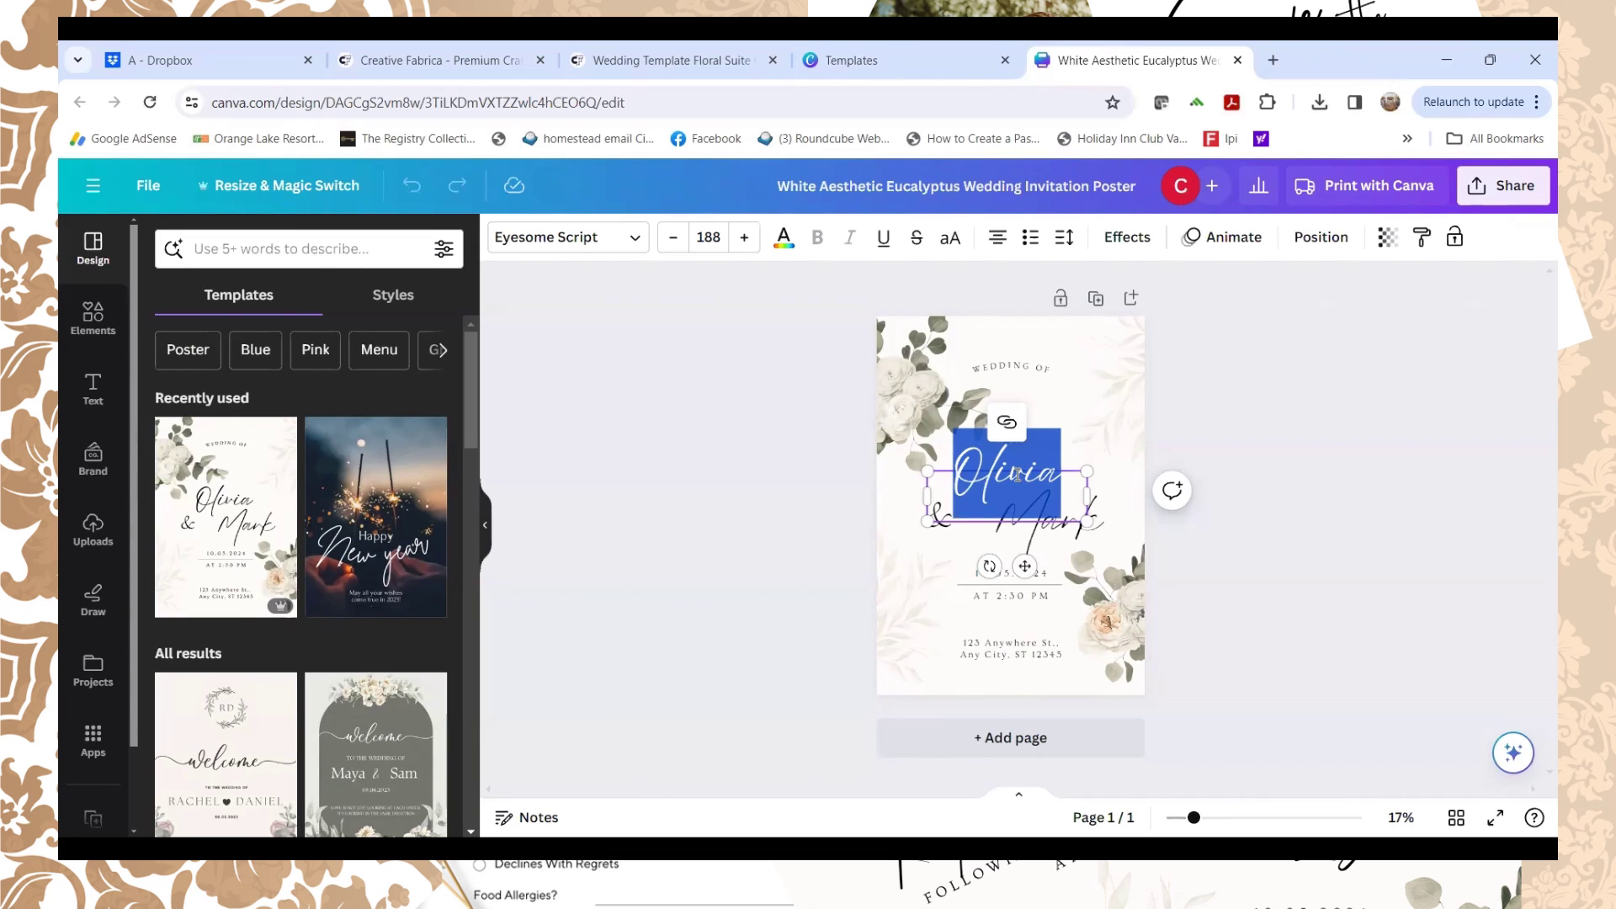
pyautogui.write('Mary')
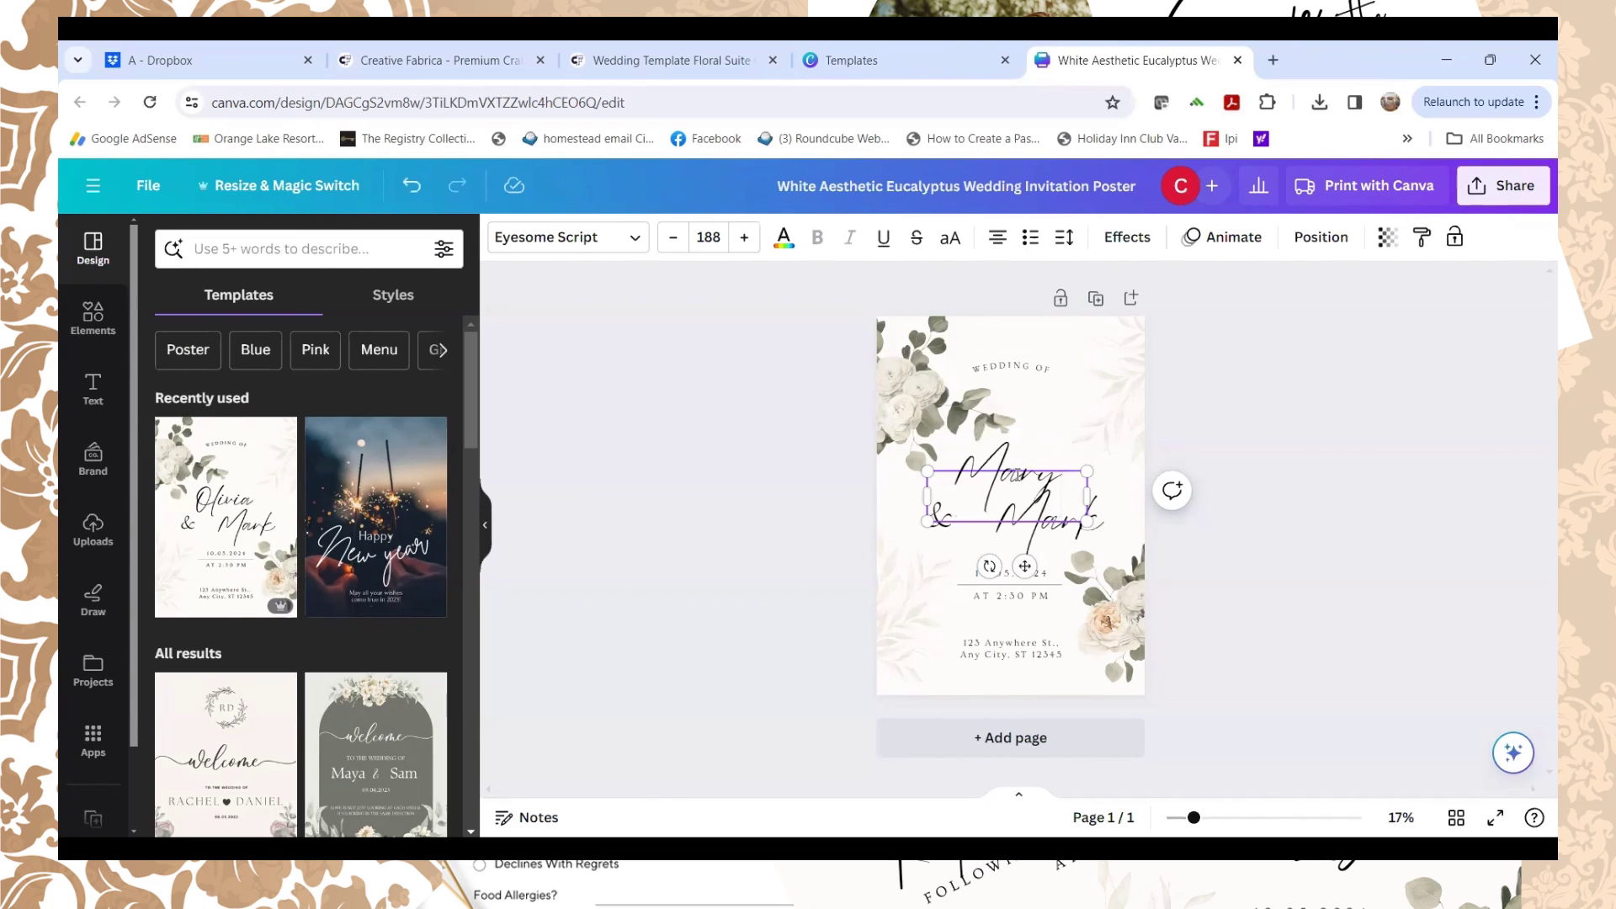
pyautogui.click(1071, 529)
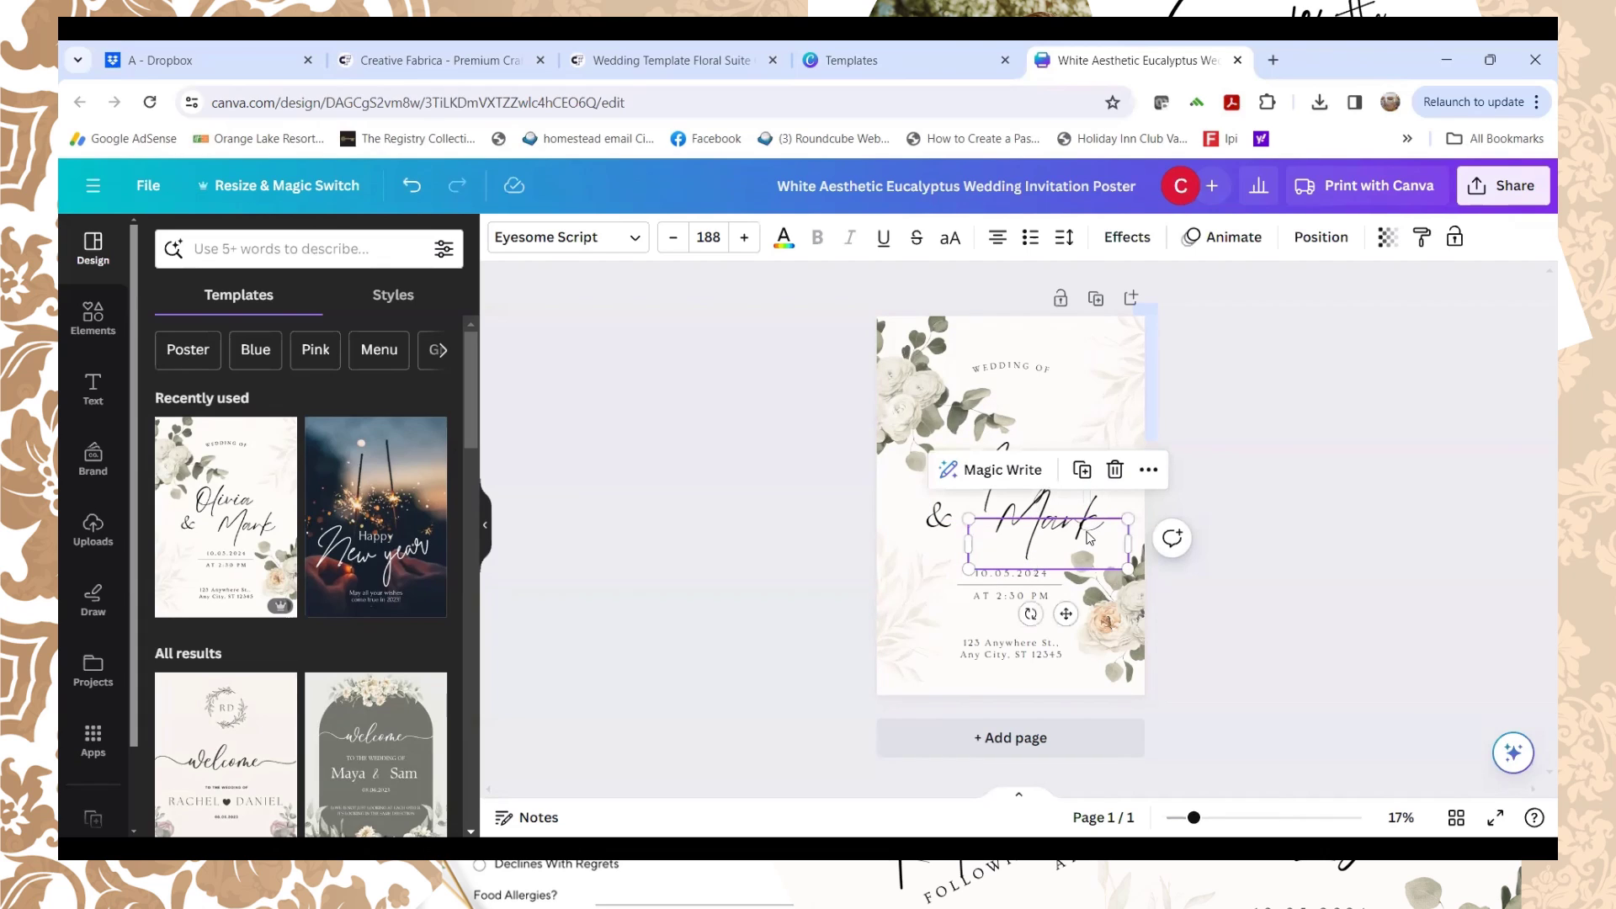
pyautogui.doubleClick(1088, 532)
pyautogui.write('Logan')
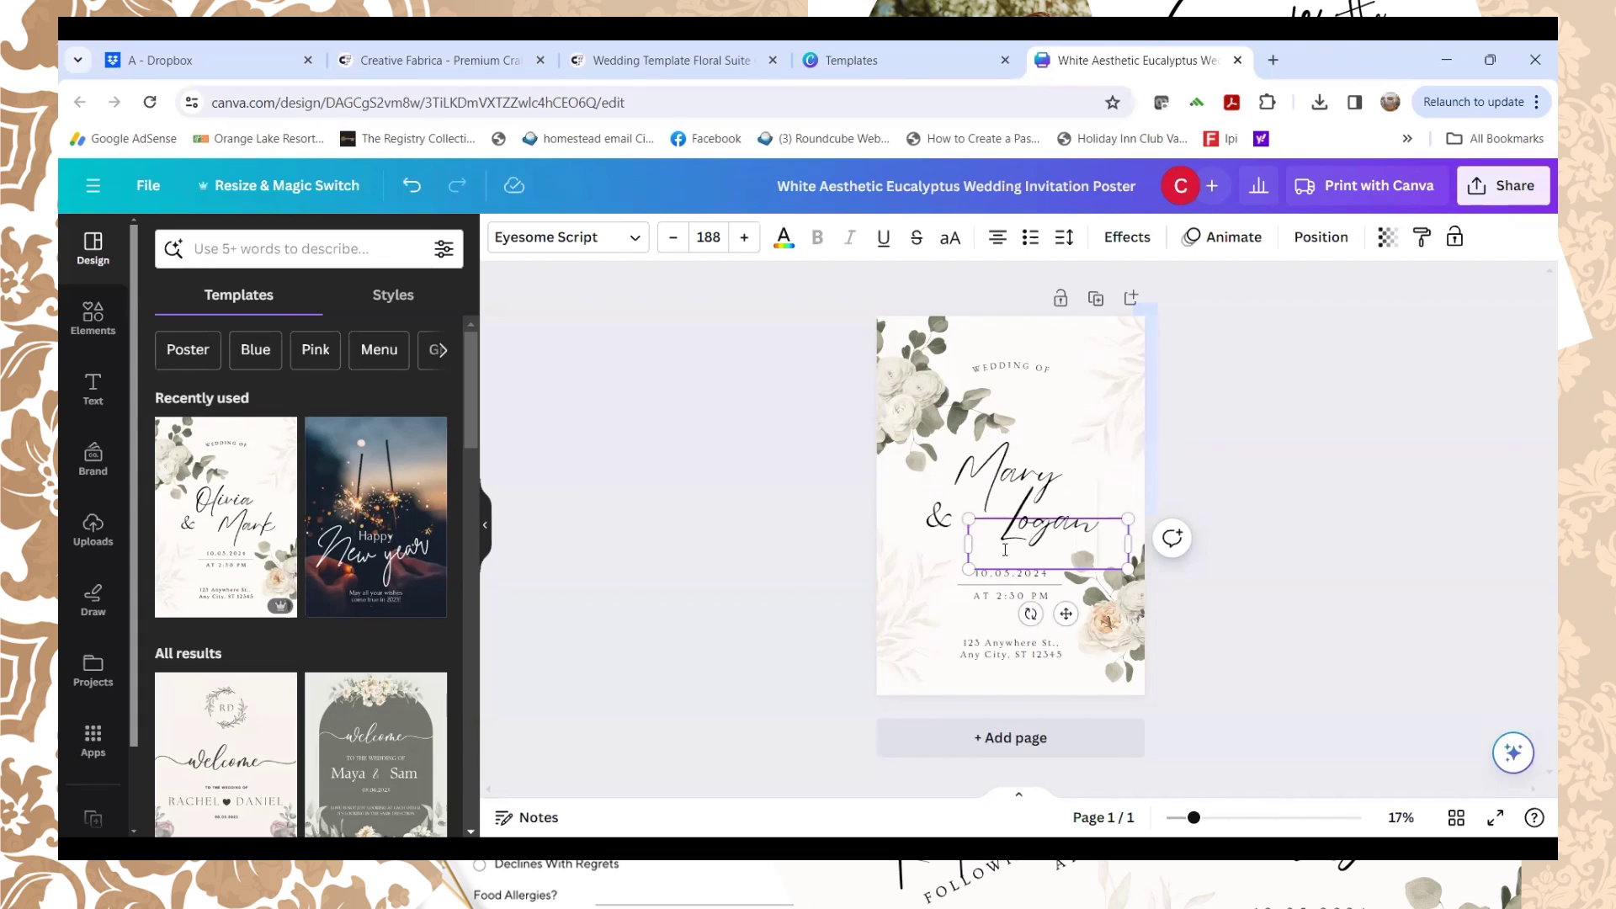
pyautogui.click(923, 594)
pyautogui.click(1034, 556)
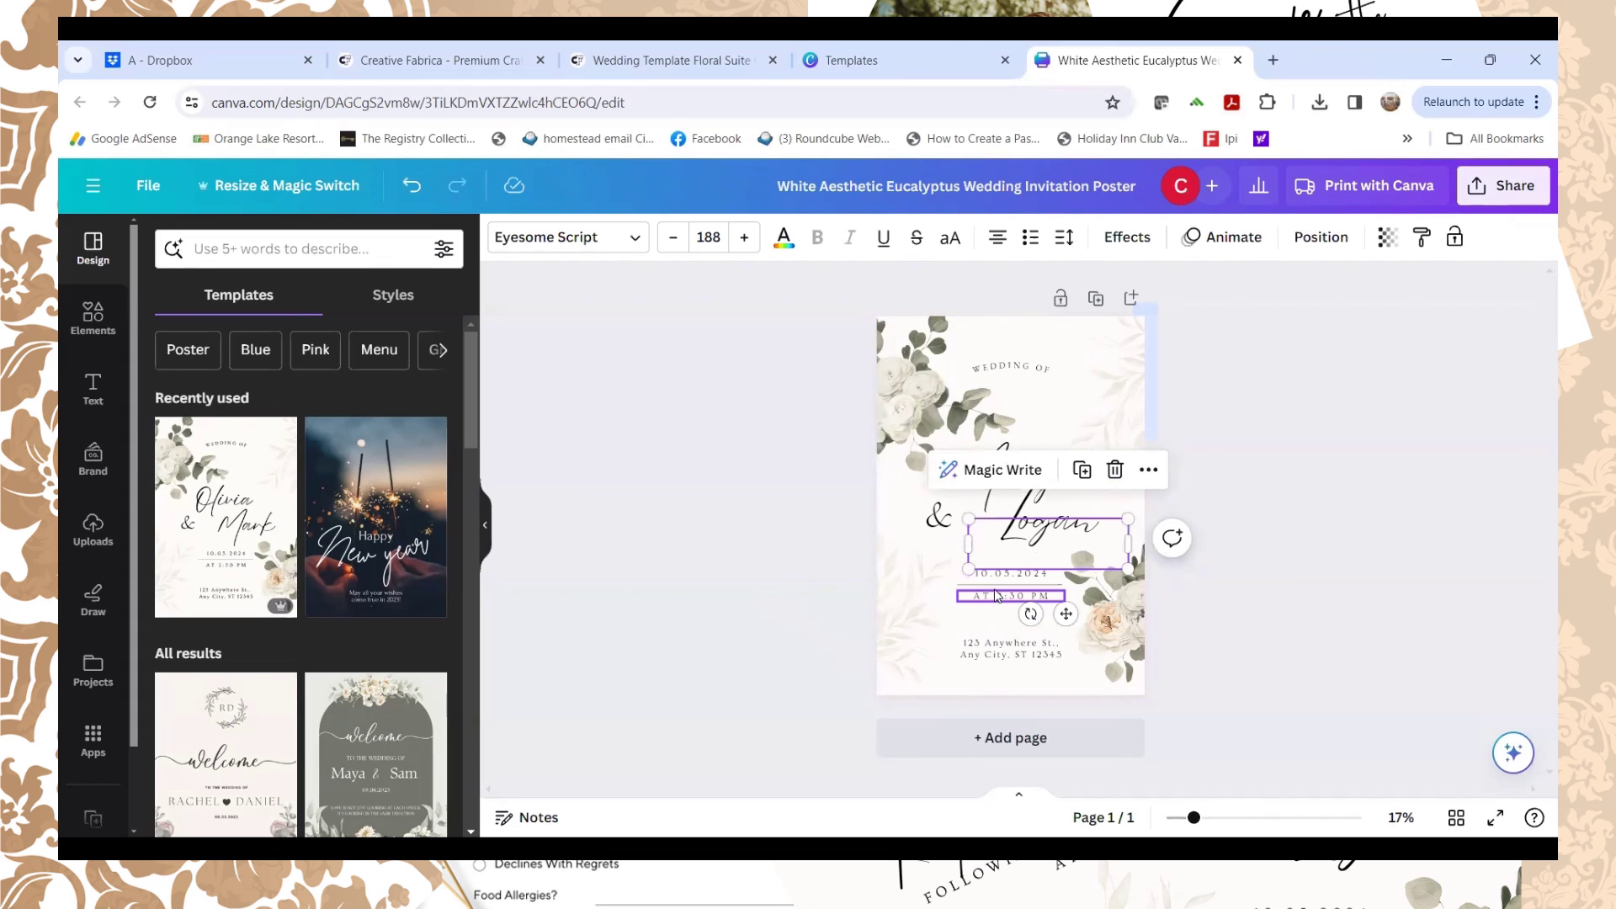
pyautogui.click(1224, 487)
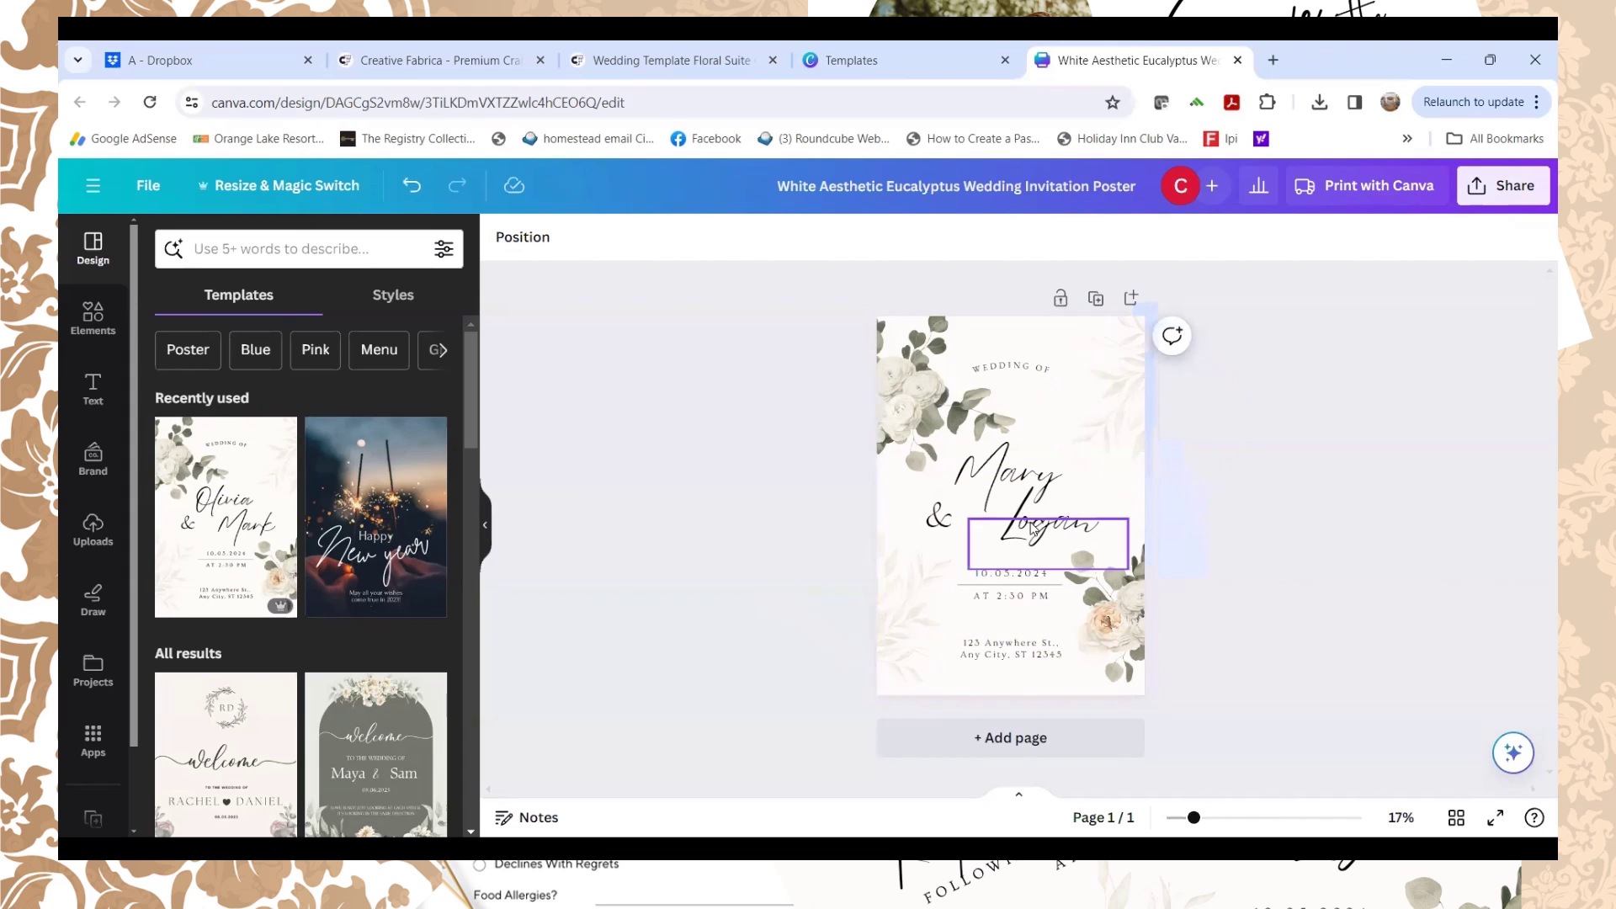
# Step: Replace the placeholder address text with 'My Town, Minnesota'
pyautogui.click(995, 649)
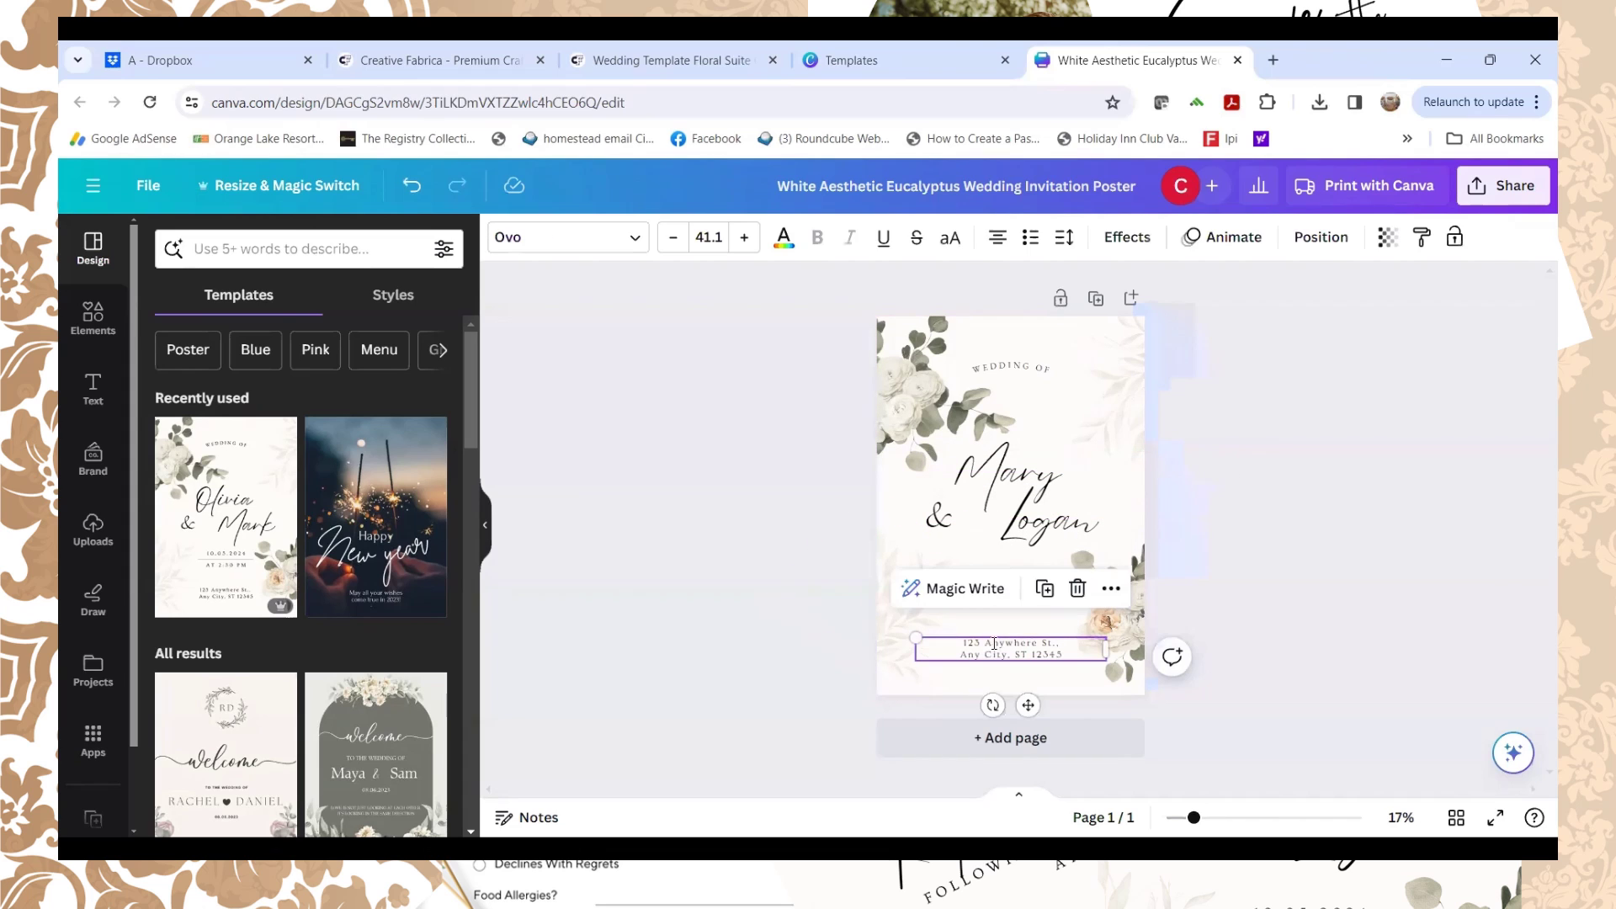
pyautogui.click(994, 643)
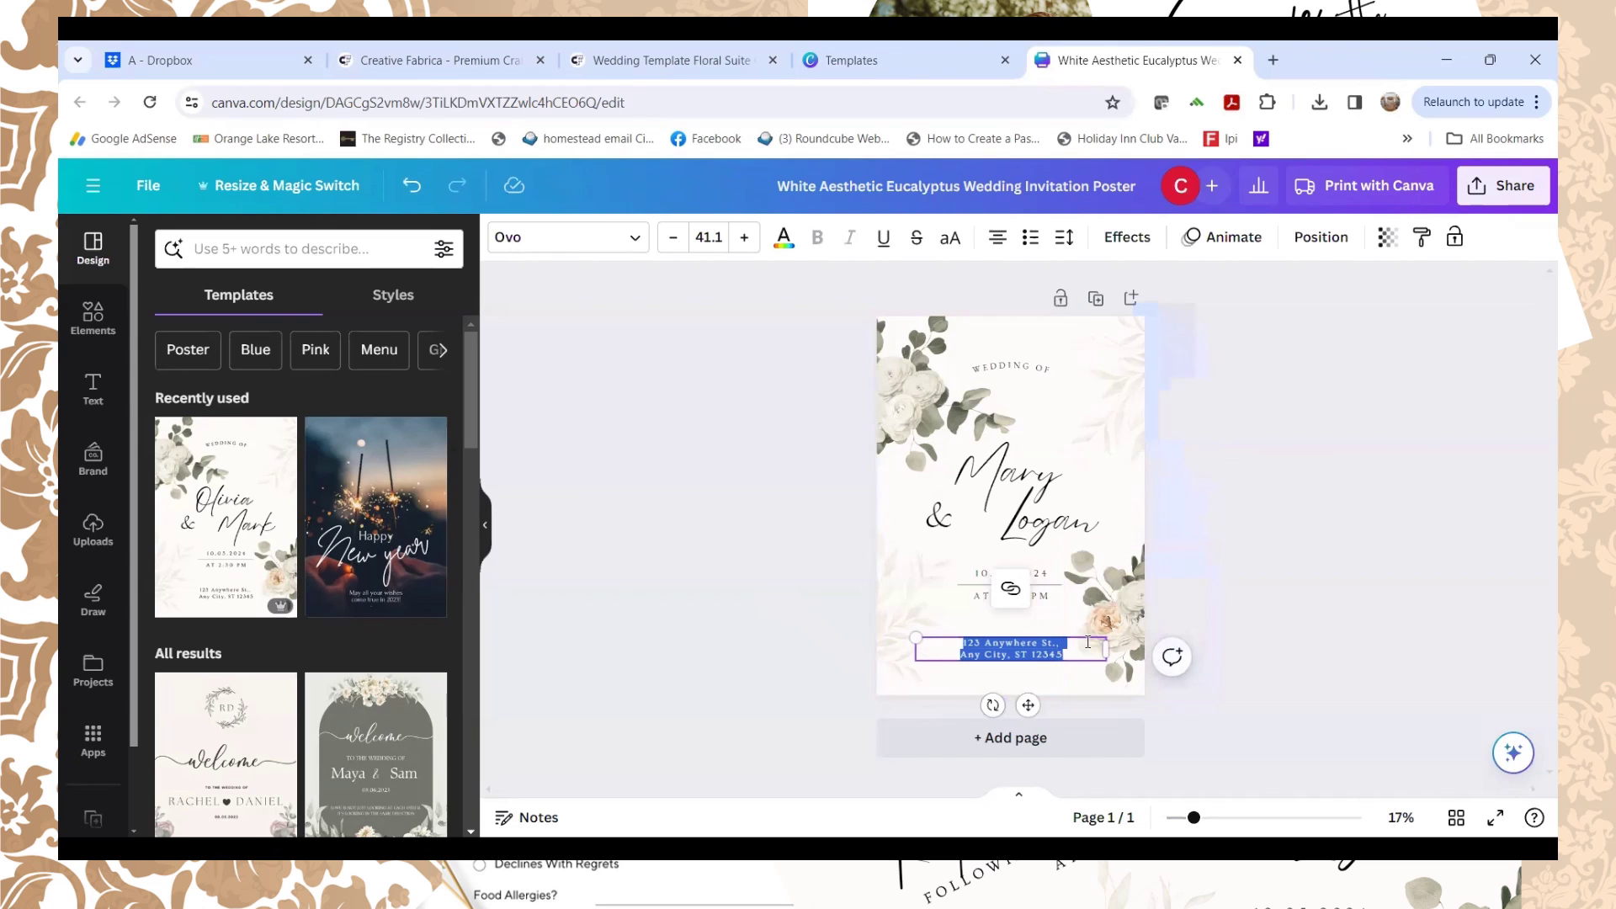
pyautogui.write('my')
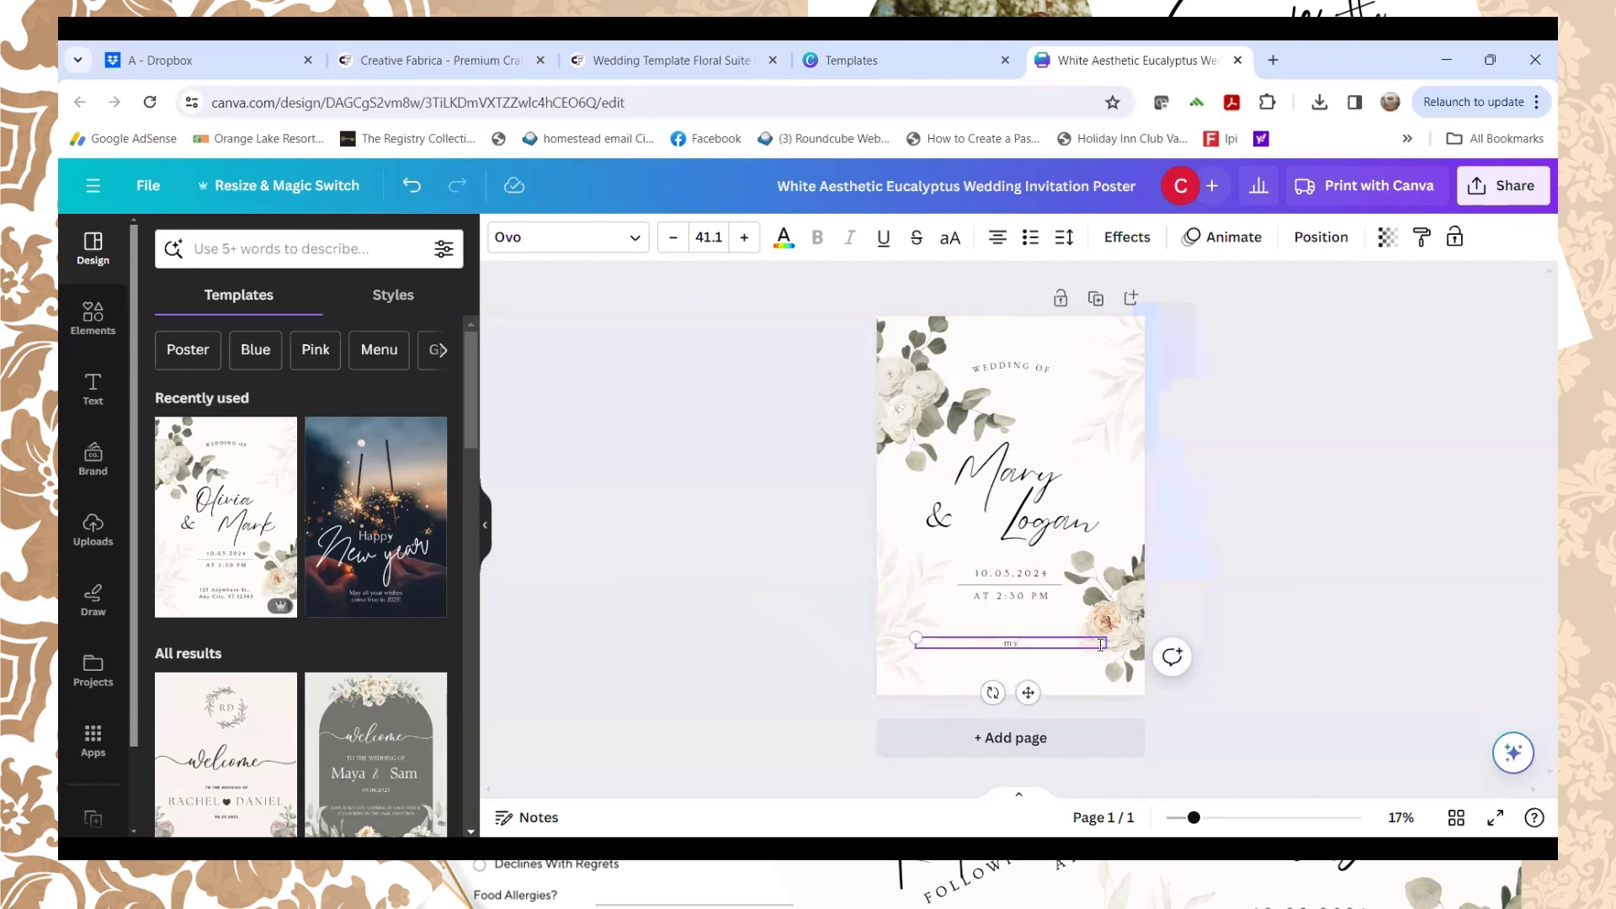
pyautogui.press('BackSpace')
pyautogui.press('BackSpace')
pyautogui.write('My')
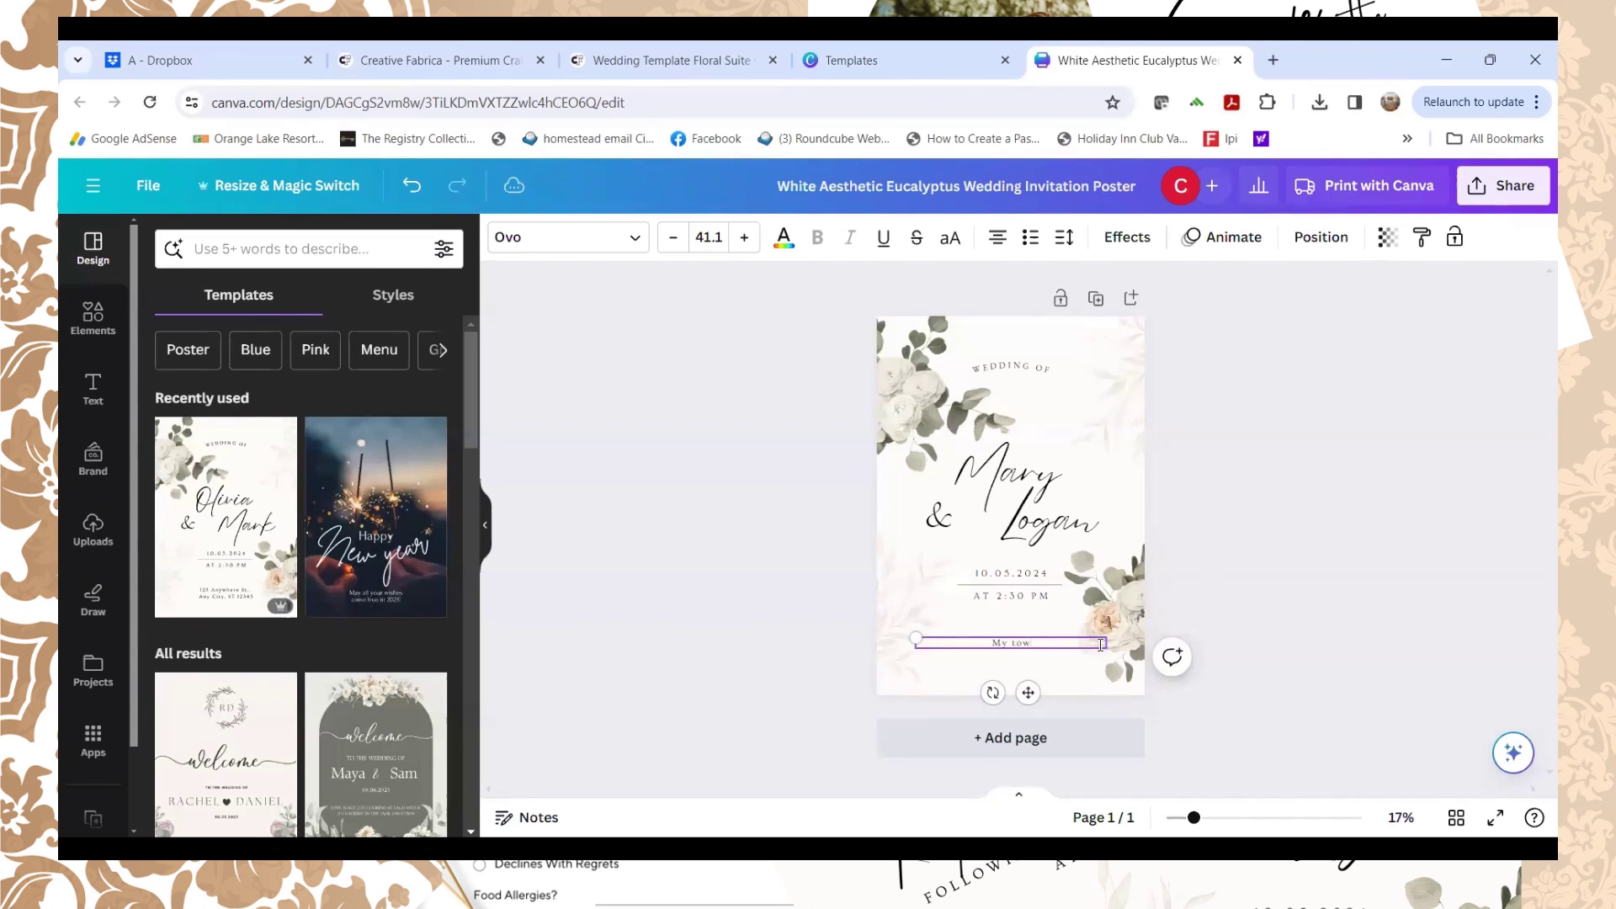
pyautogui.write(' Town, Minnesota')
# Step: Add the street line '123 Main St W' above the town line
pyautogui.click(943, 647)
pyautogui.press('Return')
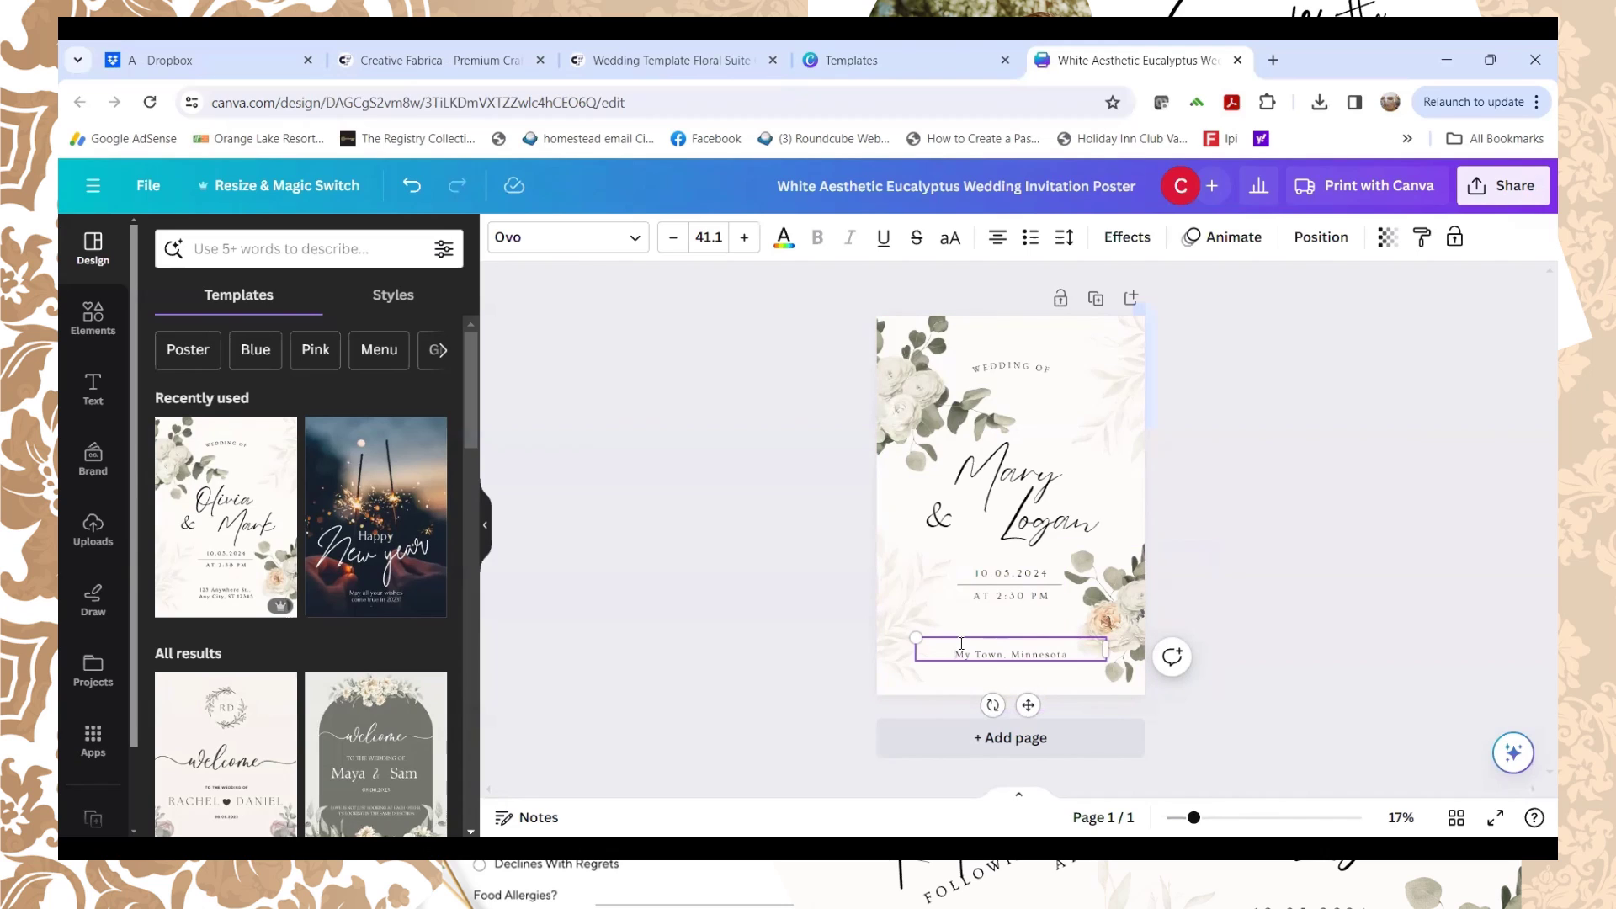
pyautogui.write('123 Main St W')
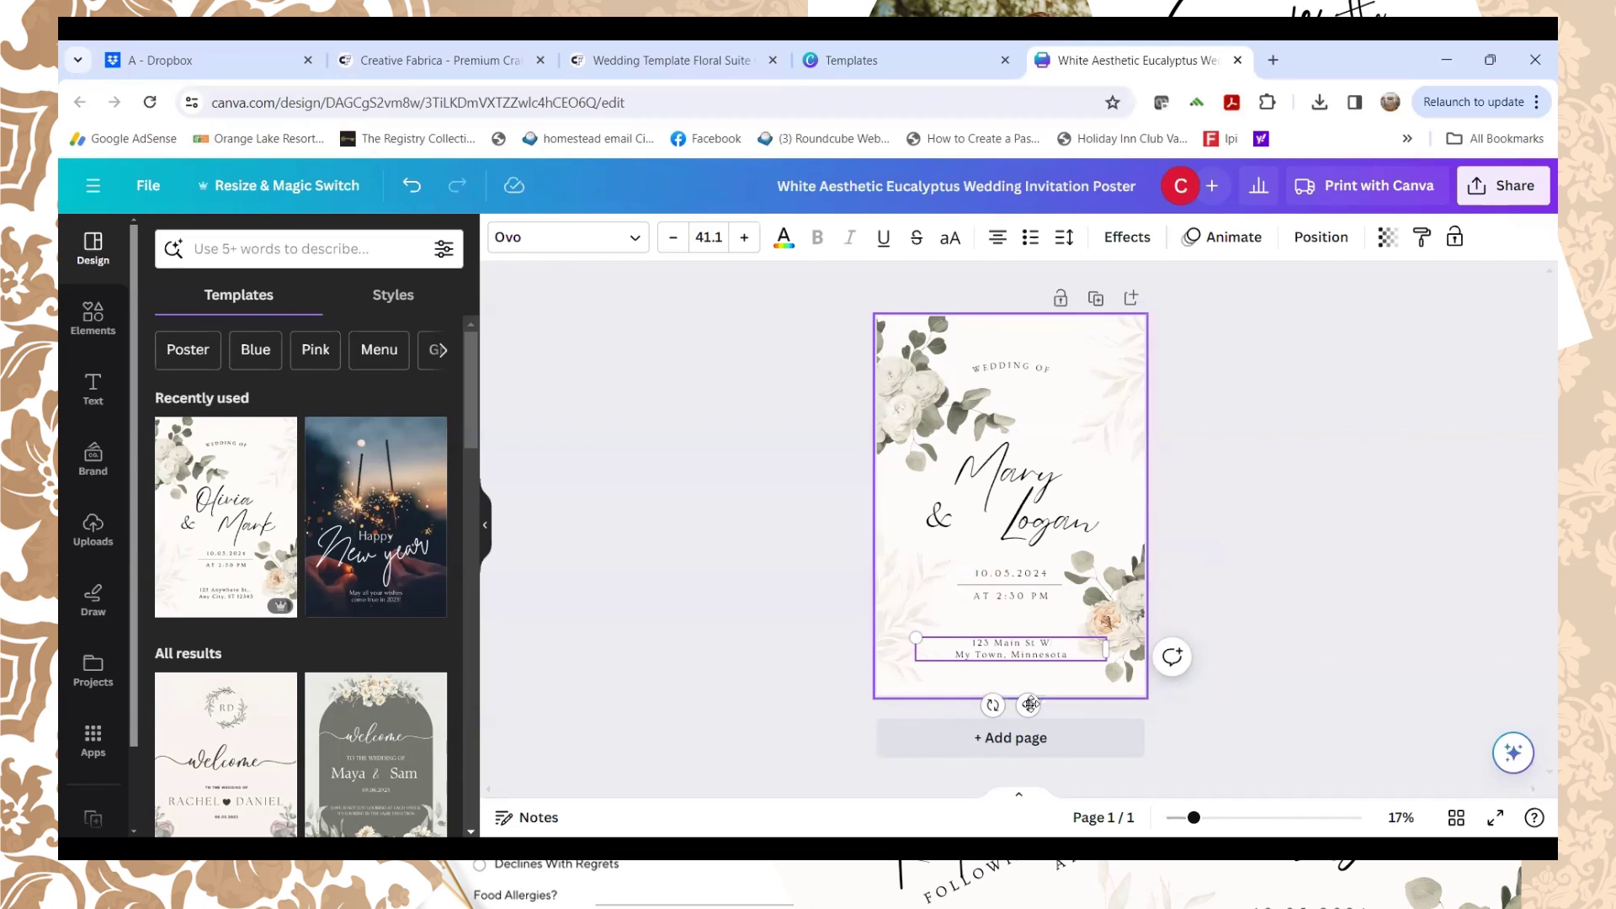
pyautogui.click(1299, 556)
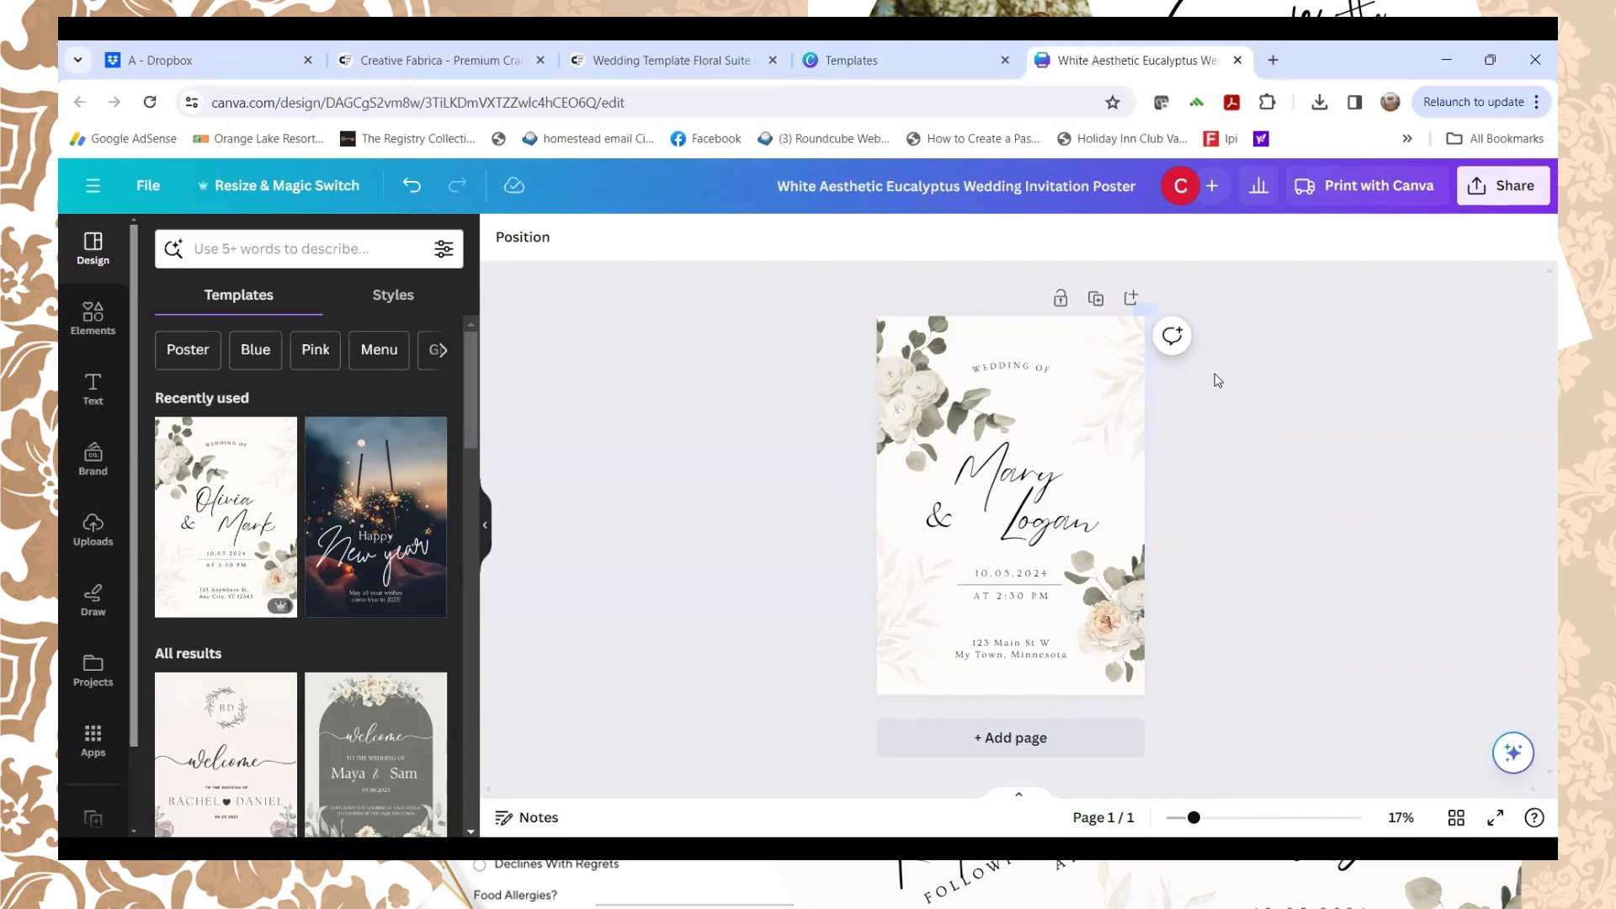
# Step: Duplicate the invitation page and delete the WEDDING OF heading, ampersand and names on page 2
pyautogui.click(1096, 301)
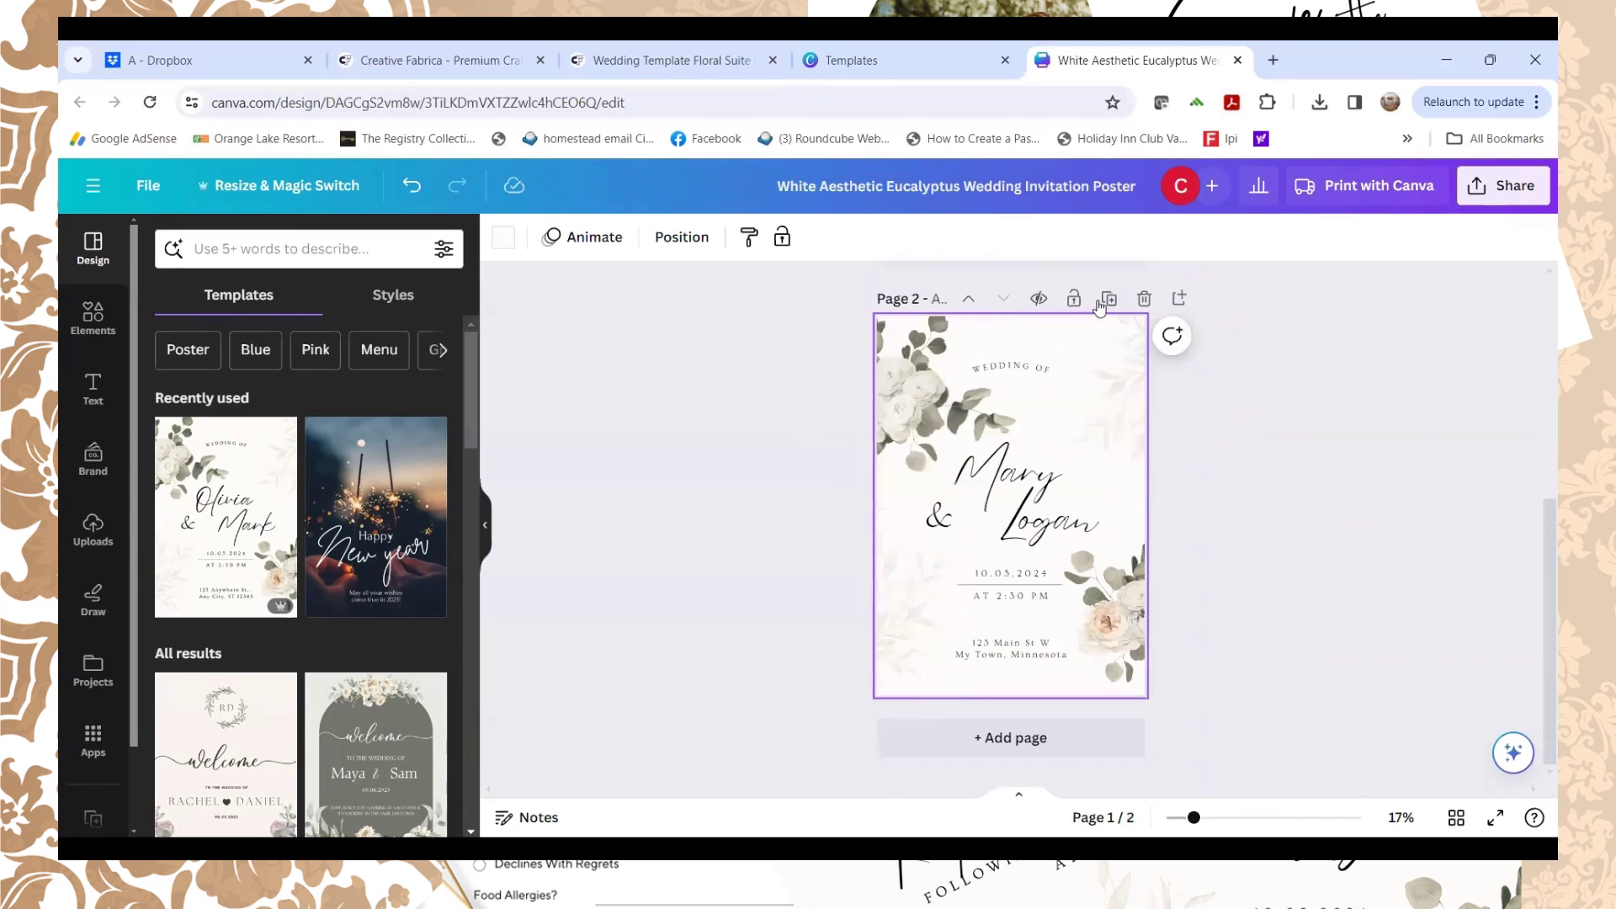
pyautogui.click(1015, 368)
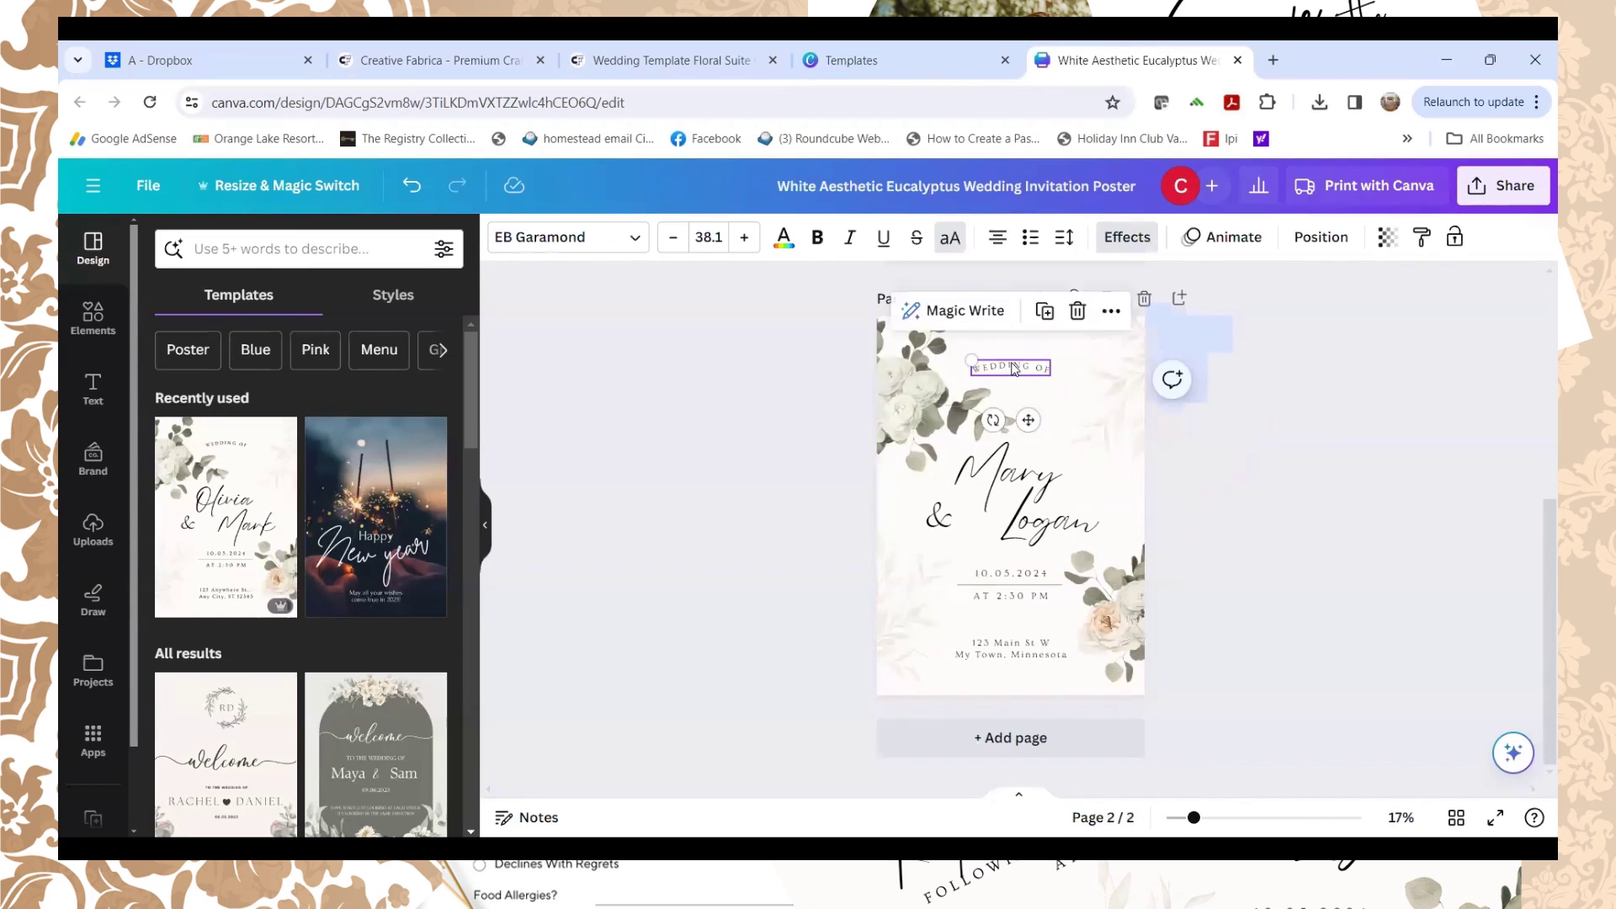
pyautogui.press('Delete')
pyautogui.click(1016, 471)
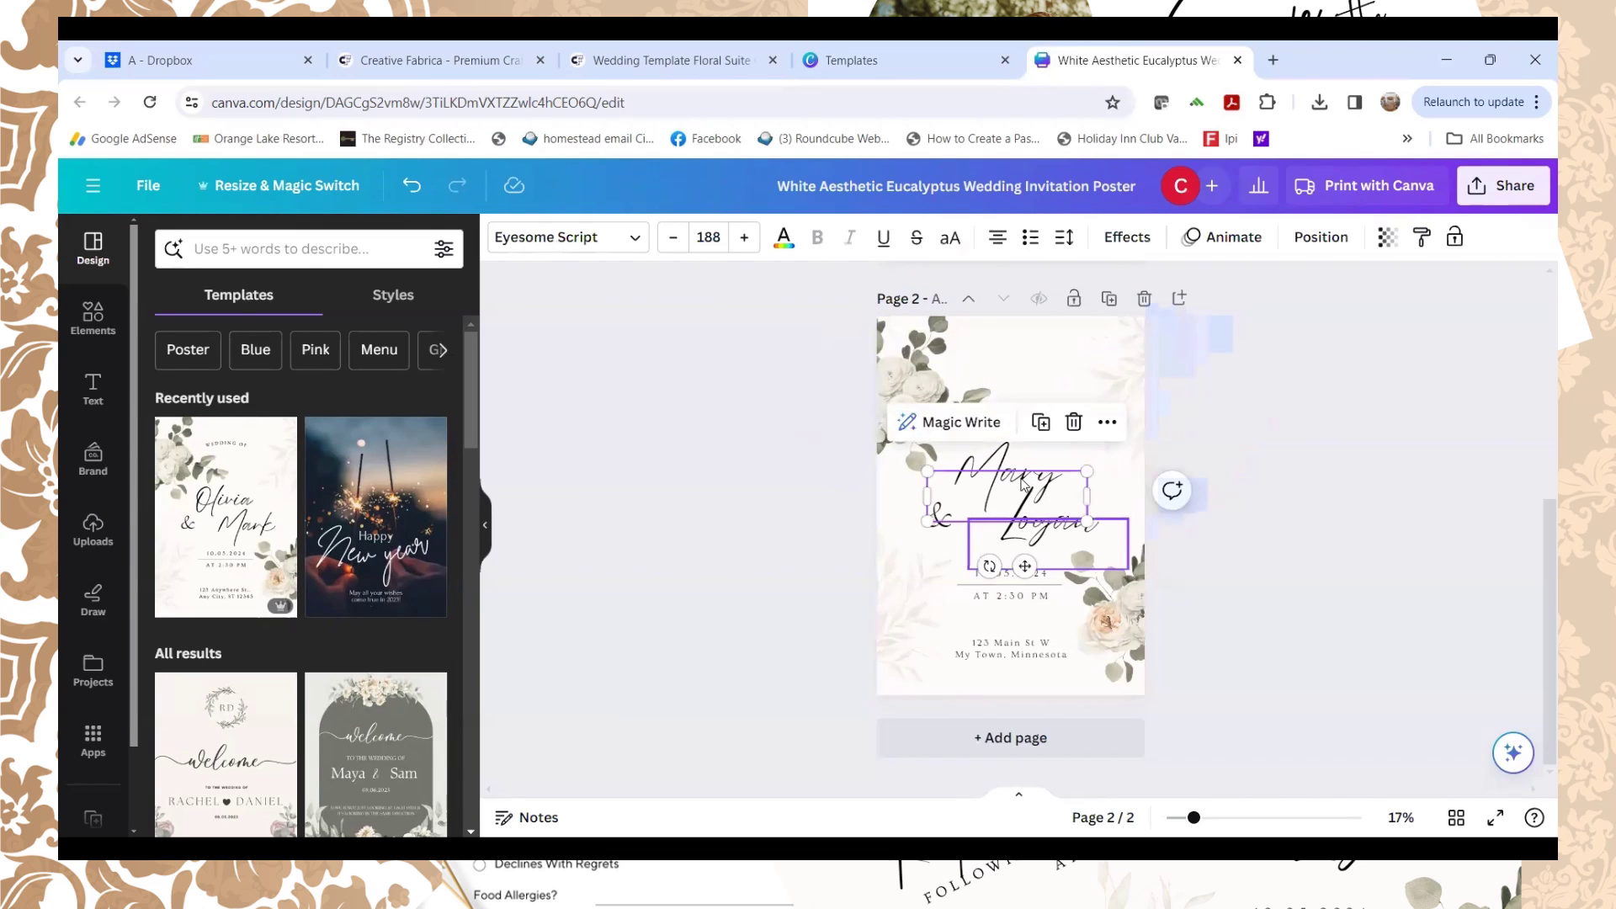
pyautogui.click(943, 518)
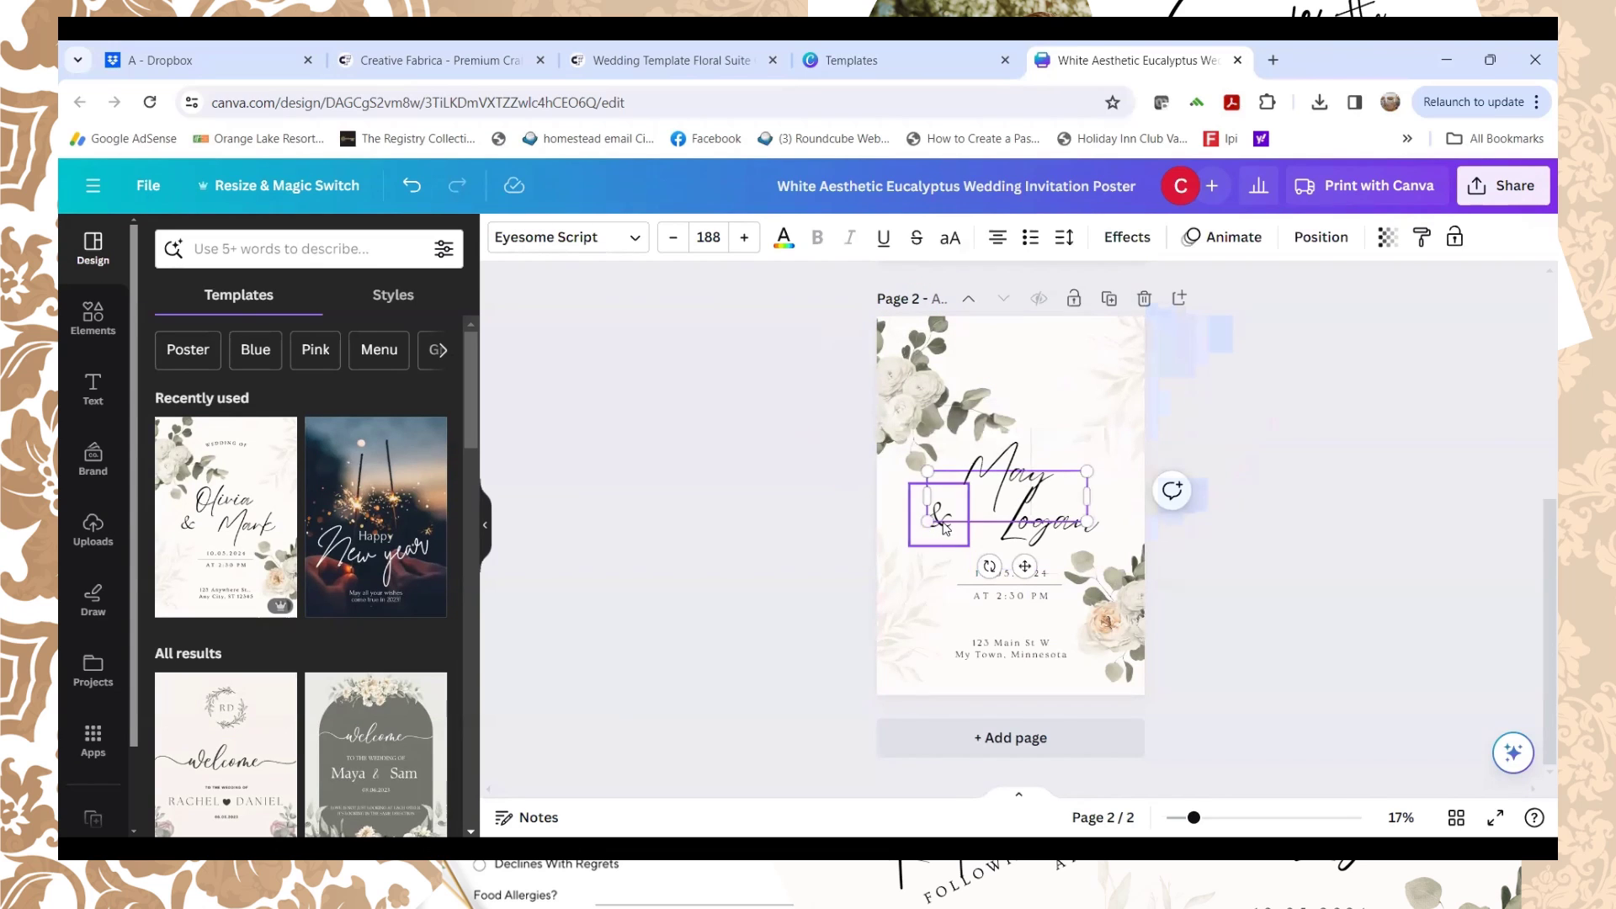
pyautogui.press('Delete')
pyautogui.click(1010, 505)
pyautogui.press('Delete')
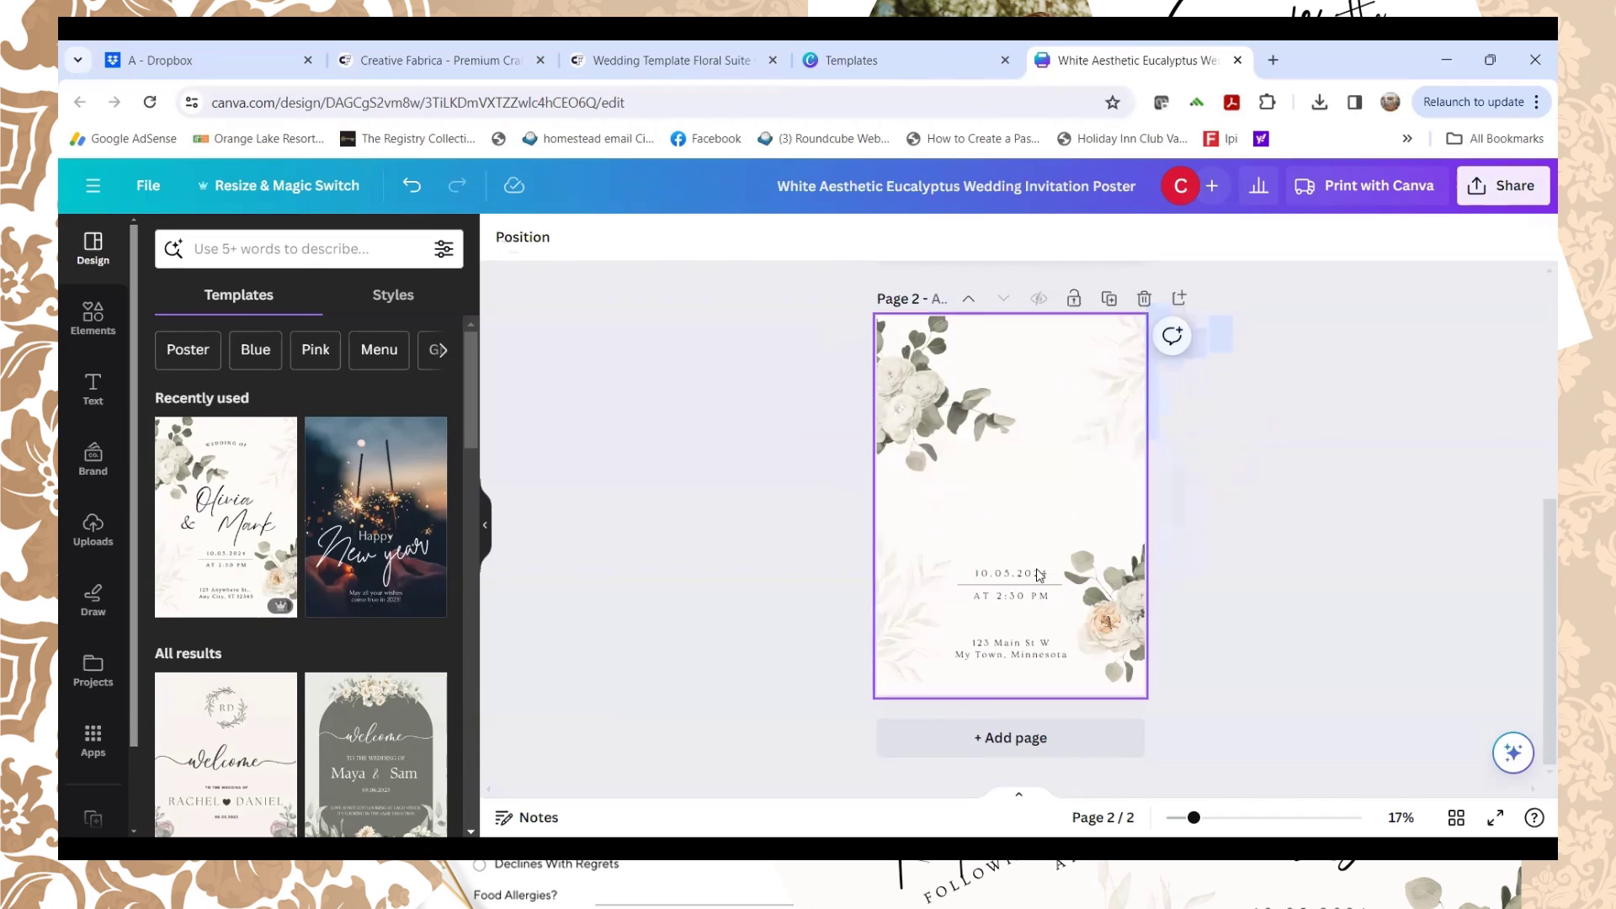
# Step: Move the date up, then undo twice to restore the May script heading
pyautogui.click(1010, 576)
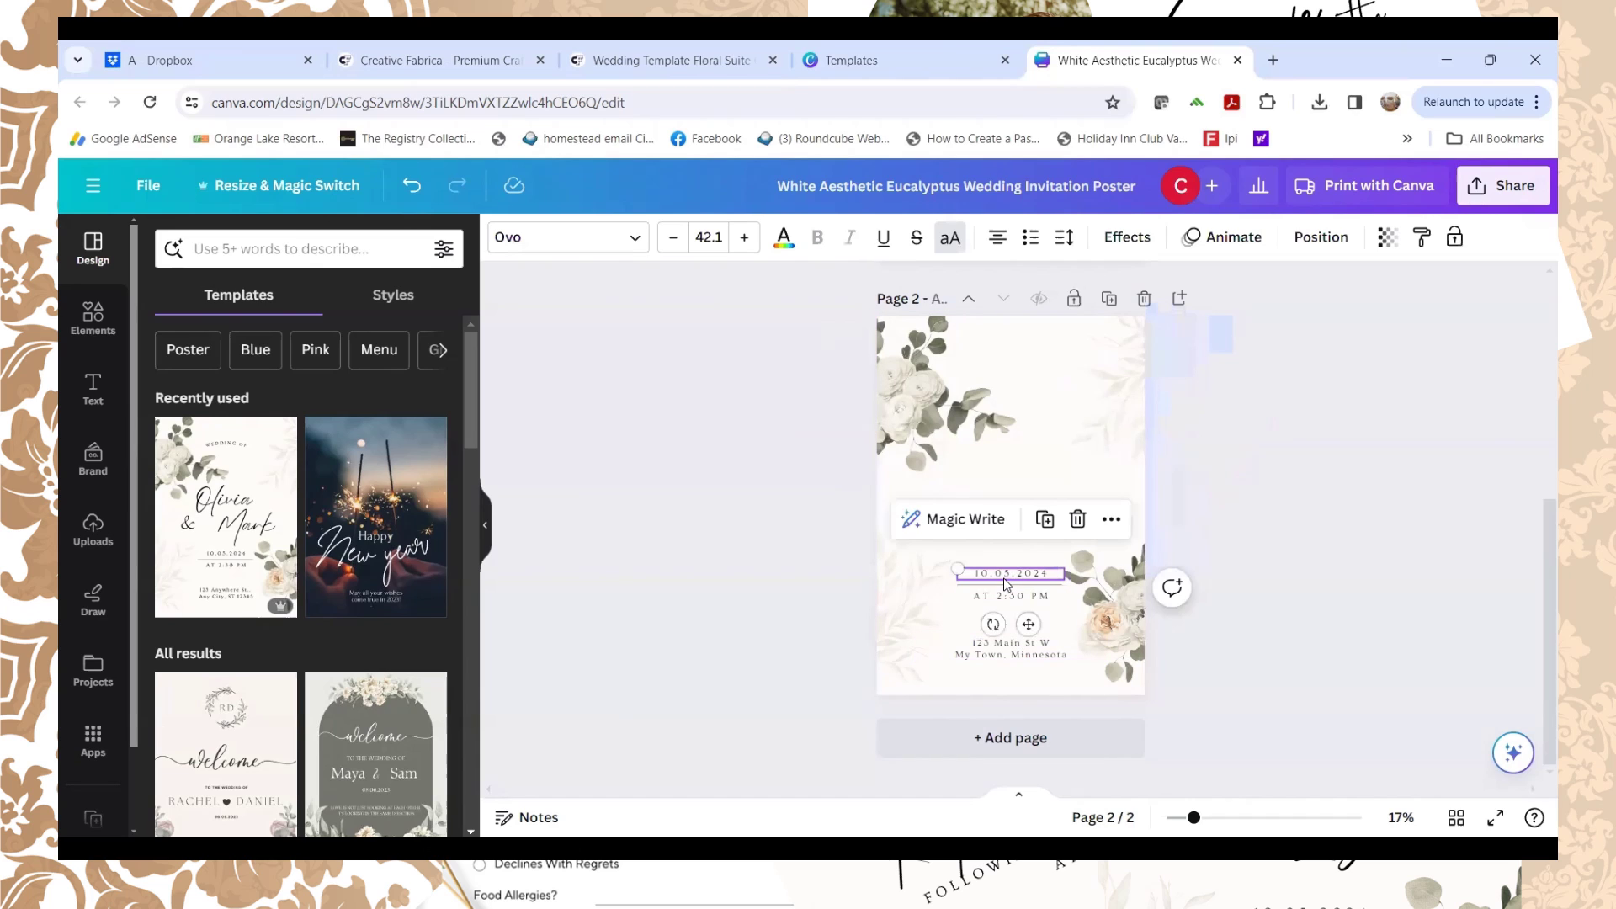
pyautogui.moveTo(1010, 581); pyautogui.dragTo(1010, 465)
pyautogui.click(411, 185)
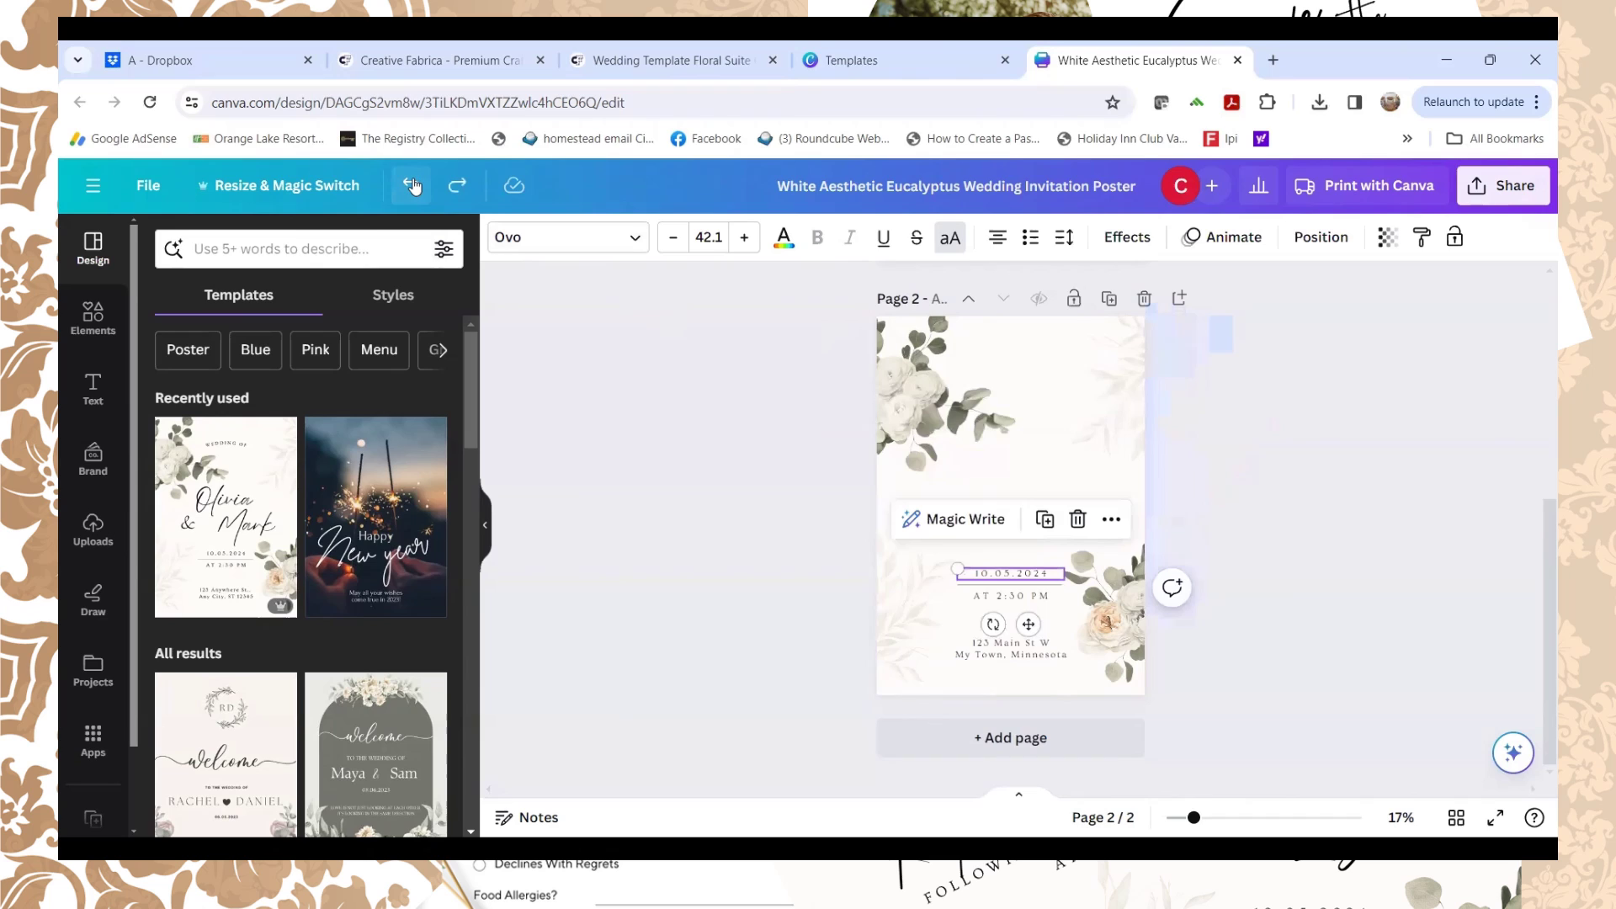
pyautogui.click(411, 186)
# Step: Delete the AT 2:30 PM line and the address lines from page 2
pyautogui.click(1052, 505)
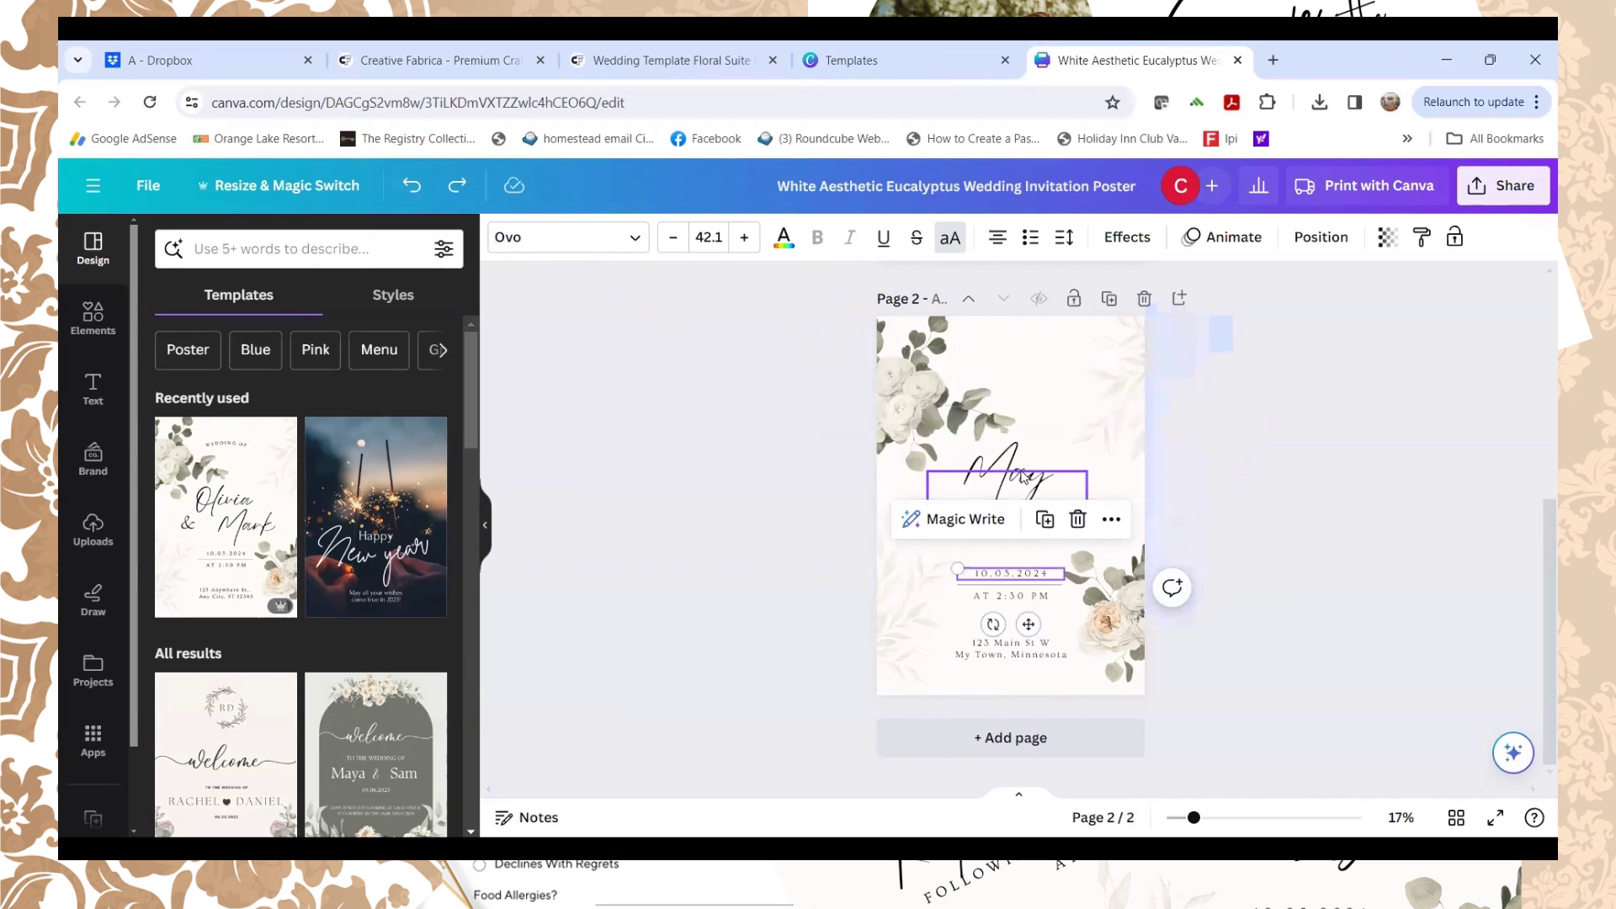
pyautogui.click(1012, 576)
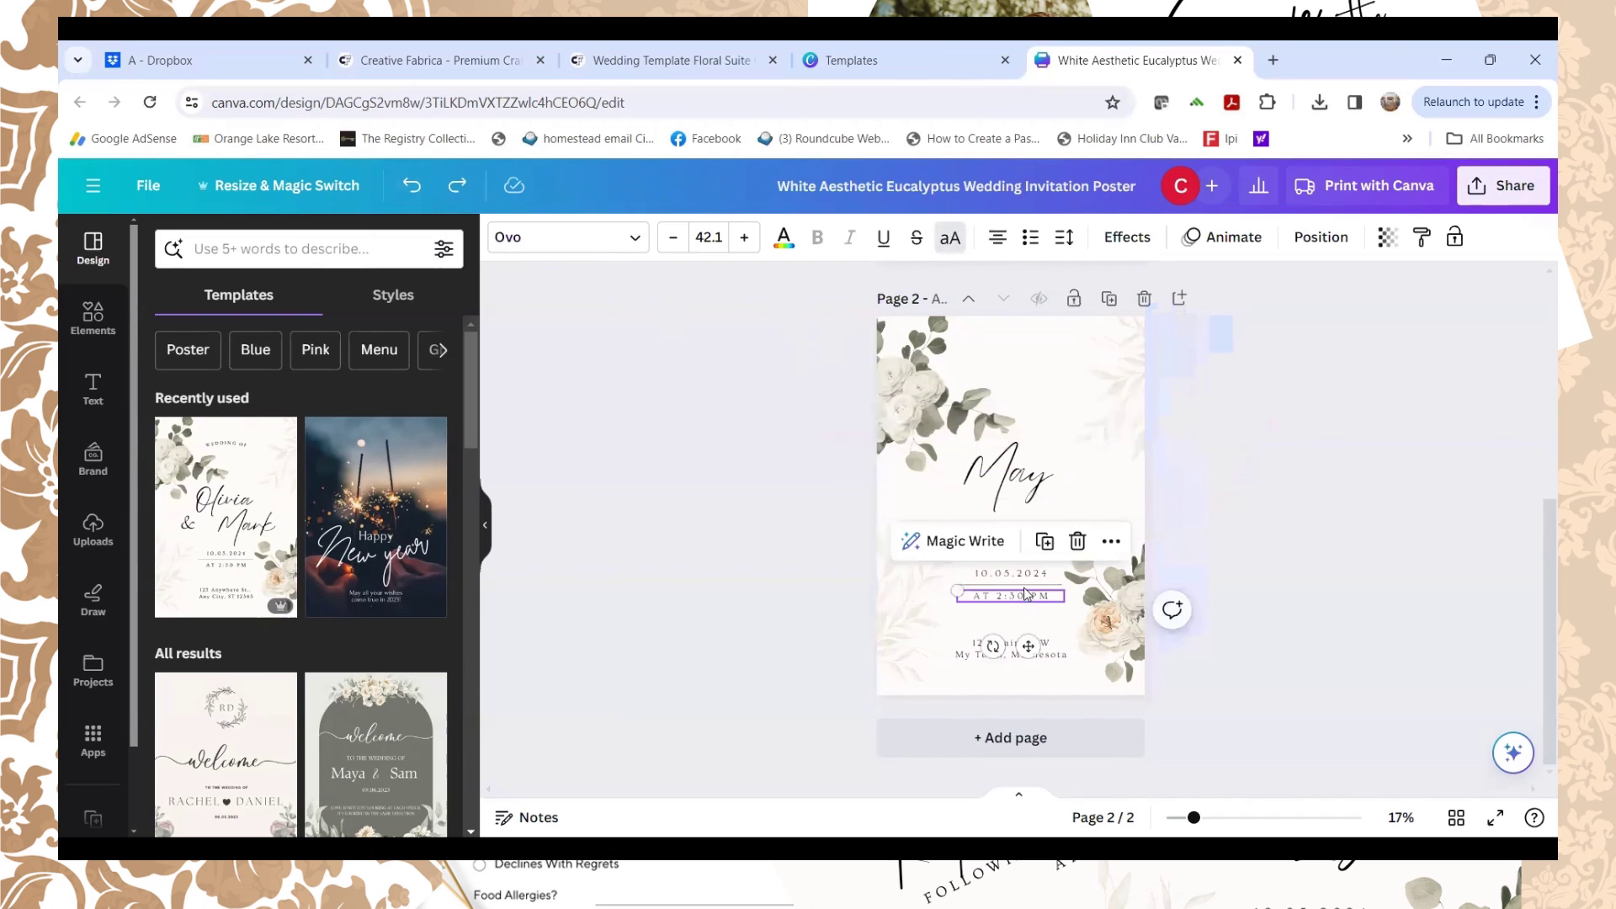
pyautogui.press('Delete')
pyautogui.click(1011, 649)
pyautogui.press('Delete')
pyautogui.click(1019, 484)
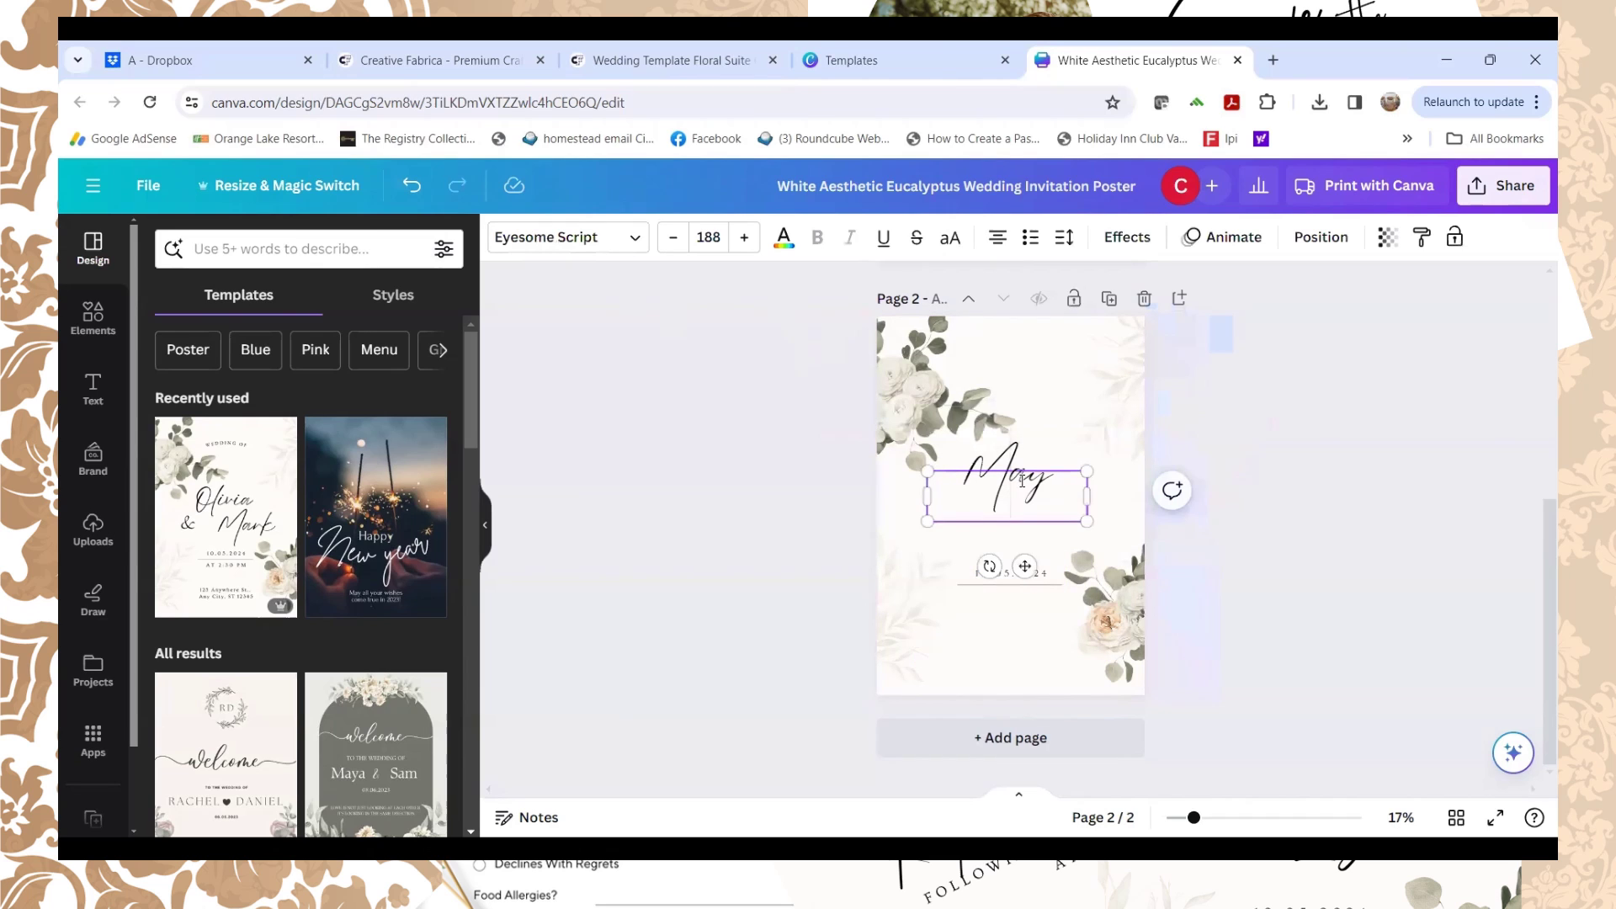
# Step: Replace May with 'Dress', 'Reception' and 'Location' lines, then undo part of the edit
pyautogui.doubleClick(1049, 480)
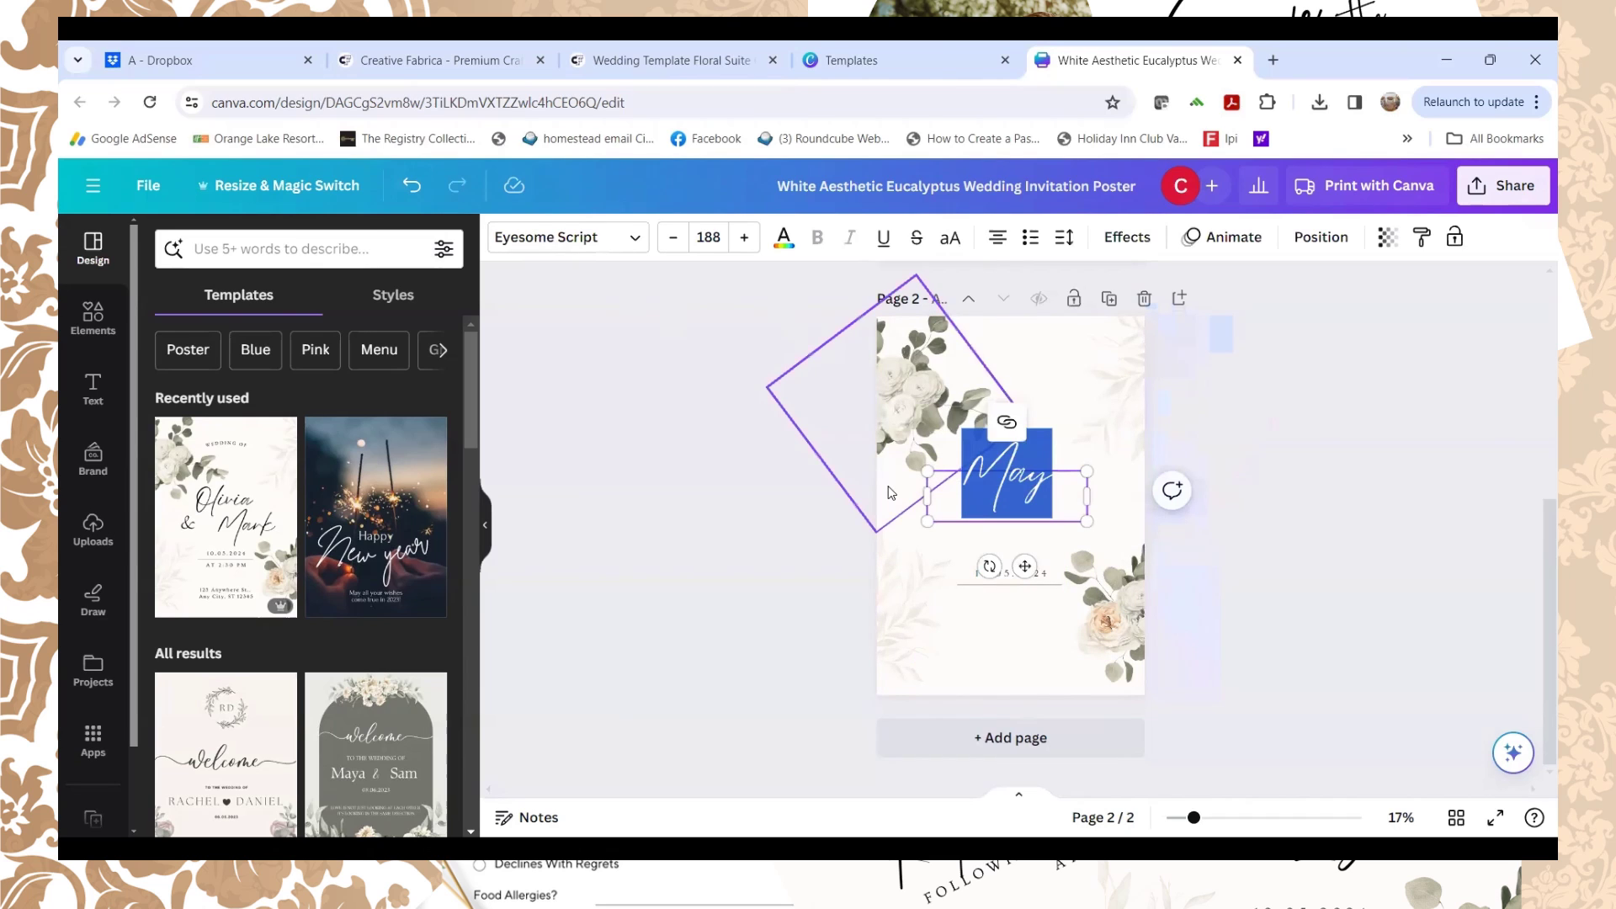
pyautogui.write('Dress')
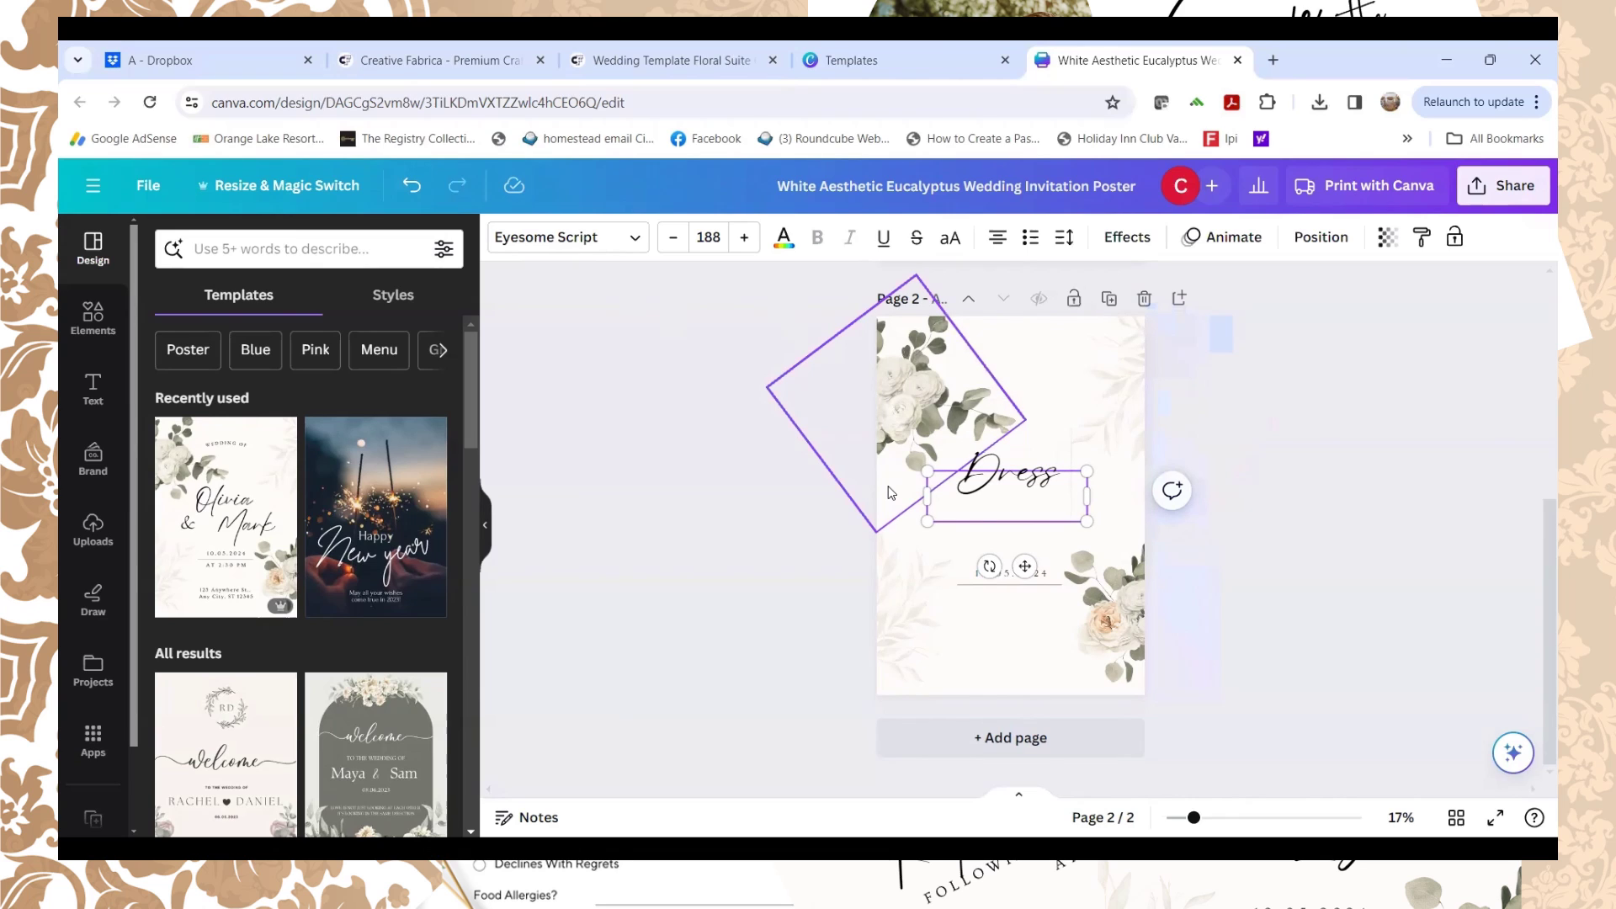
pyautogui.press('Return')
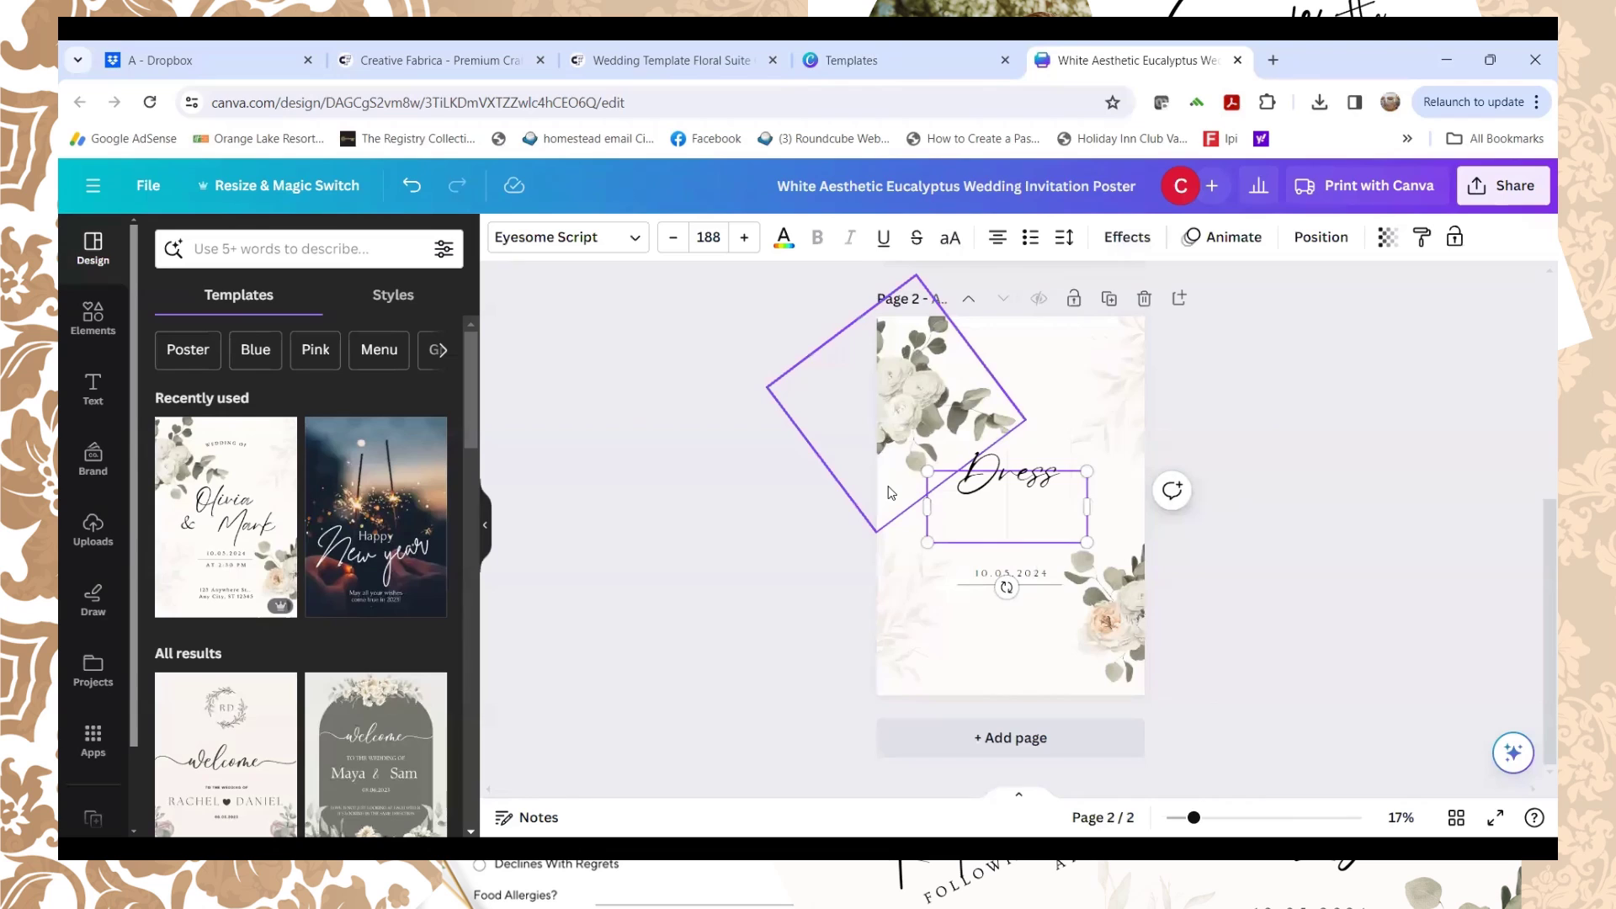
pyautogui.write('Reception')
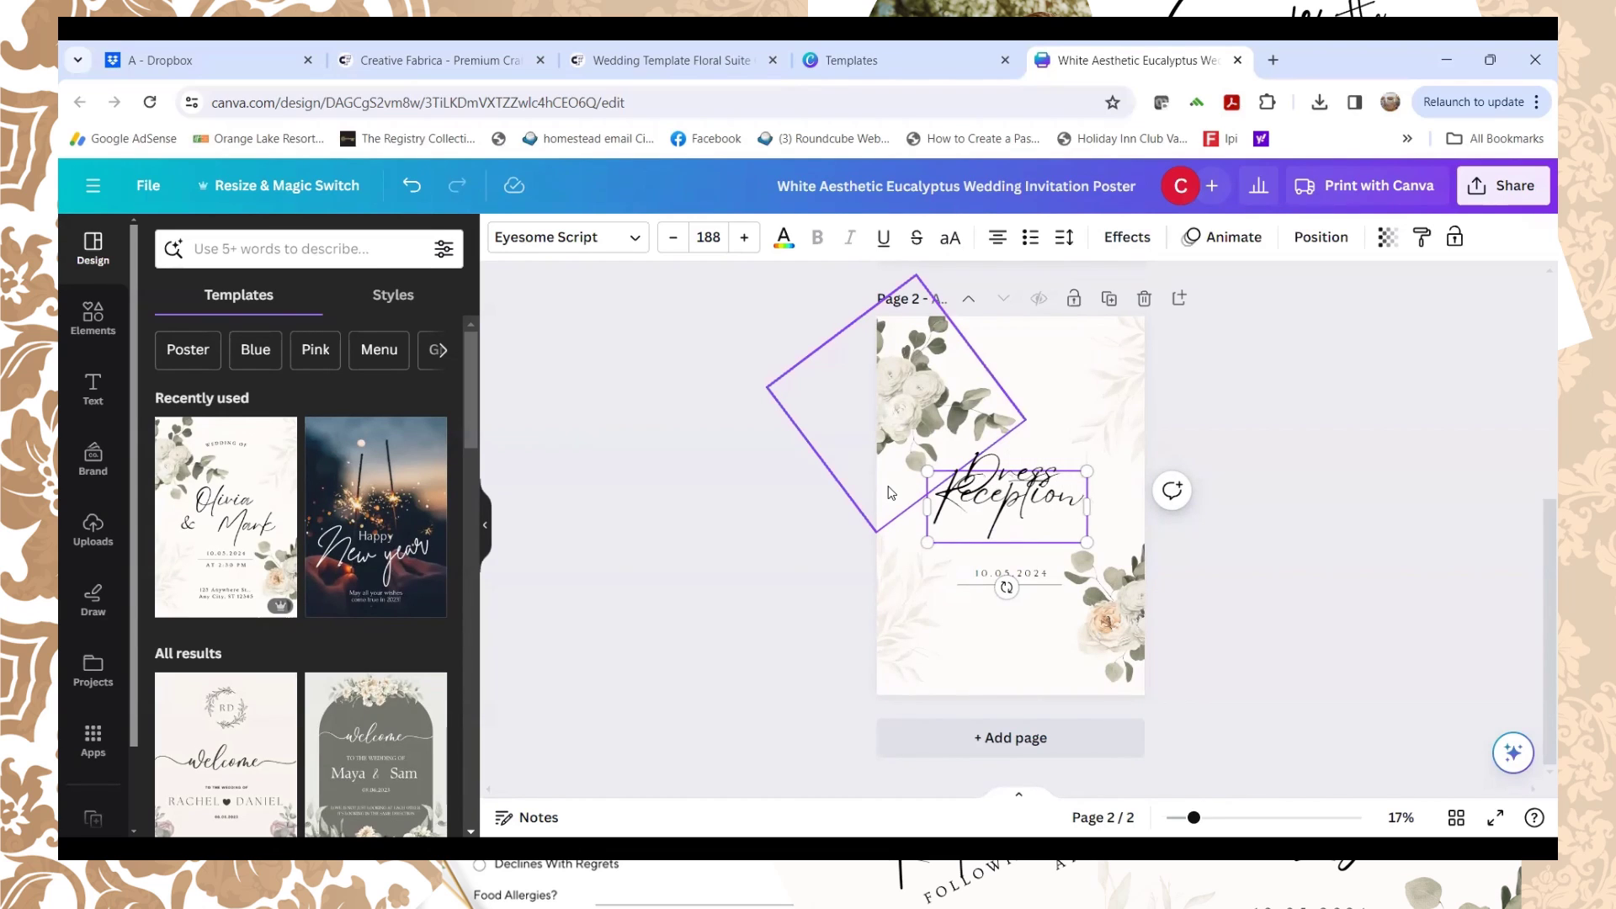
pyautogui.press('Return')
pyautogui.write('Location')
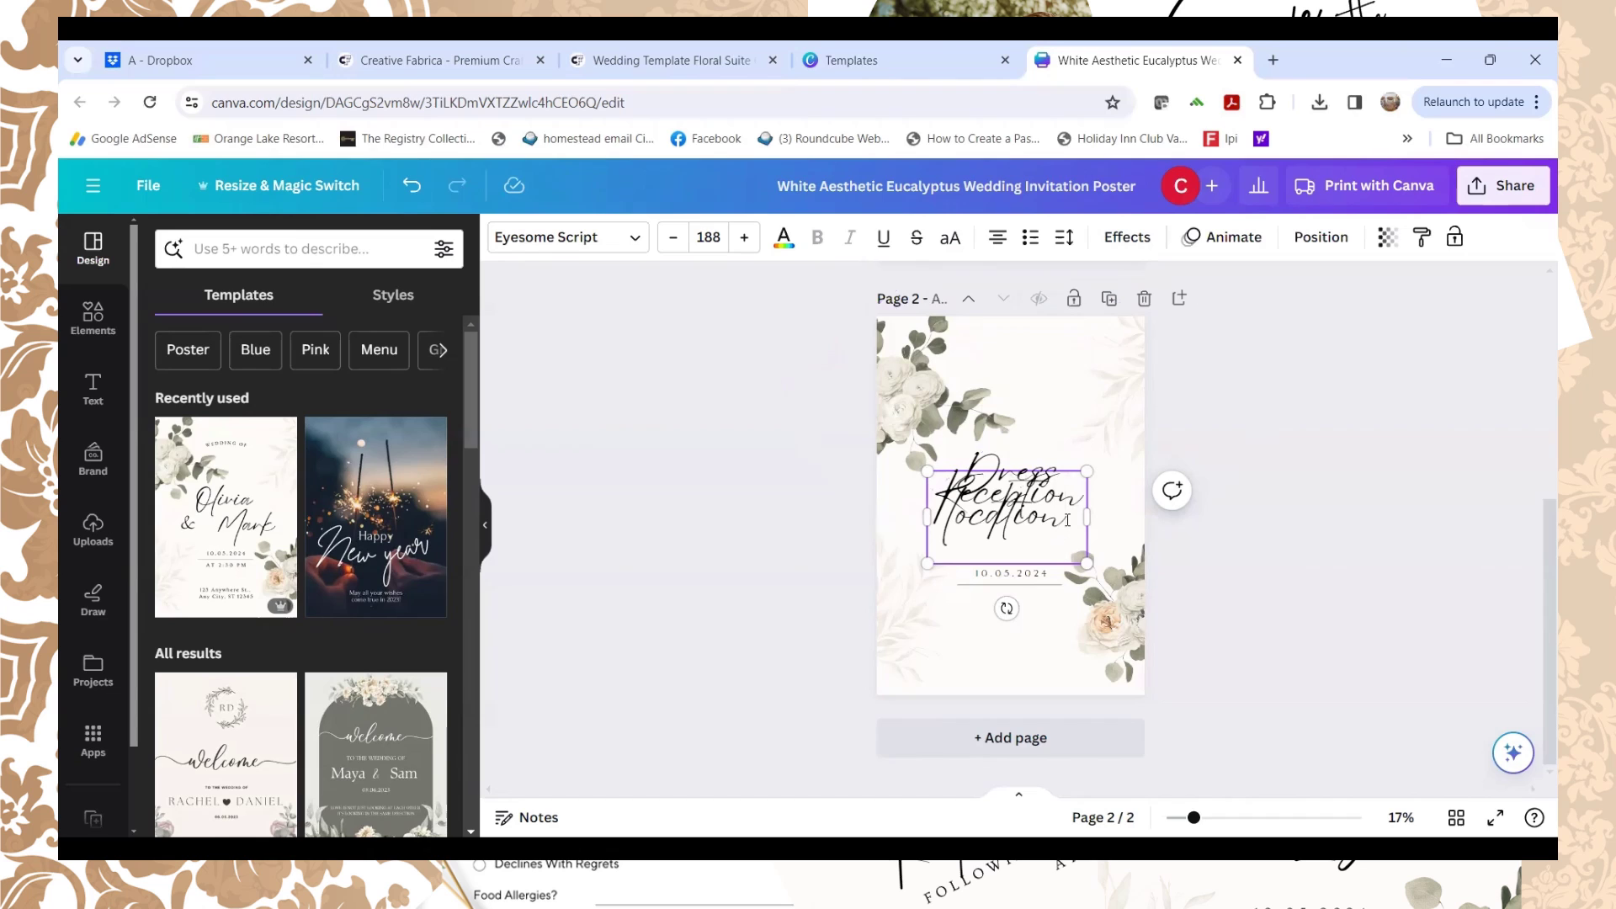
pyautogui.hotkey('ctrl', 'a')
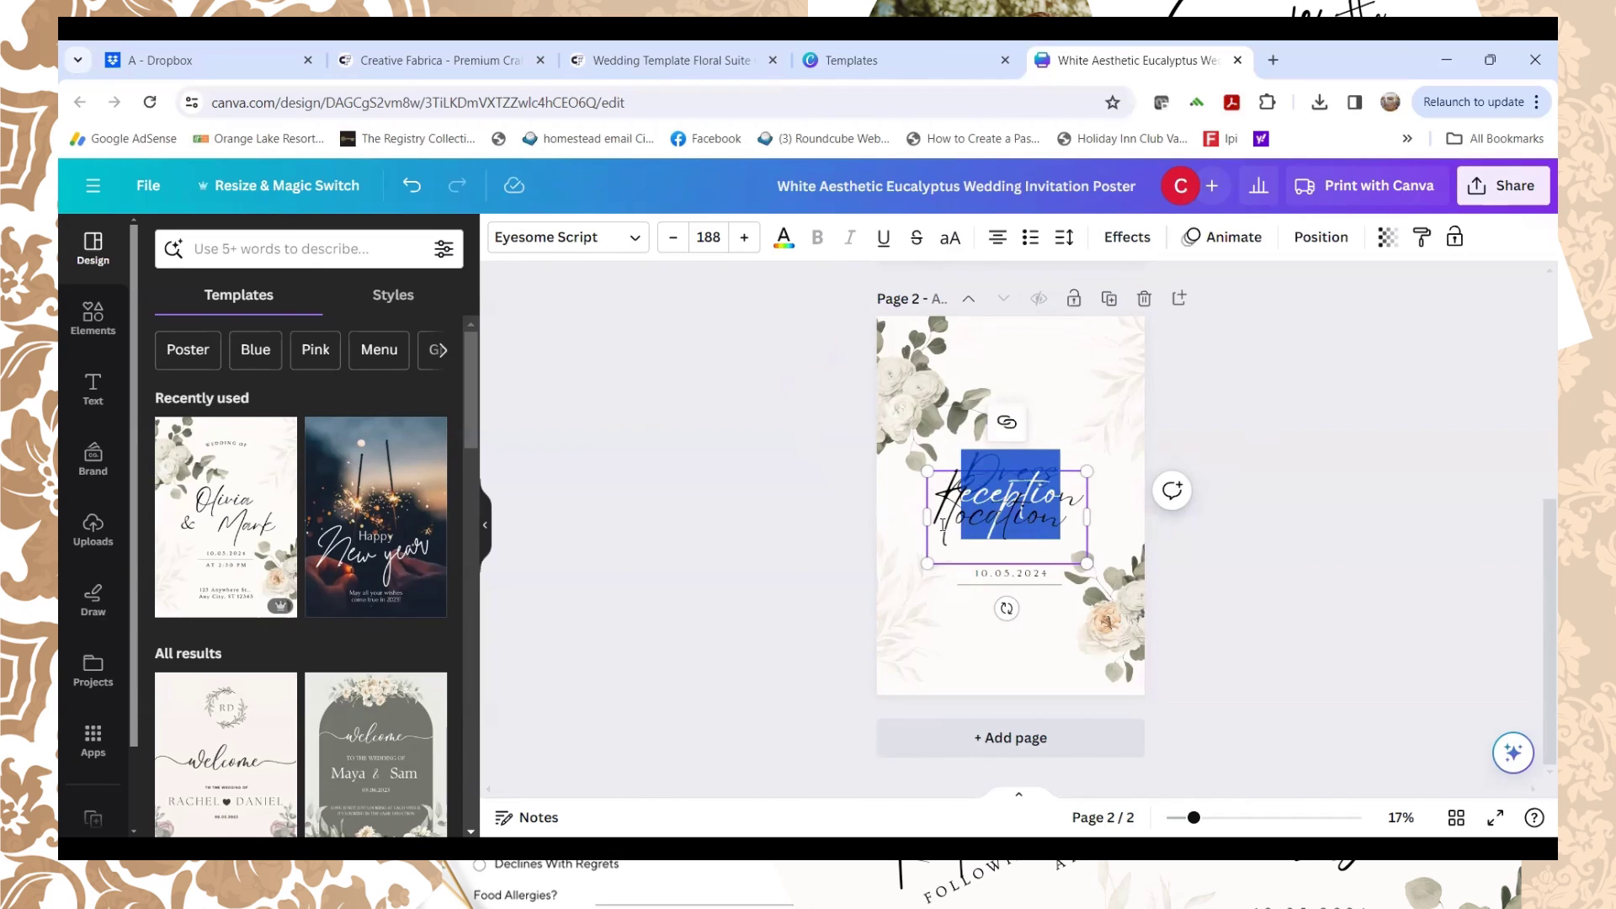
pyautogui.hotkey('ctrl', 'z')
# Step: Edit the script heading so it reads 'Dress code:'
pyautogui.click(1296, 508)
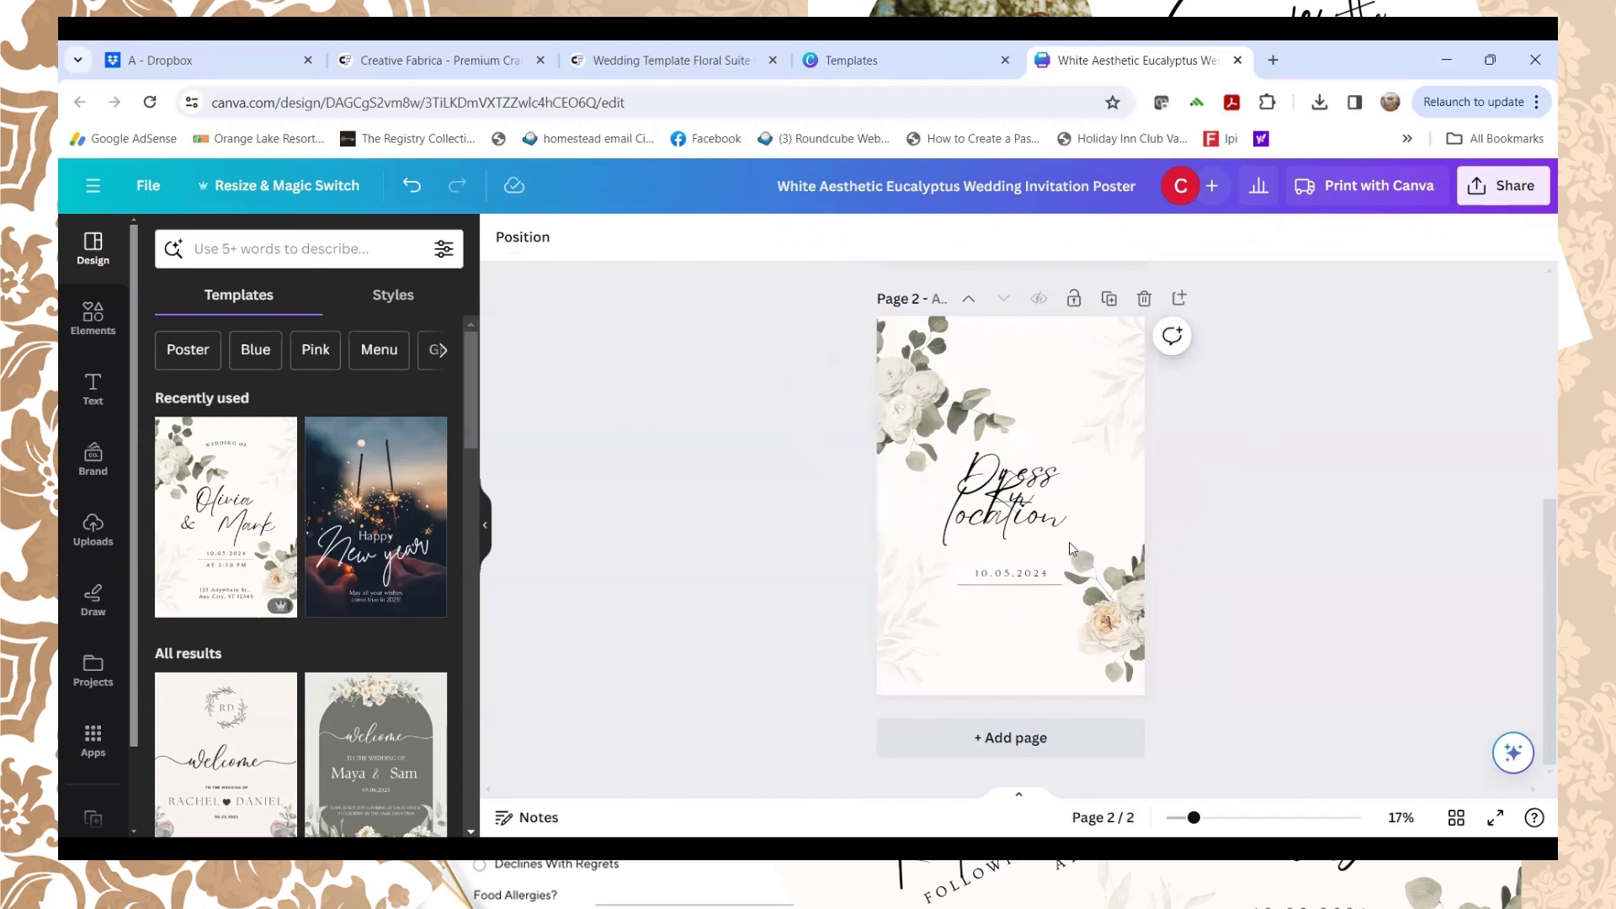
pyautogui.moveTo(1044, 493)
pyautogui.mouseDown()
pyautogui.moveTo(1044, 557)
pyautogui.moveTo(1038, 491)
pyautogui.mouseUp()
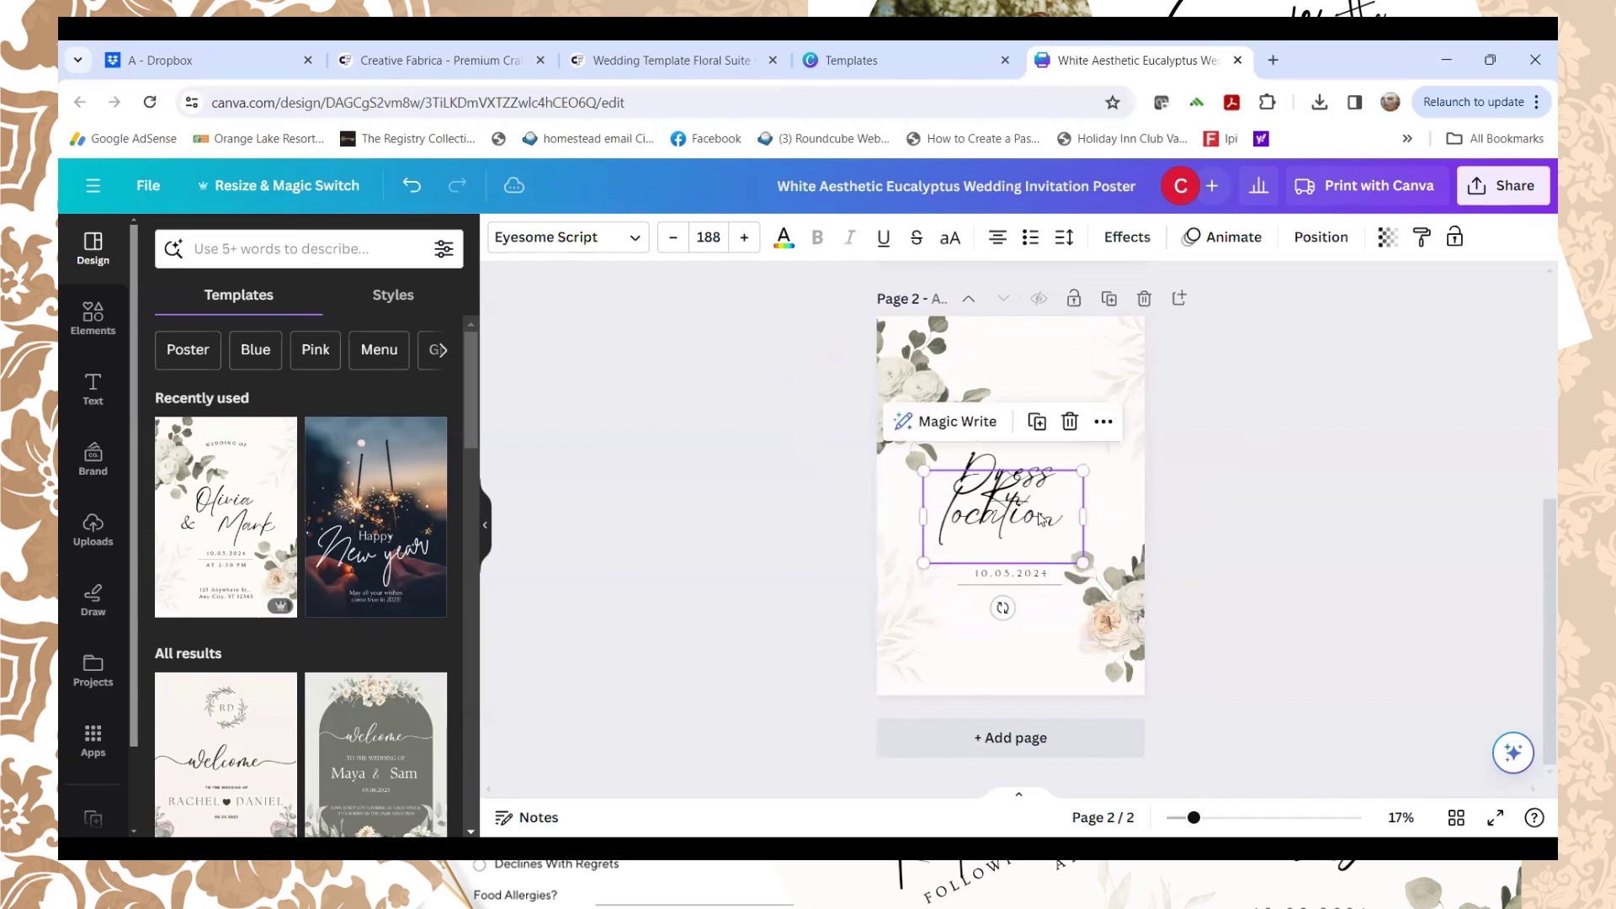
pyautogui.doubleClick(1072, 517)
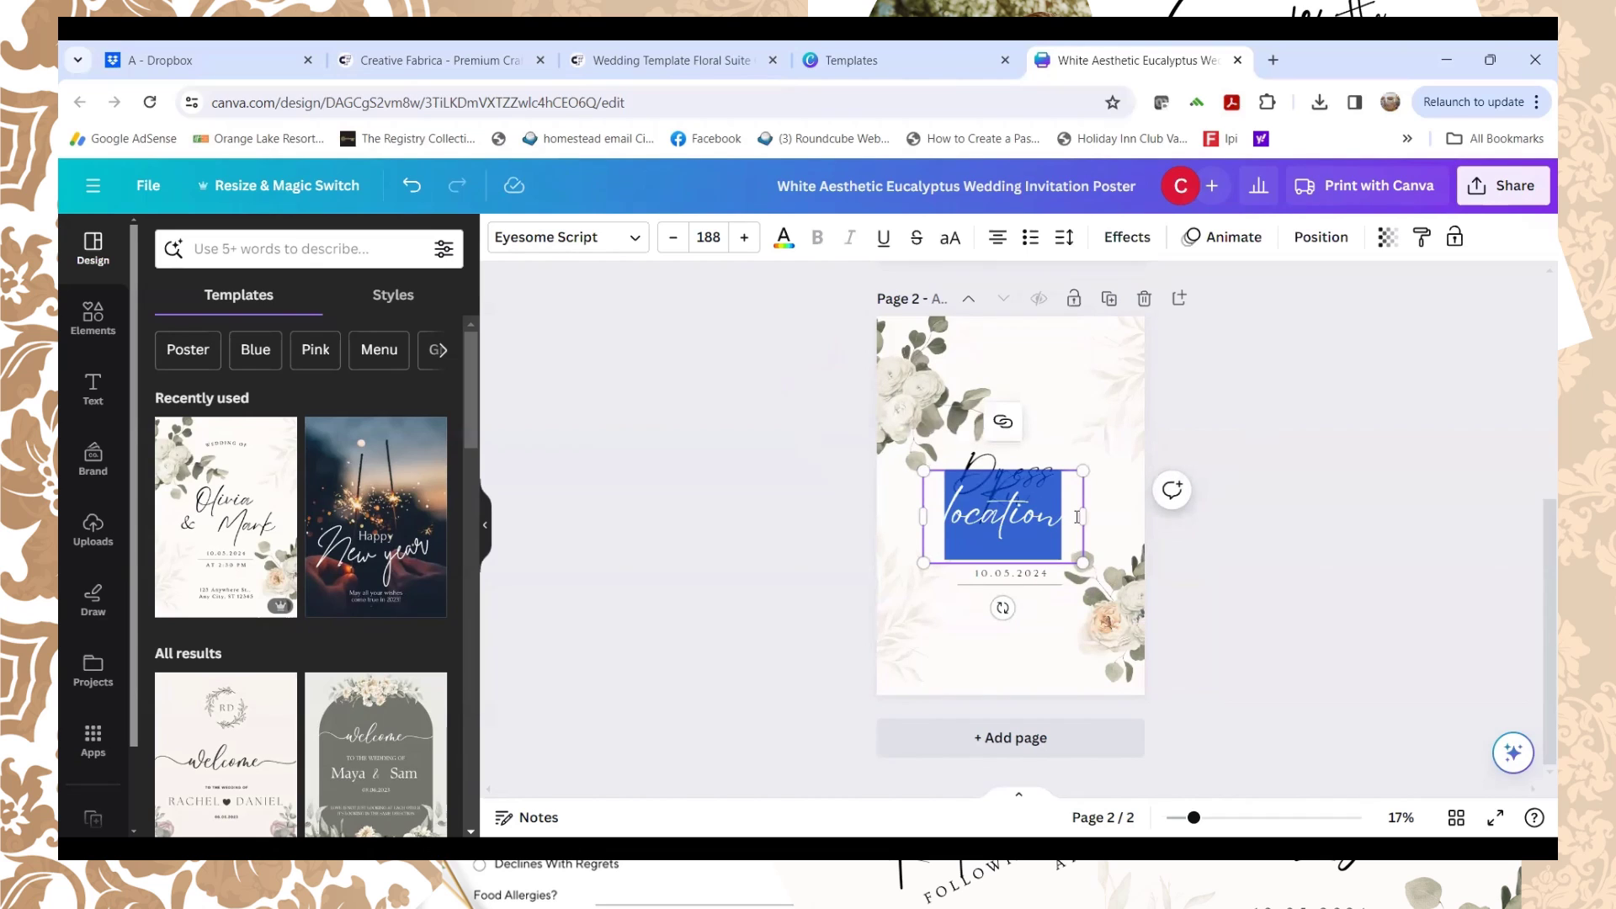
pyautogui.press('BackSpace')
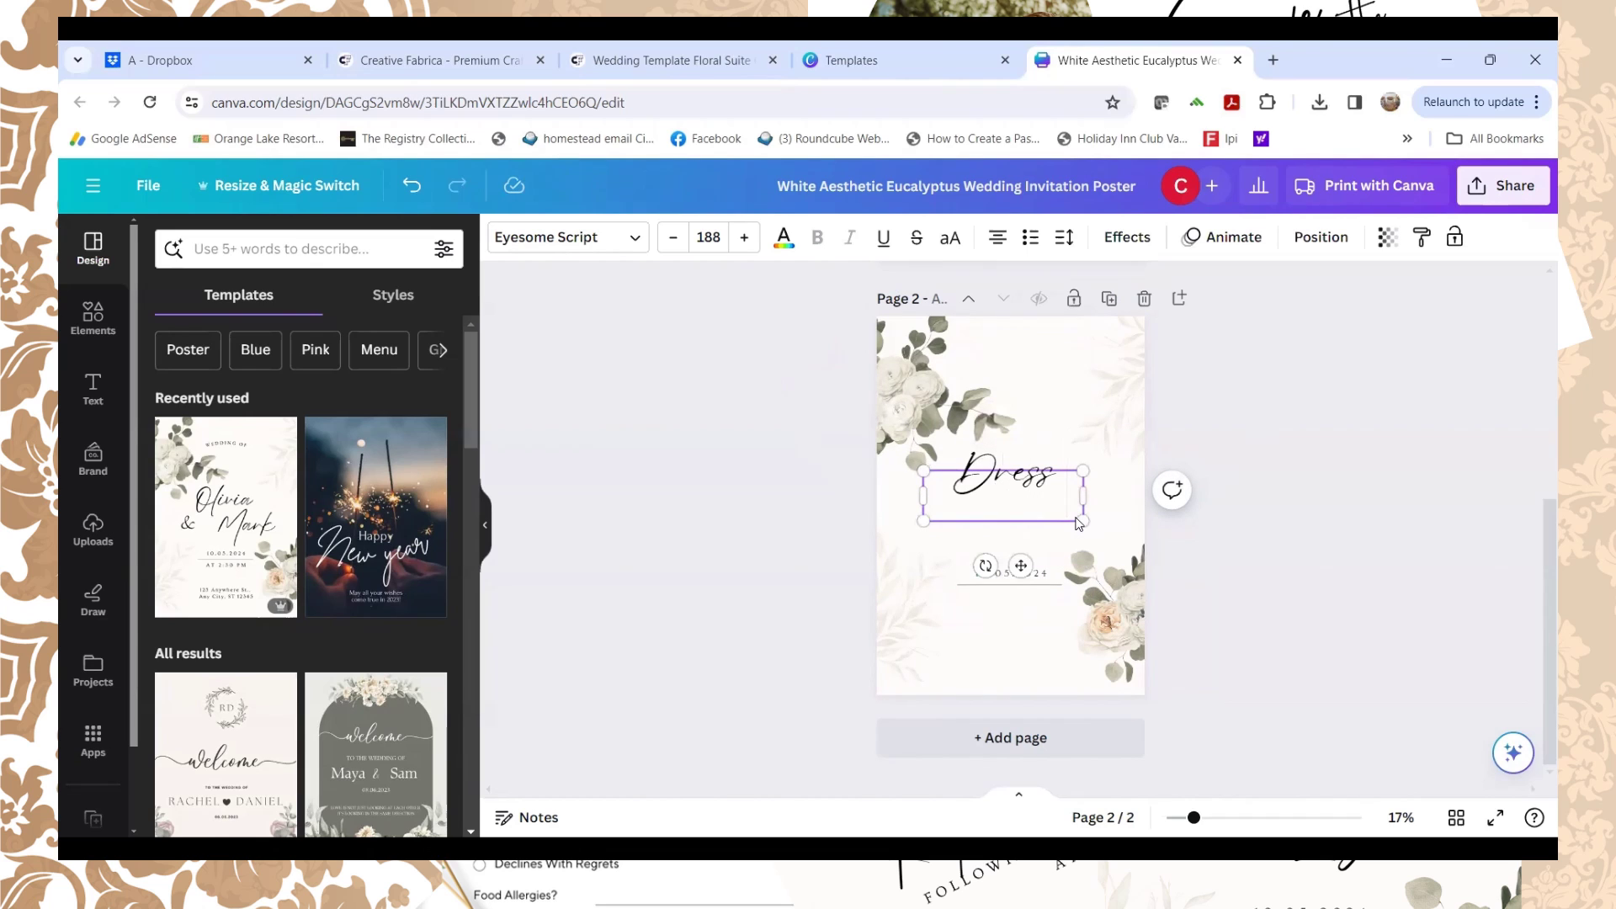
pyautogui.write('co')
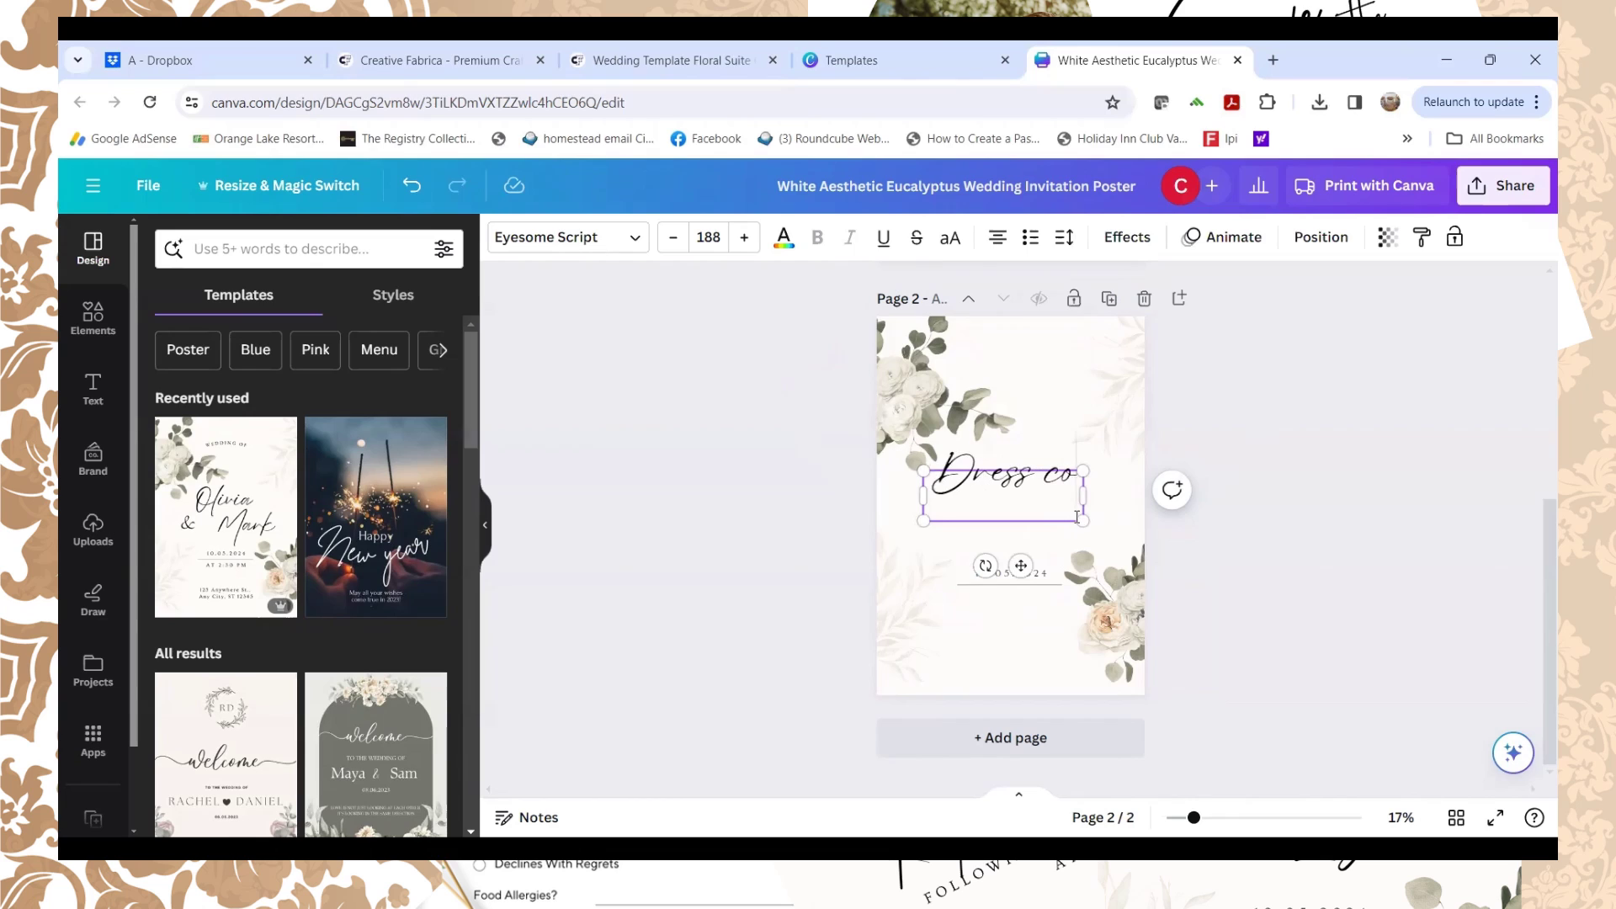
pyautogui.write('de:')
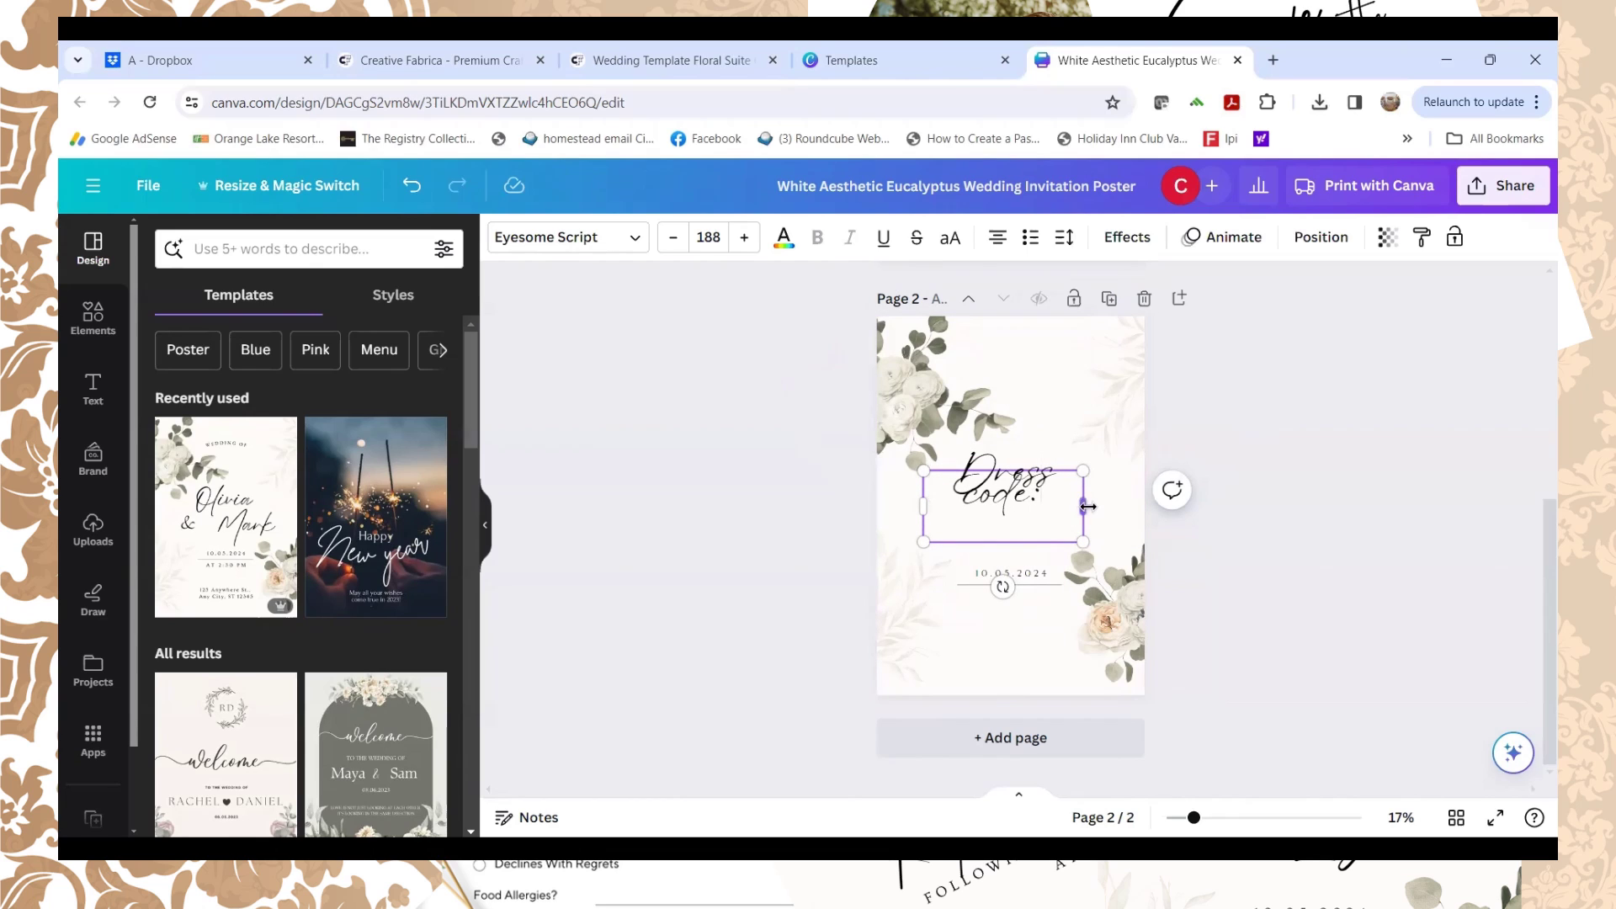
# Step: Widen 'Dress code:' onto one line and move the date up beneath it
pyautogui.moveTo(1100, 503); pyautogui.dragTo(1149, 505)
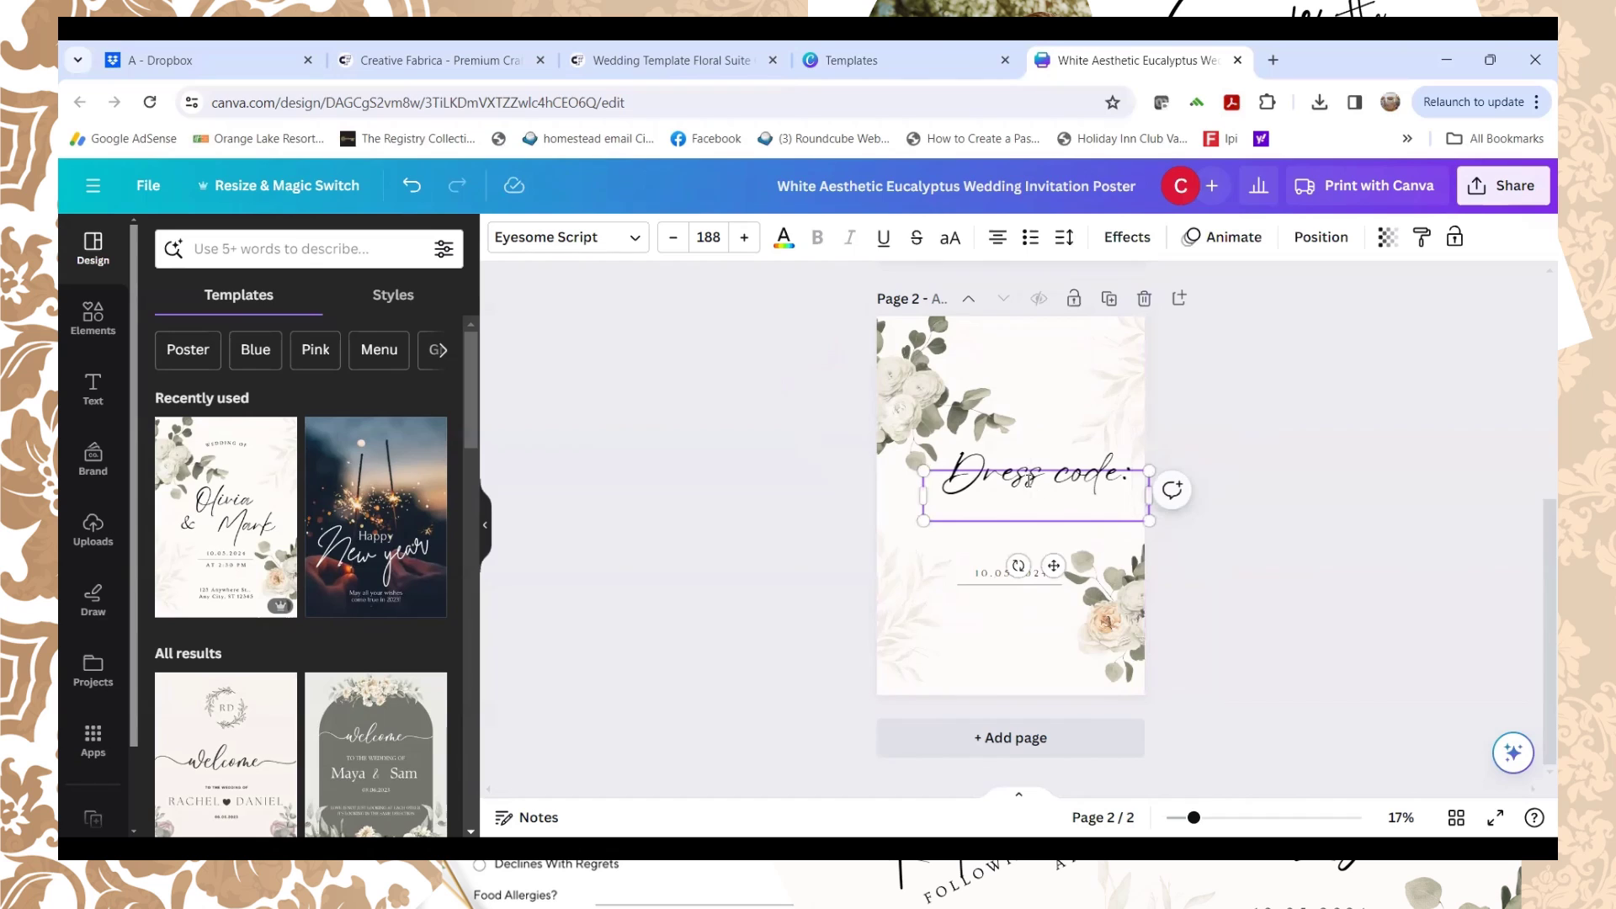
pyautogui.moveTo(1028, 481); pyautogui.dragTo(1002, 480)
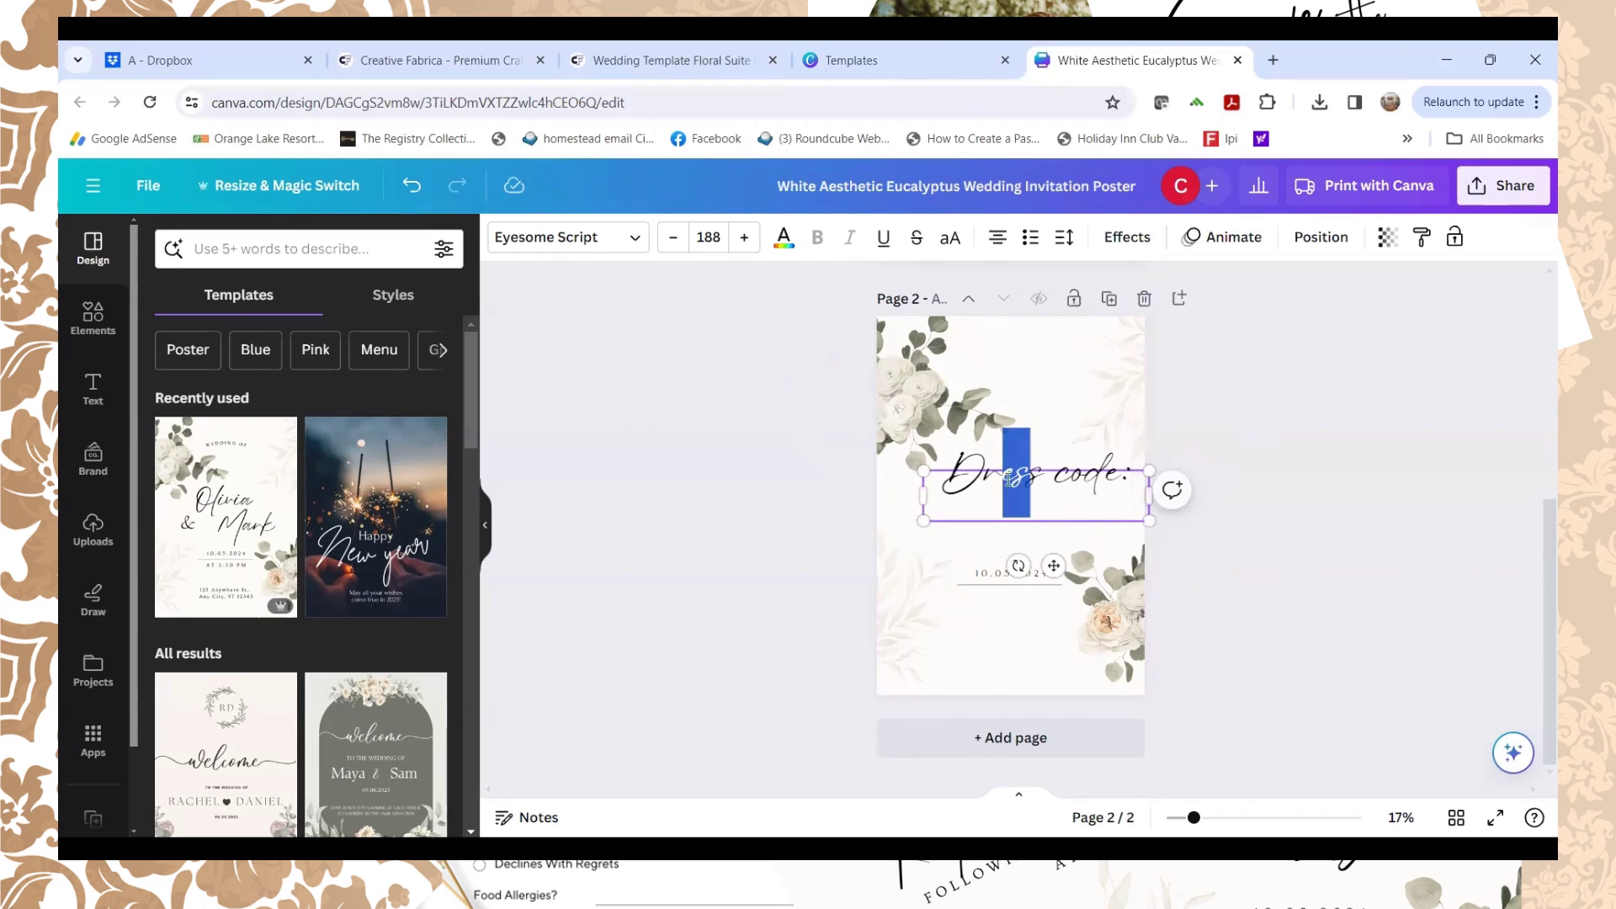
pyautogui.click(1042, 581)
pyautogui.moveTo(1045, 527); pyautogui.dragTo(1054, 506)
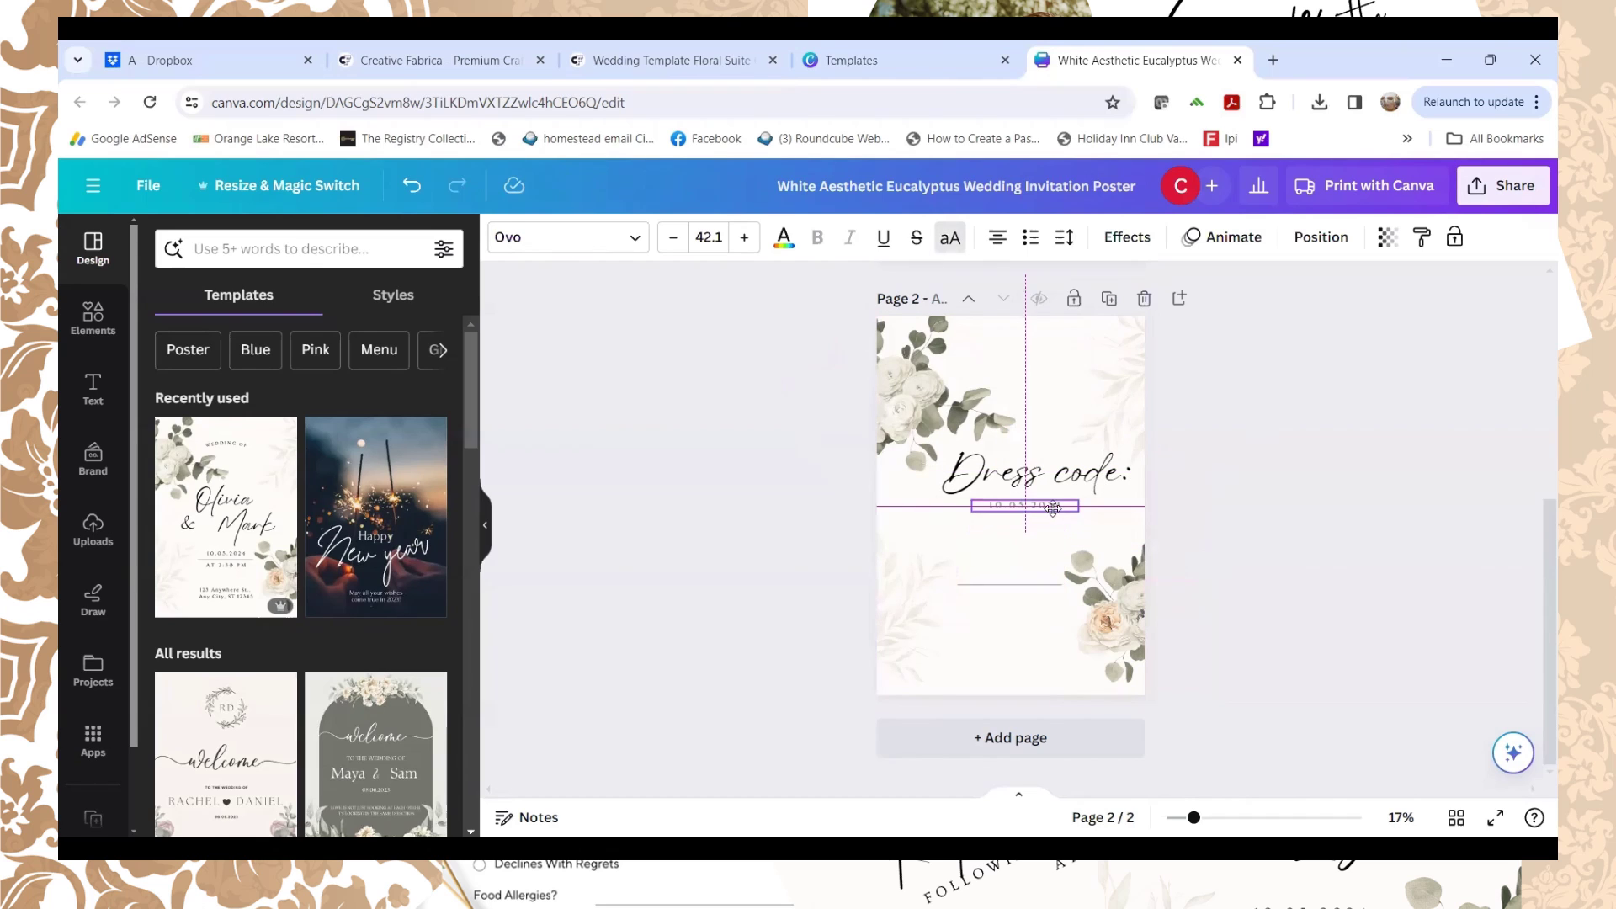
# Step: Change the date line to 'BLACK TIE FROMAL' and widen it onto one line
pyautogui.doubleClick(1054, 506)
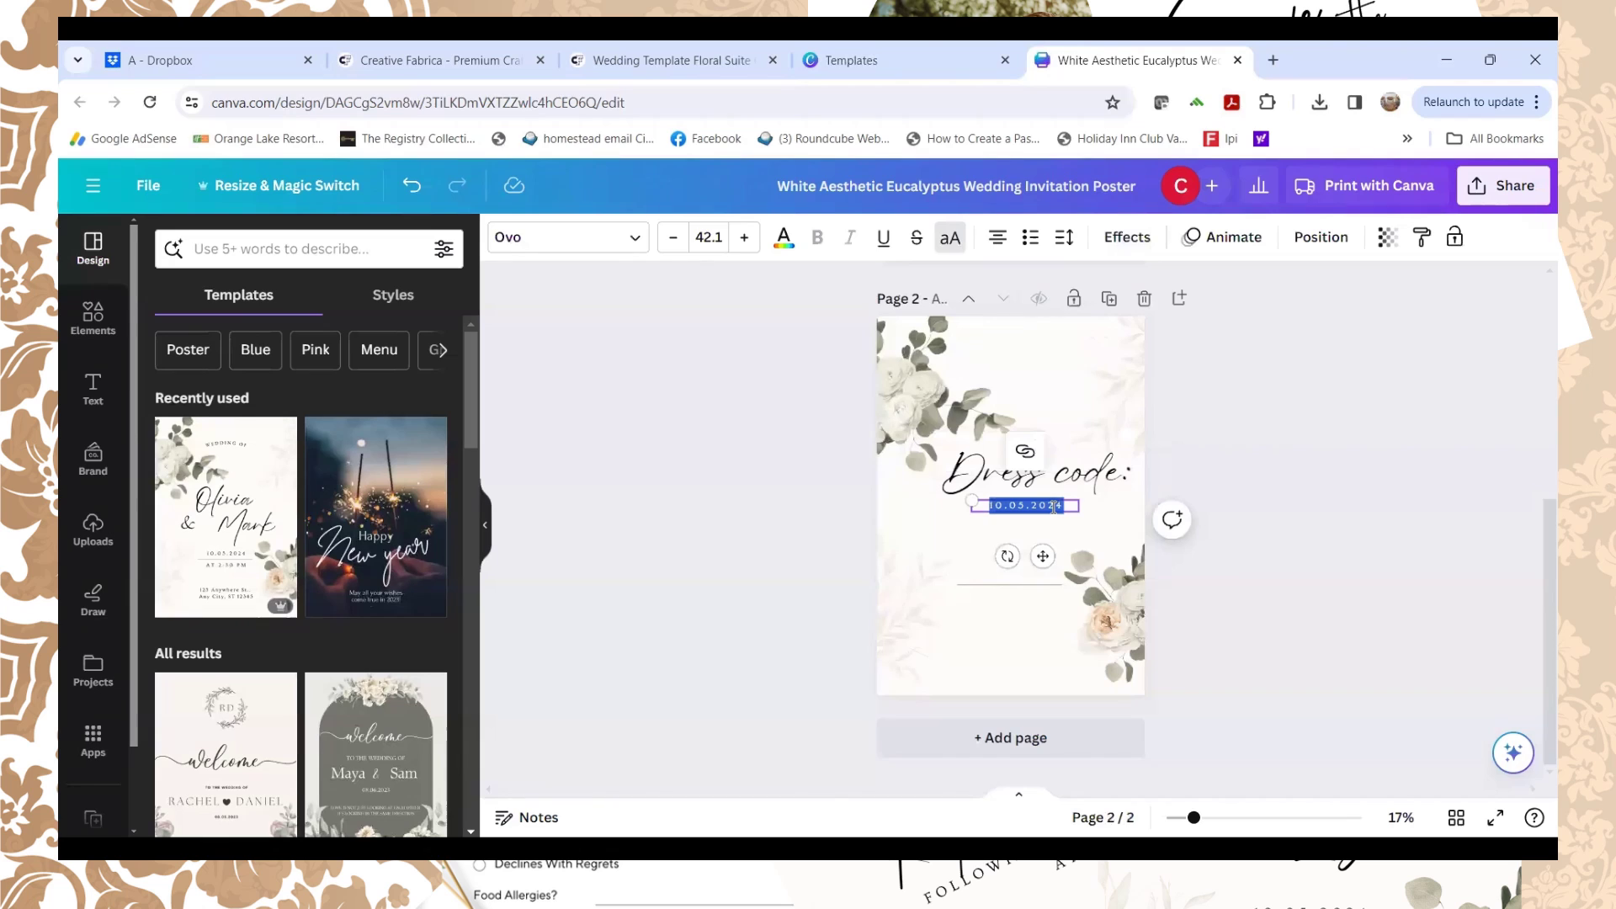
pyautogui.write('BLA')
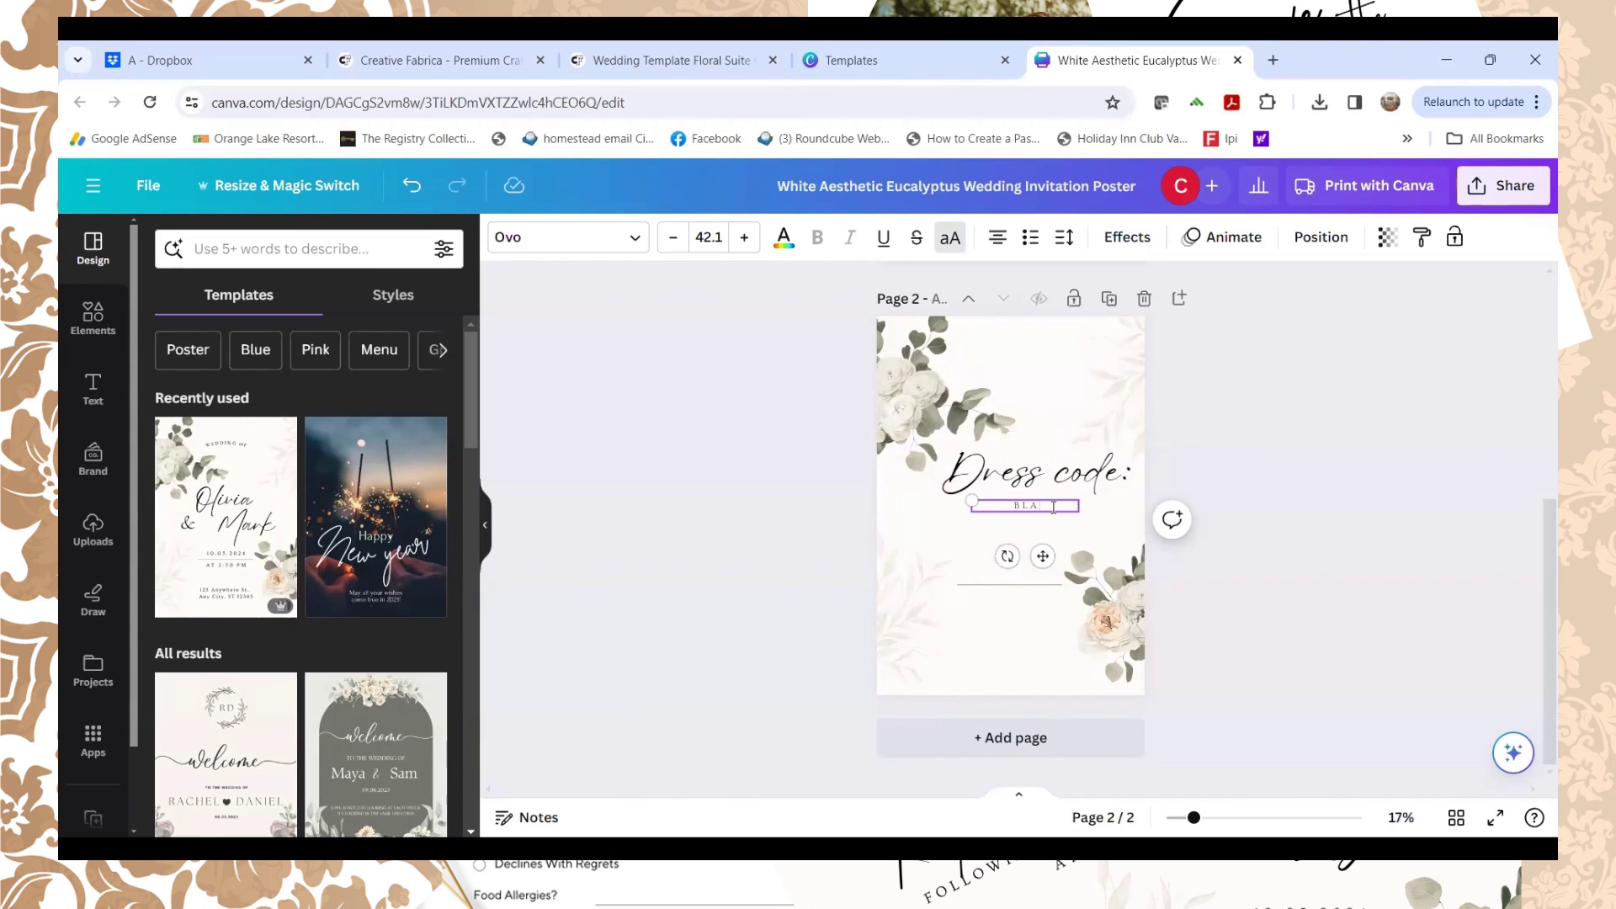
pyautogui.write('CK TIE FROM')
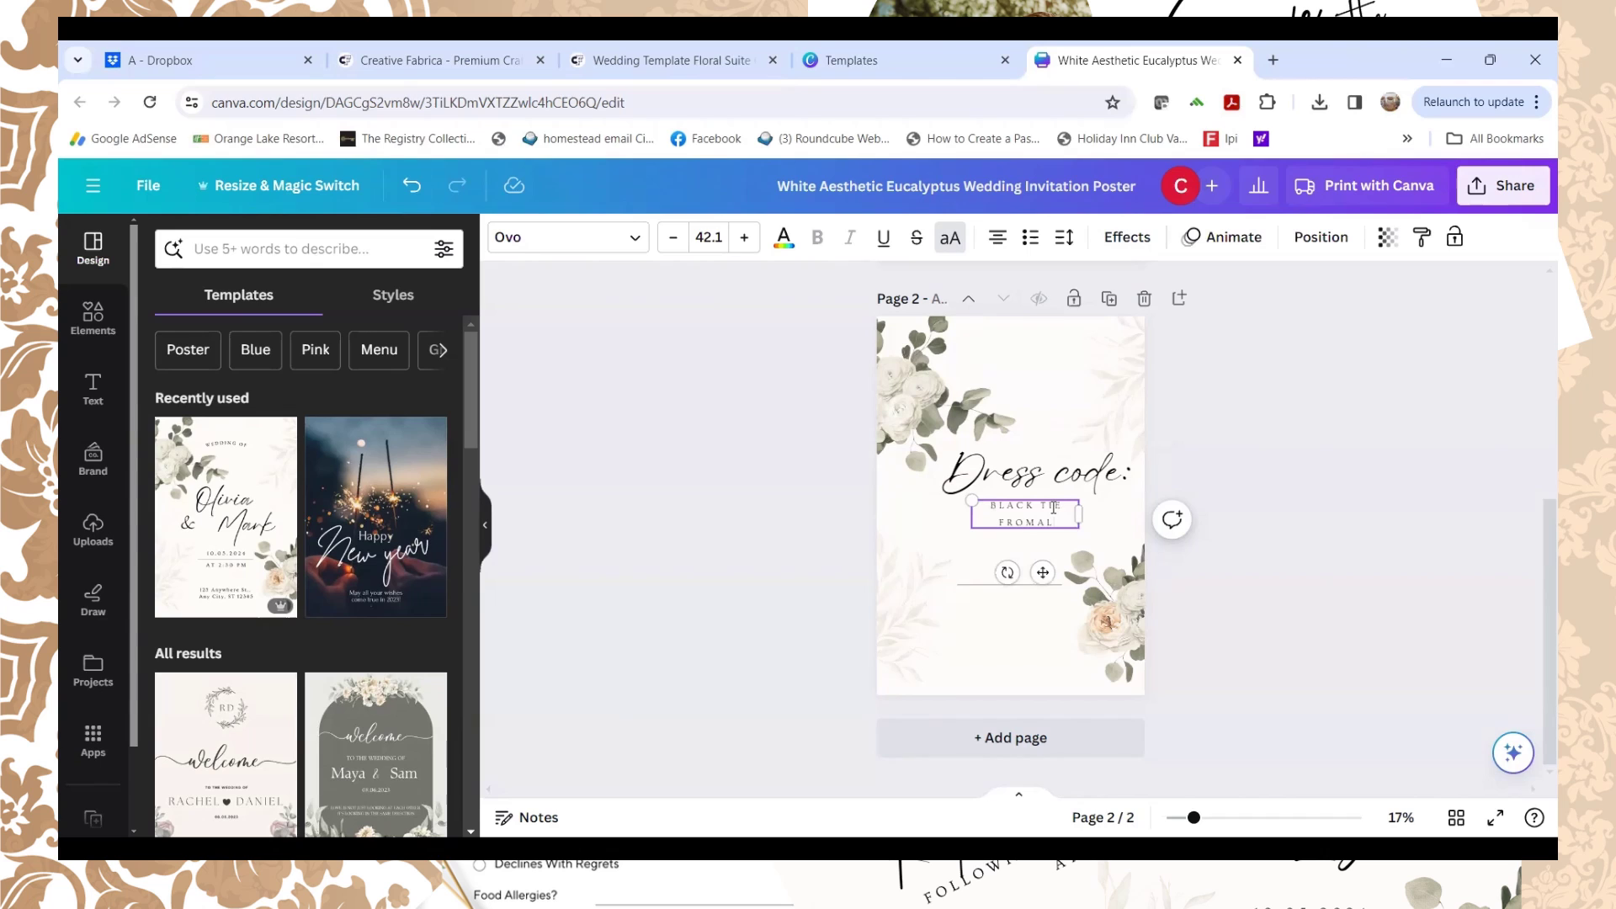
pyautogui.write('AL')
pyautogui.moveTo(1077, 513); pyautogui.dragTo(1129, 513)
# Step: Shrink the Dress code: heading and move it up and left
pyautogui.click(1002, 469)
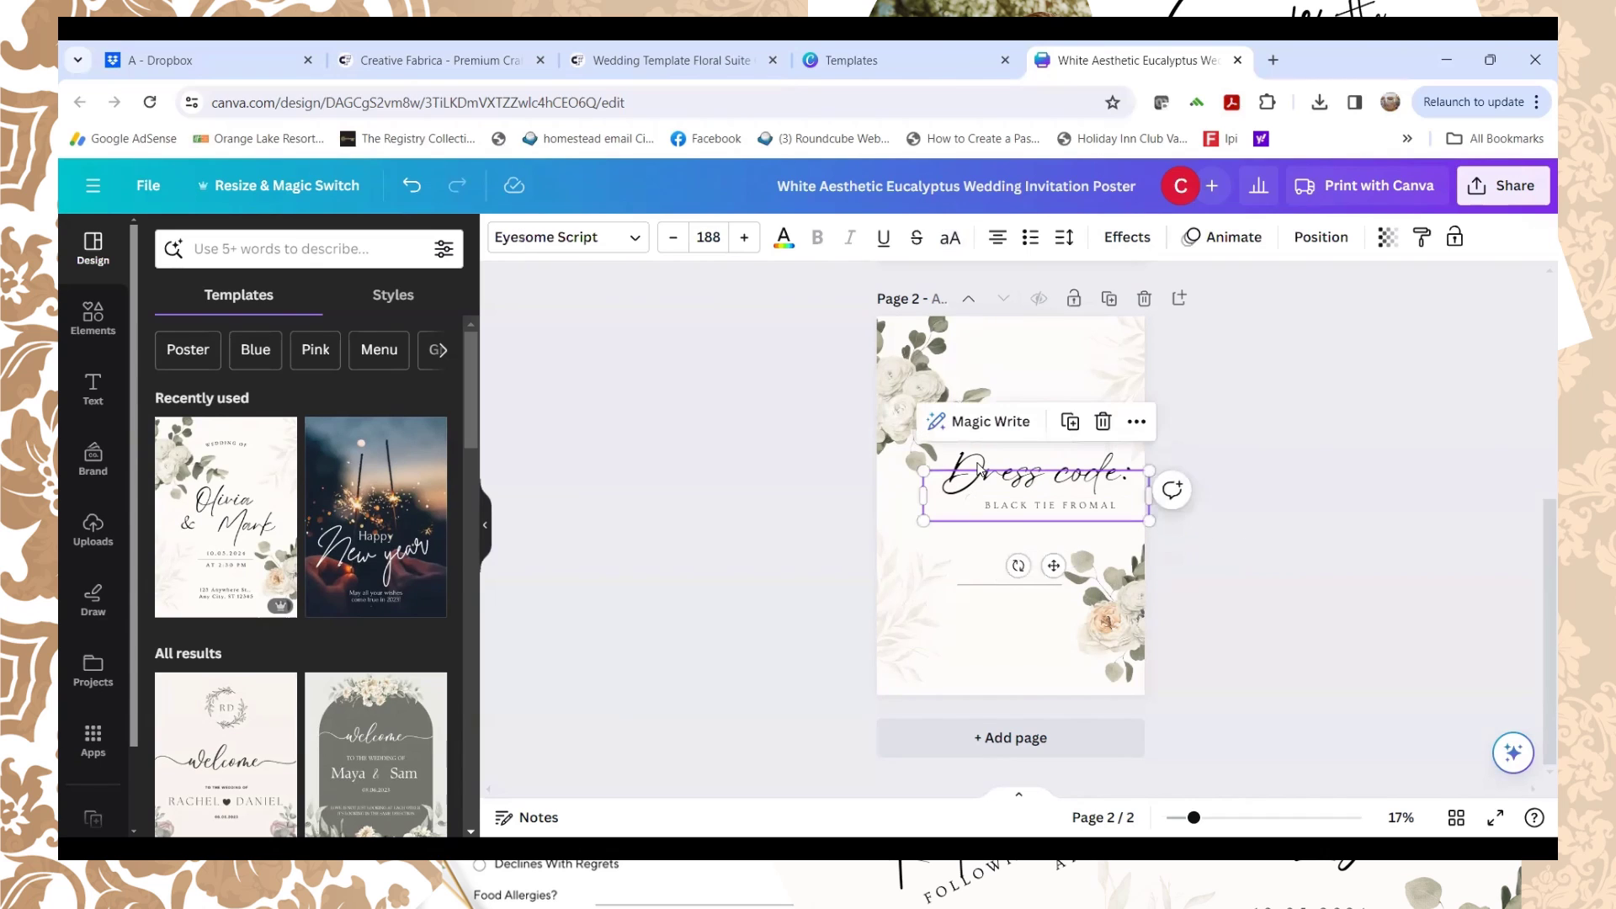
pyautogui.moveTo(919, 442); pyautogui.dragTo(1005, 474)
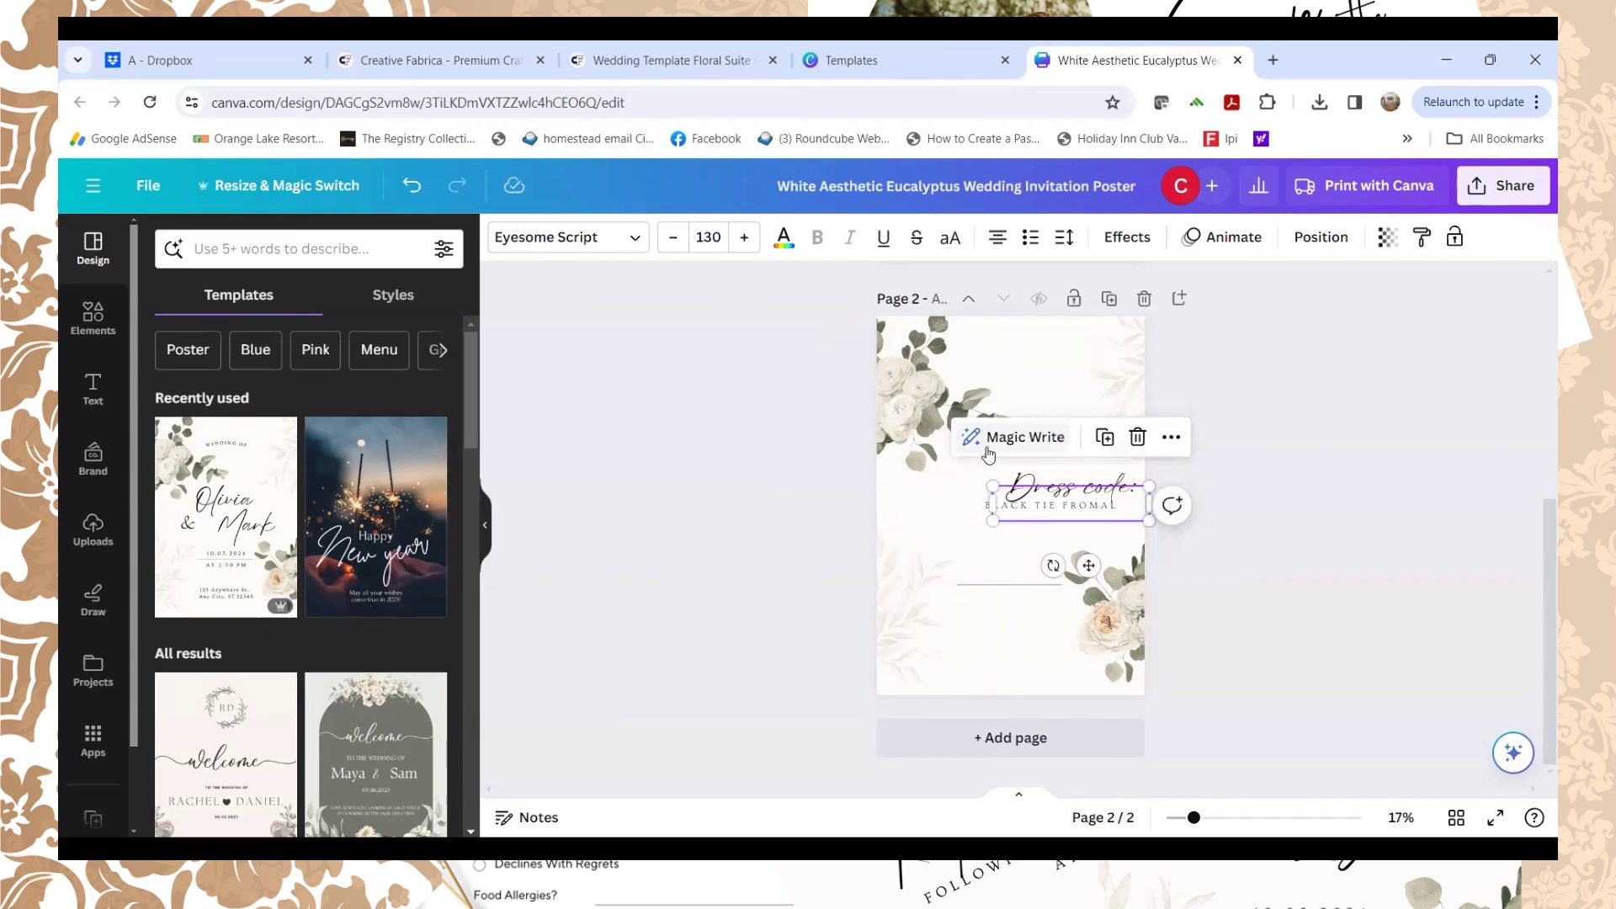
pyautogui.click(1225, 520)
pyautogui.moveTo(1044, 494); pyautogui.dragTo(1003, 473)
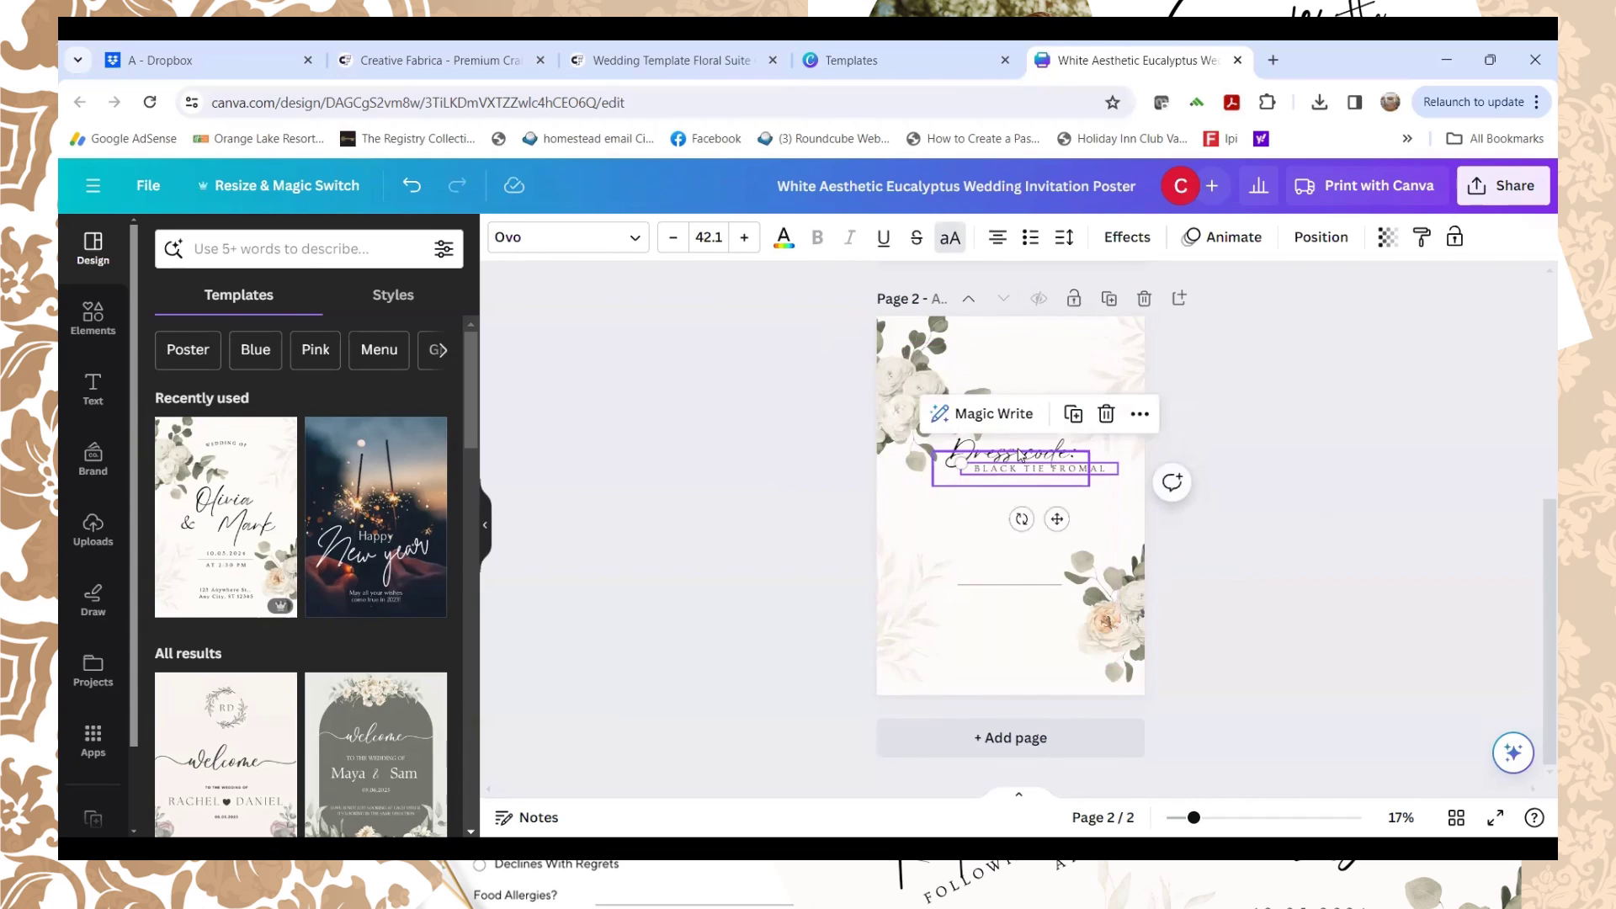
# Step: Place a copy of the Dress code: heading below BLACK TIE FROMAL
pyautogui.click(1013, 456)
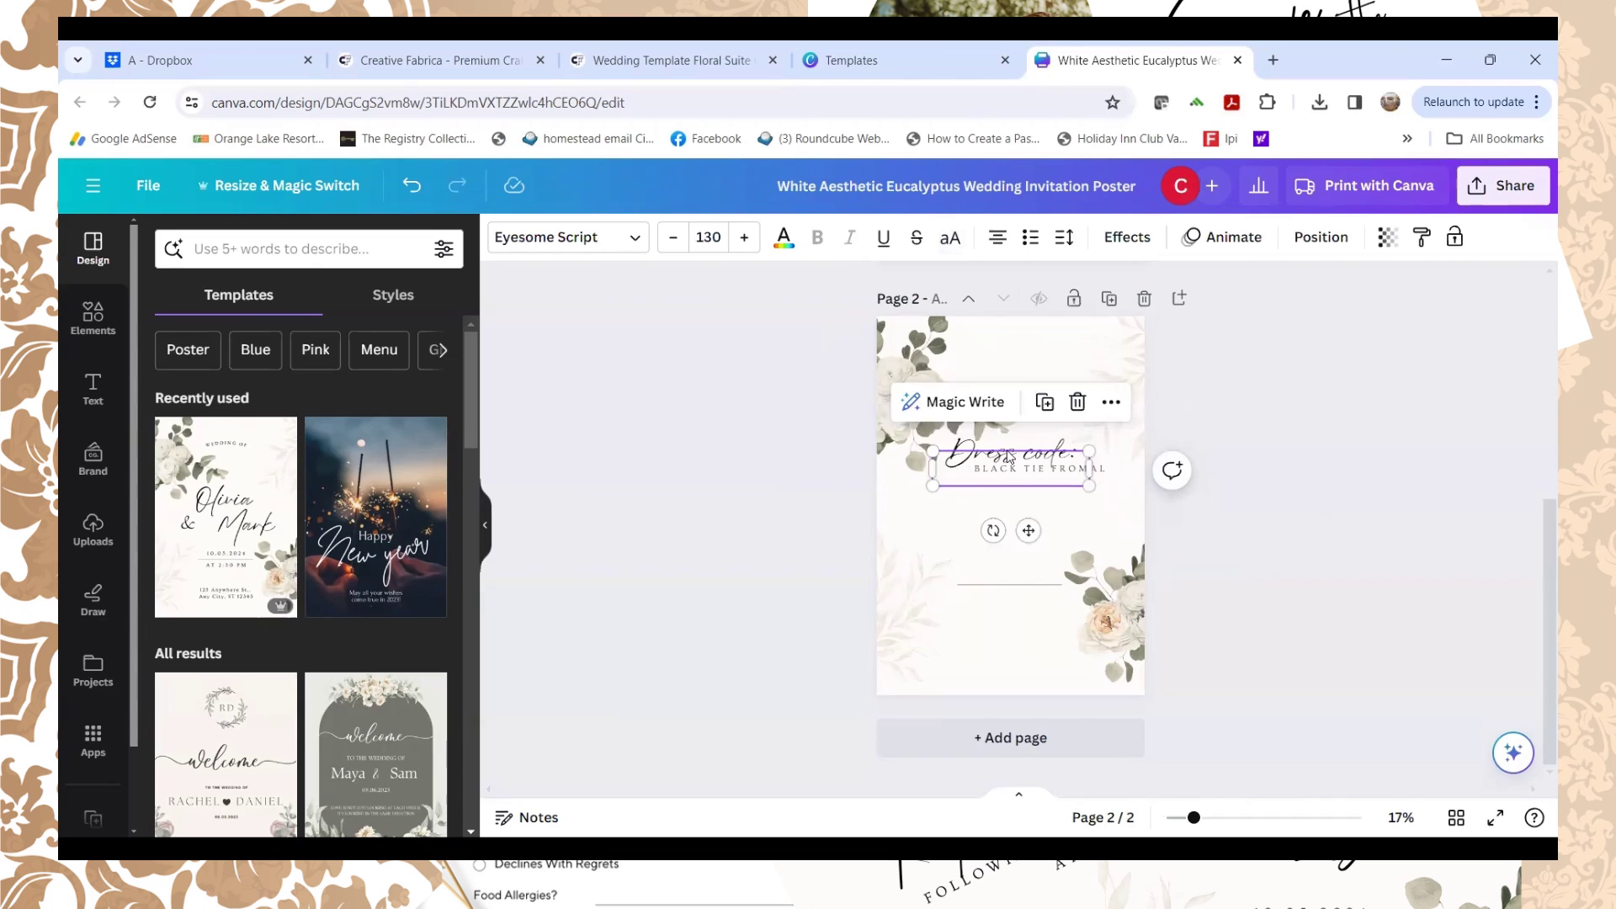
pyautogui.moveTo(1009, 457); pyautogui.dragTo(1012, 460)
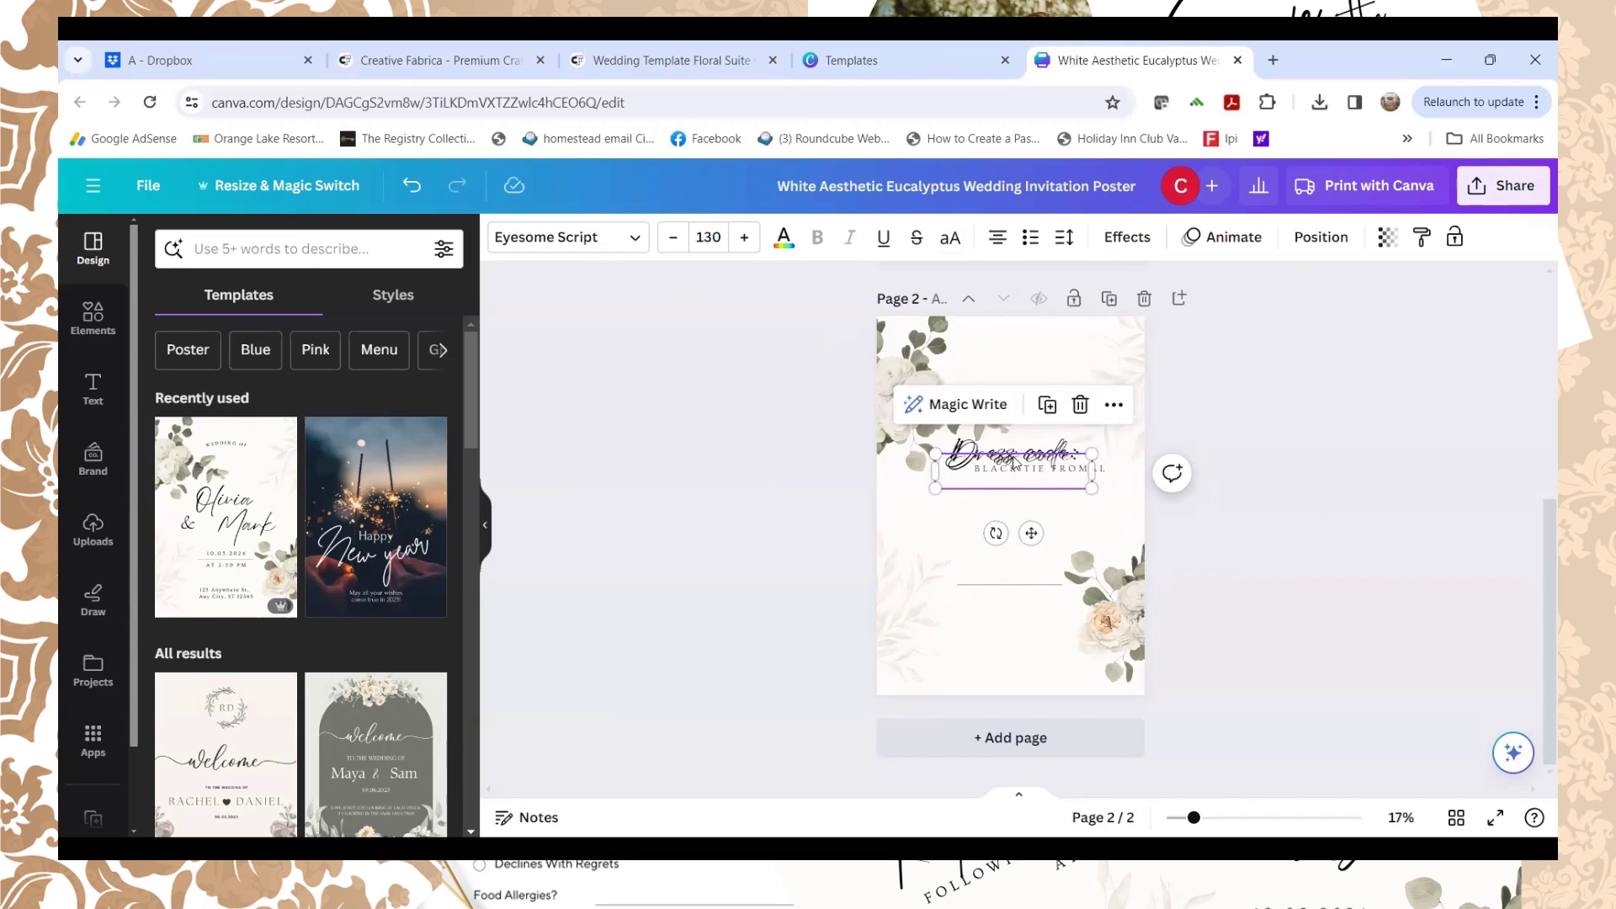
pyautogui.moveTo(1006, 466); pyautogui.dragTo(1042, 499)
# Step: Rename the copied heading to 'Reception:'
pyautogui.doubleClick(1068, 486)
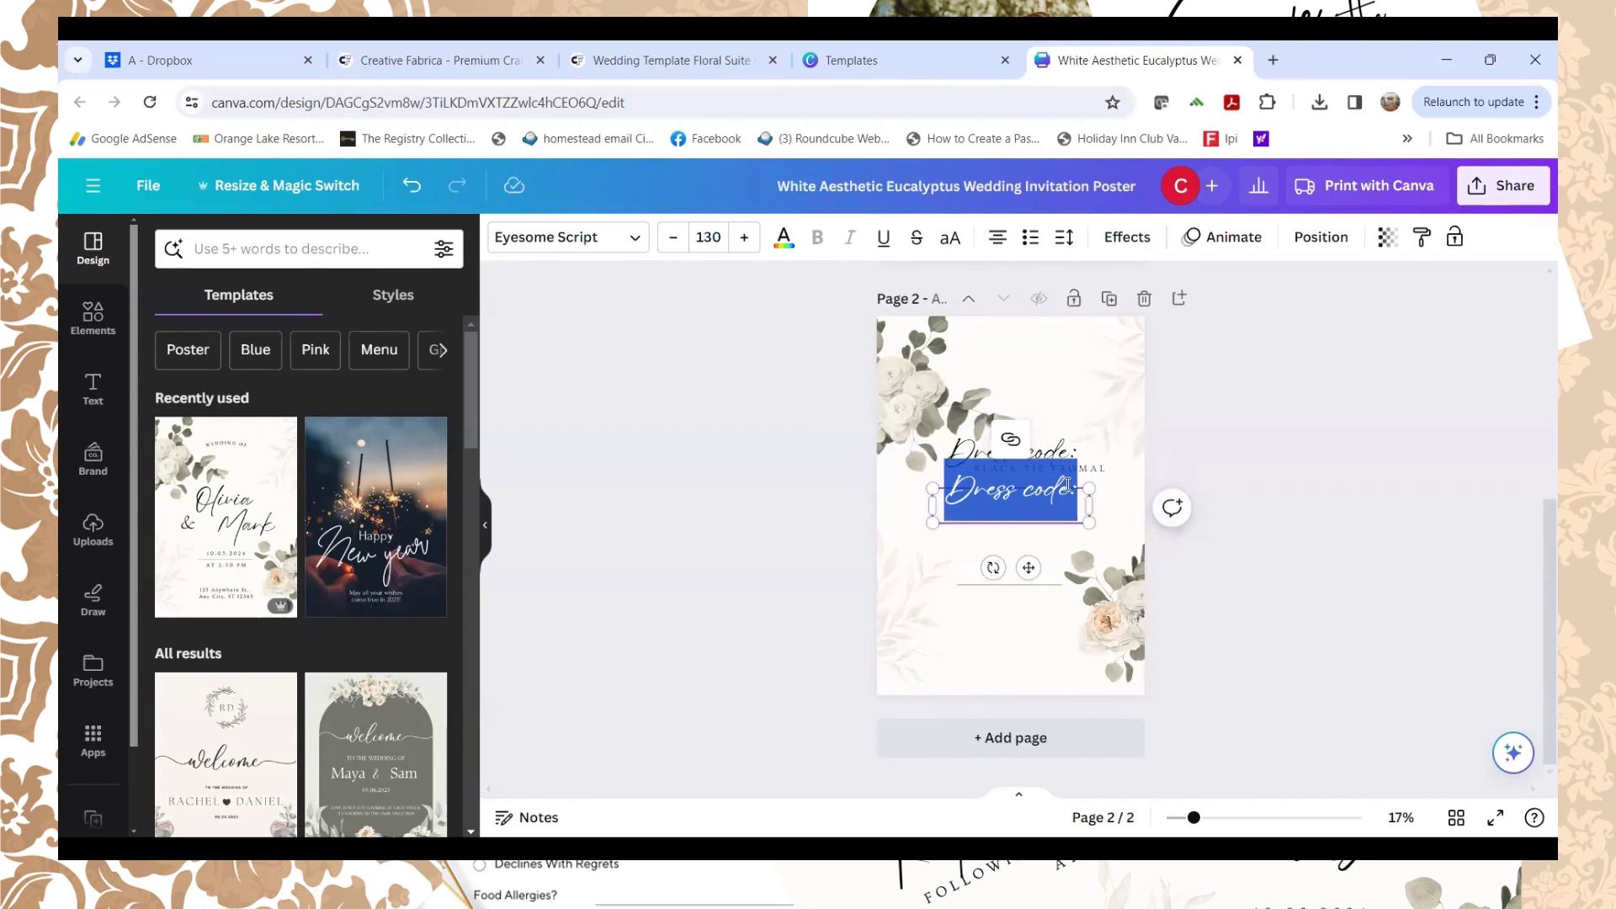
pyautogui.click(1065, 486)
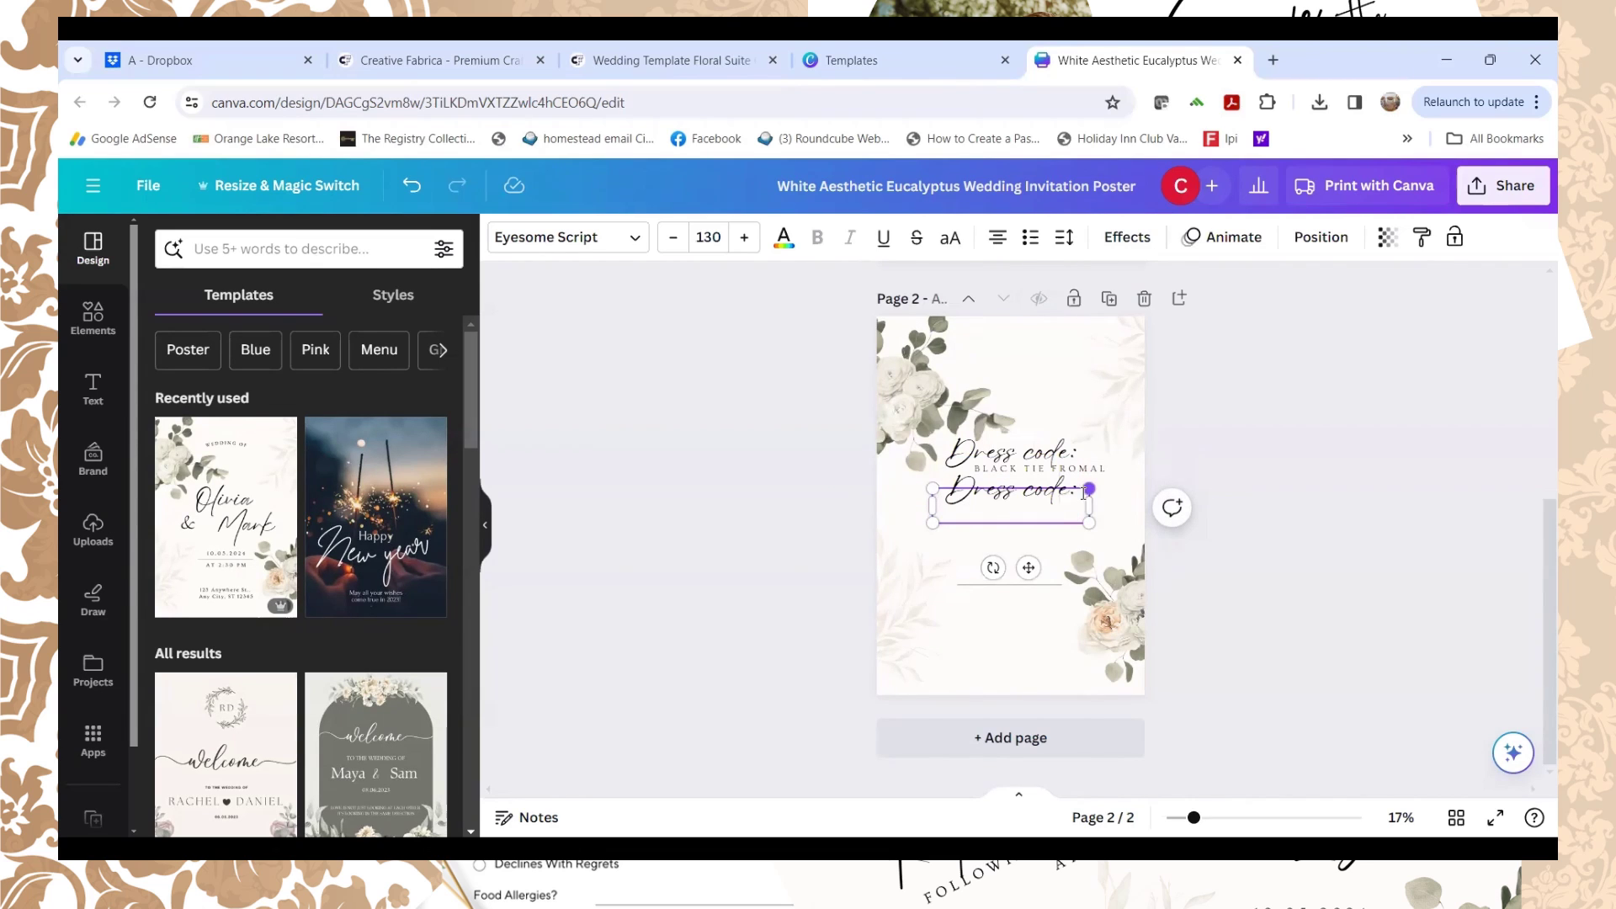
pyautogui.press('BackSpace')
pyautogui.press('BackSpace')
pyautogui.press('BackSpace')
pyautogui.press('BackSpace')
pyautogui.press('BackSpace')
pyautogui.press('BackSpace')
pyautogui.press('BackSpace')
pyautogui.press('BackSpace')
pyautogui.press('BackSpace')
pyautogui.press('BackSpace')
pyautogui.press('BackSpace')
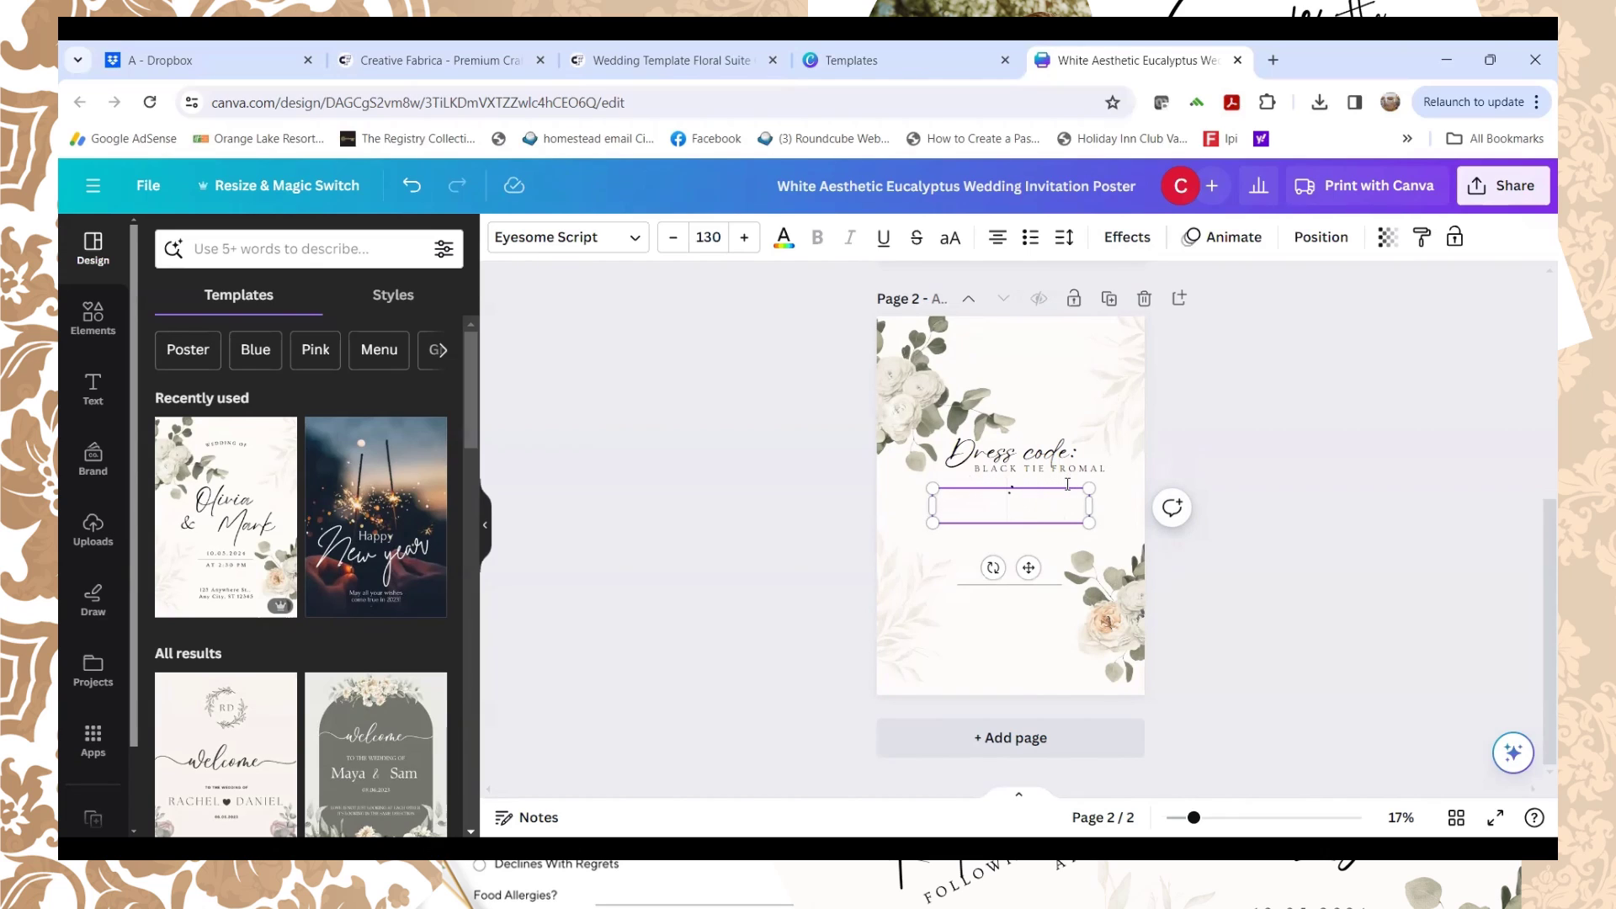
pyautogui.write('Reception:')
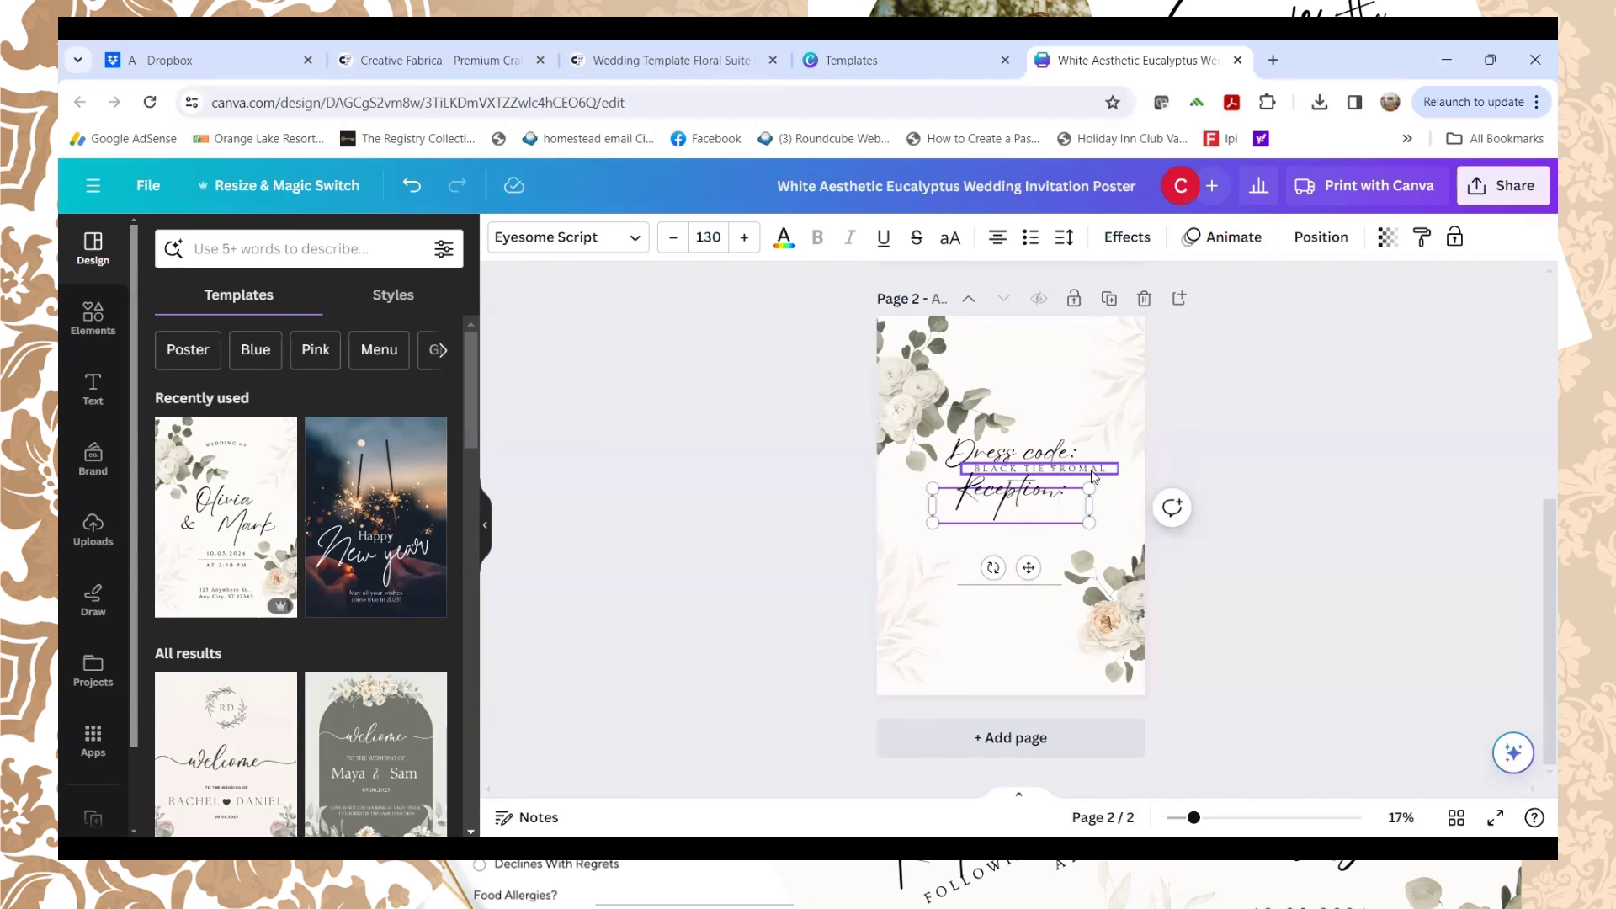
pyautogui.click(1056, 468)
pyautogui.click(1062, 475)
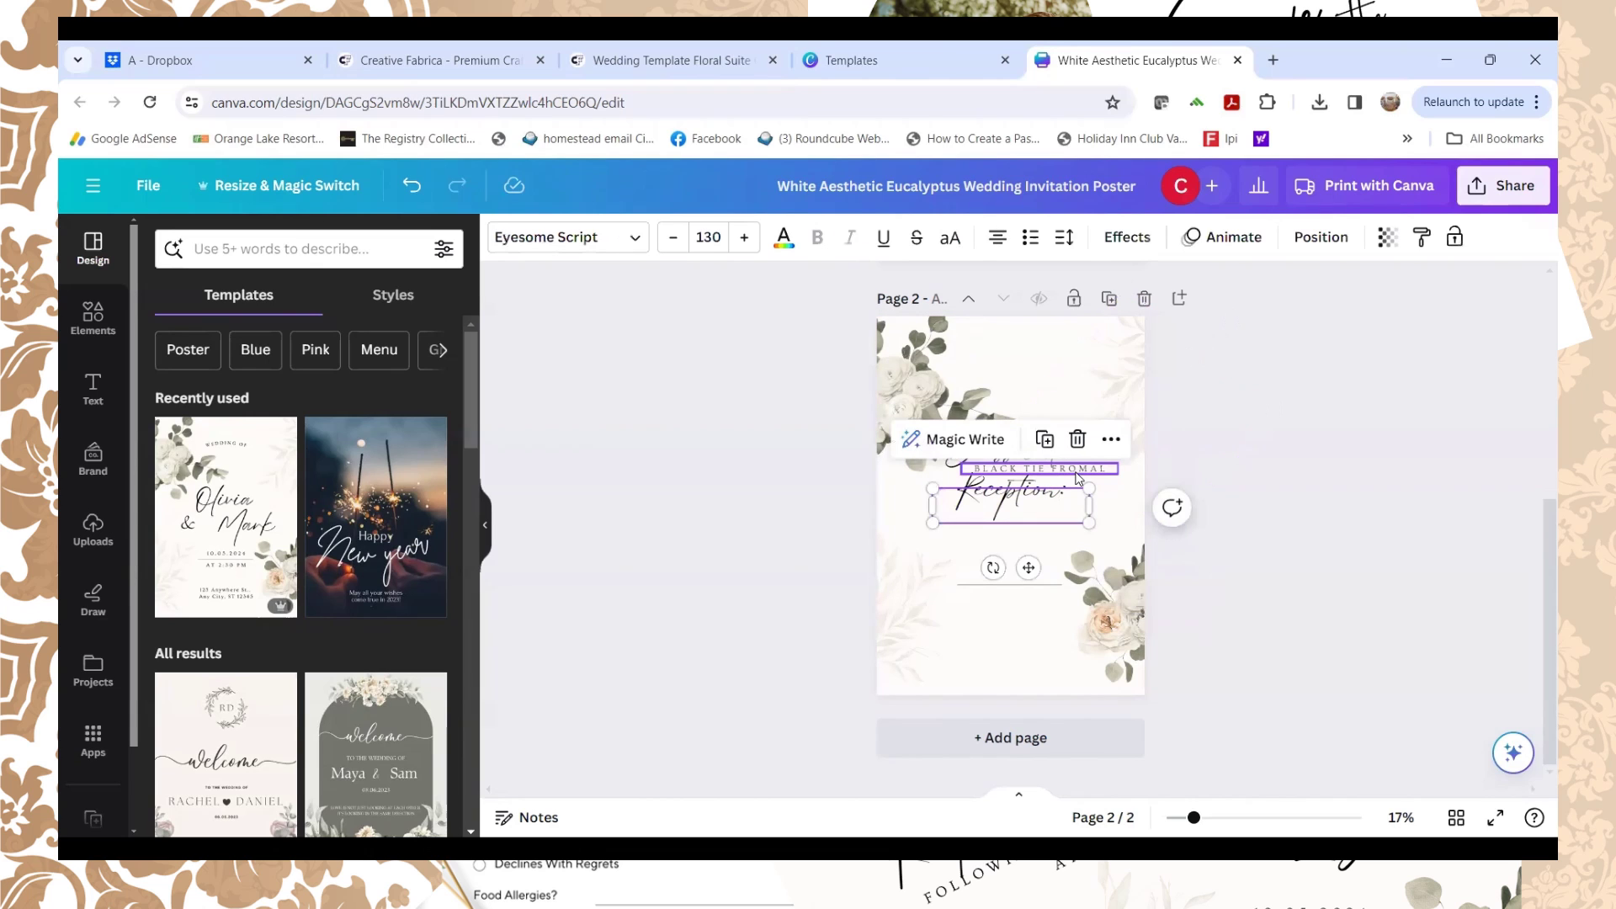
pyautogui.click(1078, 476)
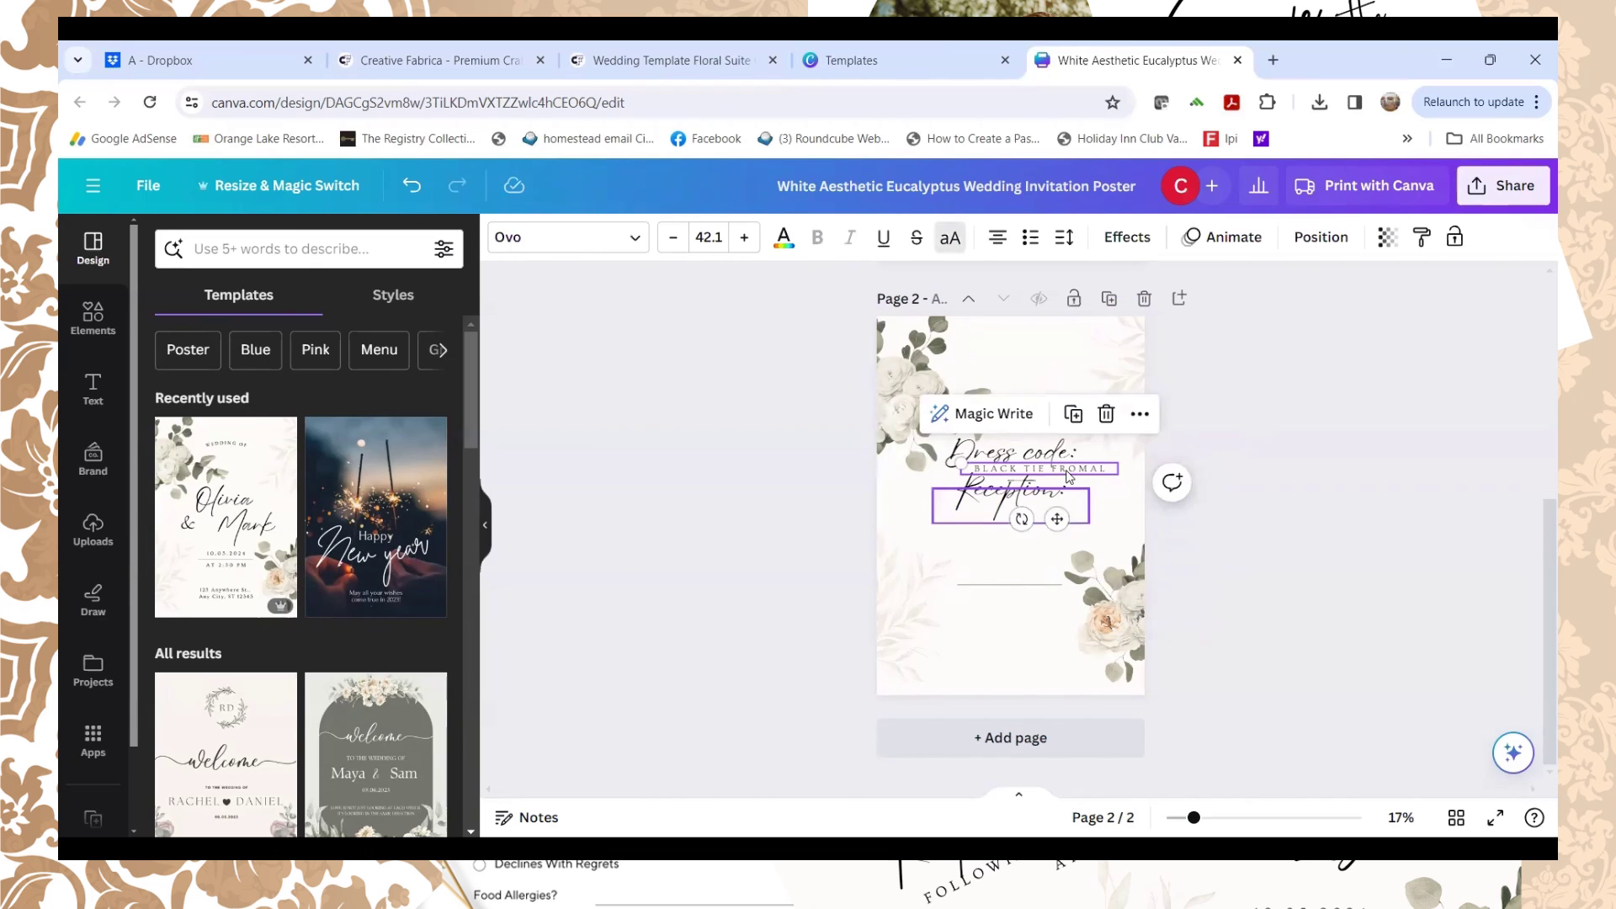
pyautogui.click(1074, 473)
pyautogui.press('BackSpace')
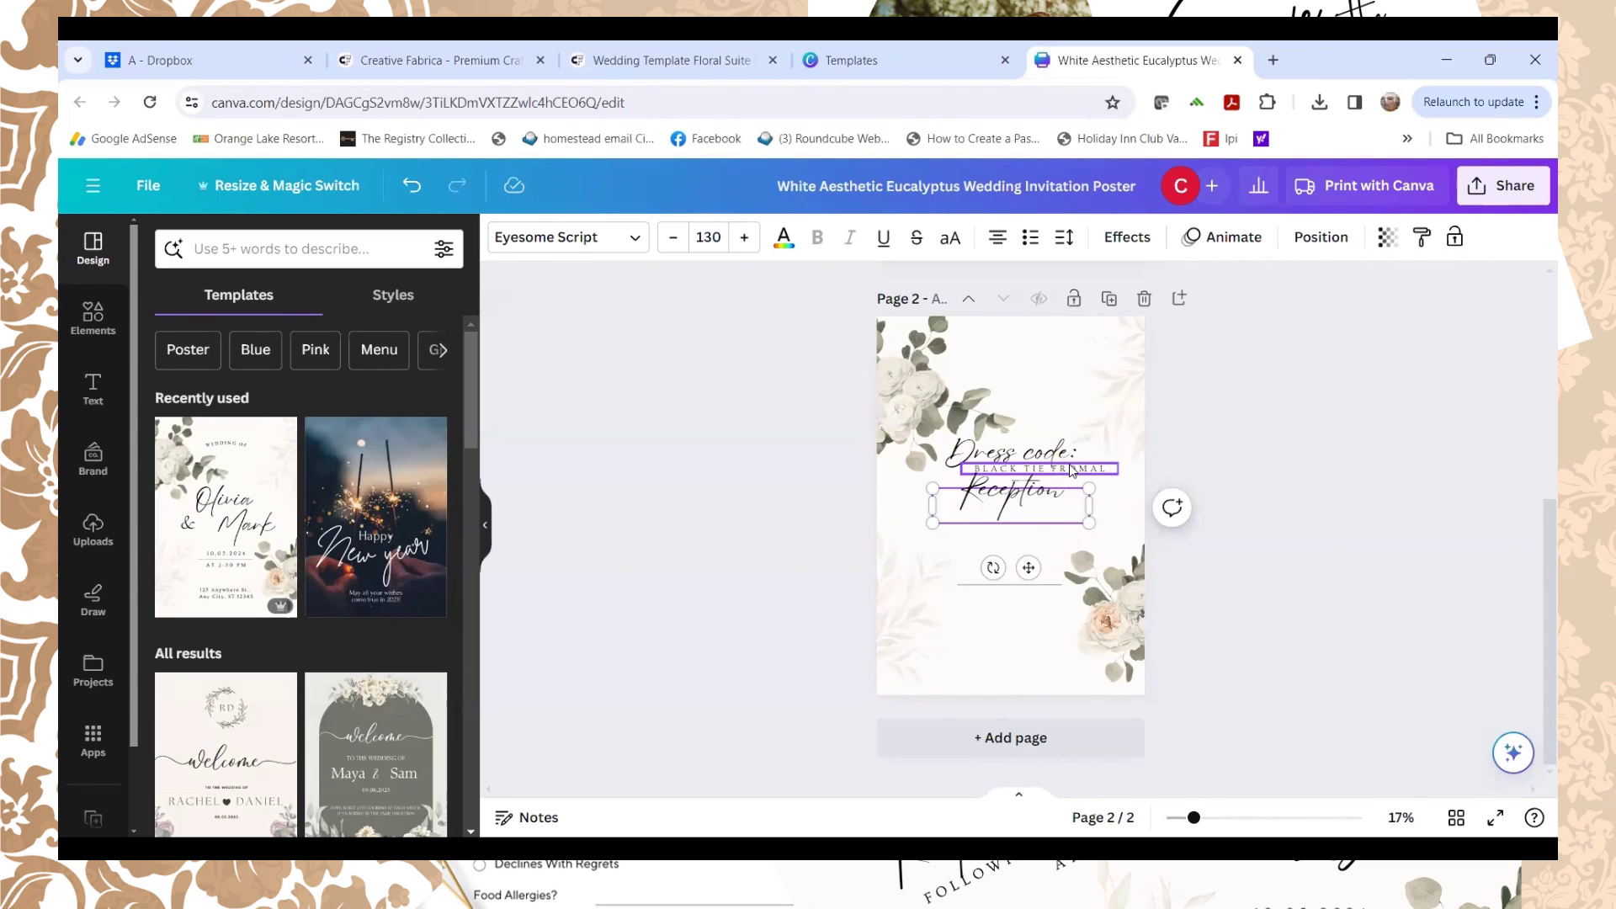
pyautogui.hotkey('ctrl', 'z')
# Step: Fix the misspelling so the dress code line reads 'BLACK TIE FORMAL'
pyautogui.click(1072, 469)
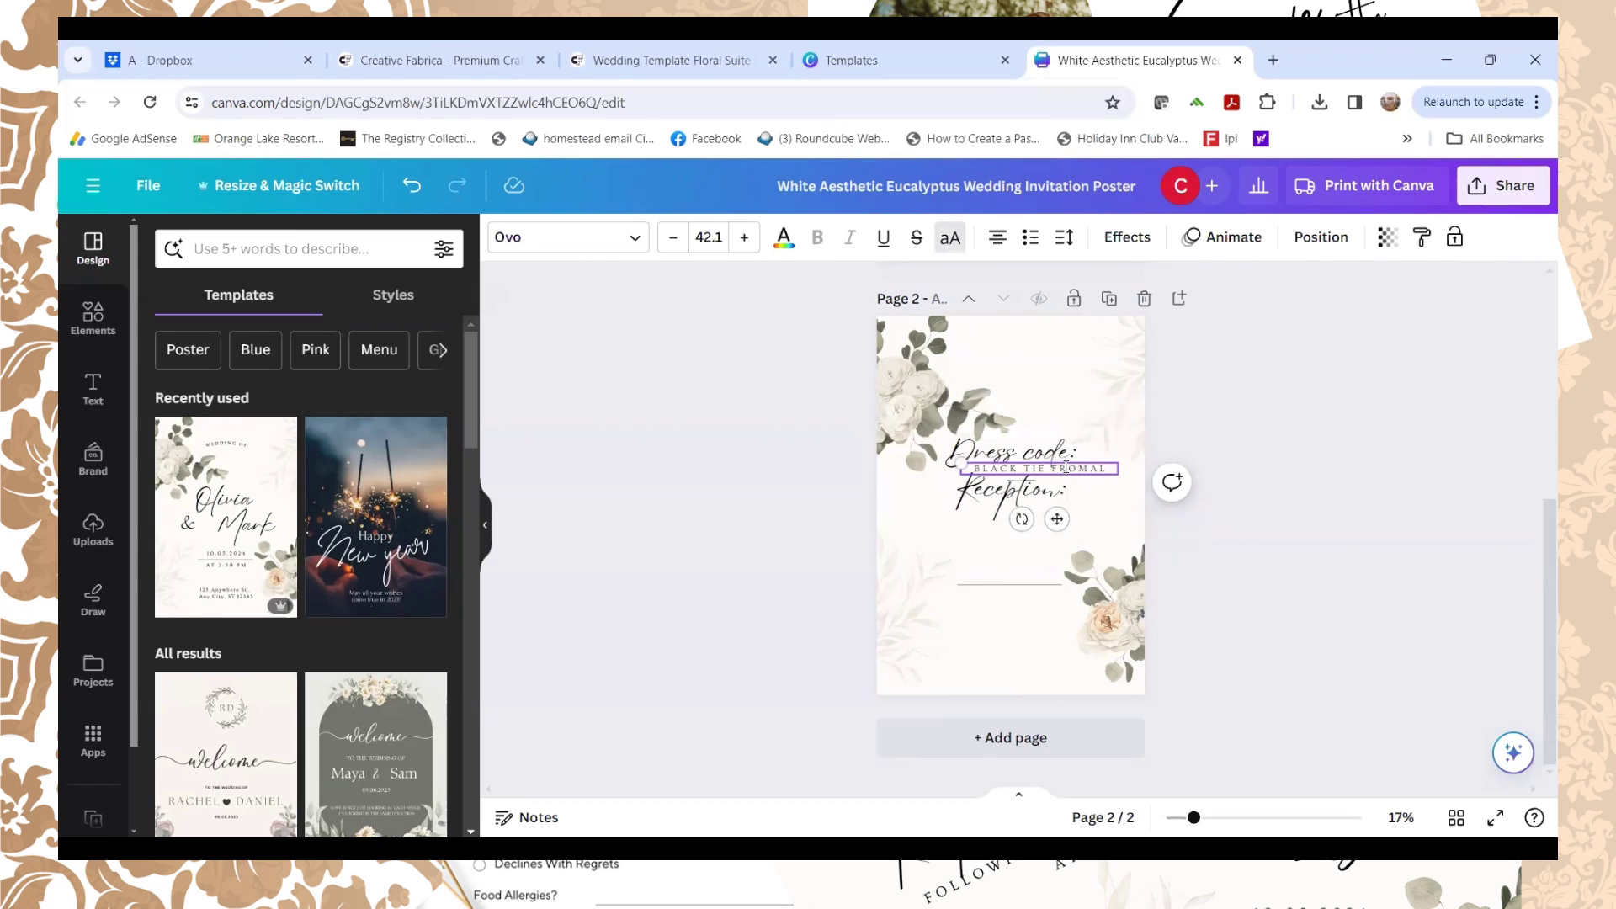
pyautogui.press('BackSpace')
pyautogui.write('R')
pyautogui.click(1141, 487)
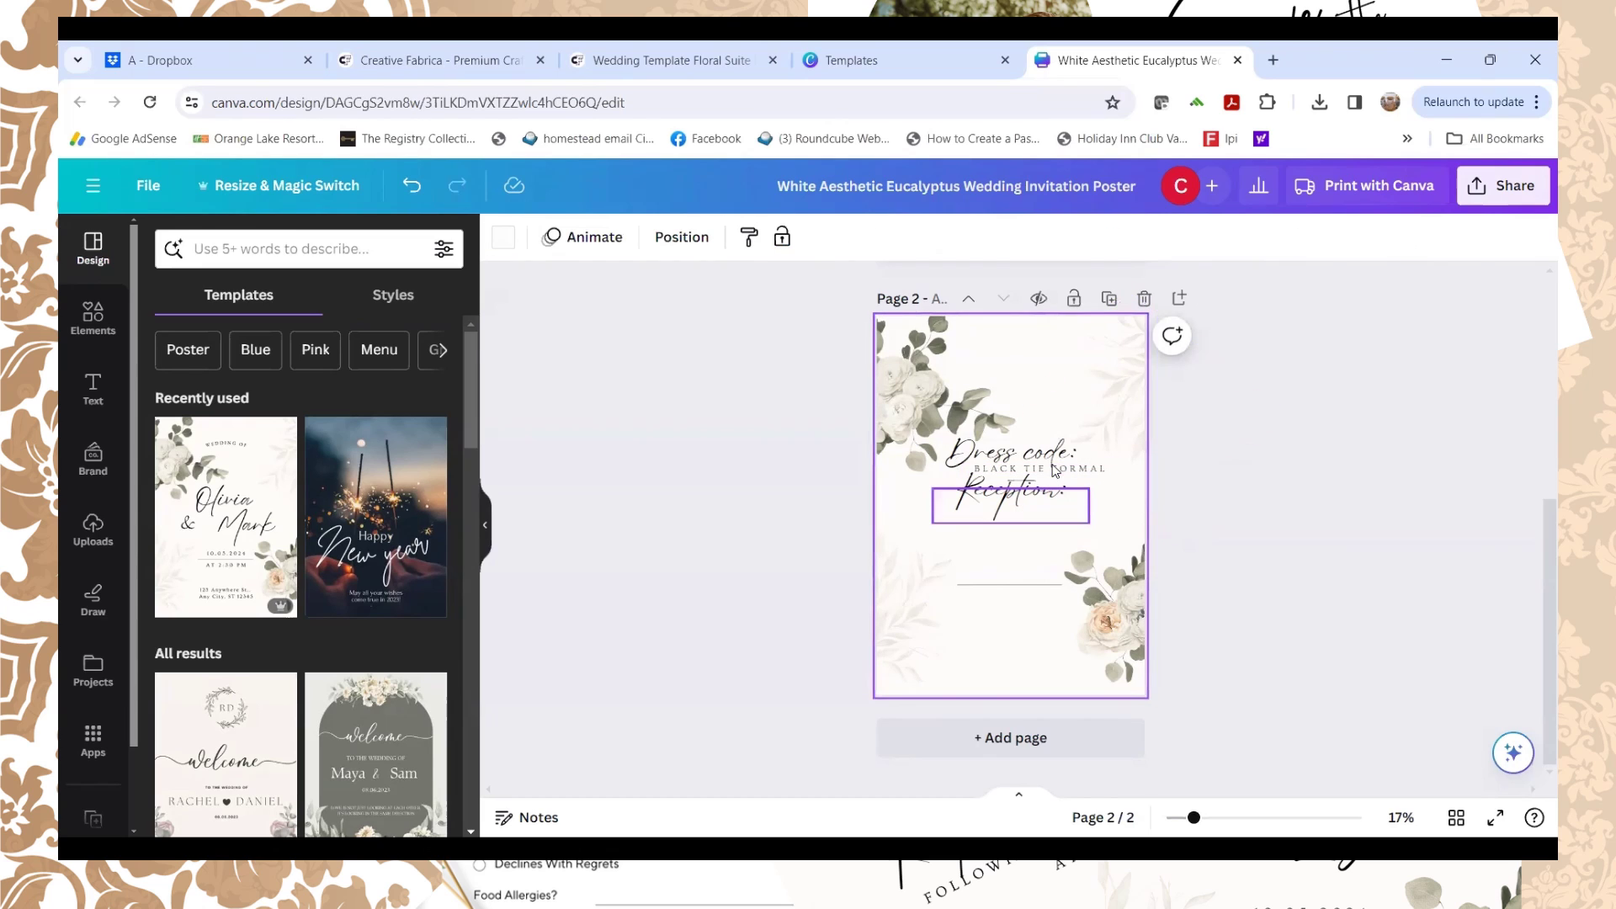
pyautogui.click(1068, 495)
pyautogui.click(1081, 473)
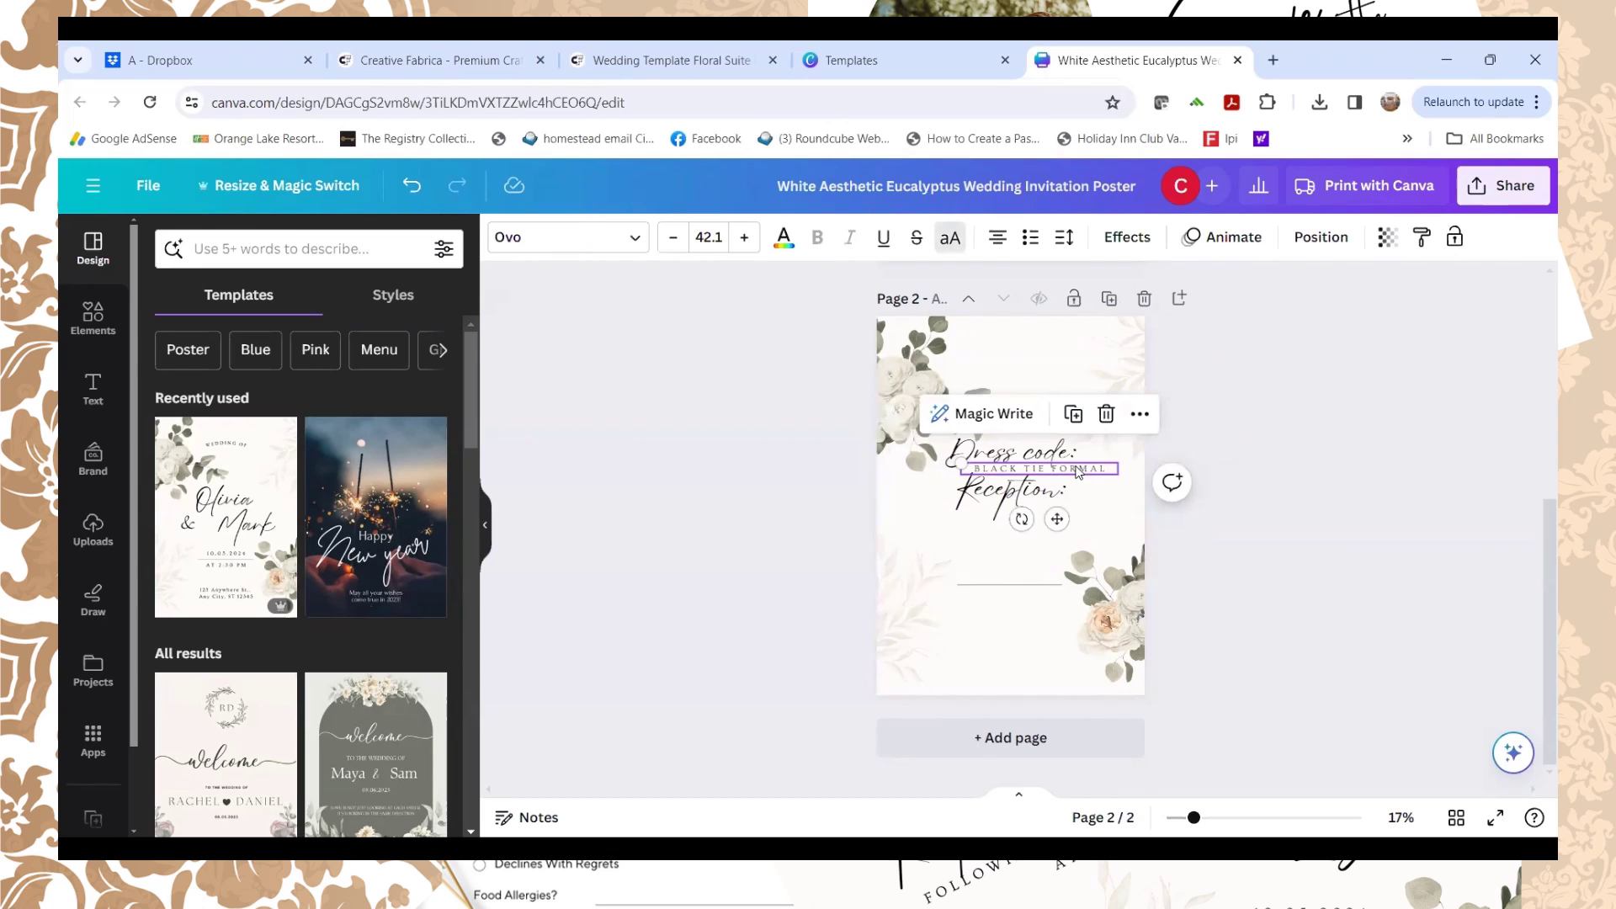
# Step: Duplicate BLACK TIE FORMAL below Reception: and retype it as 'IMMEDATELY FOLLOWING WEDDING AT LLLLLL'
pyautogui.hotkey('ctrl', 'd')
pyautogui.moveTo(1068, 472); pyautogui.dragTo(1057, 515)
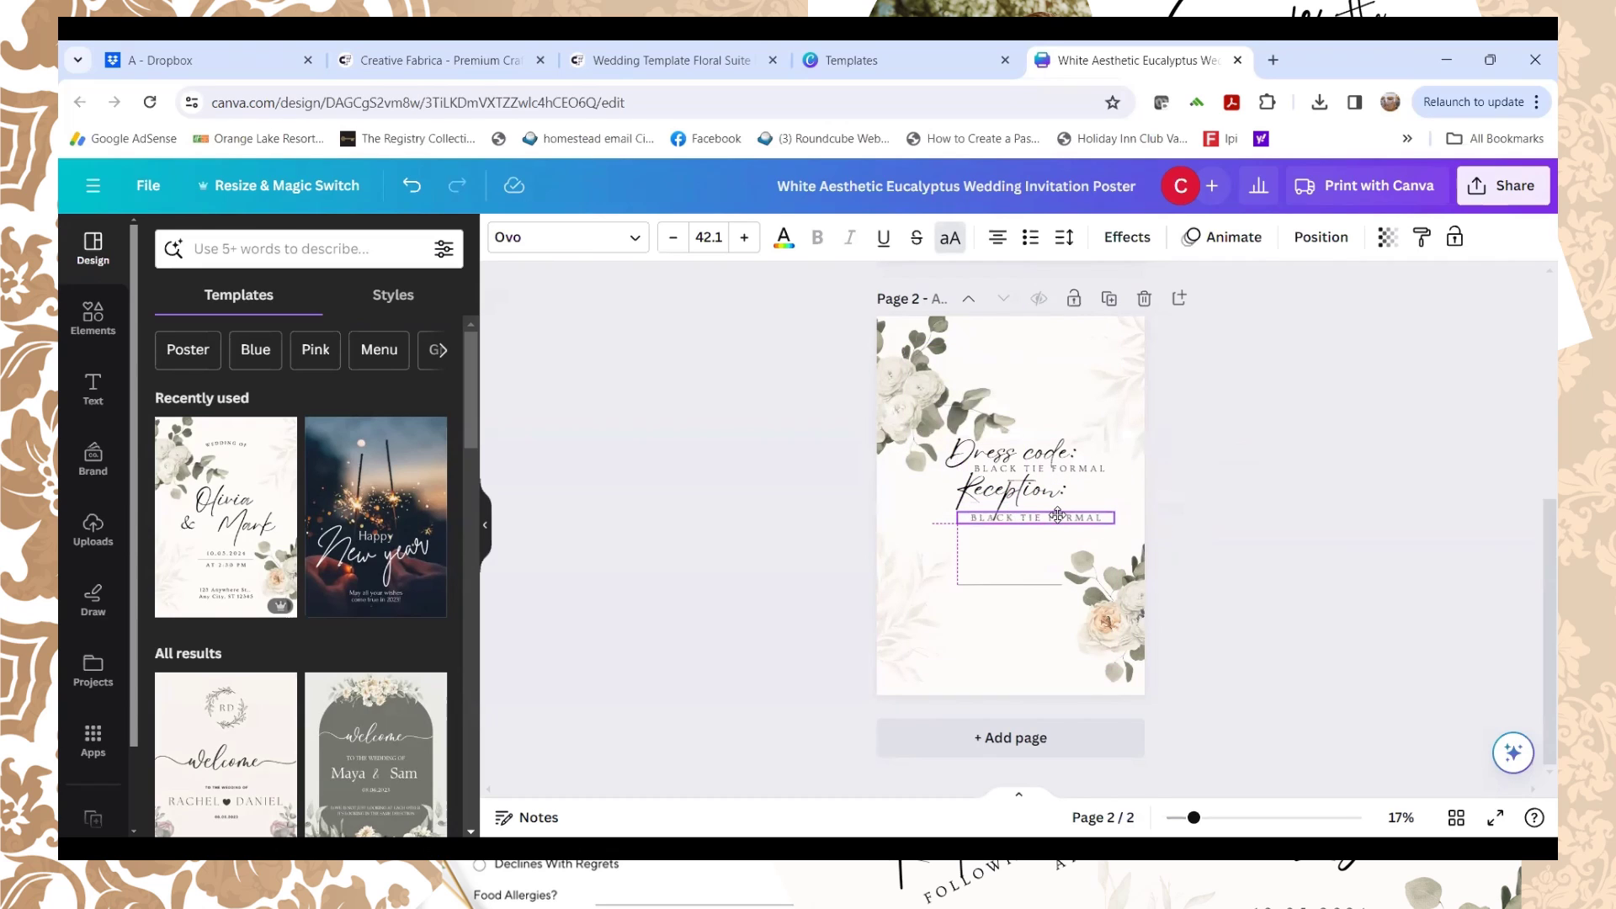
pyautogui.doubleClick(1054, 517)
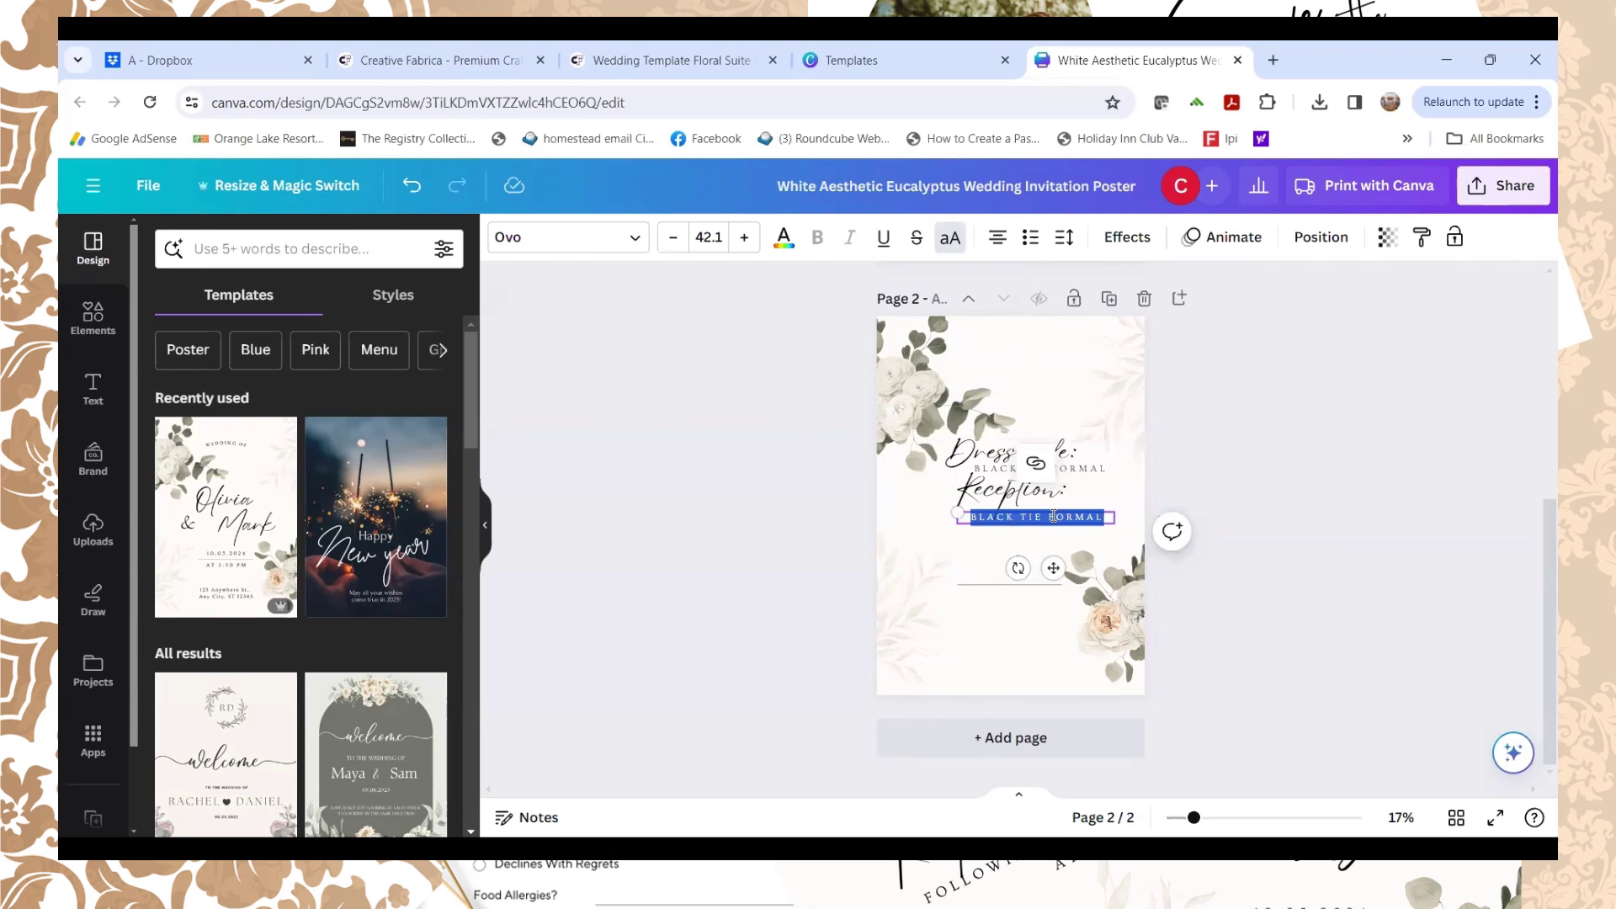
pyautogui.press('BackSpace')
pyautogui.press('BackSpace')
pyautogui.press('BackSpace')
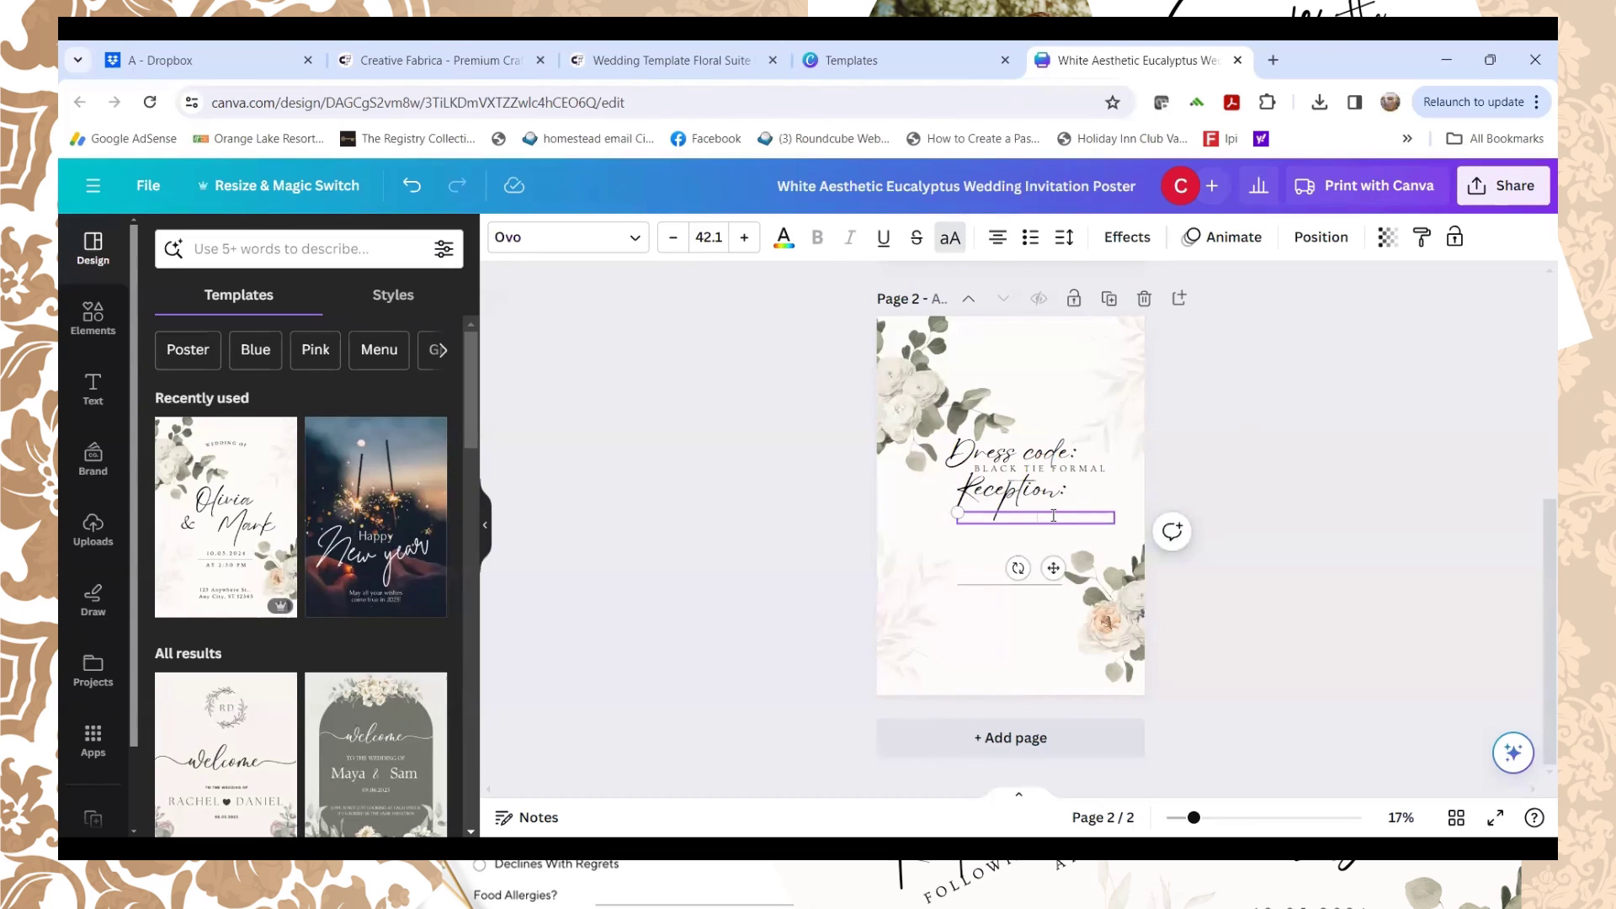
pyautogui.write('IMMEDIATELE')
pyautogui.press('BackSpace')
pyautogui.write('Y FOLLOWING WEDDING AT')
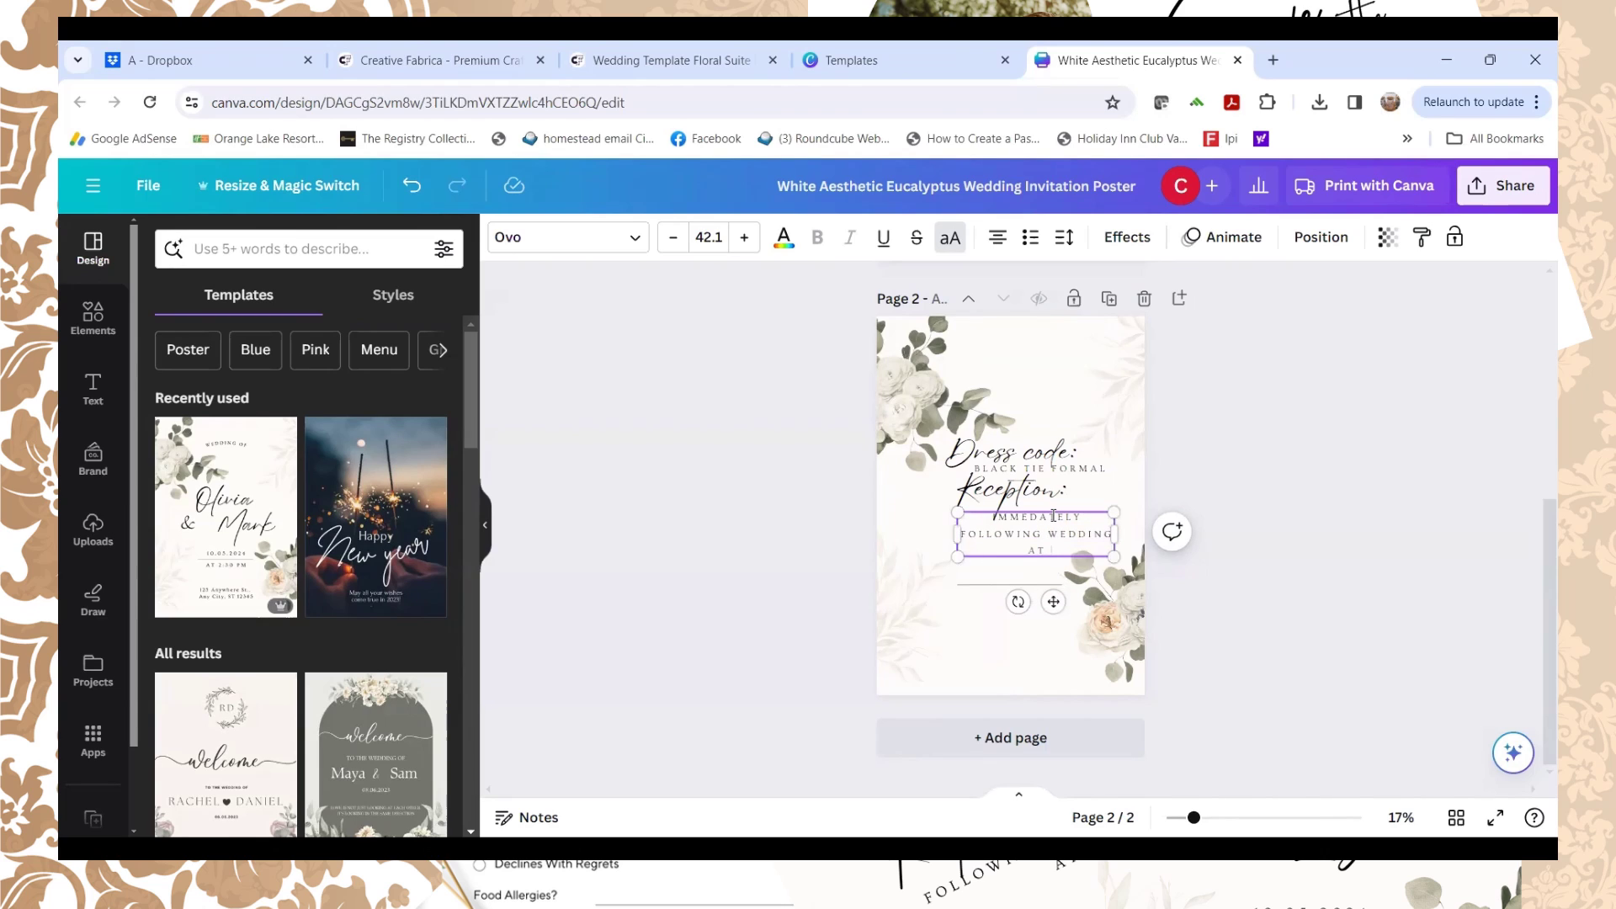
pyautogui.write(' LLLLLL')
# Step: Centre the reception details block on the page
pyautogui.click(1030, 392)
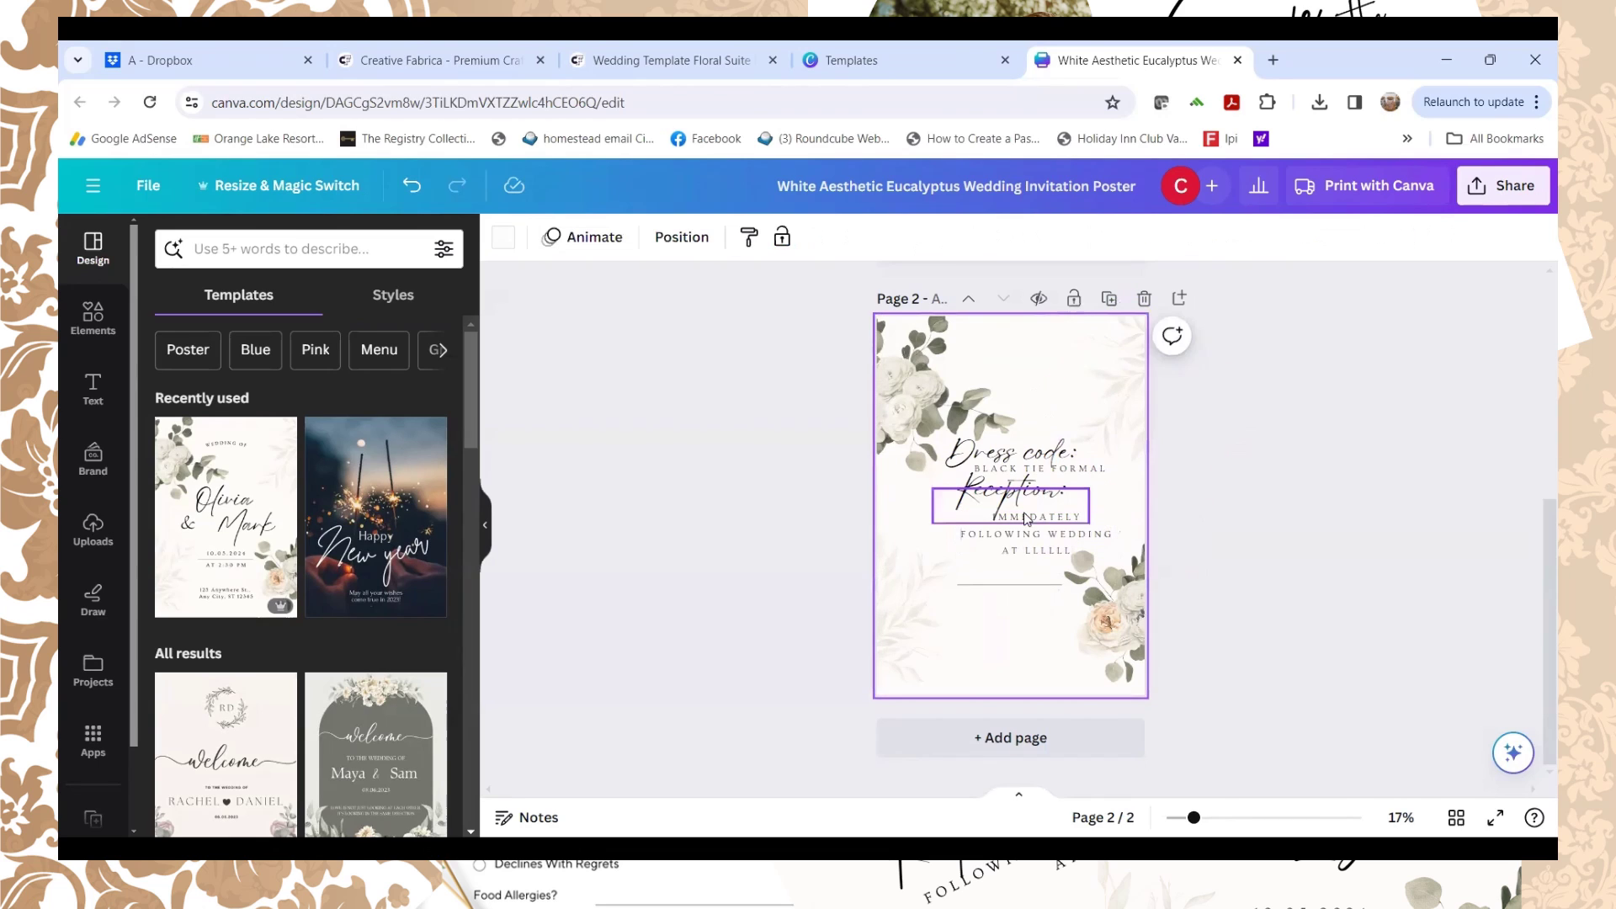
pyautogui.click(1025, 539)
pyautogui.moveTo(1026, 539); pyautogui.dragTo(1013, 528)
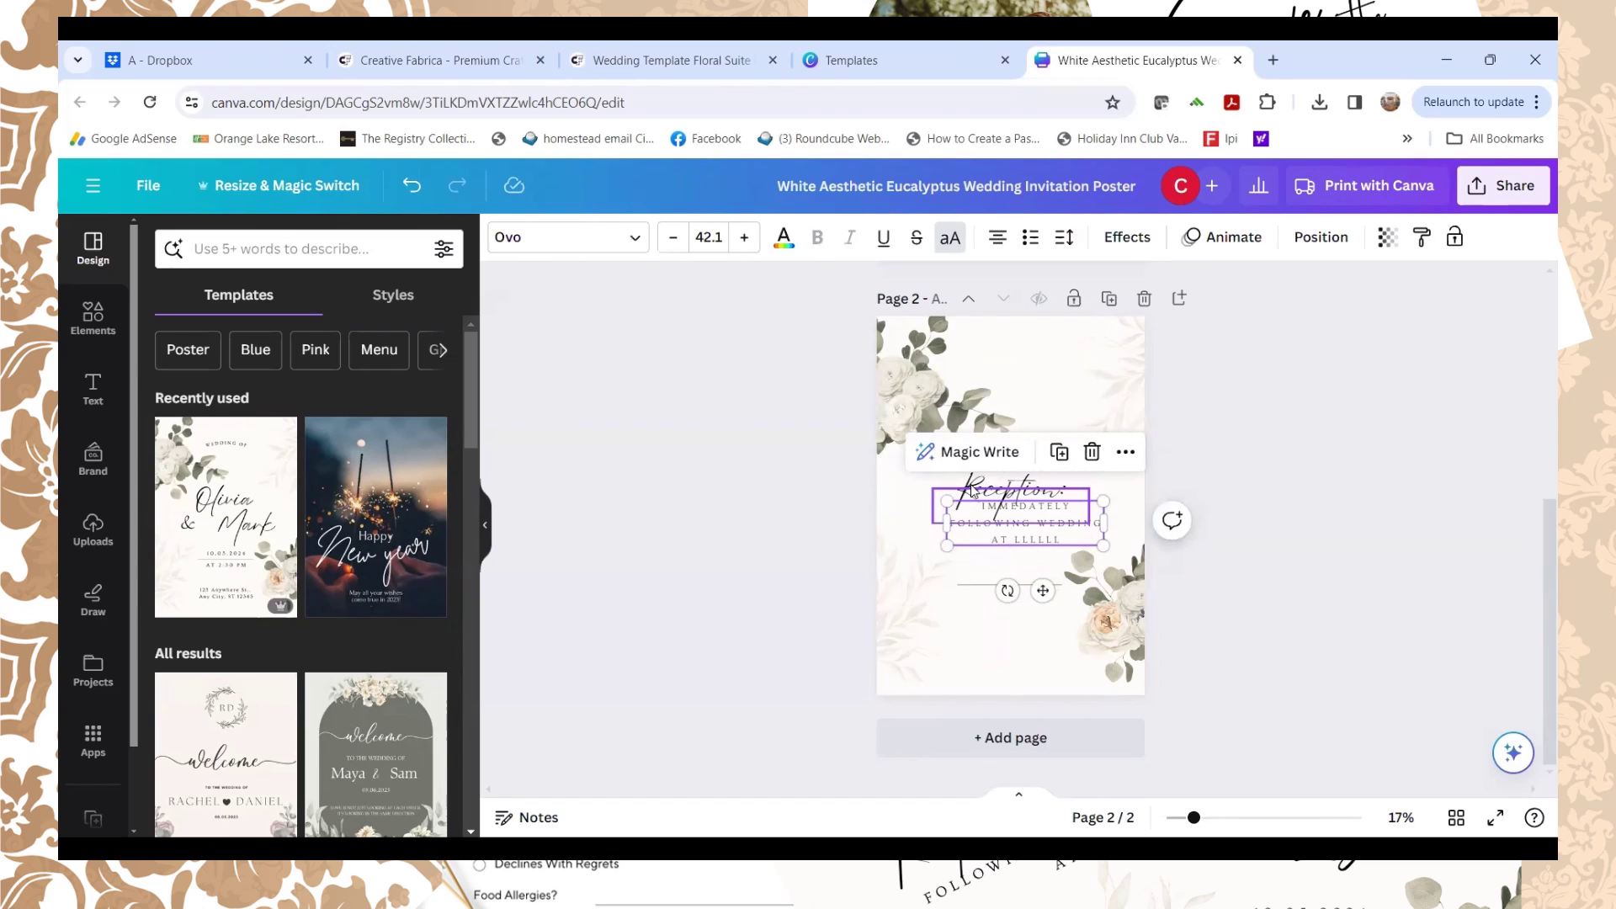
pyautogui.click(972, 491)
pyautogui.press('Escape')
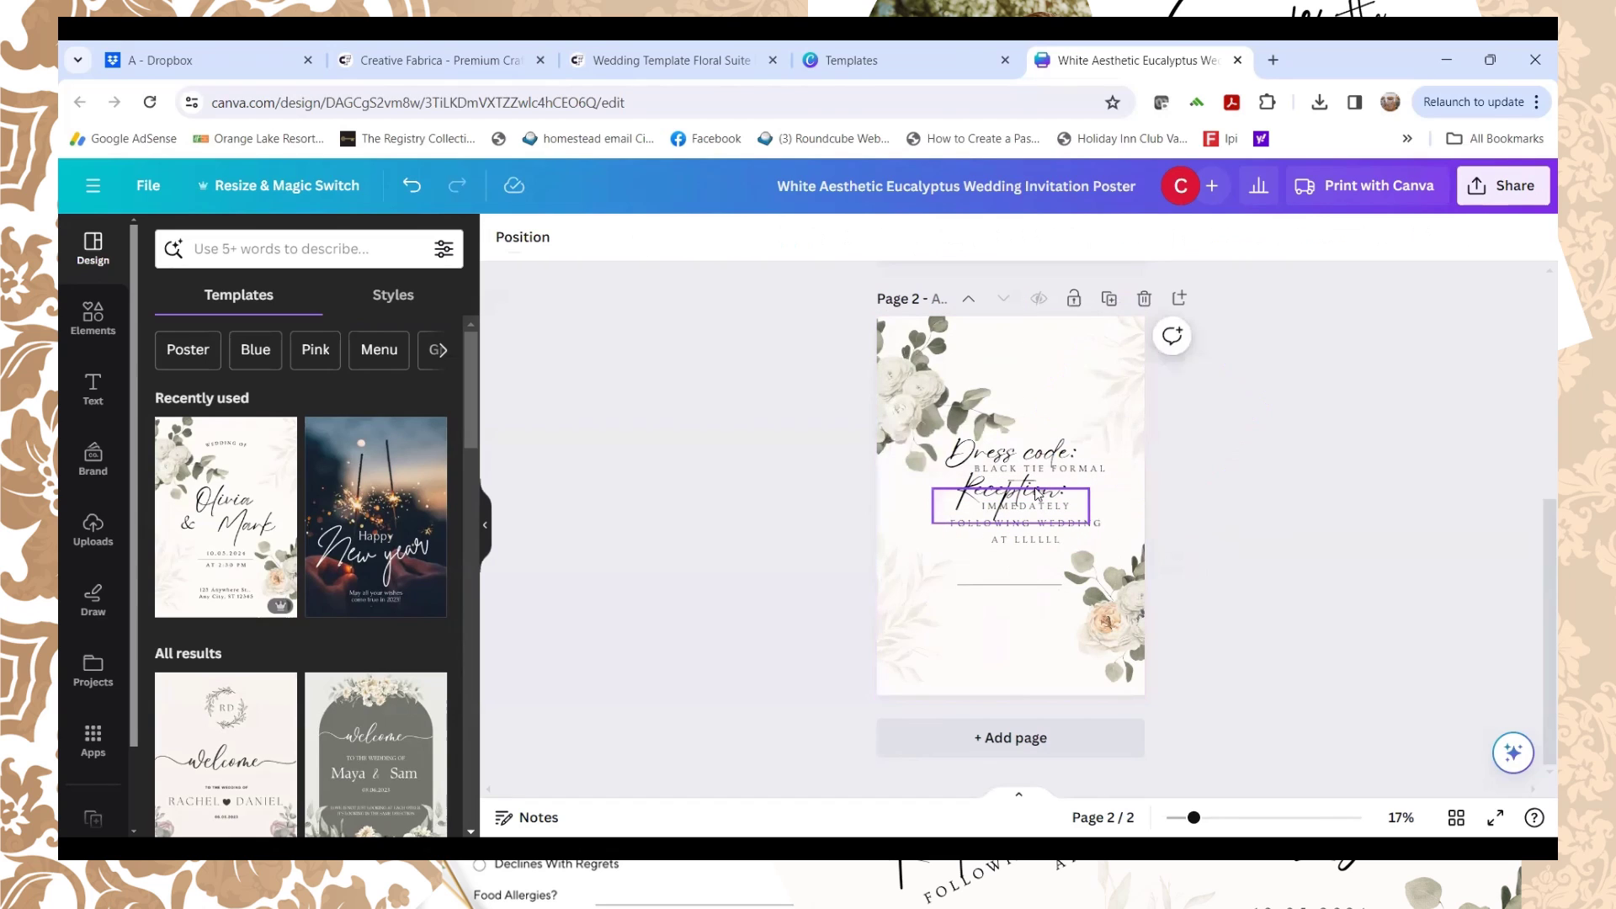
pyautogui.scroll(5, 952, 502)
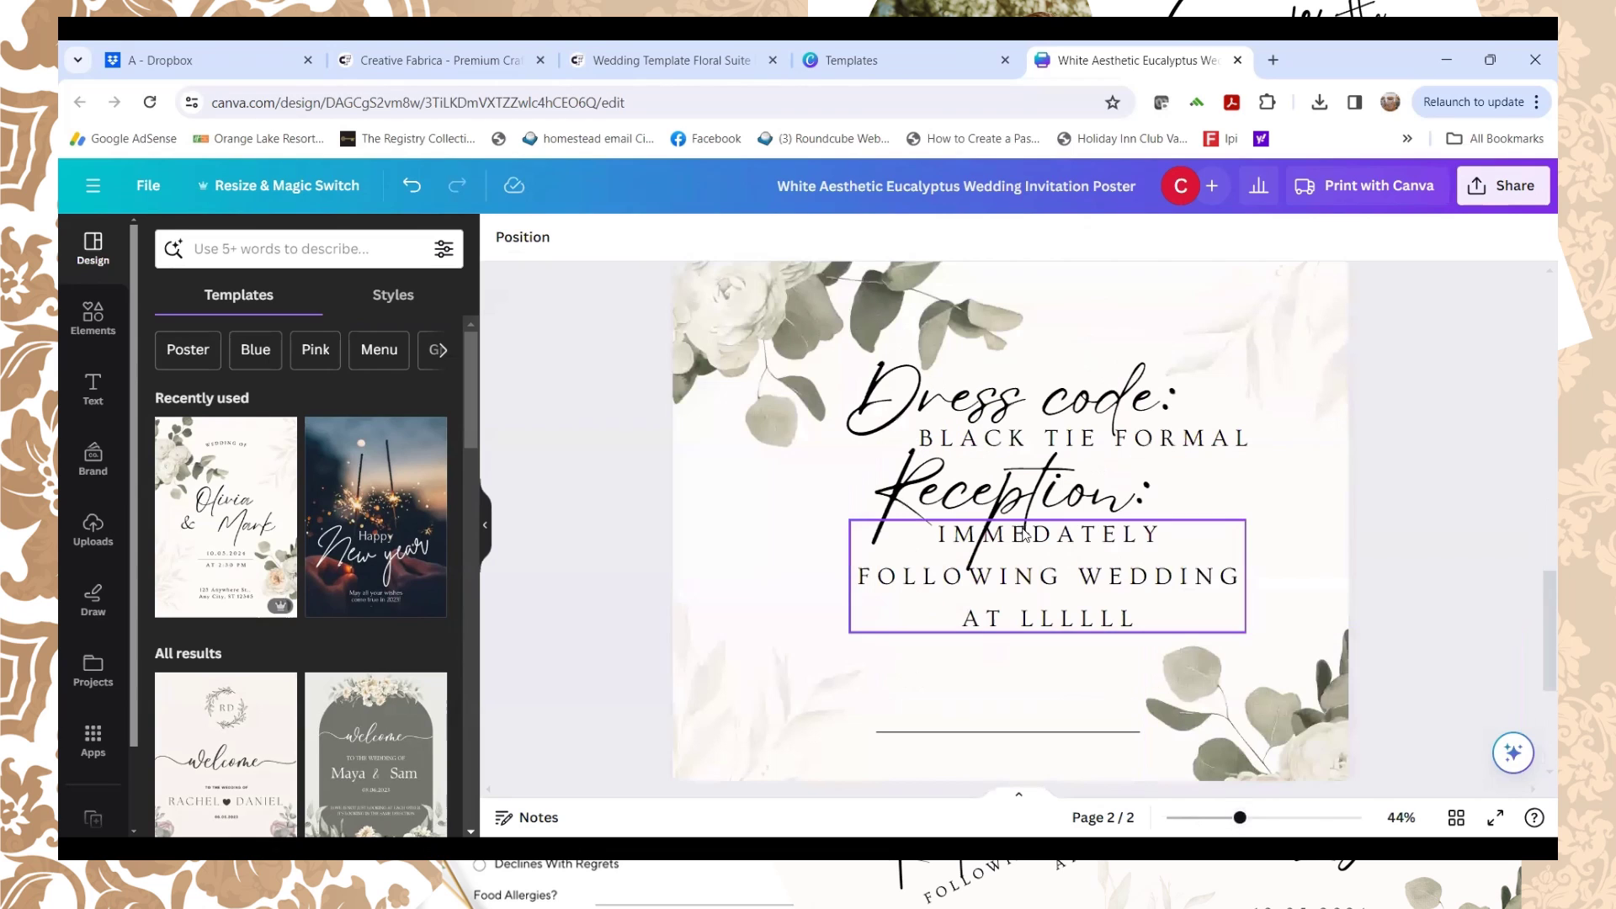
# Step: Shift Reception: left, move the reception details down and right-align them
pyautogui.moveTo(949, 502); pyautogui.dragTo(921, 500)
pyautogui.moveTo(1000, 572); pyautogui.dragTo(988, 566)
pyautogui.moveTo(1037, 623)
pyautogui.mouseDown()
pyautogui.moveTo(1035, 646)
pyautogui.moveTo(1050, 647)
pyautogui.moveTo(1021, 649)
pyautogui.moveTo(1035, 650)
pyautogui.mouseUp()
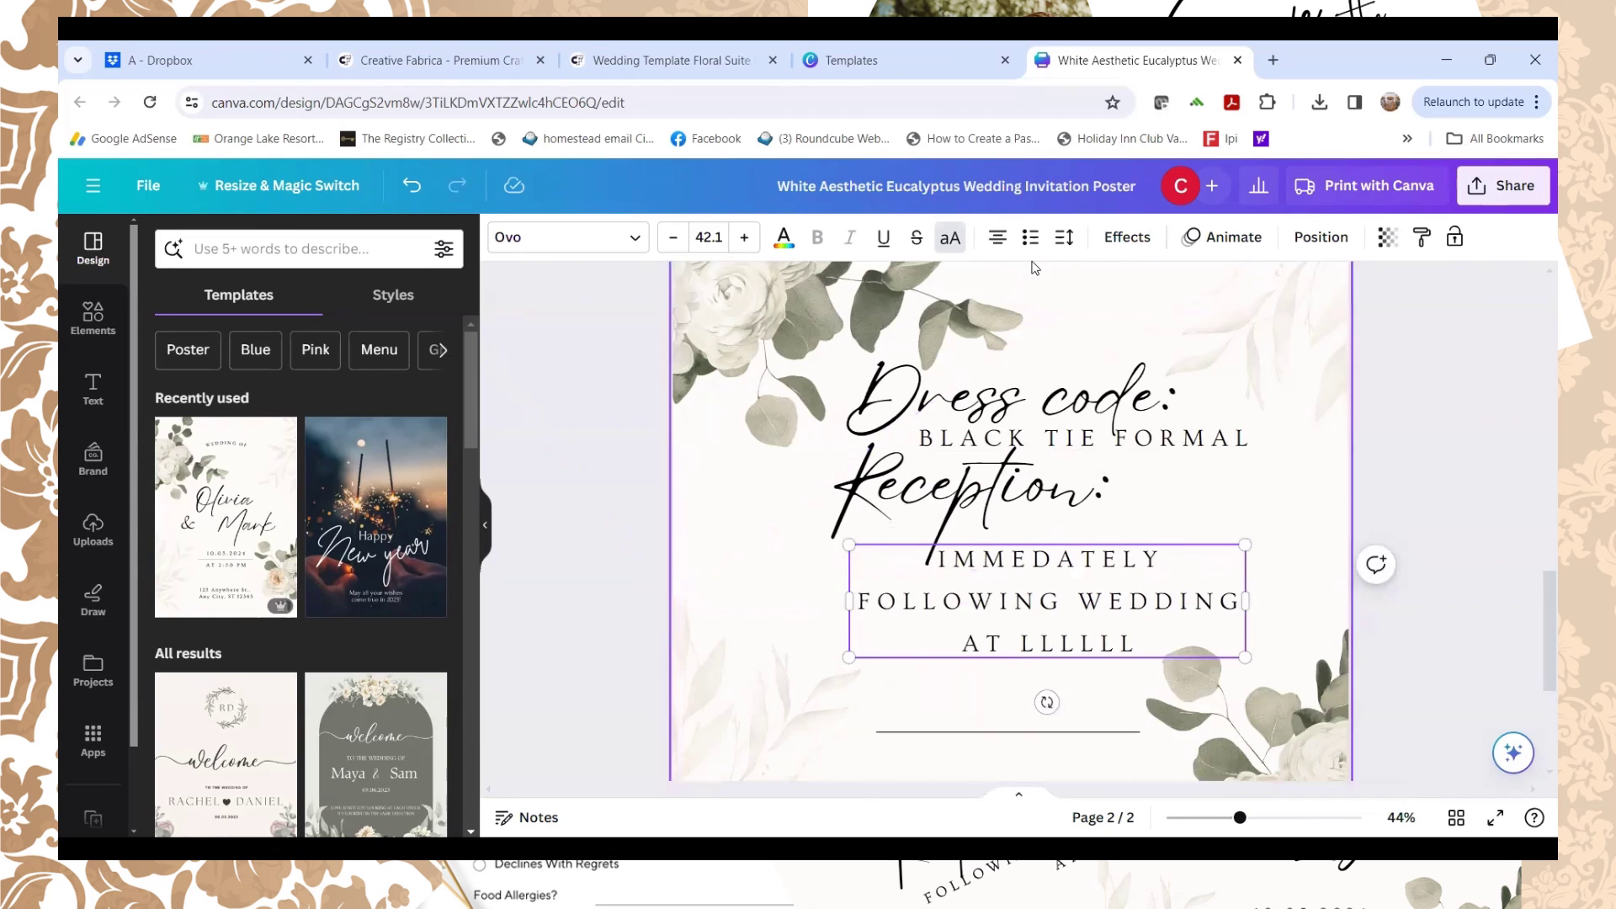
pyautogui.click(999, 239)
pyautogui.click(997, 239)
pyautogui.click(997, 239)
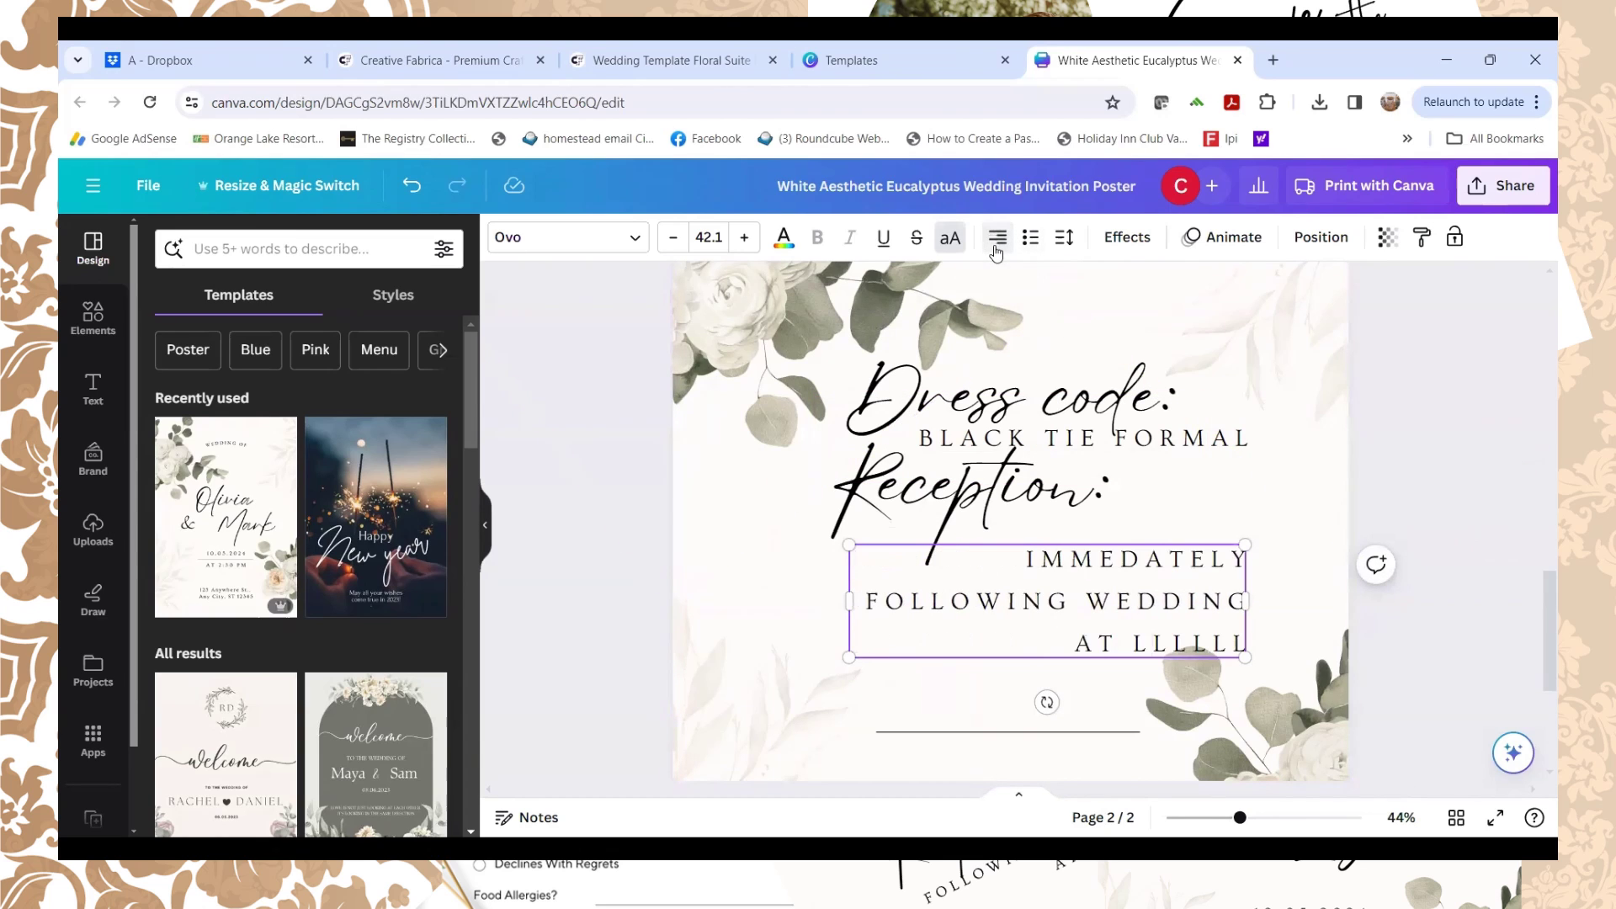
# Step: Keep Reception:'s alignment unchanged and right-align the BLACK TIE FORMAL line
pyautogui.click(1086, 501)
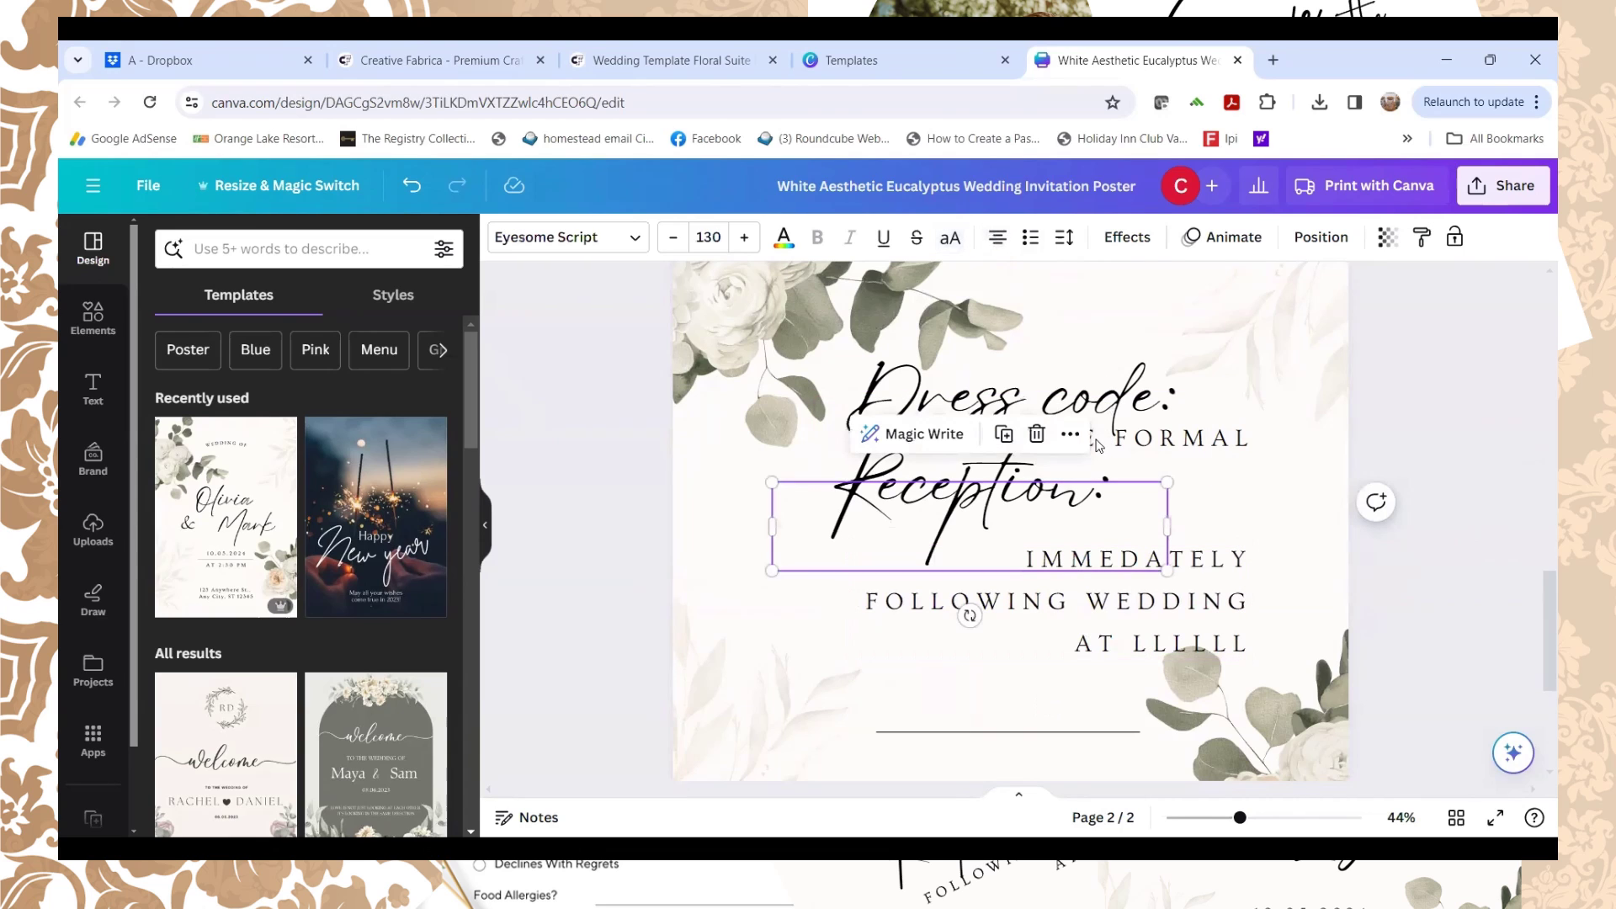
pyautogui.click(998, 242)
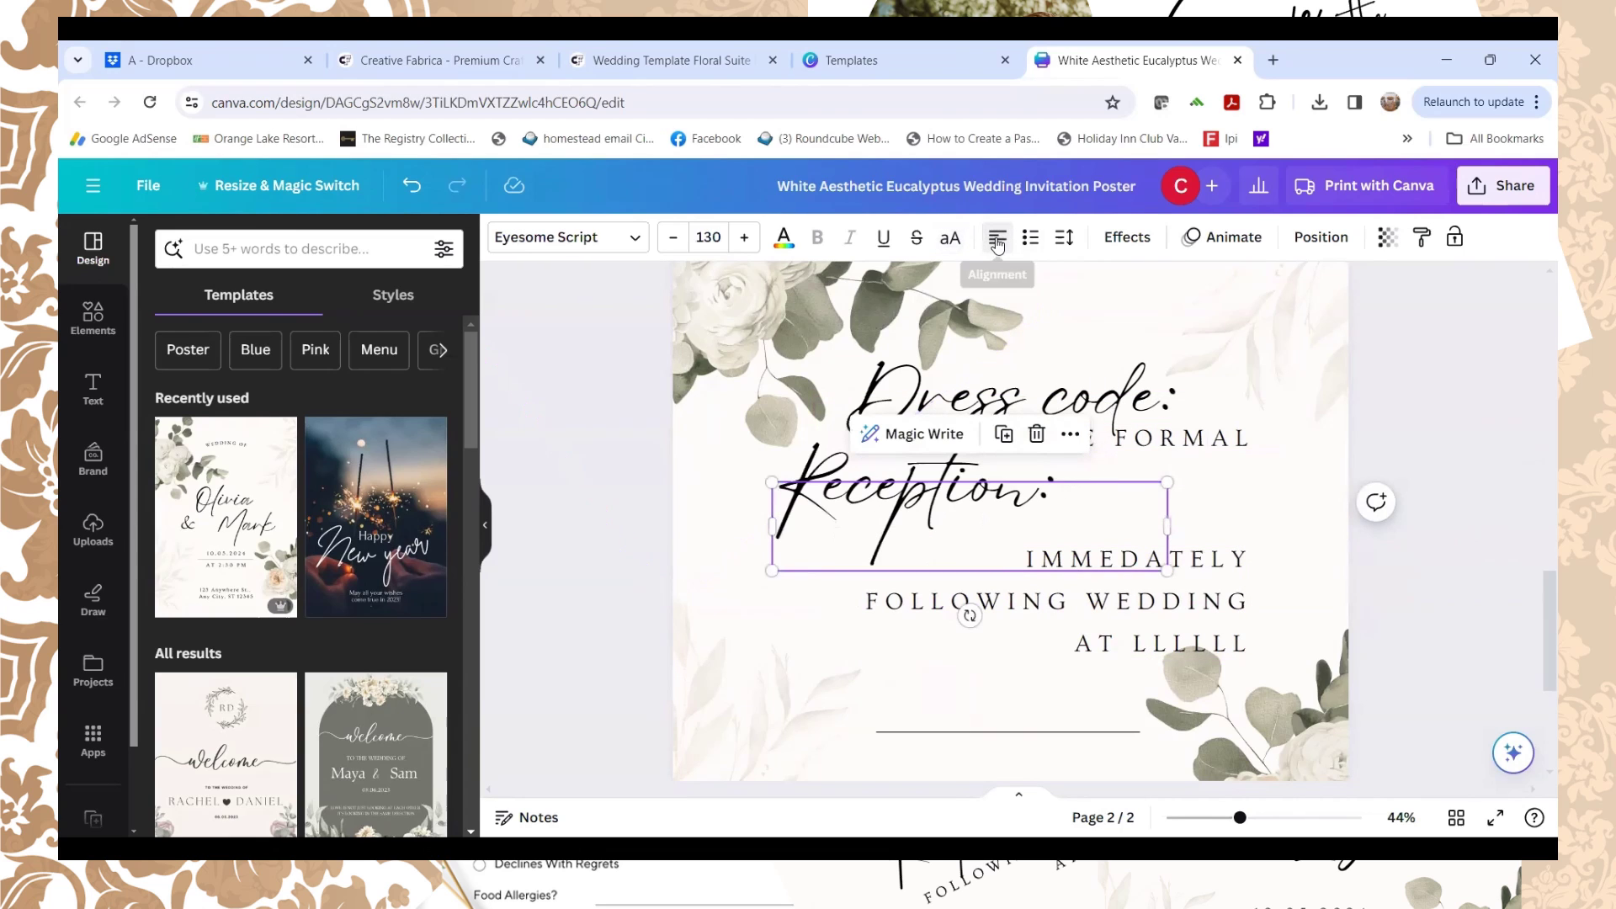
pyautogui.click(412, 185)
pyautogui.click(1151, 438)
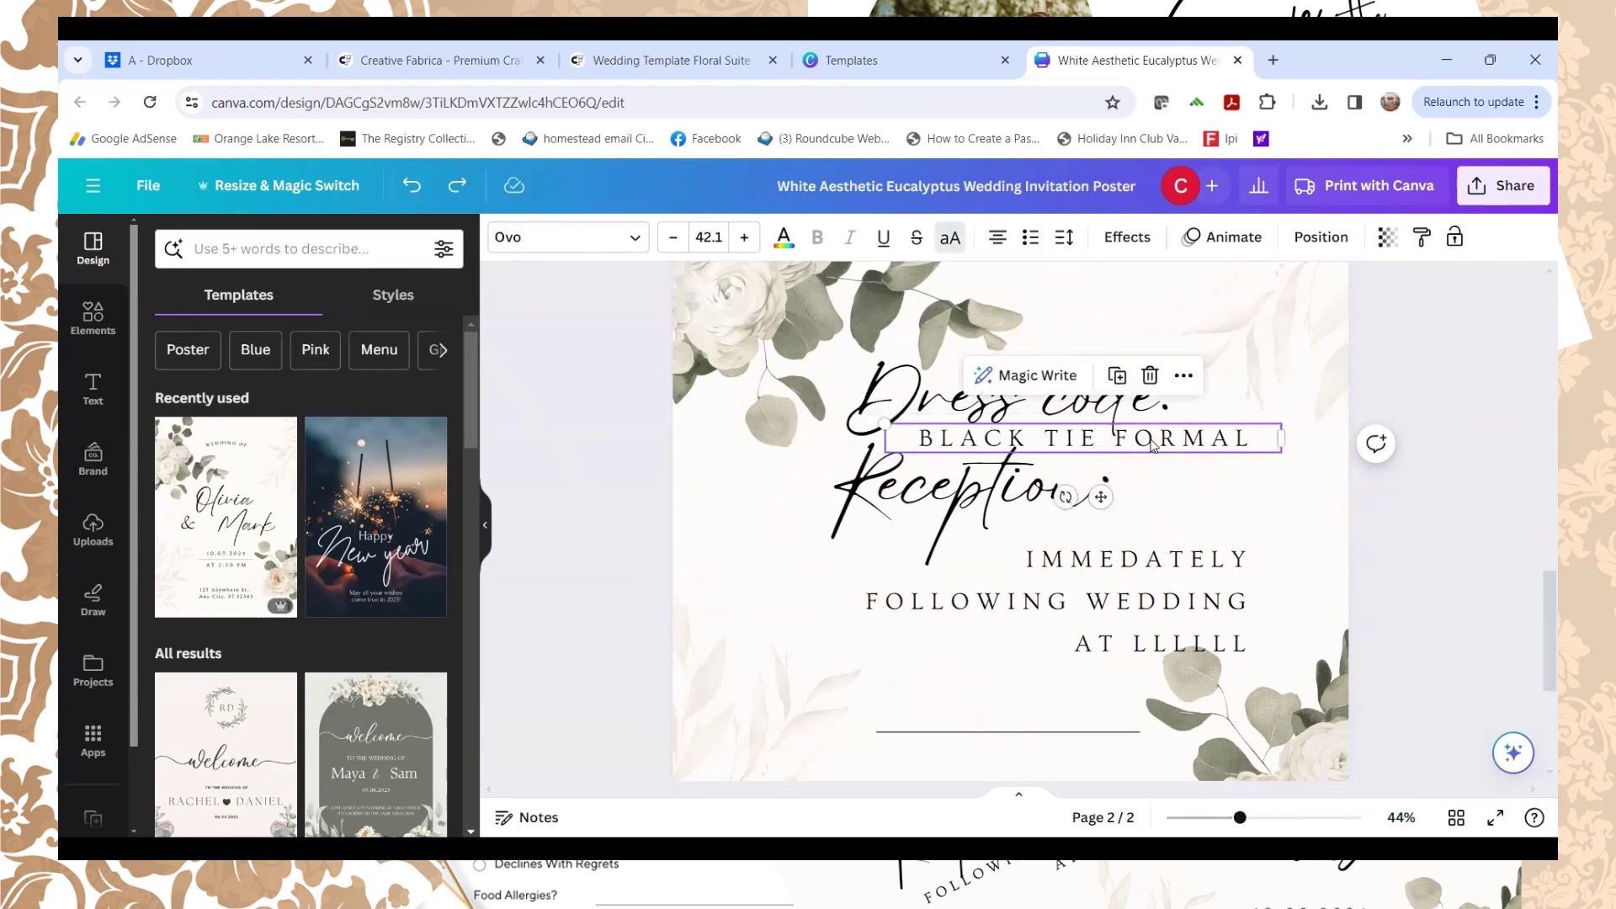
pyautogui.click(999, 241)
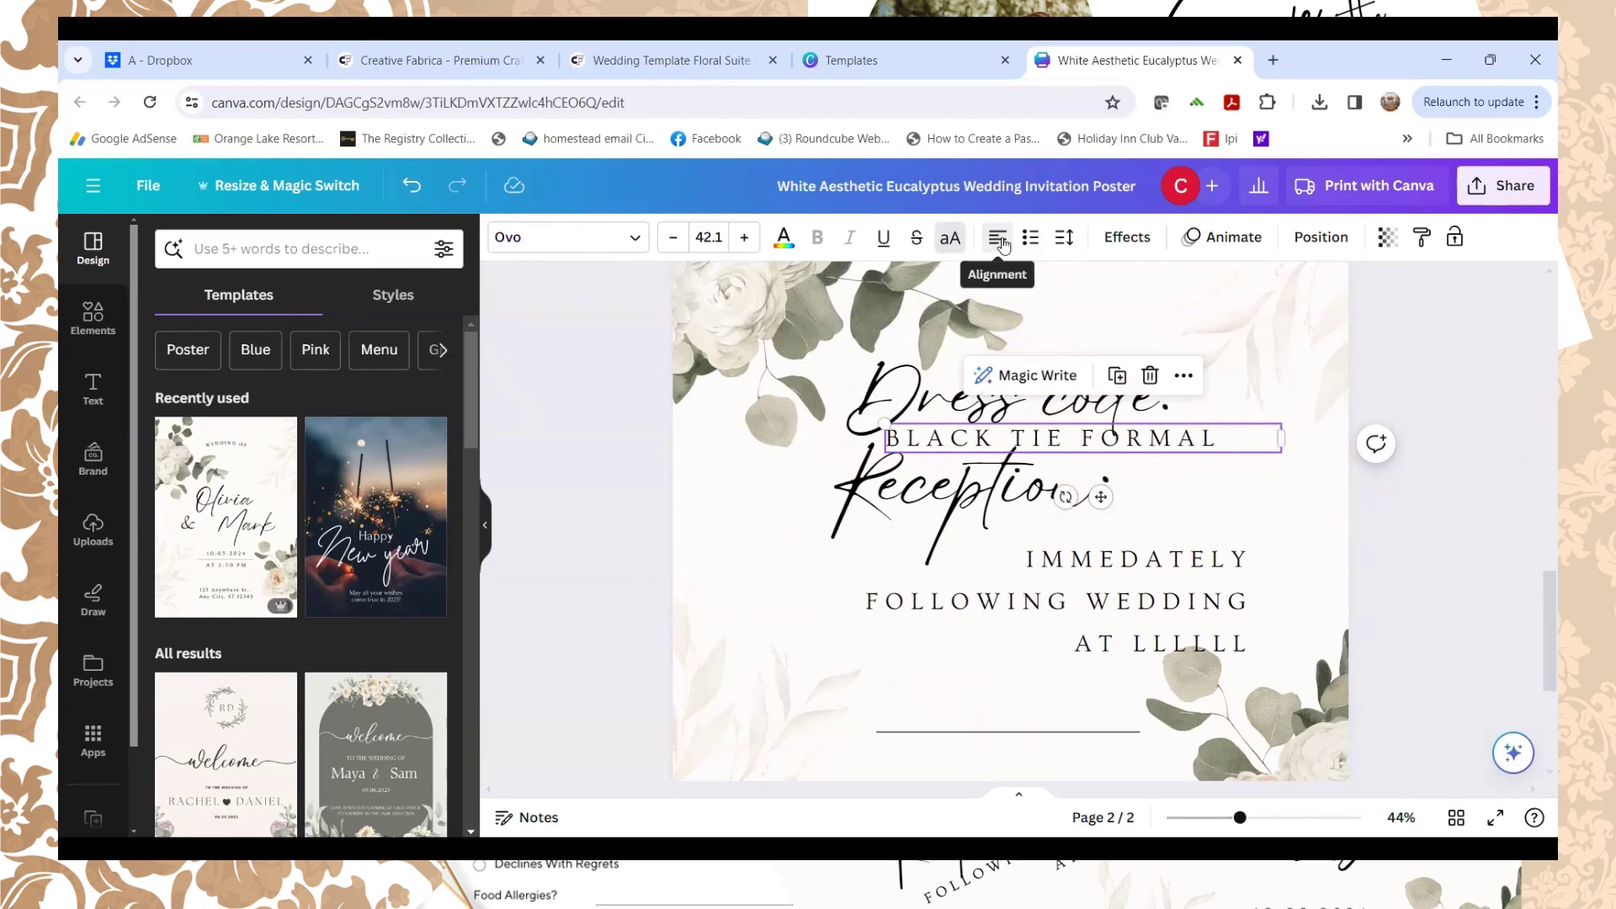
pyautogui.click(999, 241)
pyautogui.scroll(-2, 1238, 516)
pyautogui.click(1244, 513)
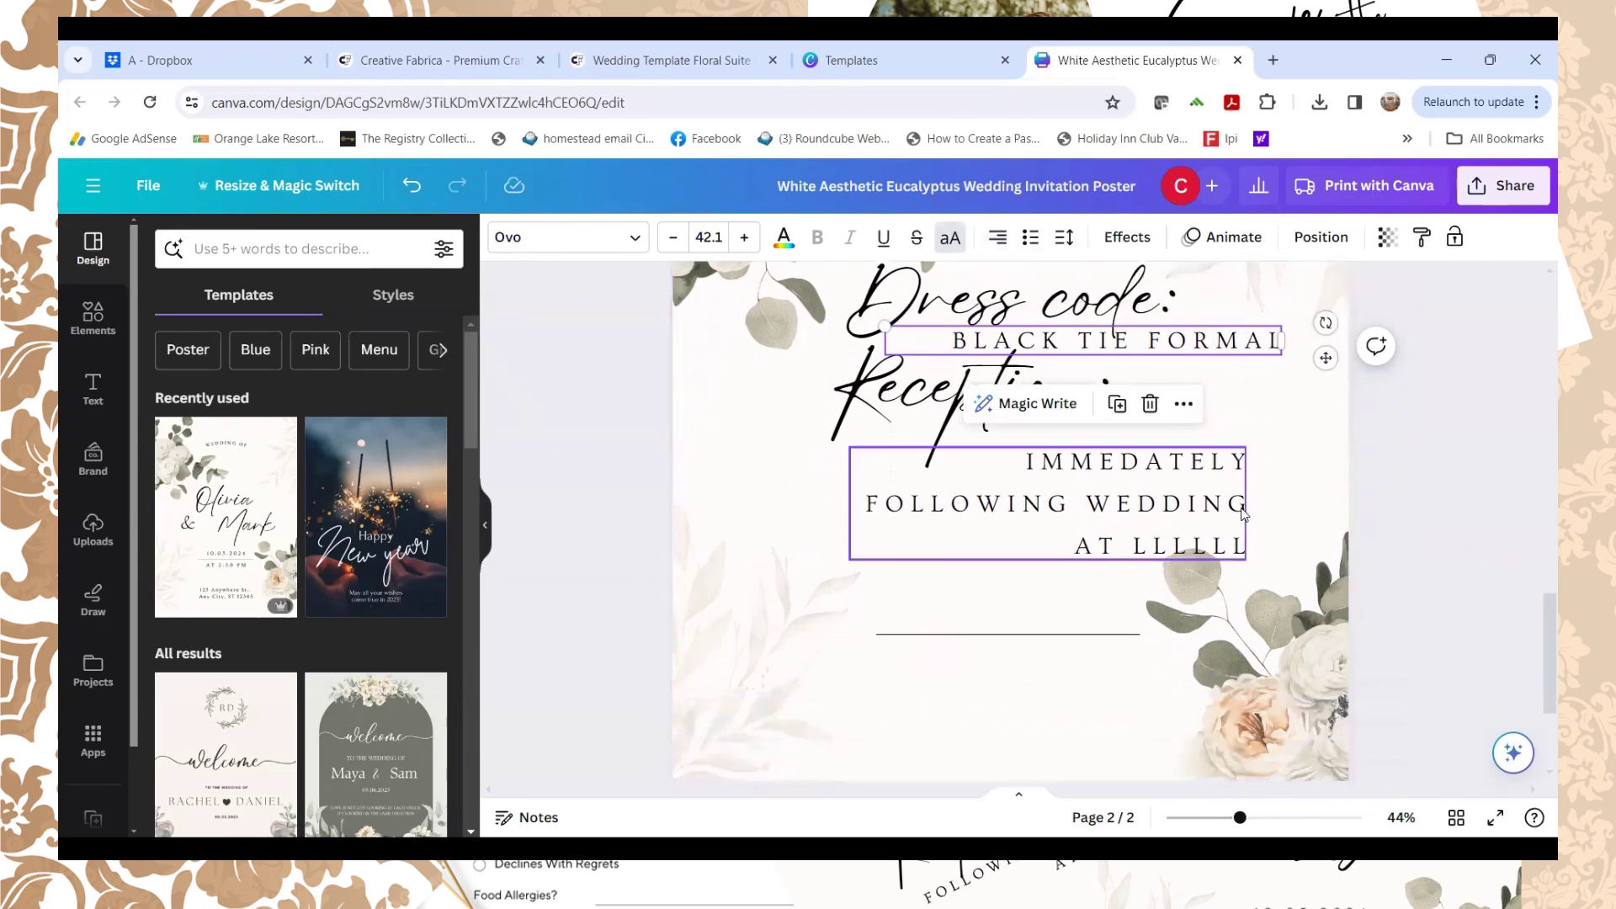
pyautogui.click(1082, 633)
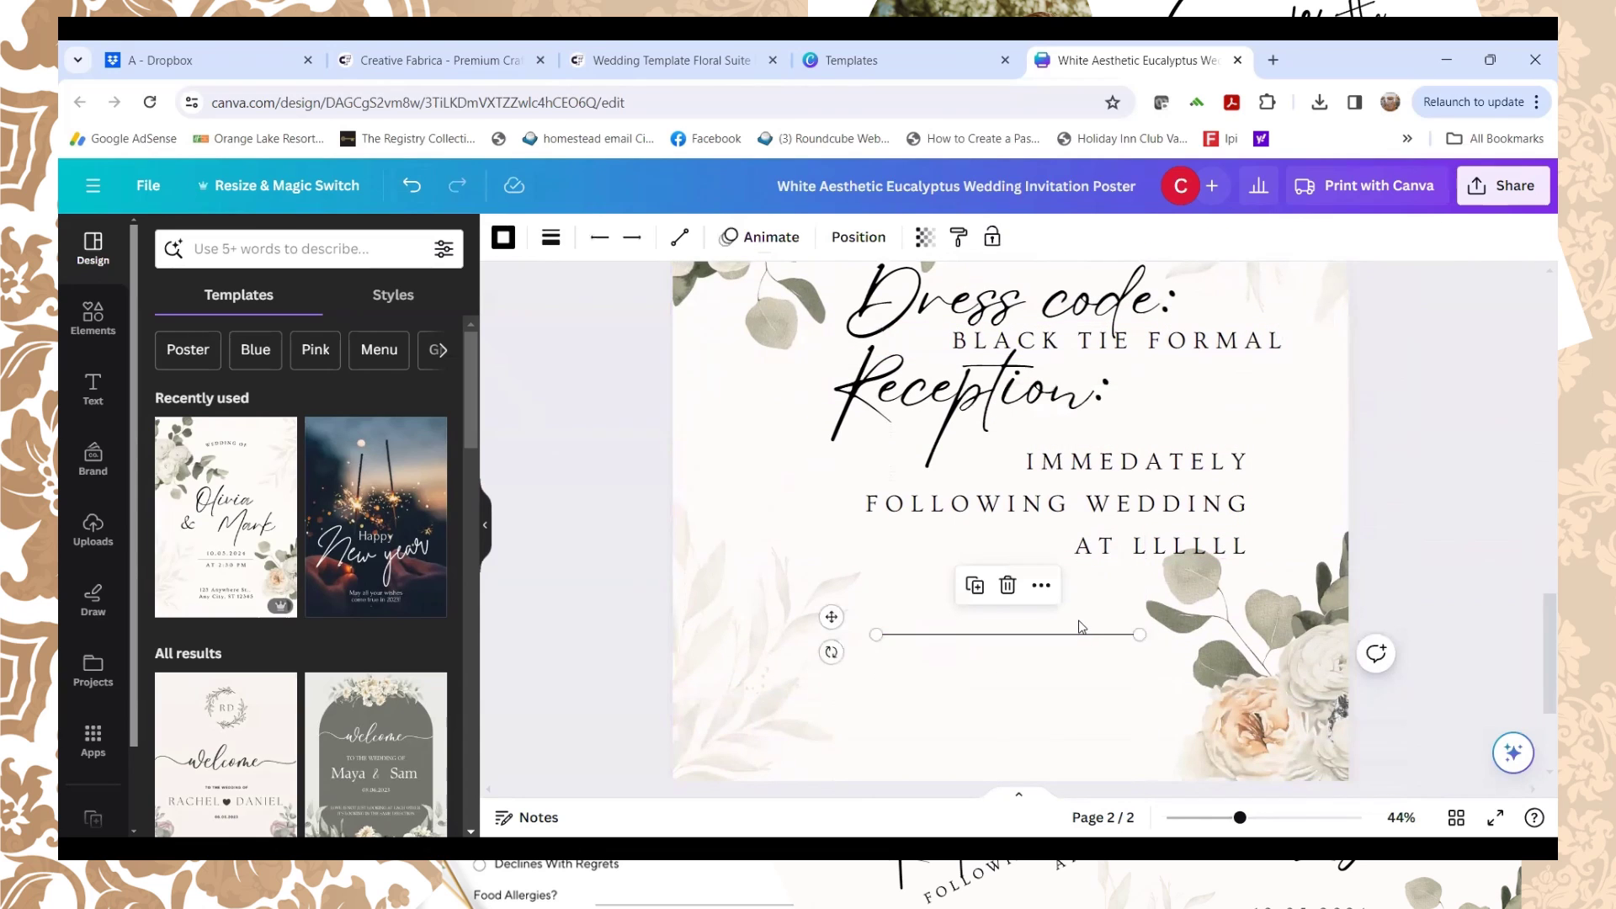
# Step: Delete the bottom horizontal rule, then duplicate the 'Dress code:' heading and drag the copy beneath the reception details
pyautogui.press('Delete')
pyautogui.scroll(2, 1436, 496)
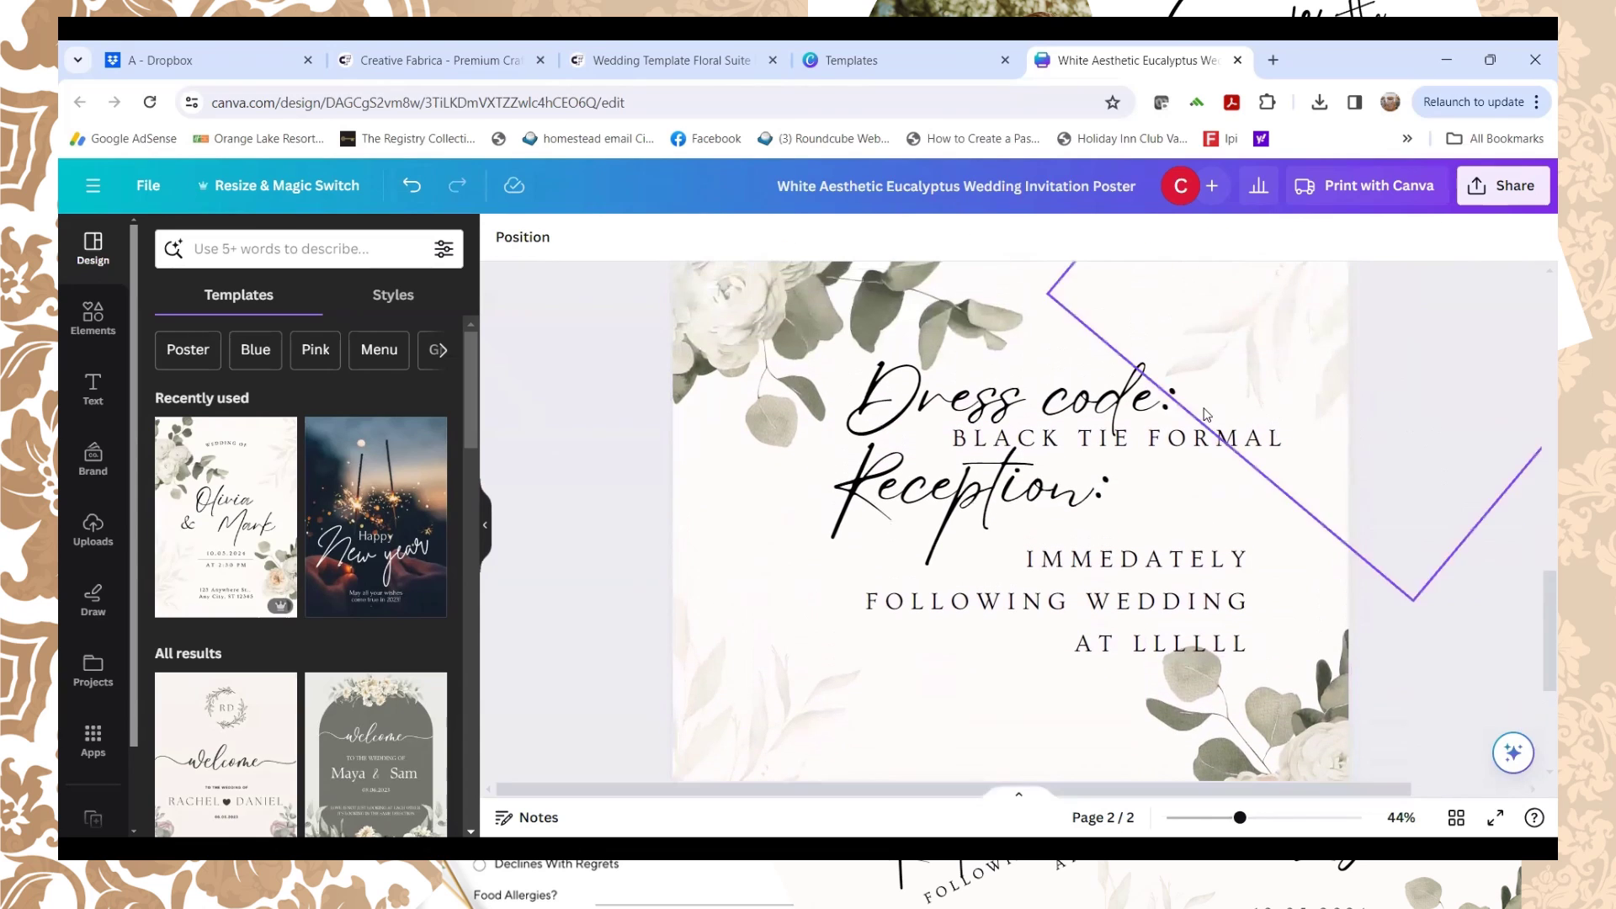
pyautogui.click(976, 400)
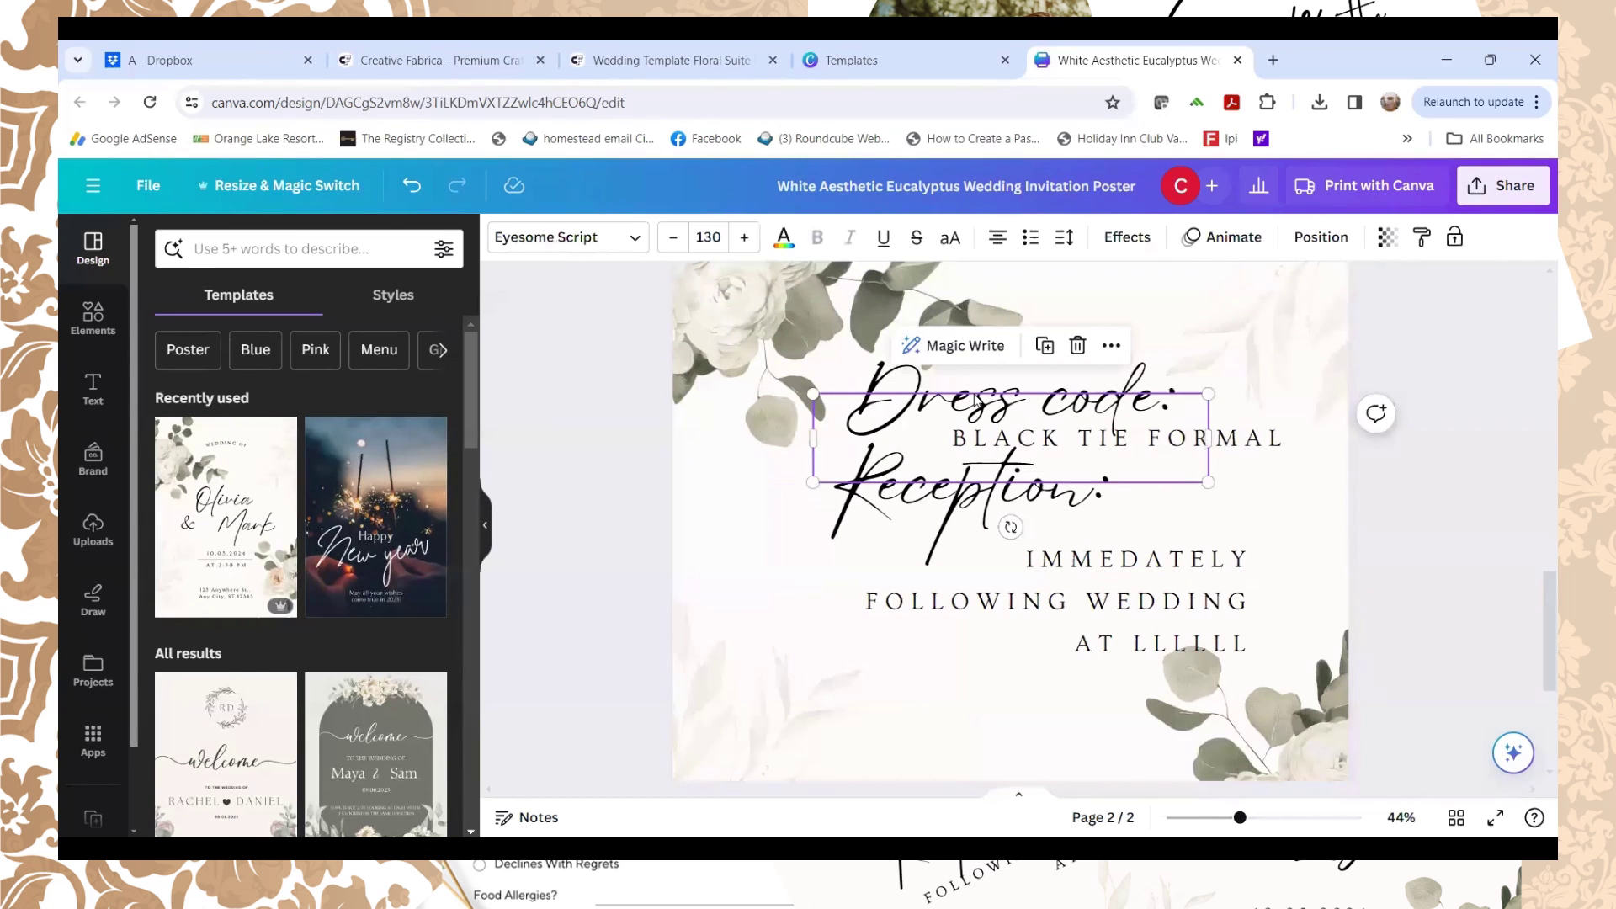
pyautogui.hotkey('ctrl', 'd')
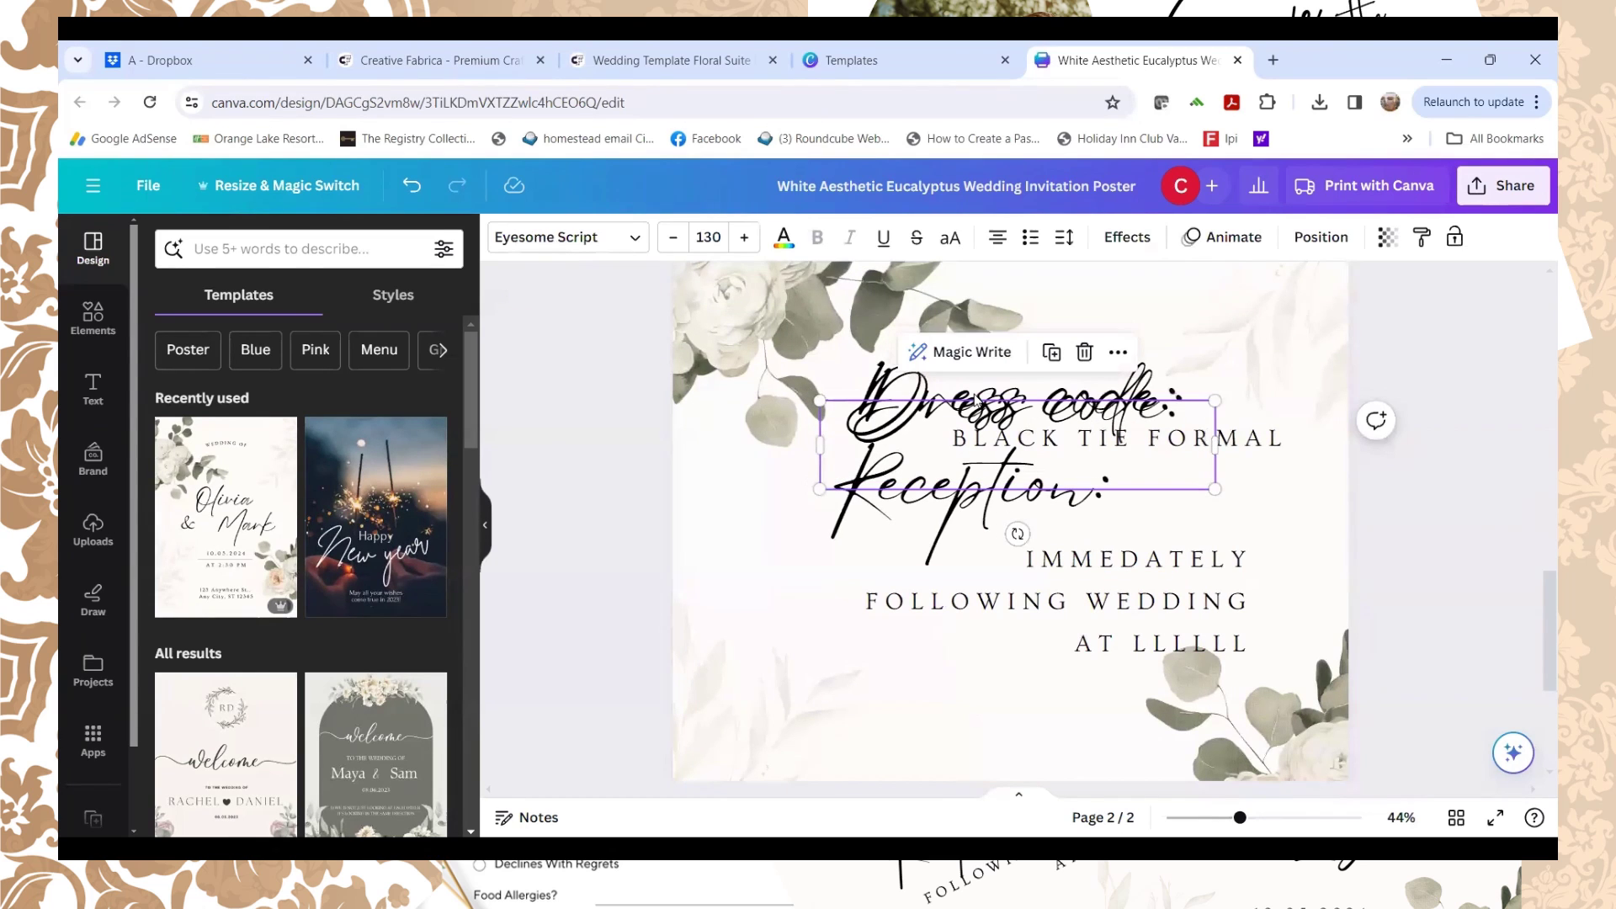
pyautogui.moveTo(935, 419); pyautogui.dragTo(909, 692)
pyautogui.scroll(3, 1280, 402)
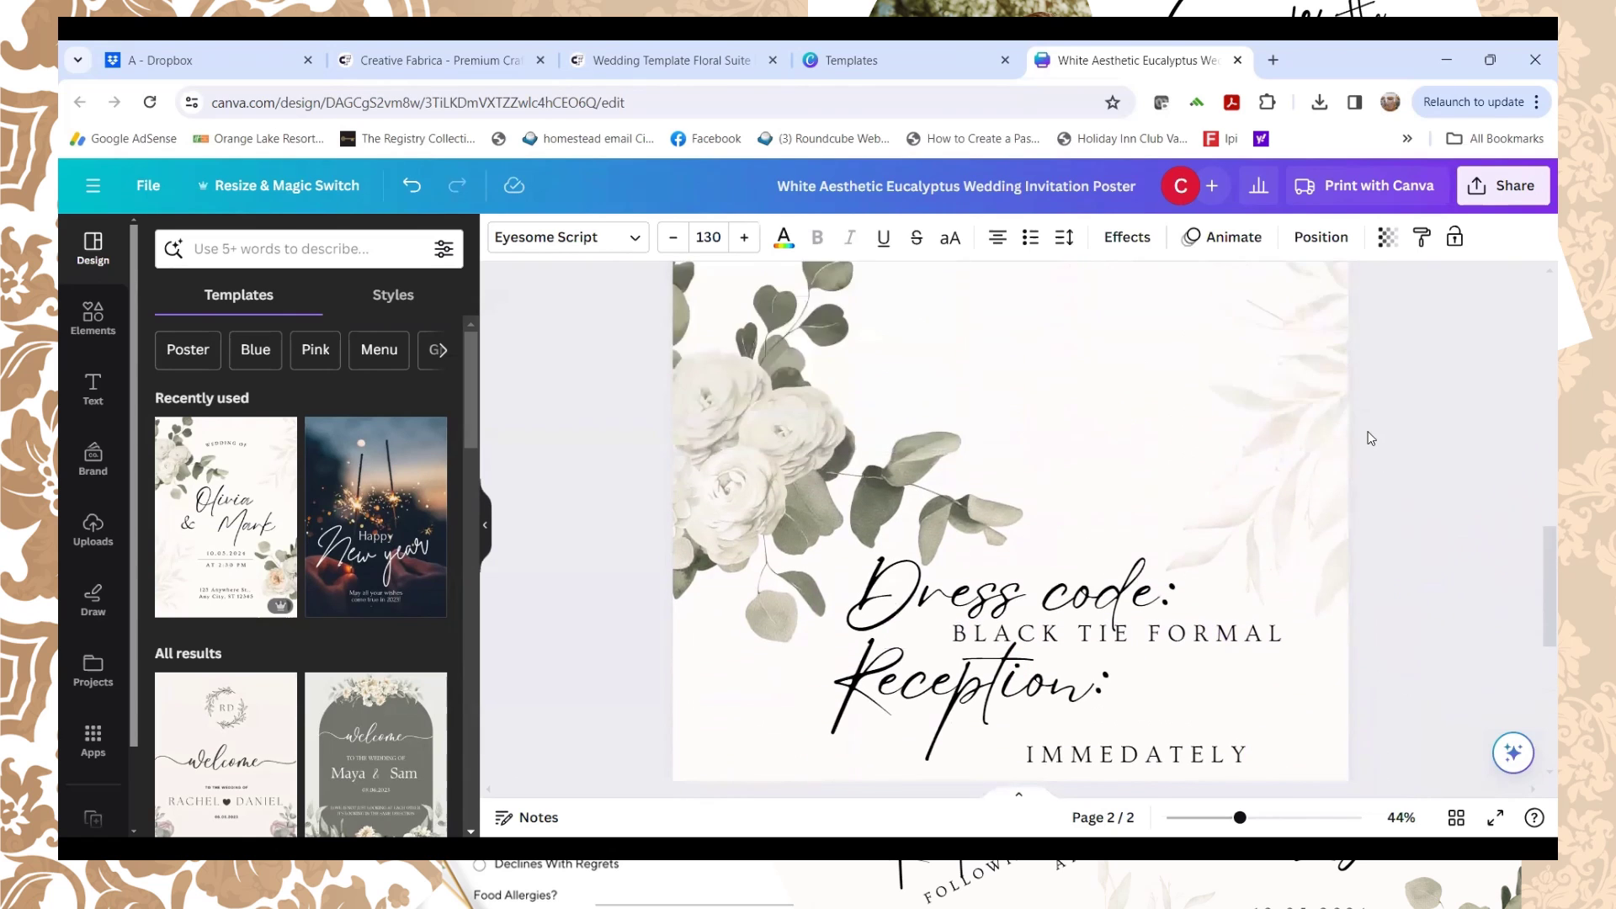
pyautogui.scroll(-6, 1352, 431)
pyautogui.scroll(4, 1094, 499)
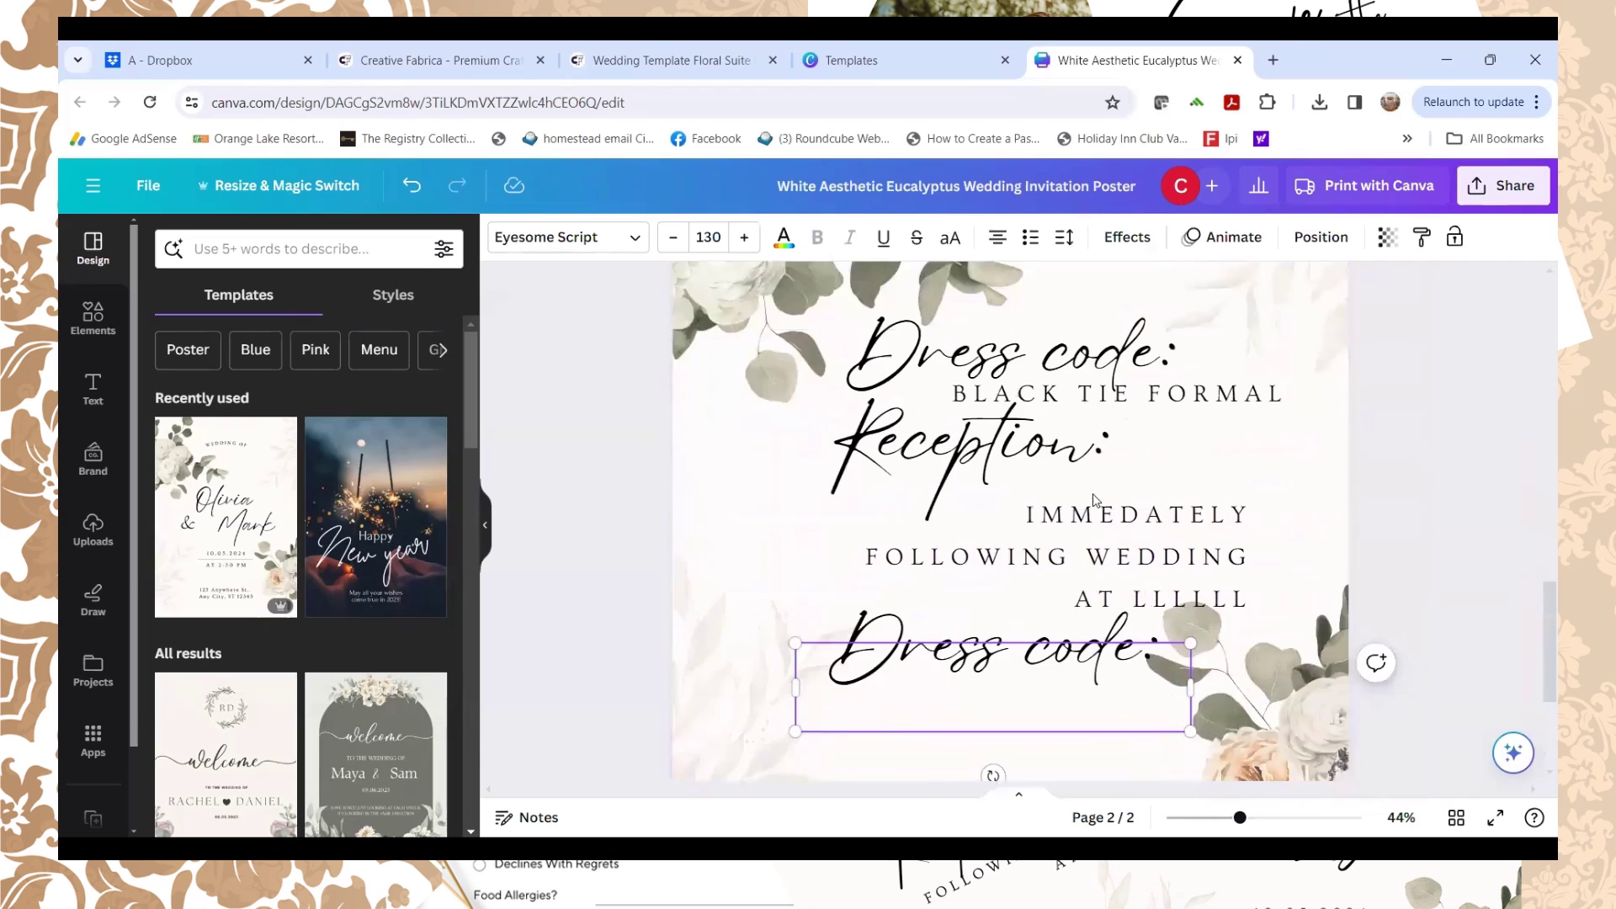
pyautogui.scroll(-4, 1060, 454)
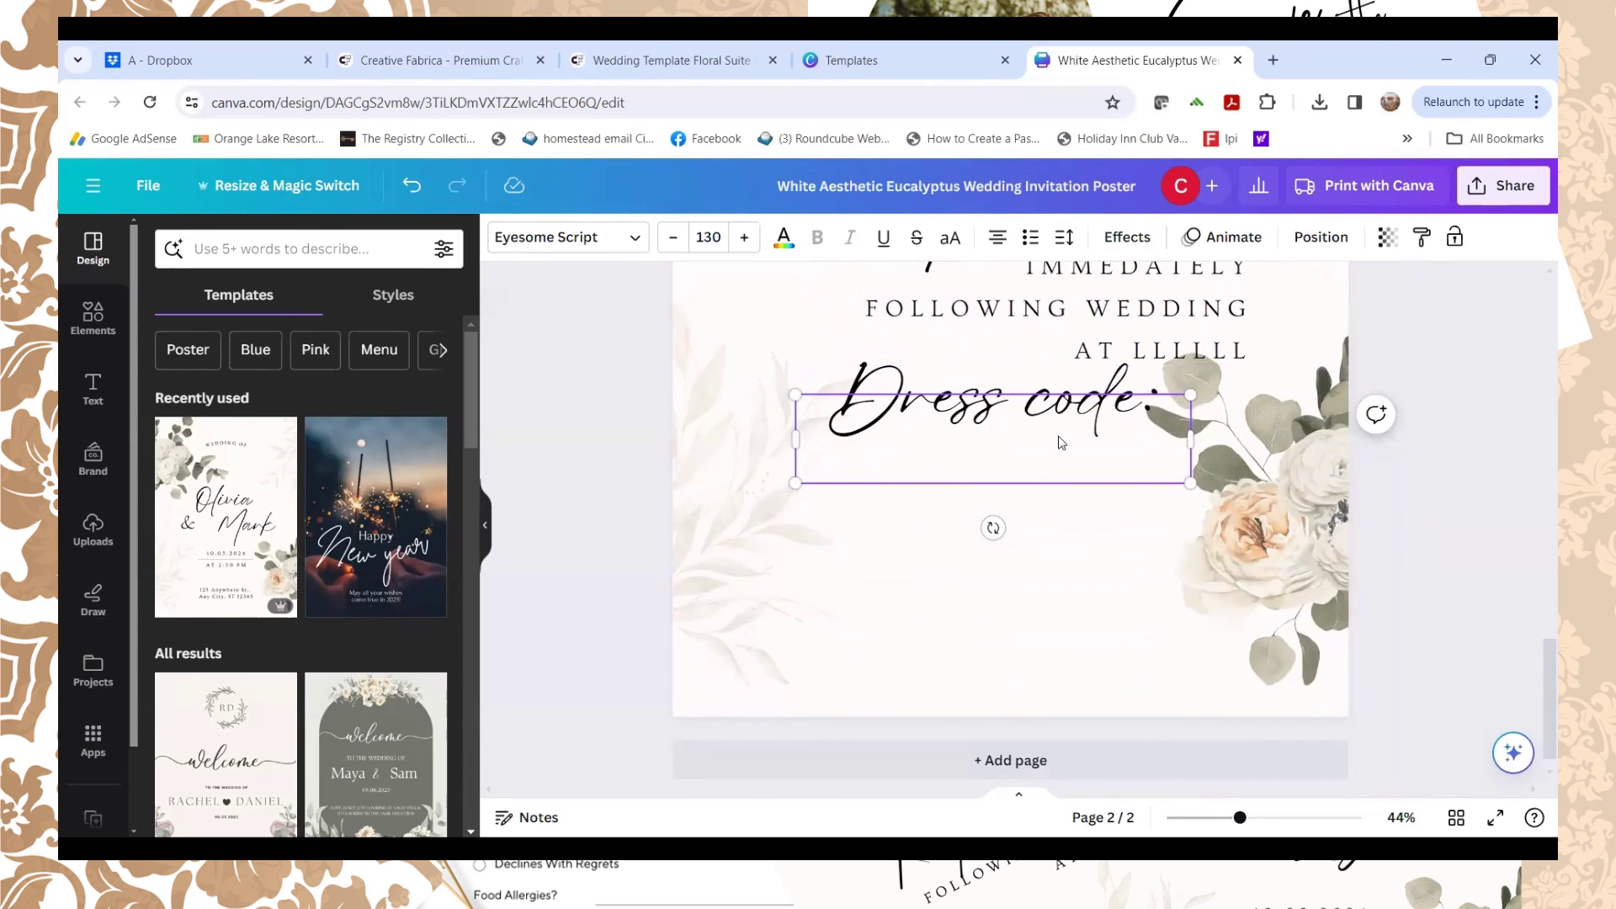
pyautogui.scroll(3, 1059, 439)
pyautogui.scroll(2, 1058, 421)
pyautogui.scroll(-3, 1058, 421)
pyautogui.scroll(-3, 1010, 471)
pyautogui.scroll(8, 1389, 421)
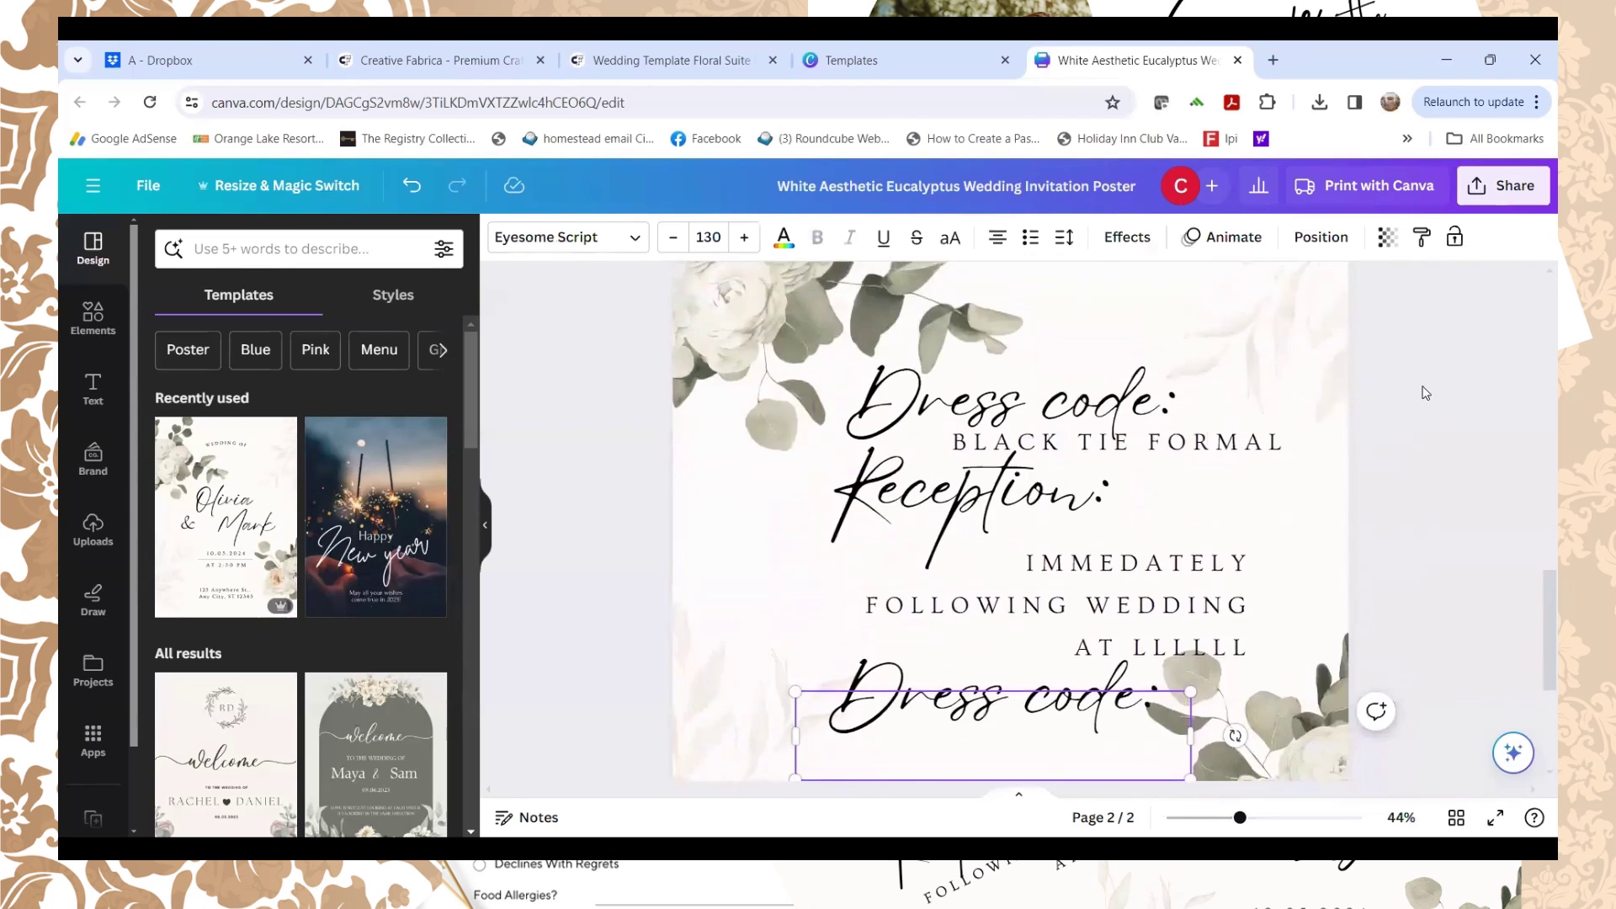
# Step: Download all 2 pages as PNG at 2,580 × 3,648 px with a transparent background
pyautogui.click(1488, 200)
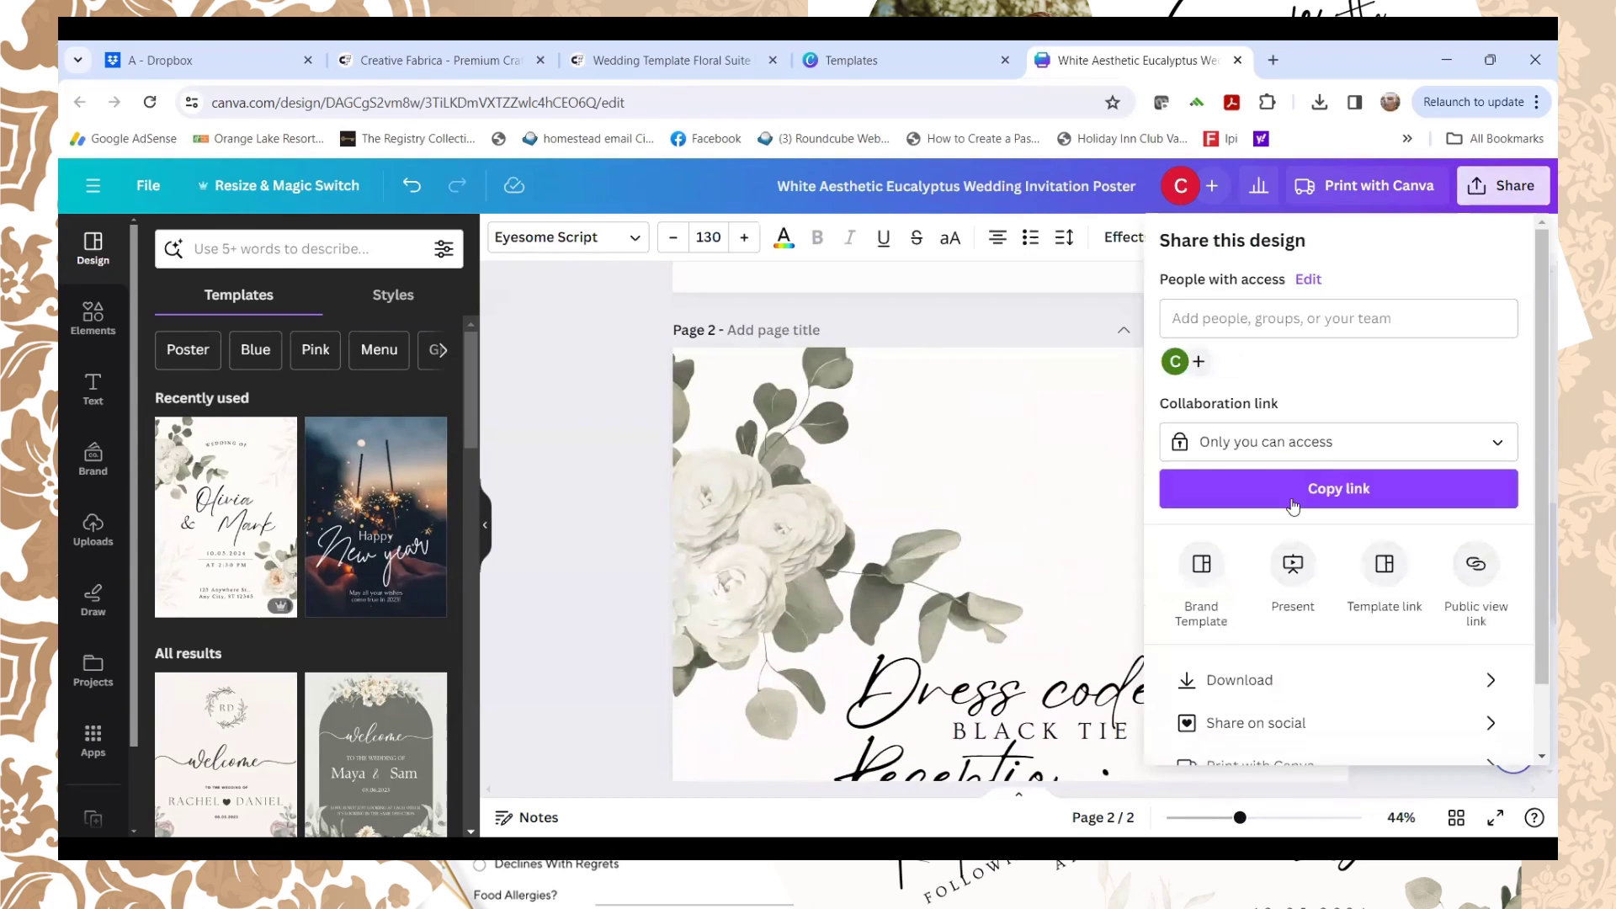
pyautogui.click(1212, 680)
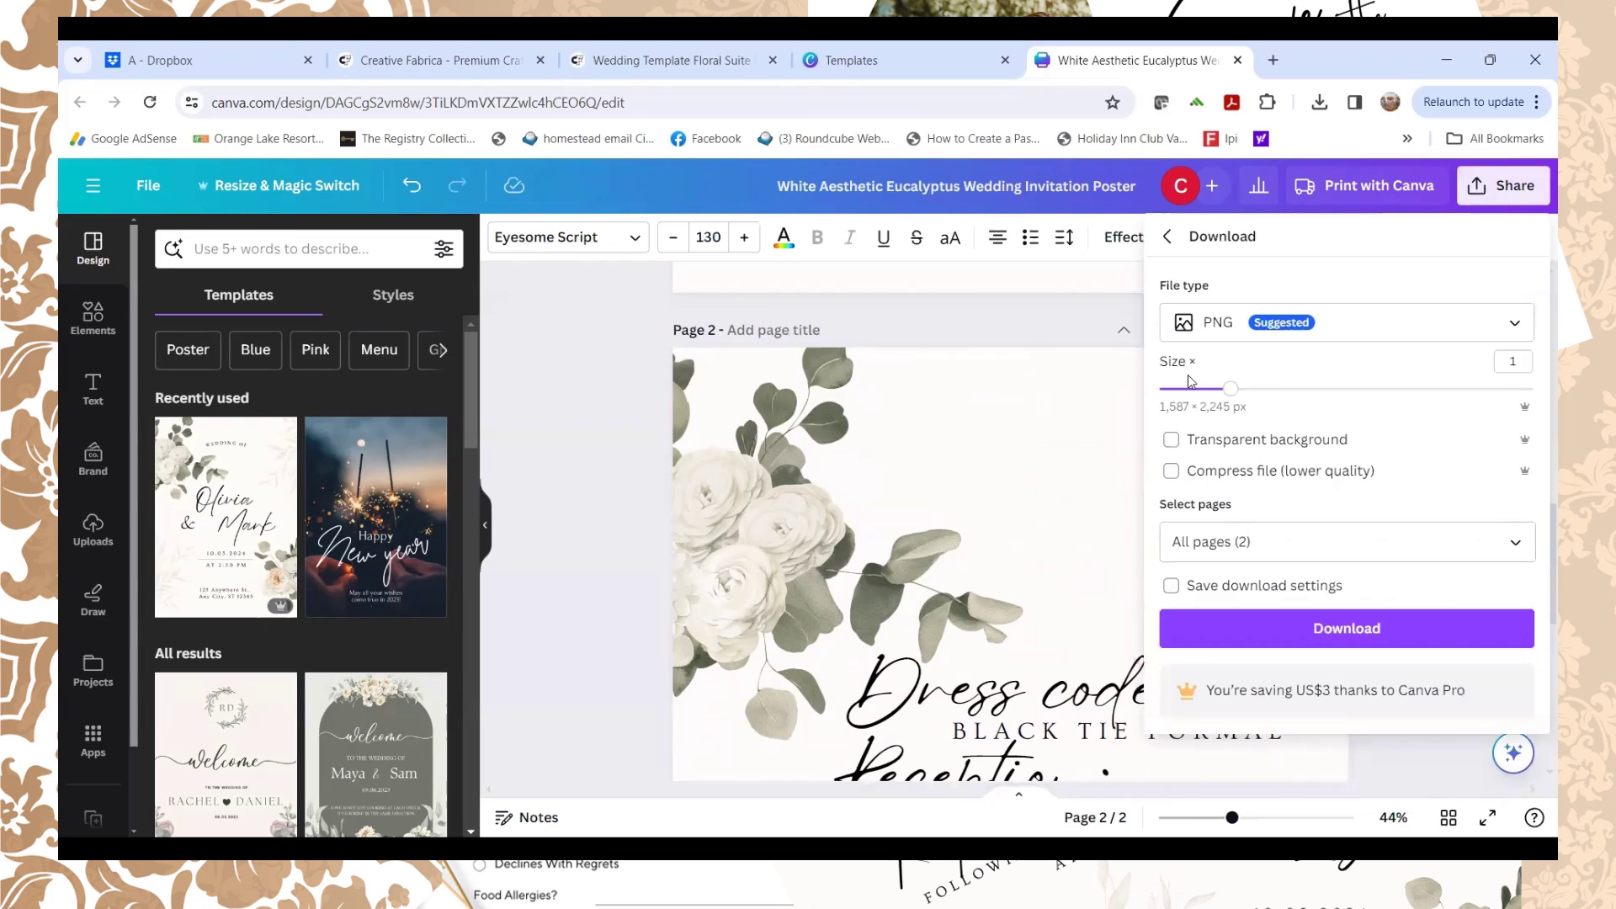
pyautogui.moveTo(1230, 388); pyautogui.dragTo(1325, 390)
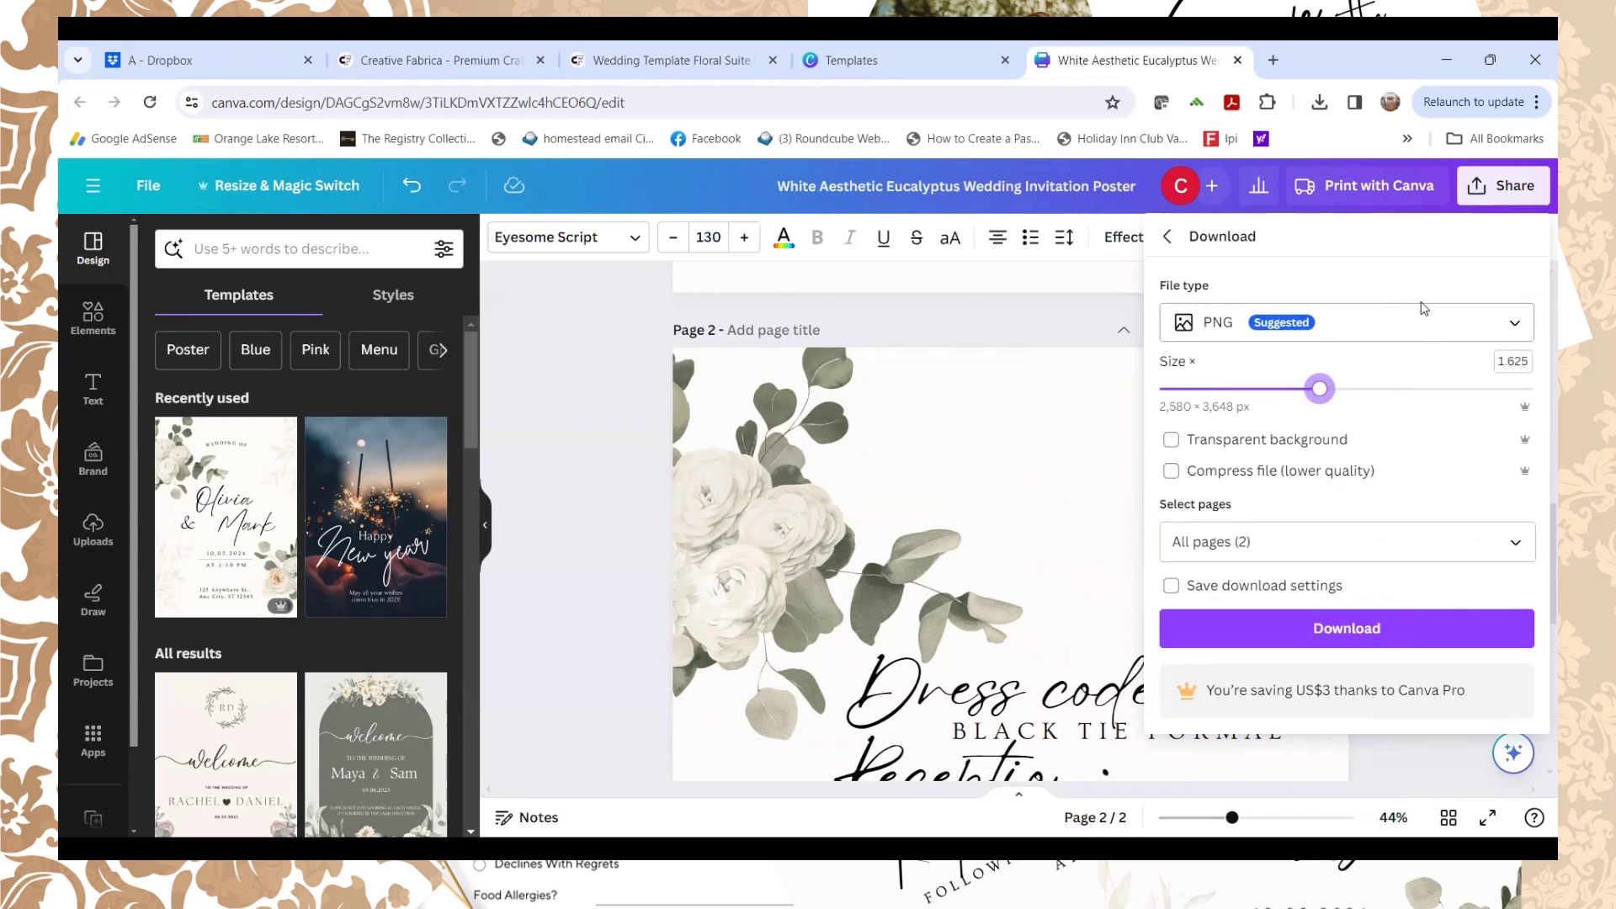
pyautogui.scroll(-2, 1062, 322)
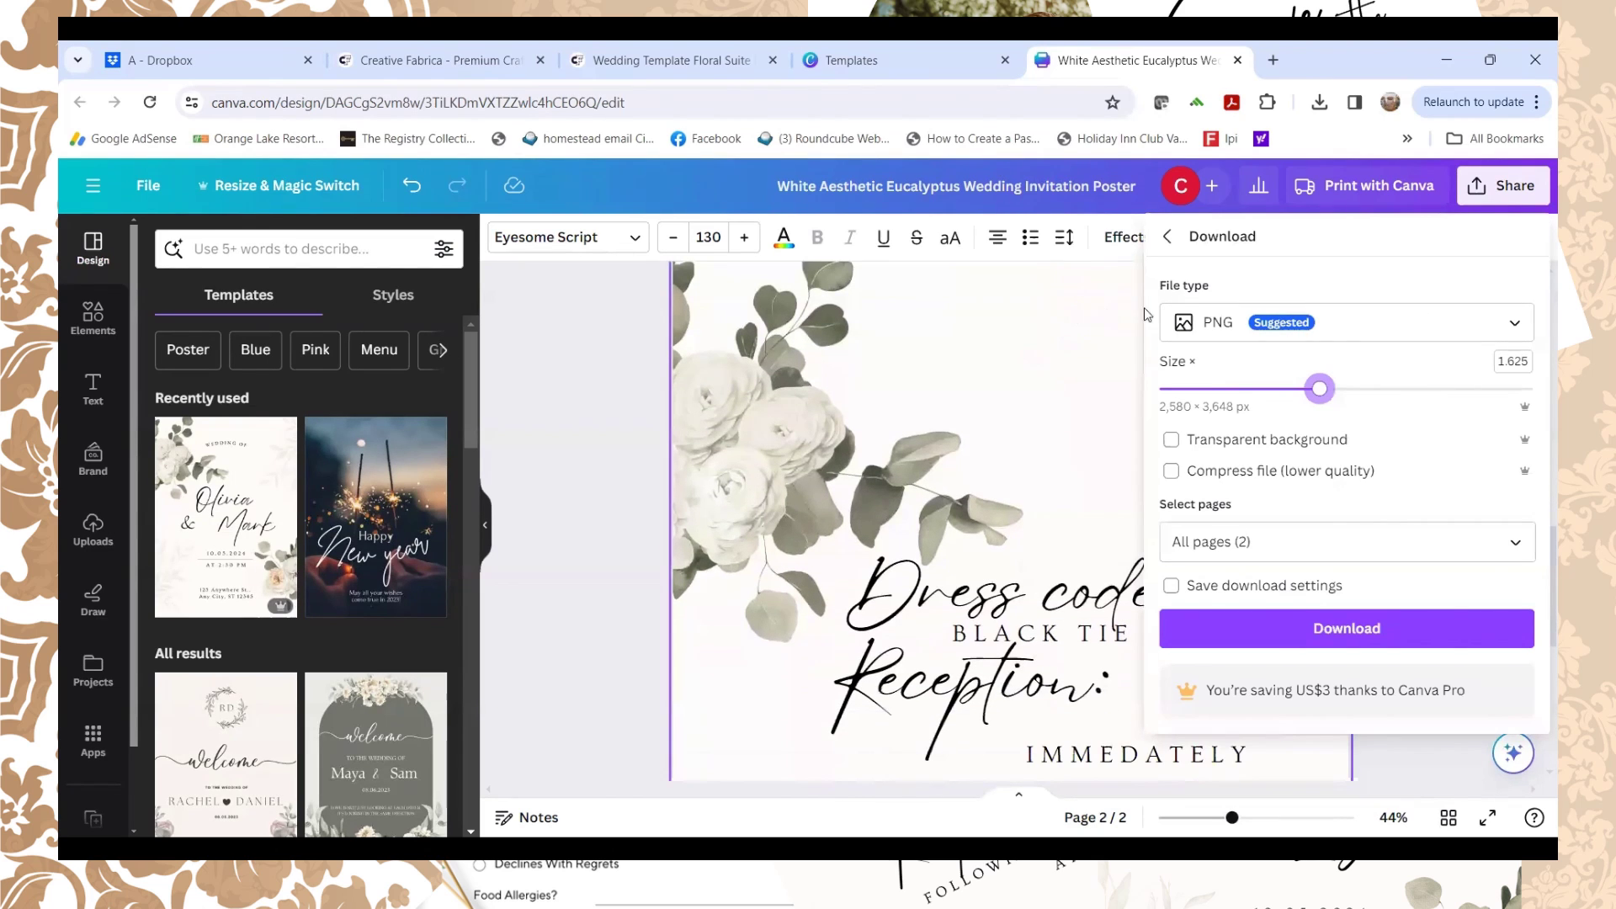
pyautogui.click(1173, 444)
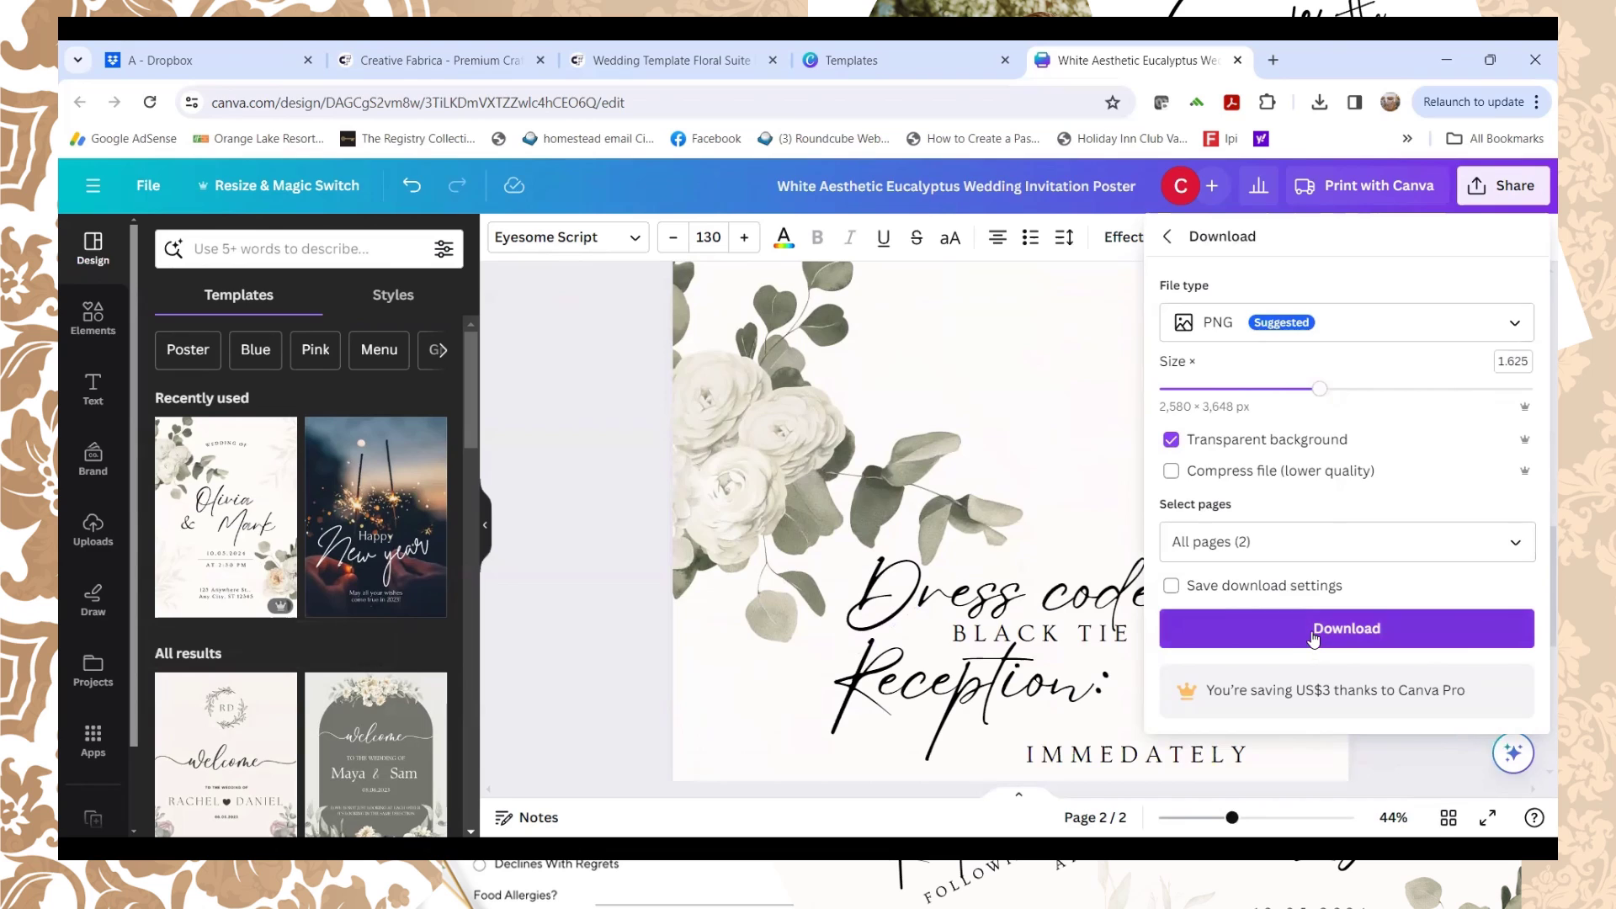
pyautogui.click(1314, 637)
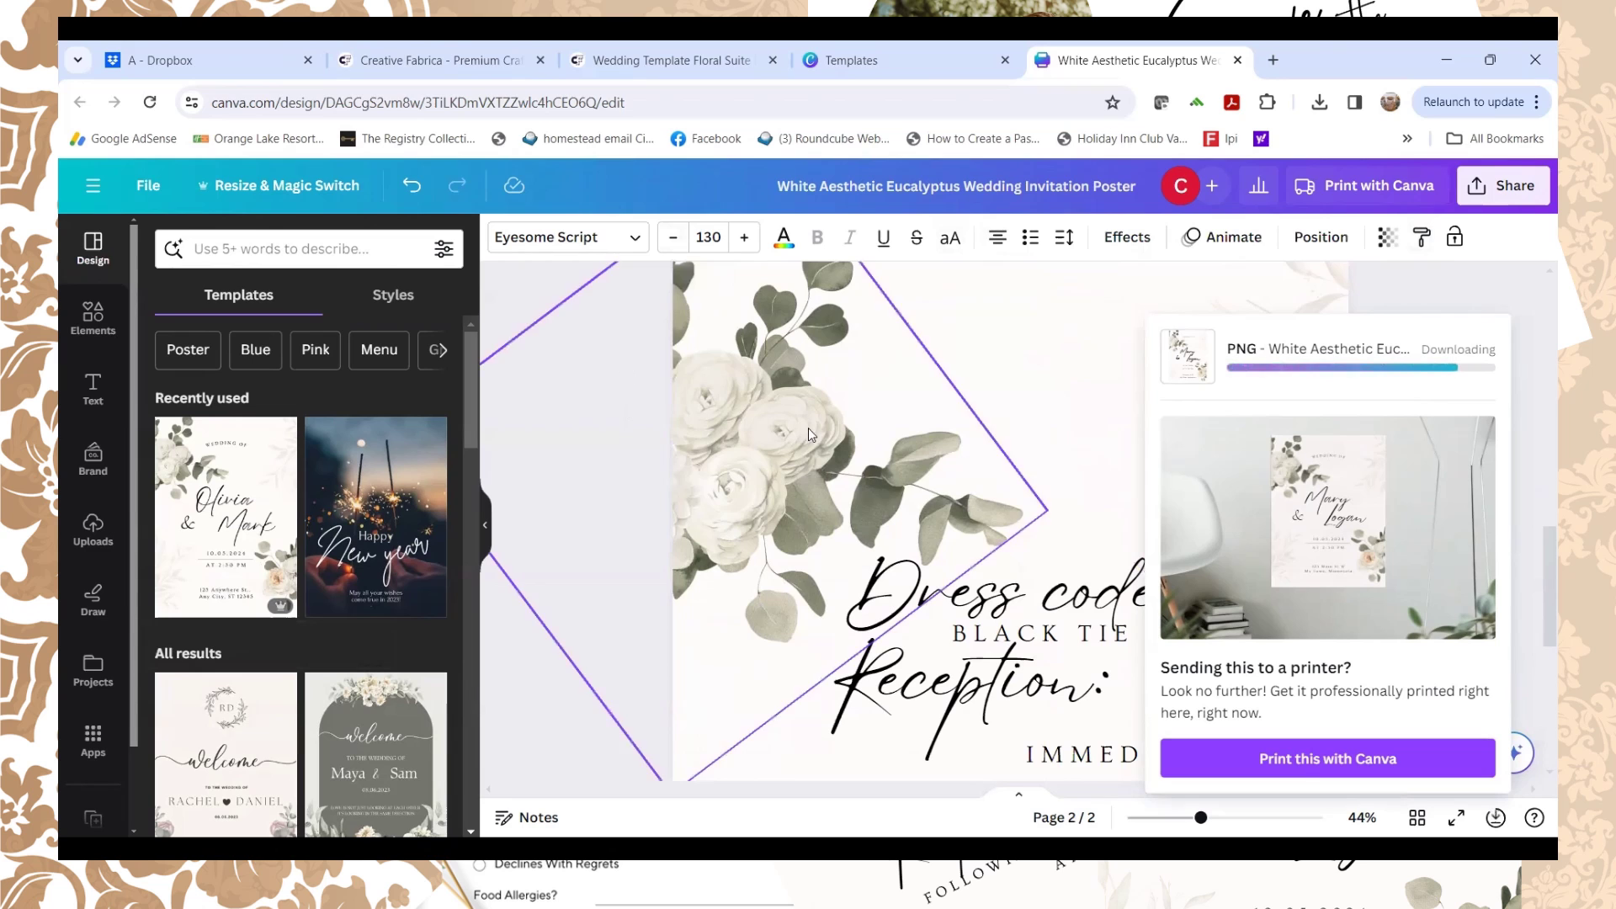
pyautogui.click(1525, 308)
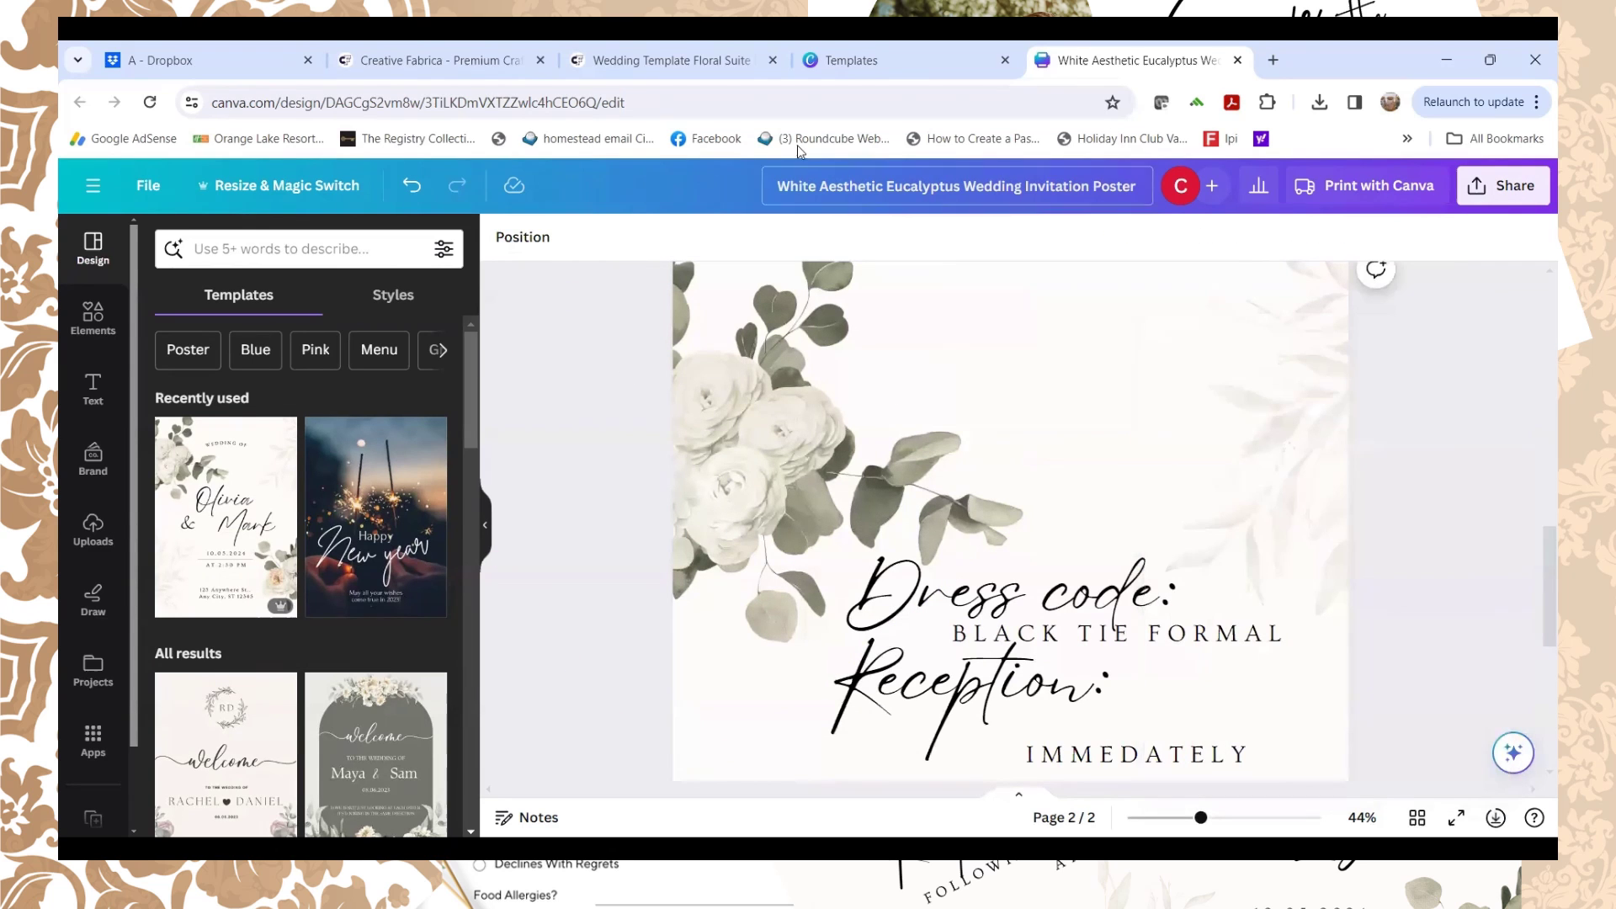
# Step: Browse the Creative Fabrica wedding template results, then go to the Wedding Template Floral Suite product page
pyautogui.click(493, 58)
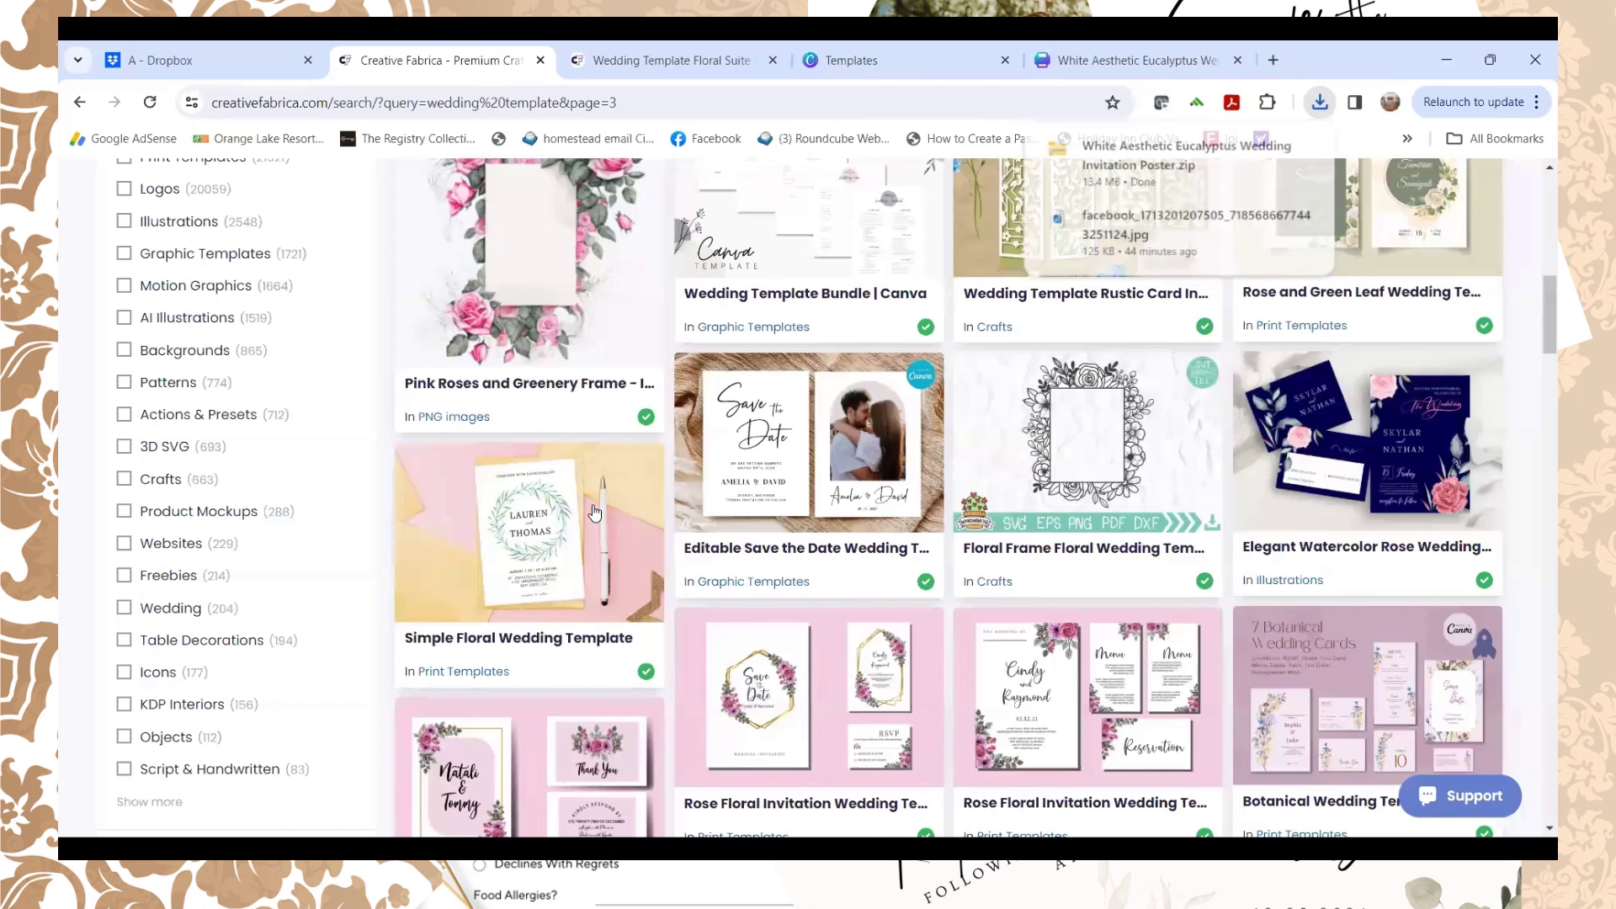
pyautogui.scroll(10, 590, 505)
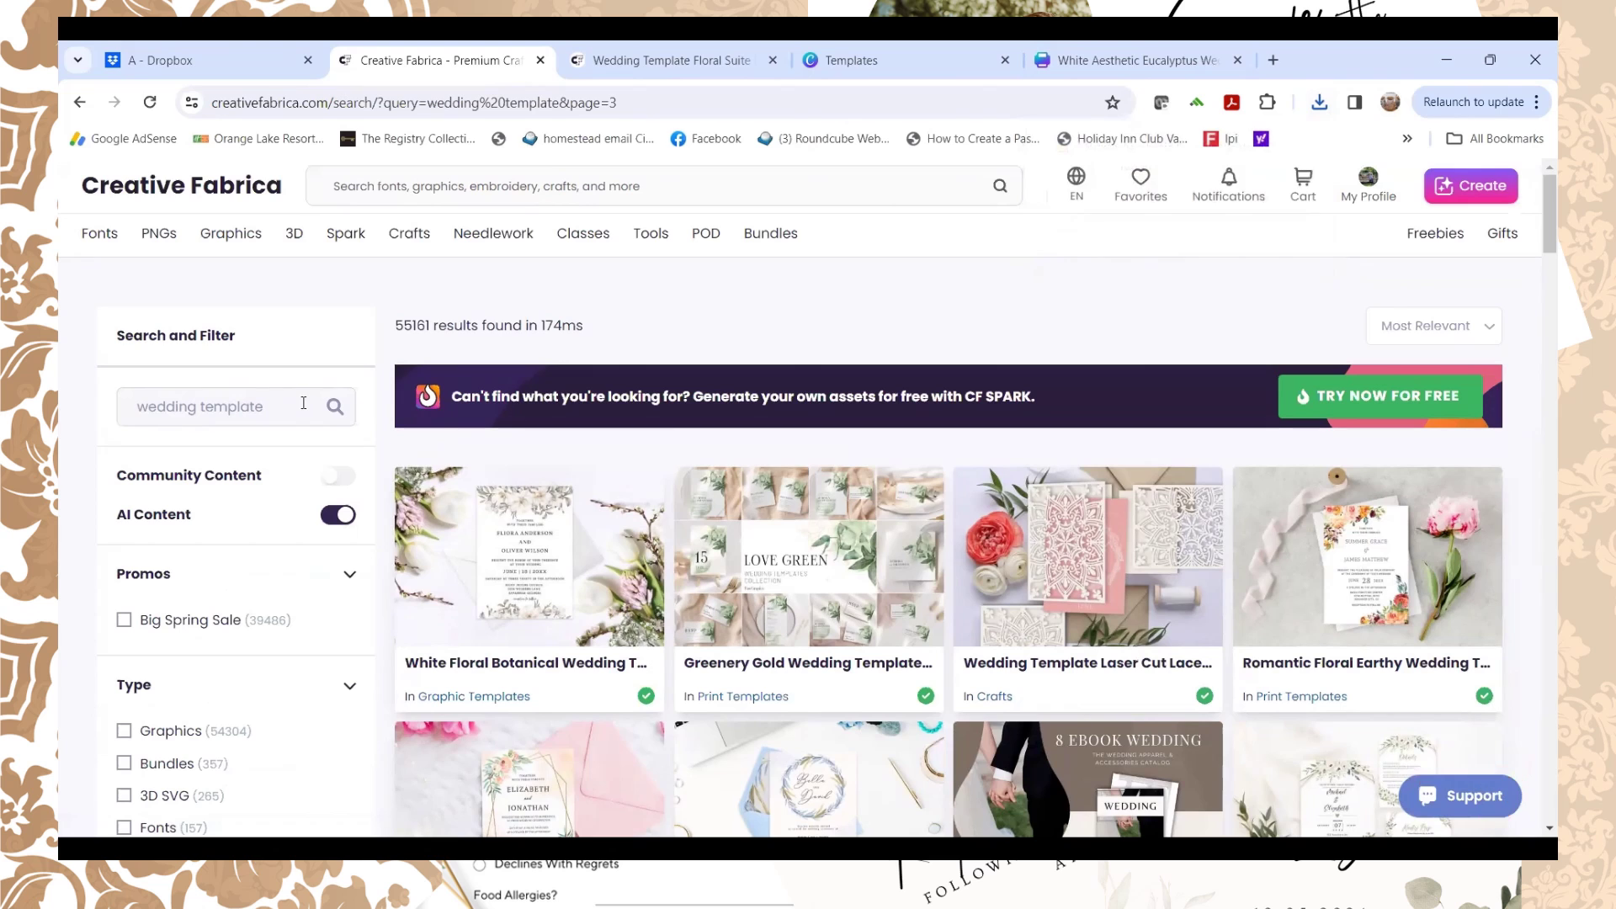
pyautogui.scroll(-1, 623, 442)
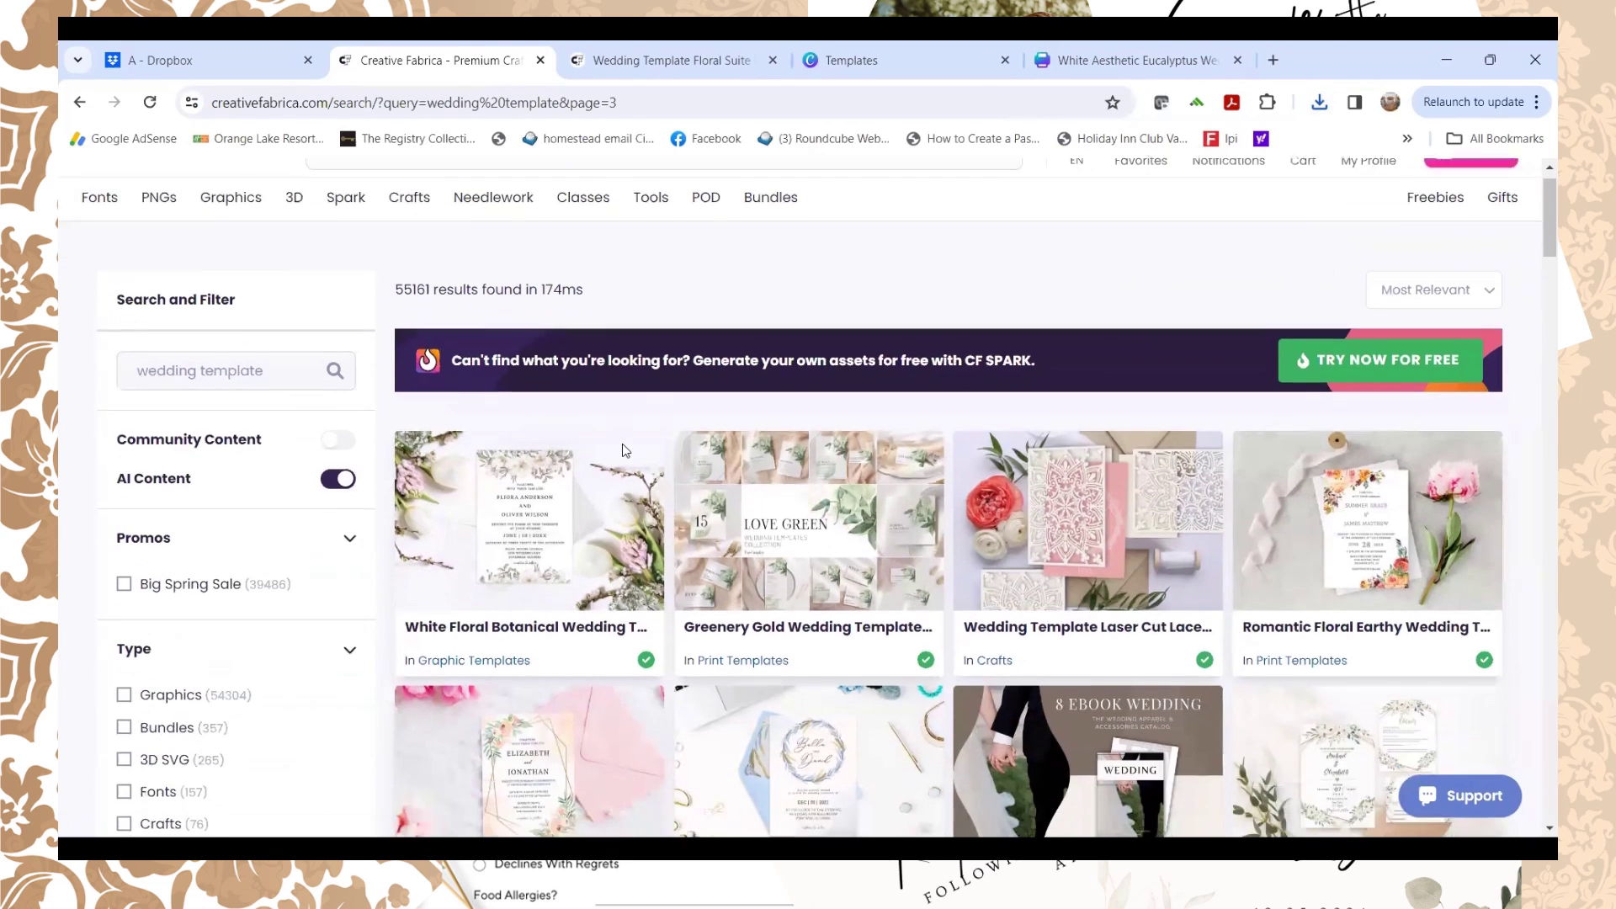
pyautogui.scroll(-1, 616, 444)
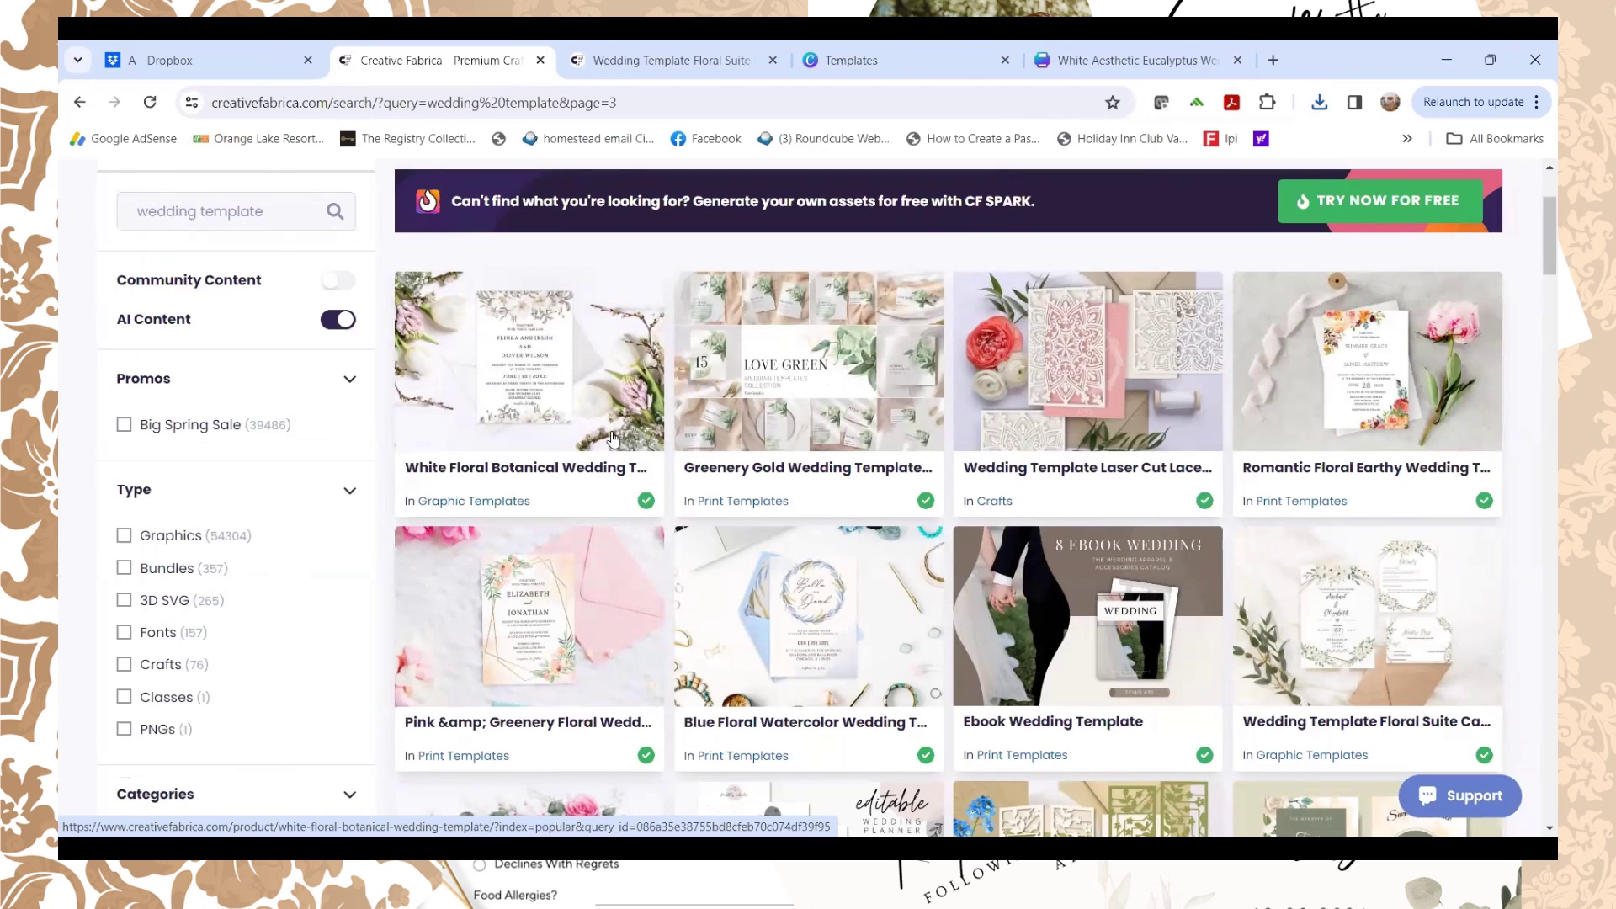
pyautogui.click(631, 59)
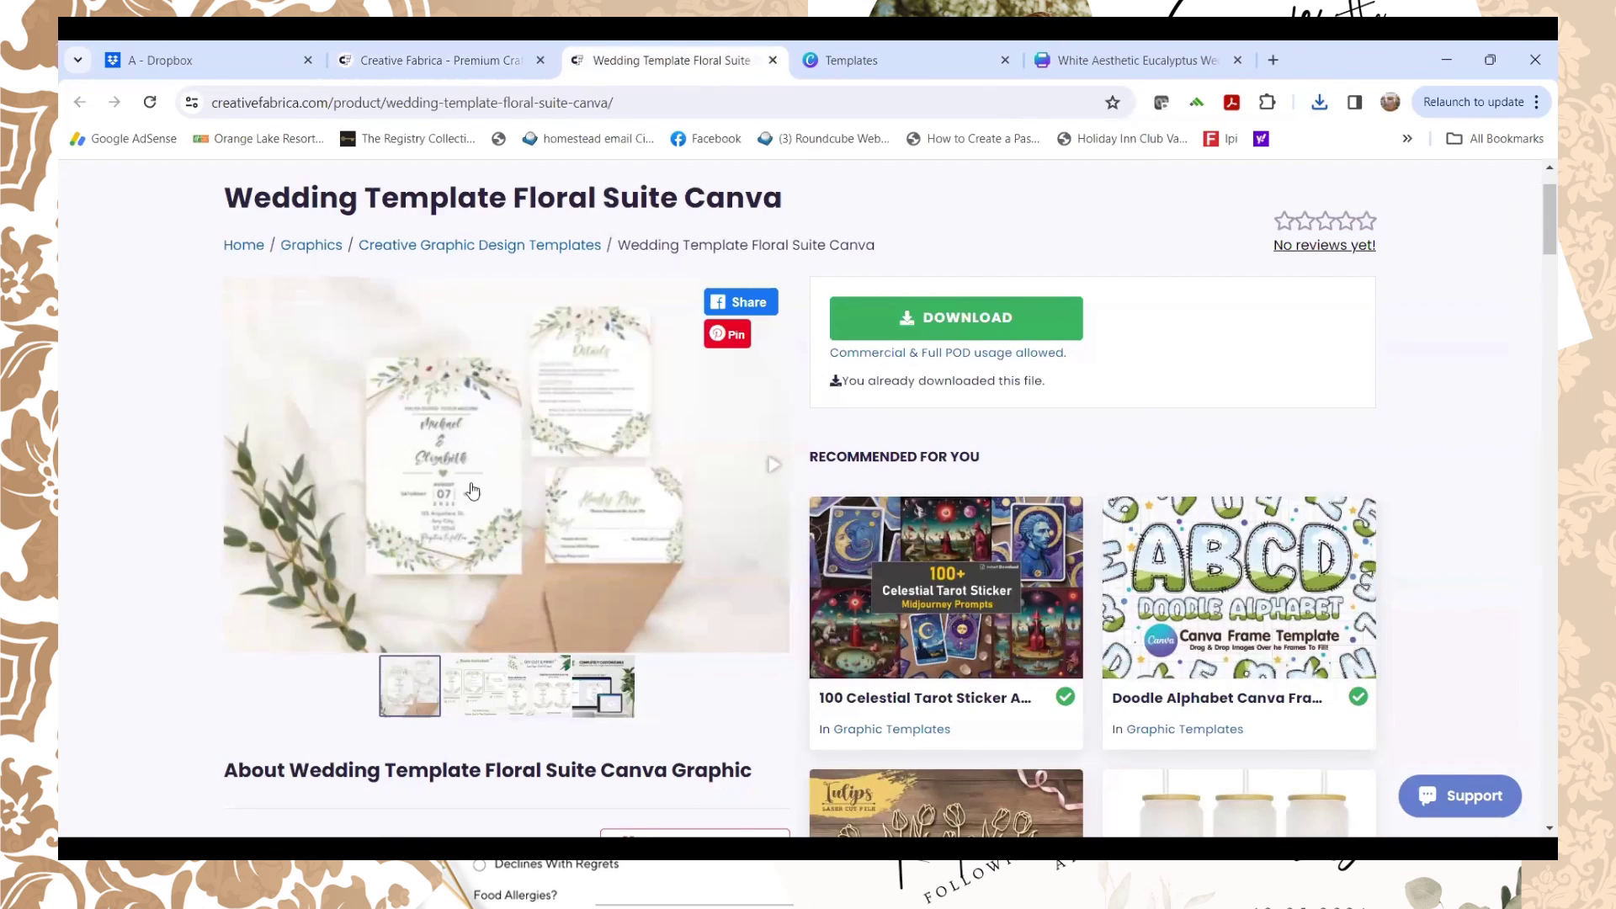
# Step: Scroll through the floral suite's product description to review card sizes and included templates
pyautogui.scroll(-2, 493, 448)
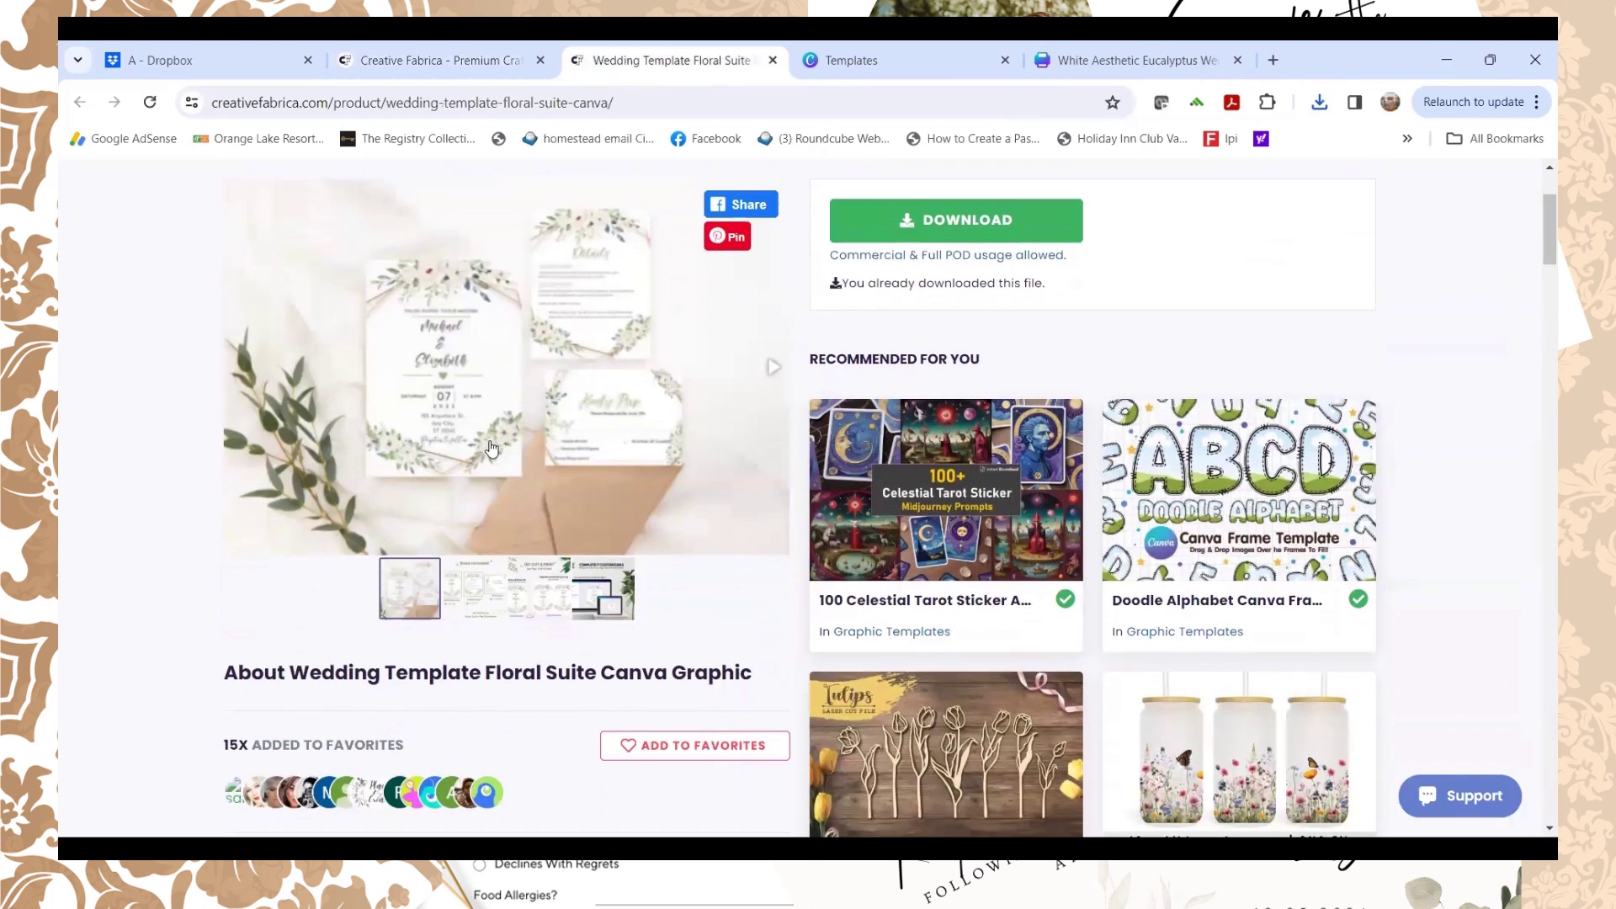
pyautogui.scroll(2, 491, 448)
pyautogui.scroll(-2, 489, 448)
pyautogui.scroll(-5, 488, 449)
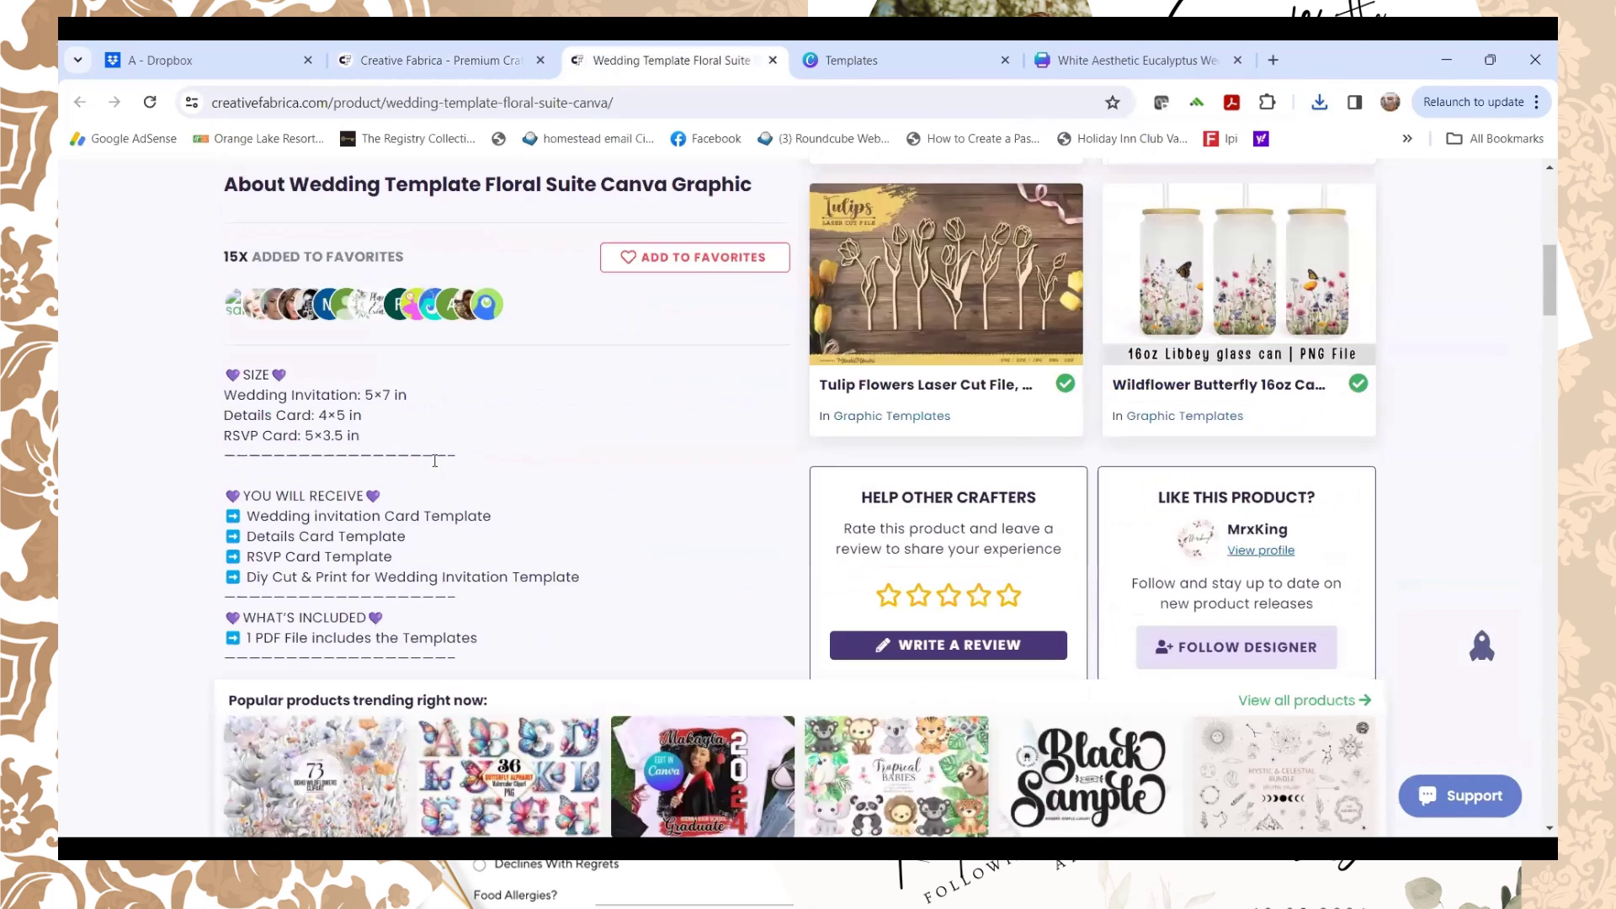
pyautogui.scroll(-3, 389, 452)
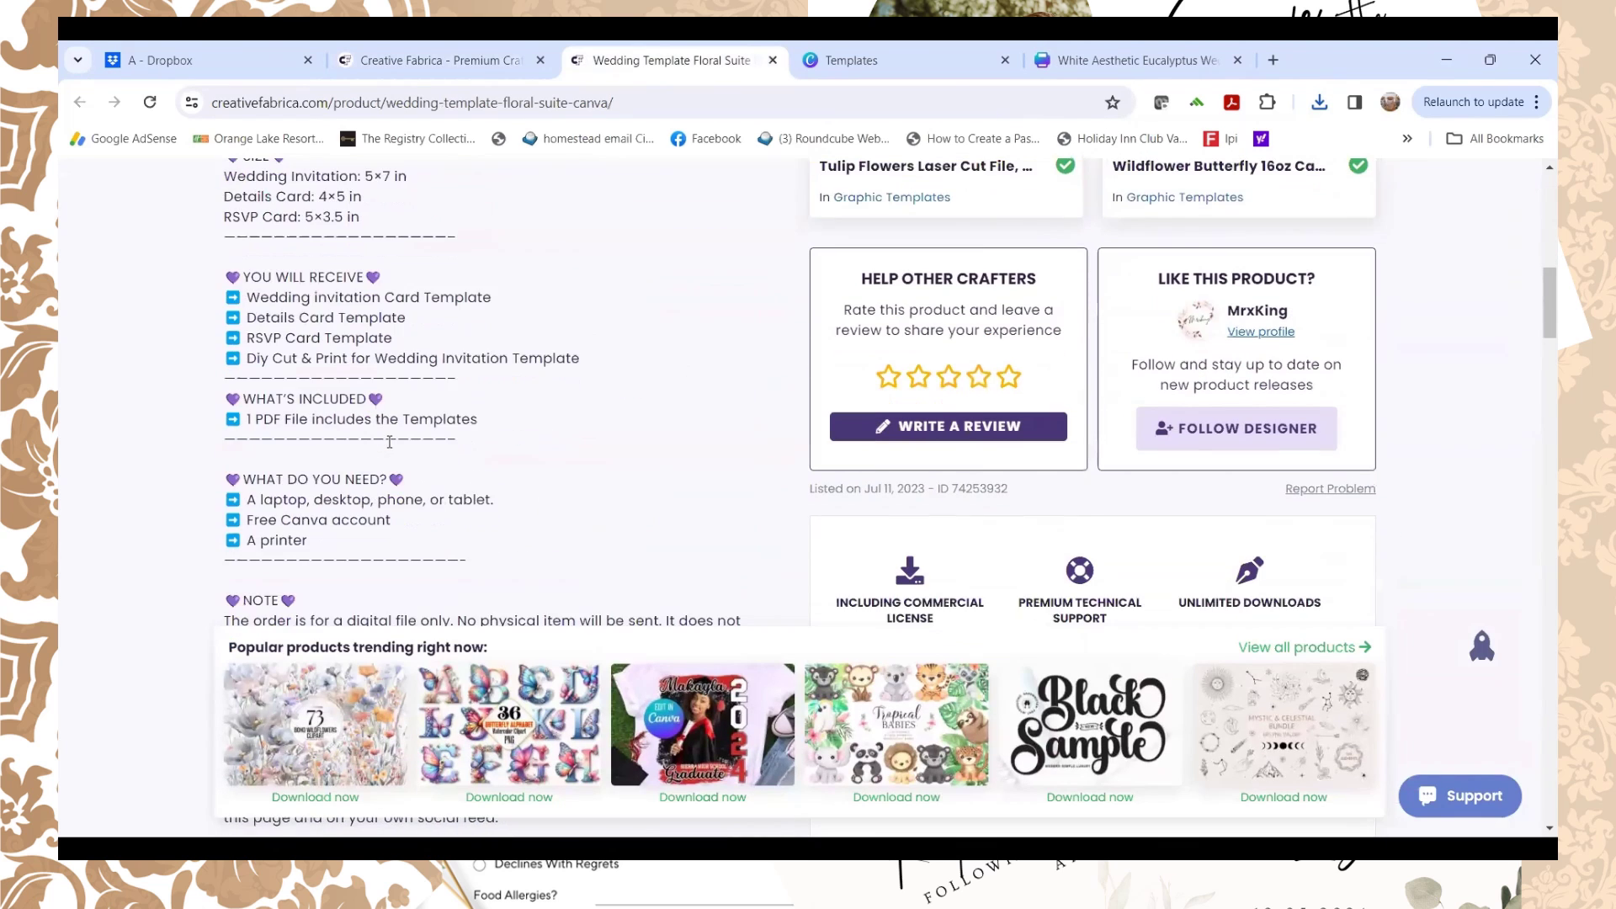
pyautogui.scroll(-2, 604, 402)
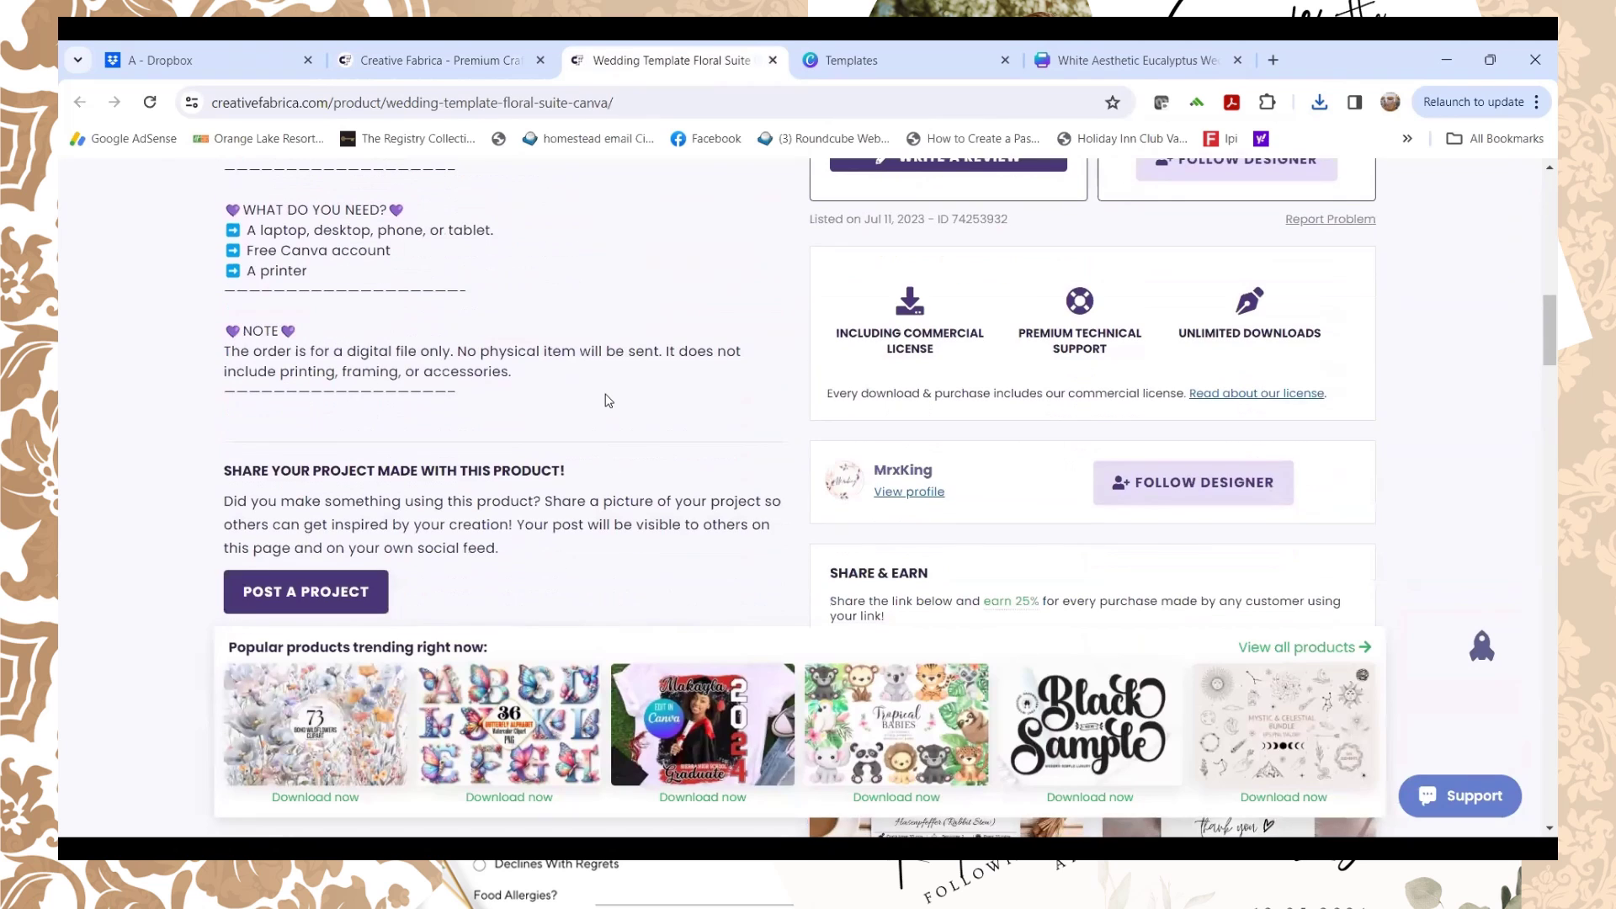
pyautogui.scroll(5, 606, 402)
pyautogui.scroll(6, 607, 399)
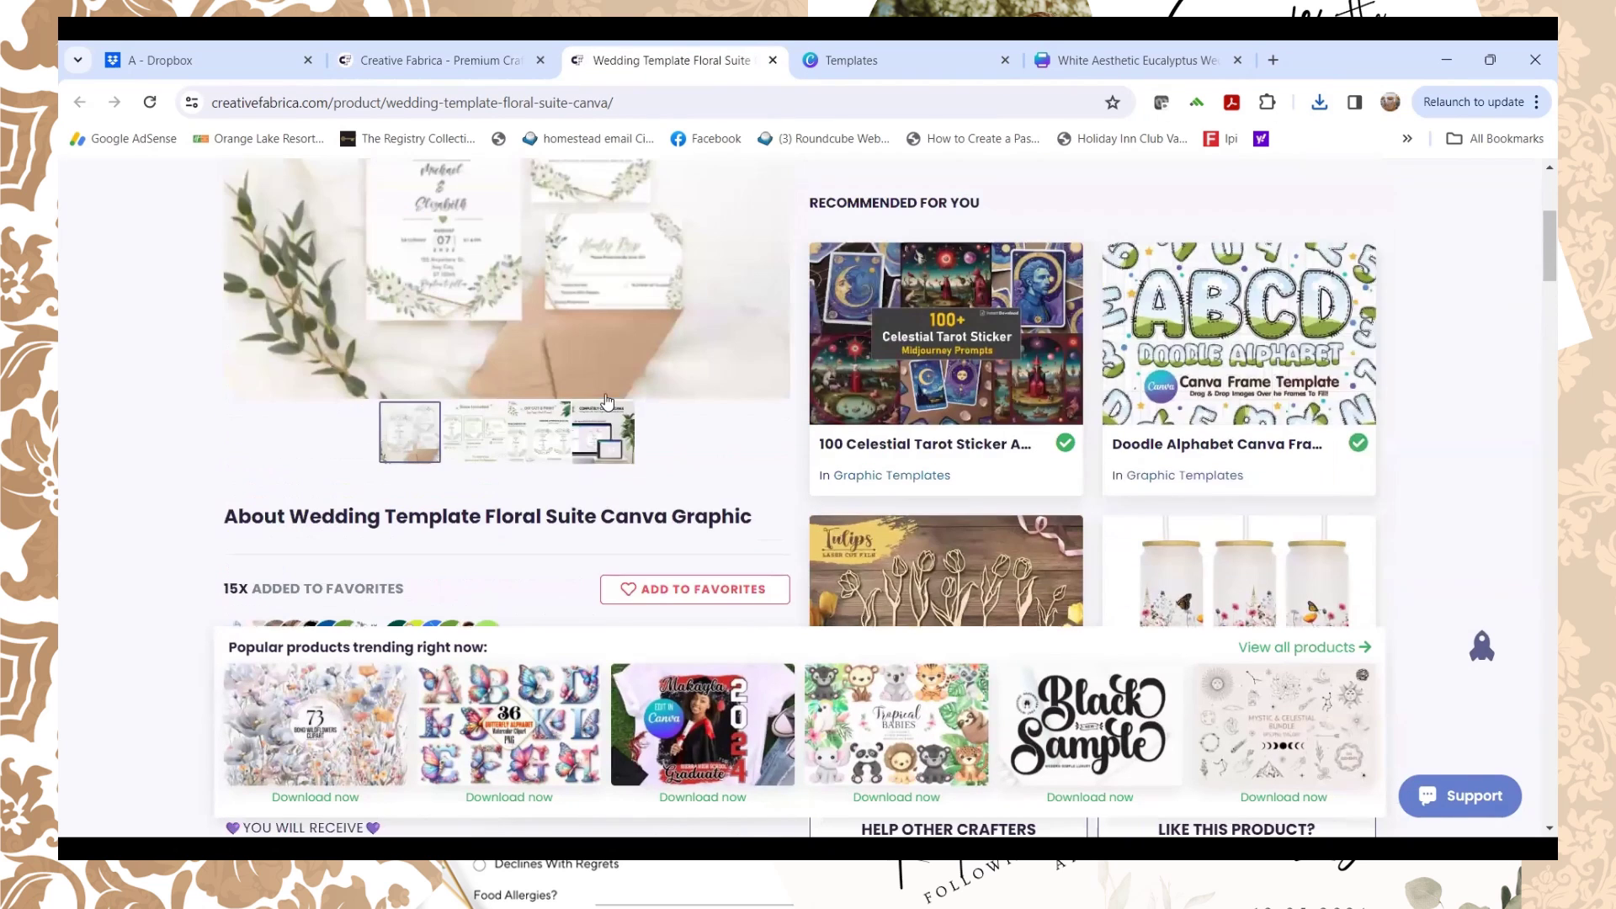
pyautogui.scroll(3, 521, 360)
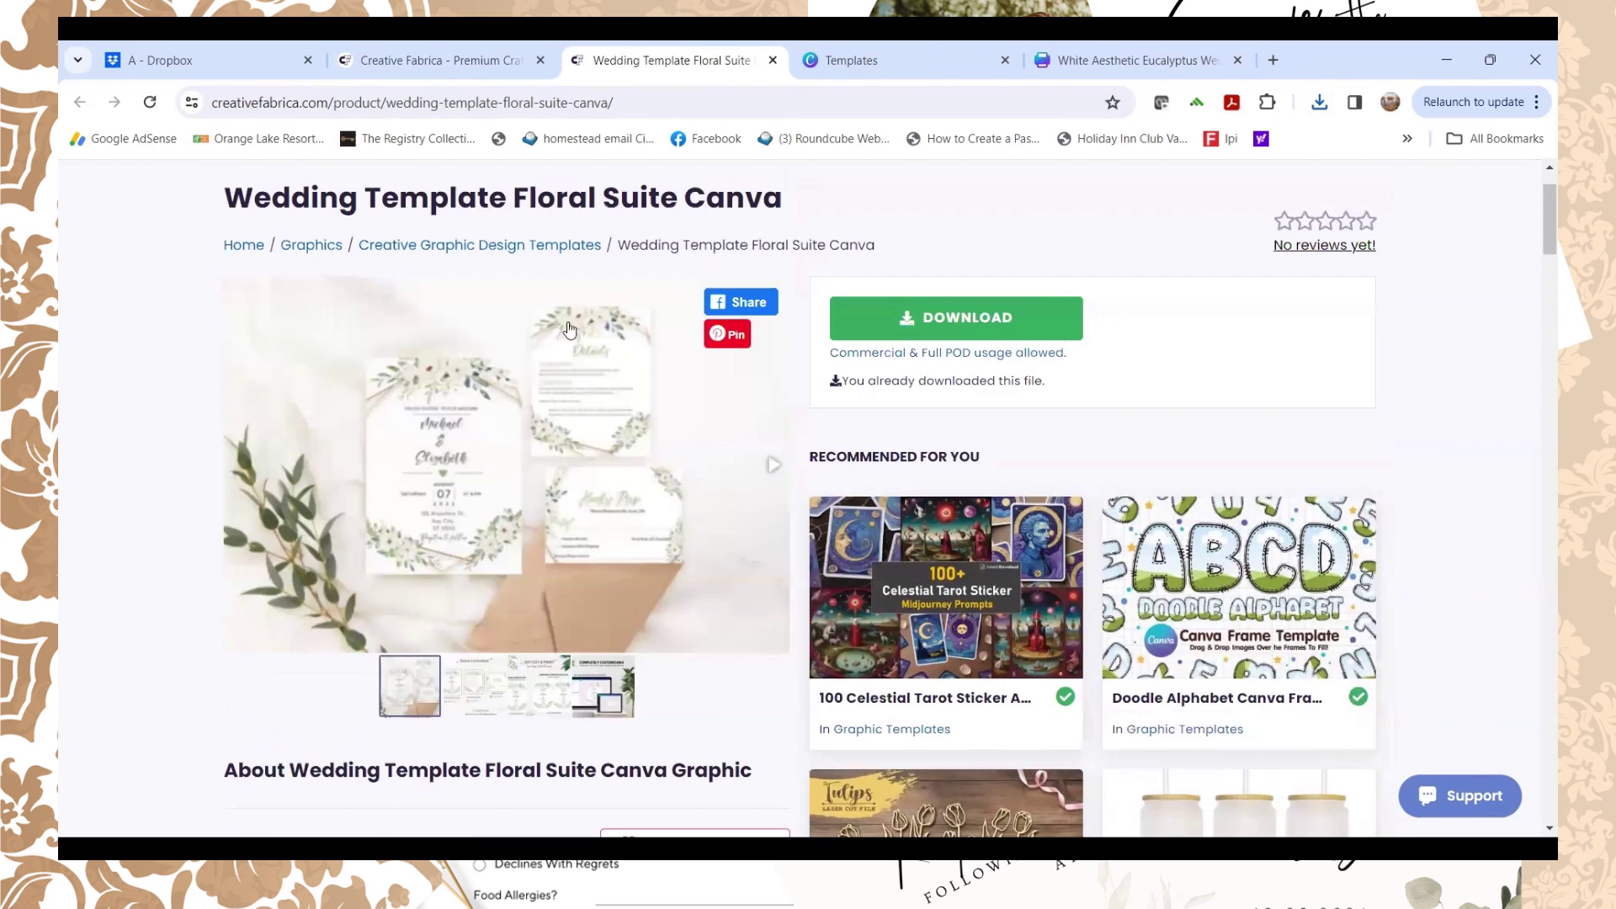
pyautogui.scroll(2, 698, 312)
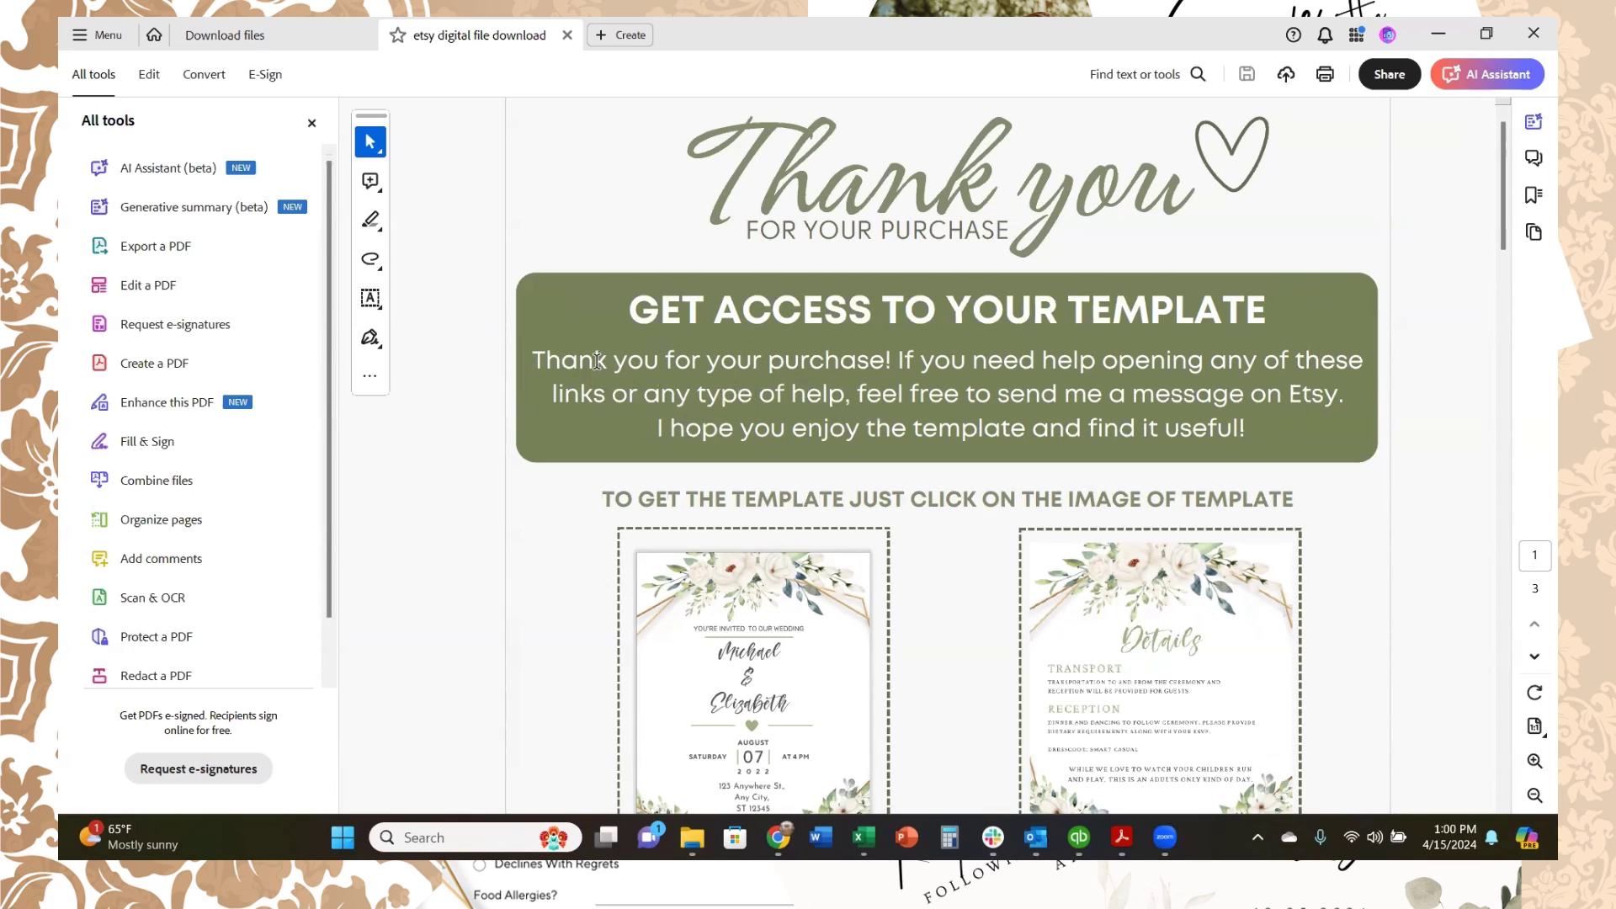
# Step: Follow the invitation card's Canva template link in the PDF
pyautogui.scroll(-5, 705, 383)
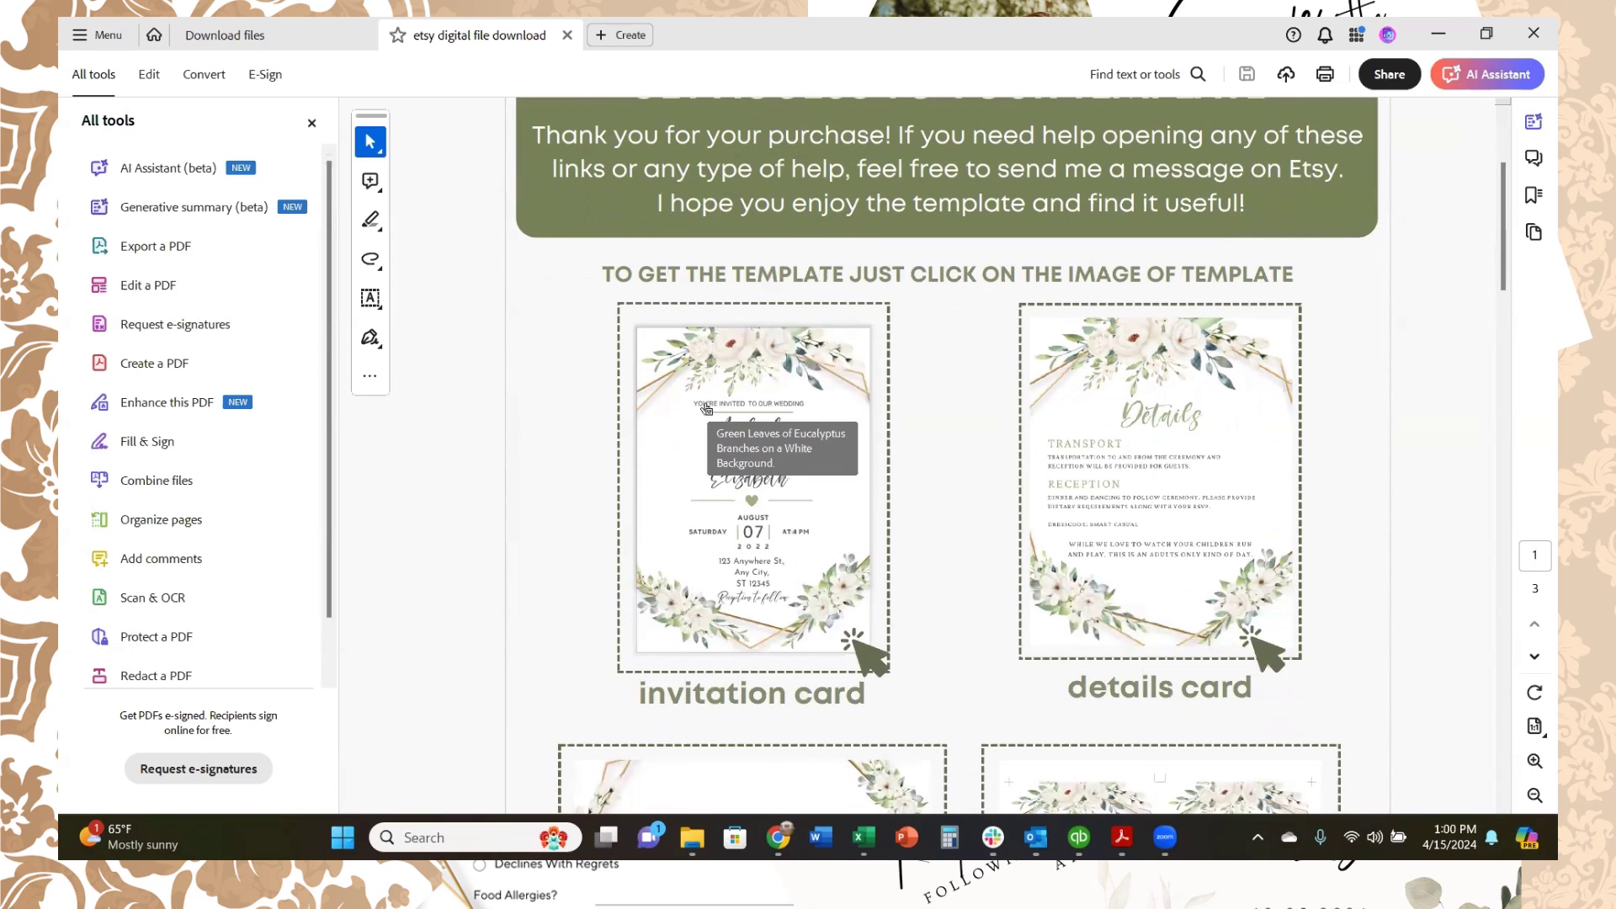
pyautogui.click(753, 590)
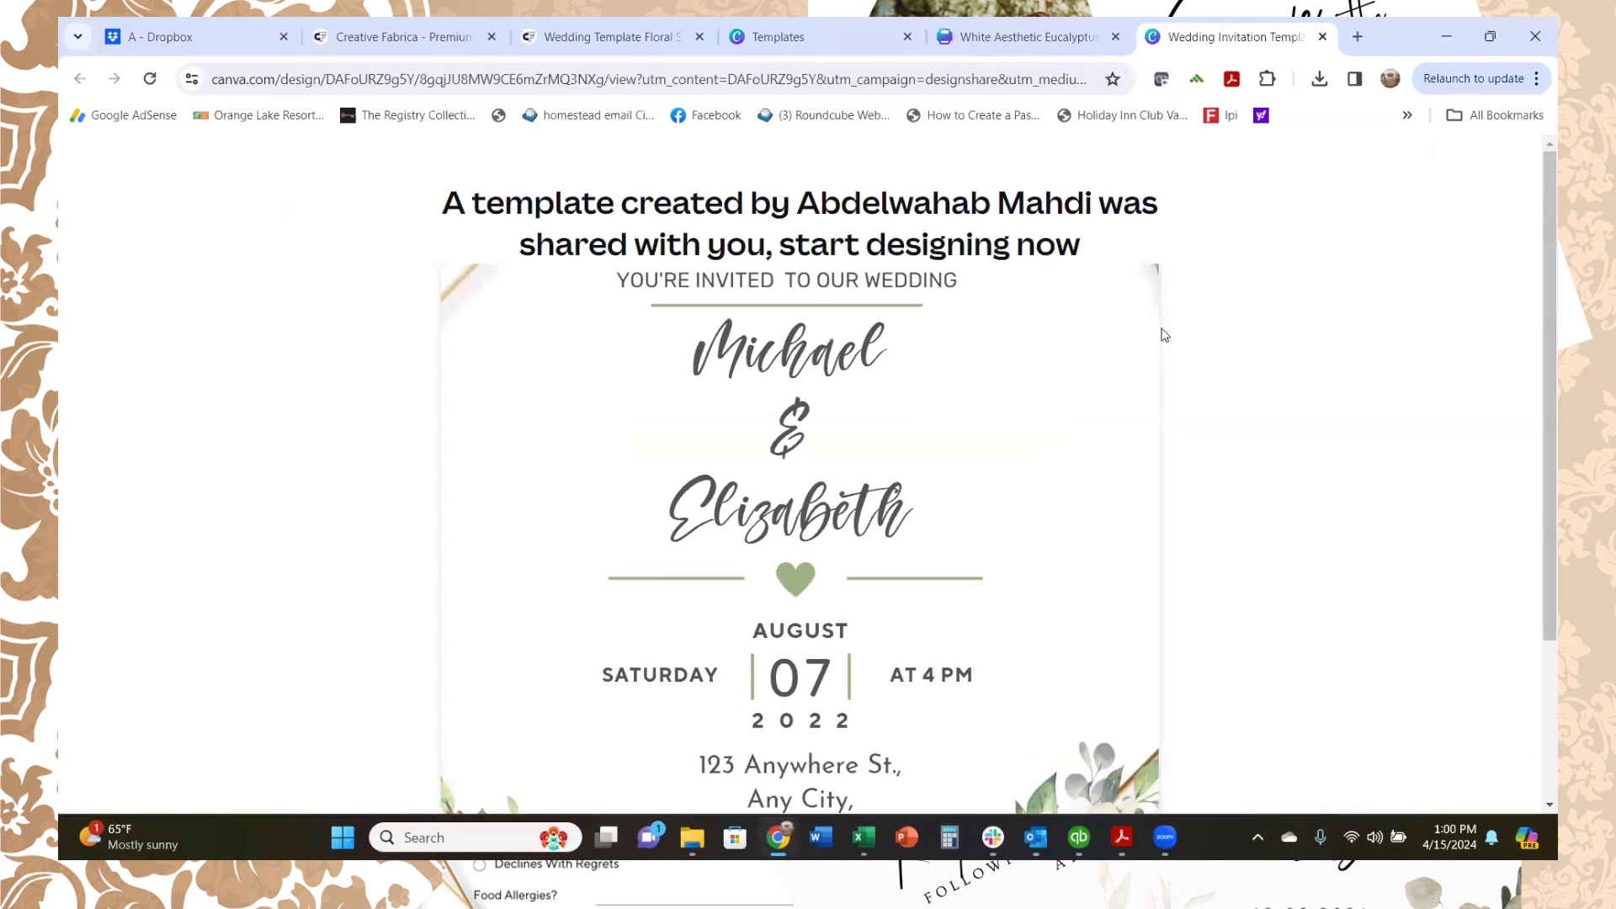
# Step: Create 'Copy of Wedding Invitation Template (suite1)' with 'Use template for new design'
pyautogui.scroll(-3, 1099, 338)
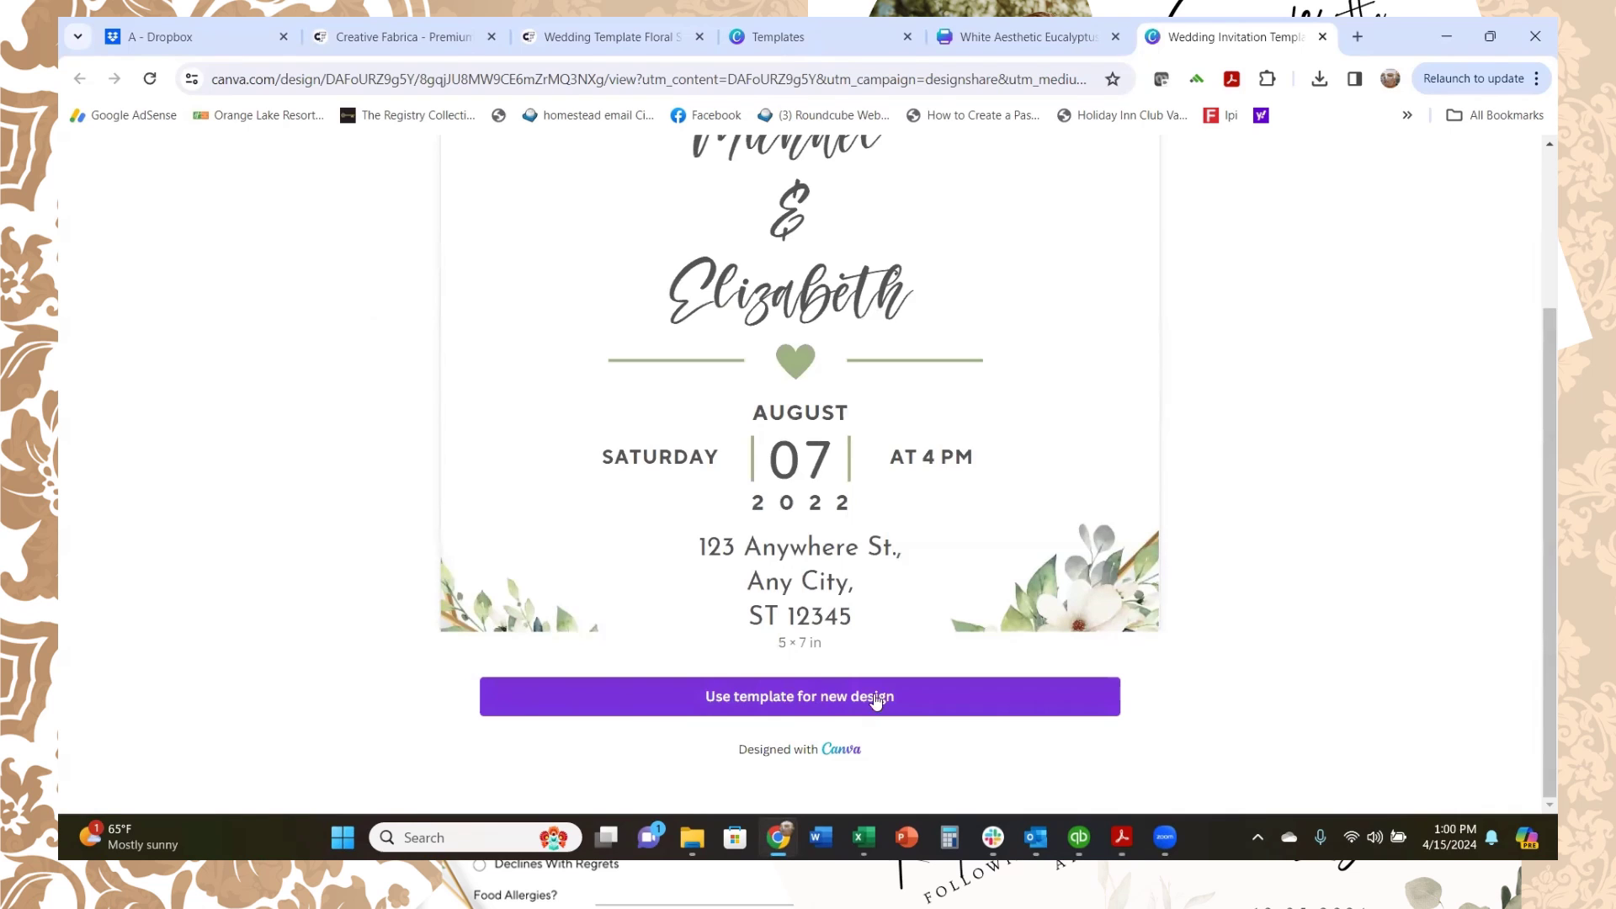
pyautogui.scroll(2, 902, 657)
pyautogui.scroll(-2, 801, 696)
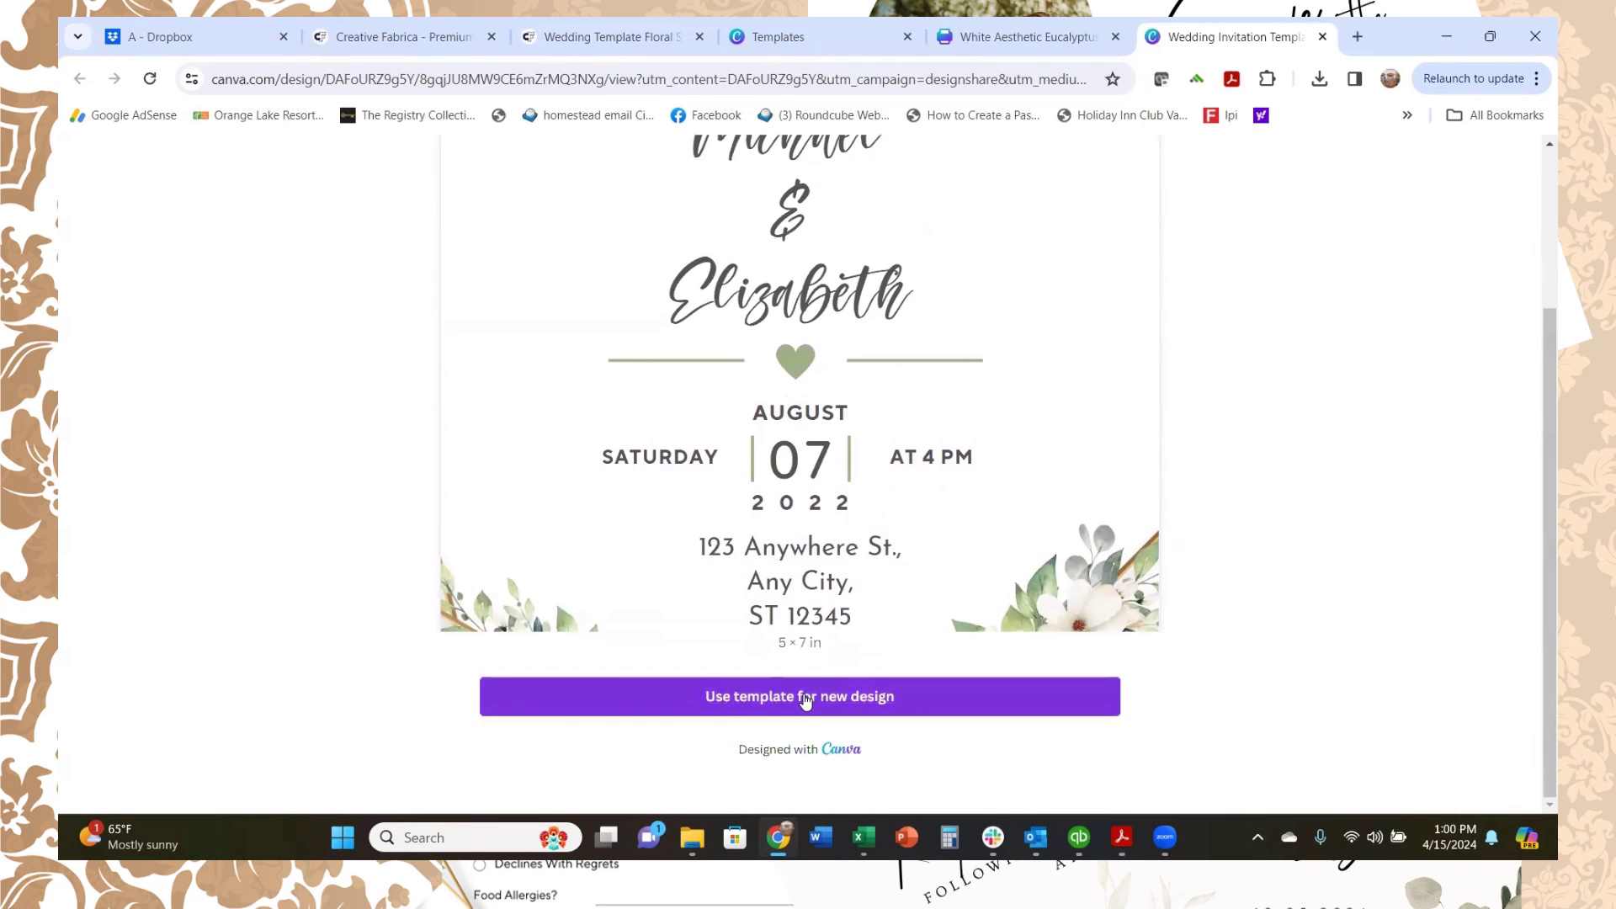
pyautogui.click(806, 698)
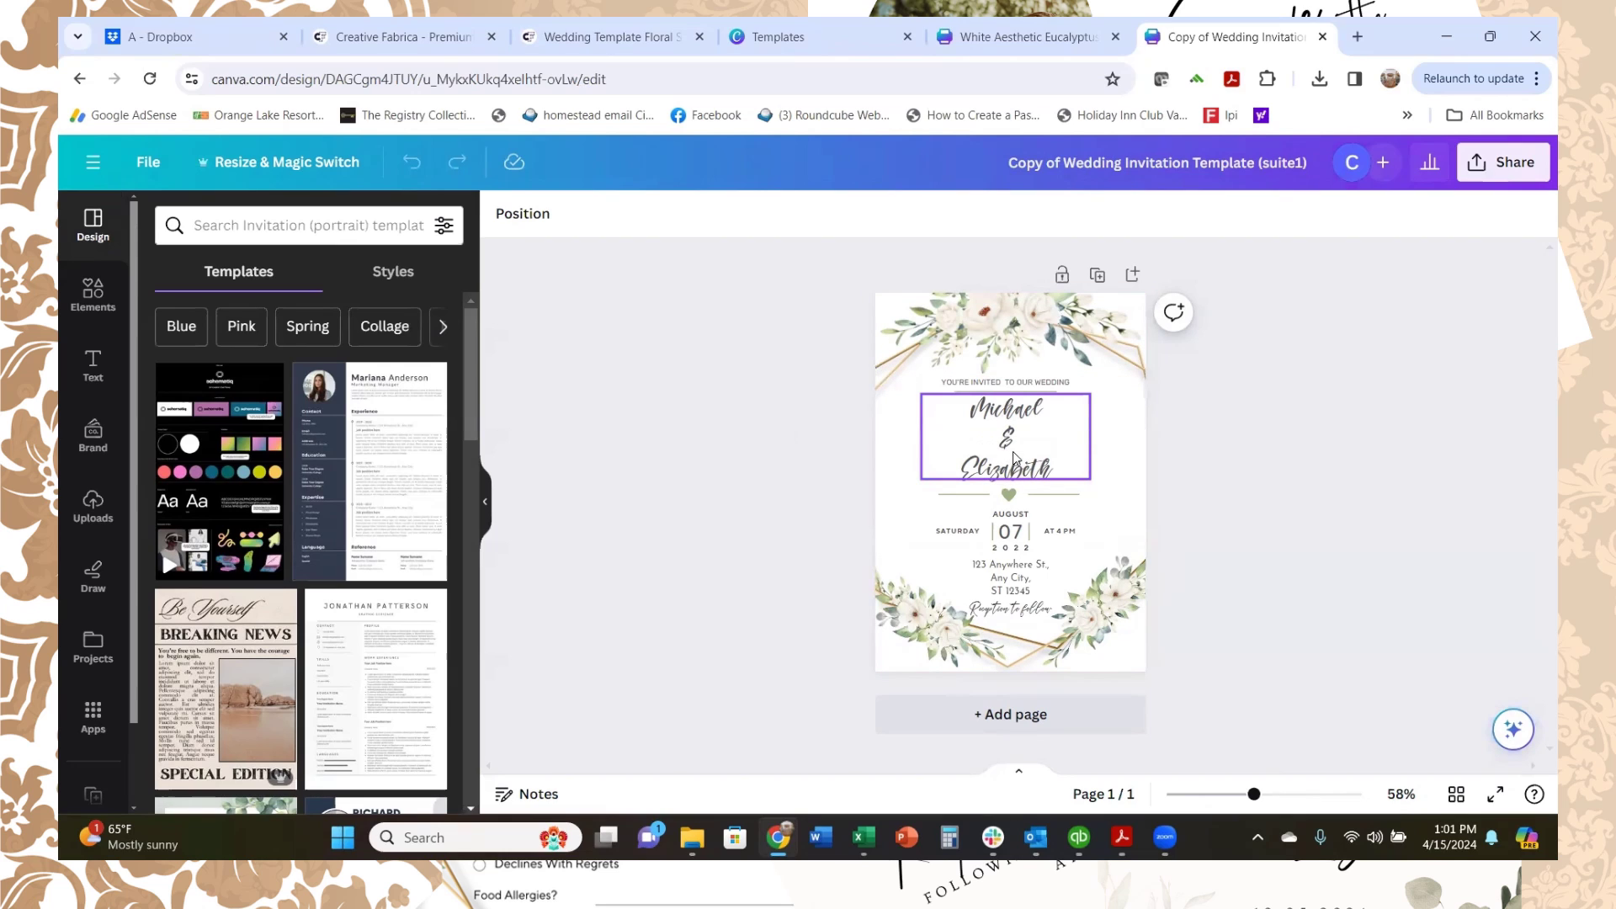
# Step: Replace the couple's names on the invitation with Logan and Mary
pyautogui.click(1014, 459)
pyautogui.doubleClick(1014, 459)
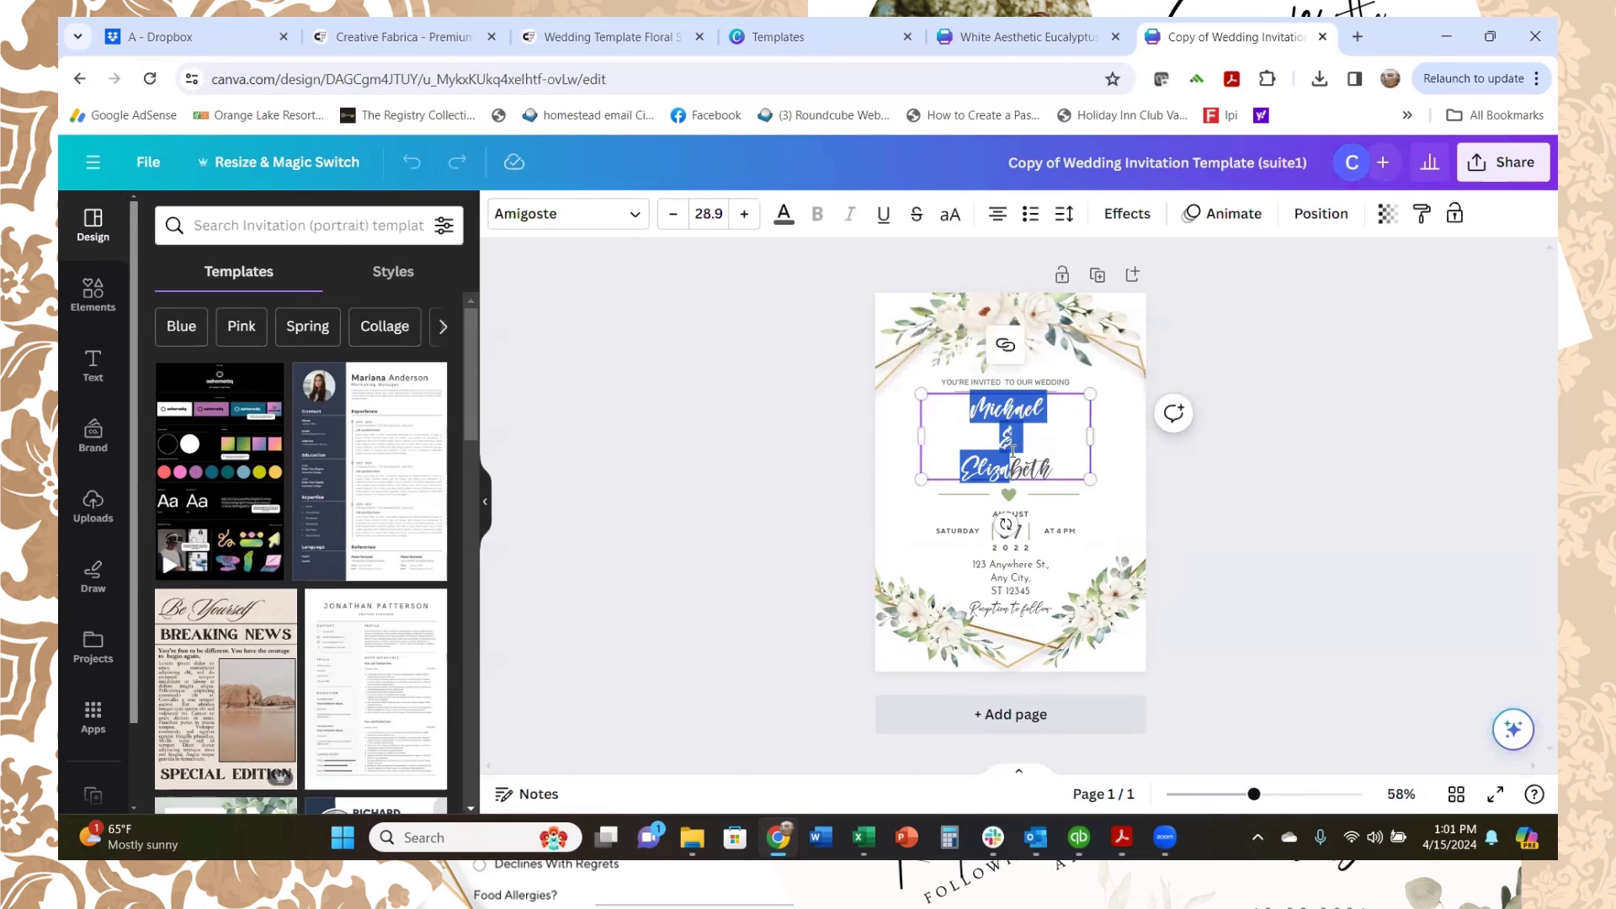
pyautogui.moveTo(1072, 461); pyautogui.dragTo(973, 453)
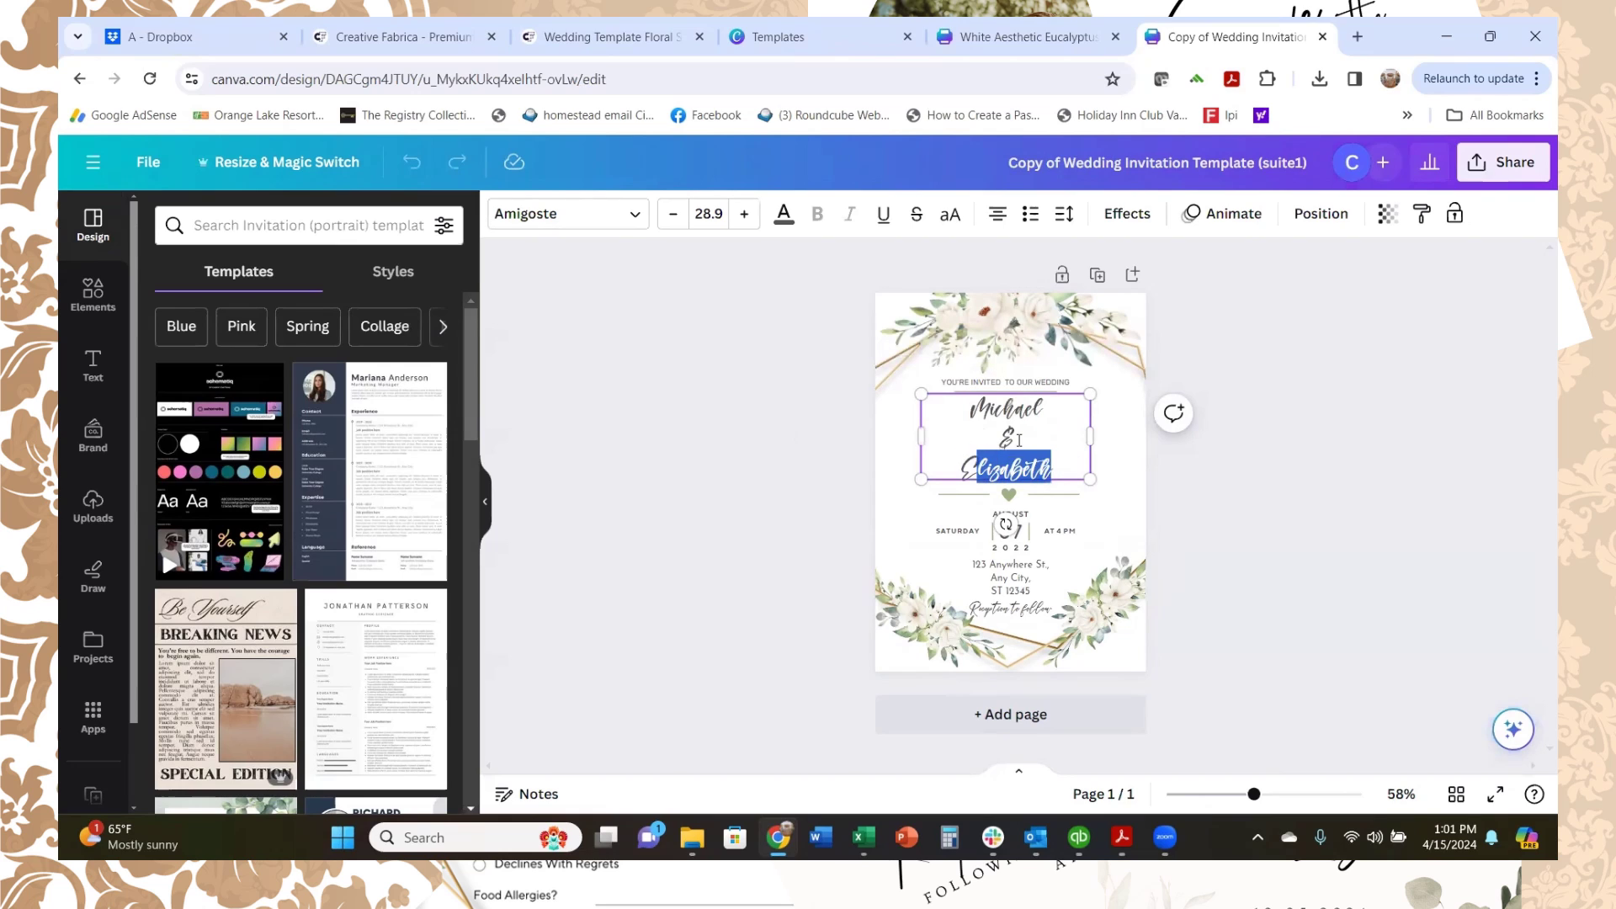
pyautogui.click(1046, 415)
pyautogui.moveTo(1046, 415); pyautogui.dragTo(964, 414)
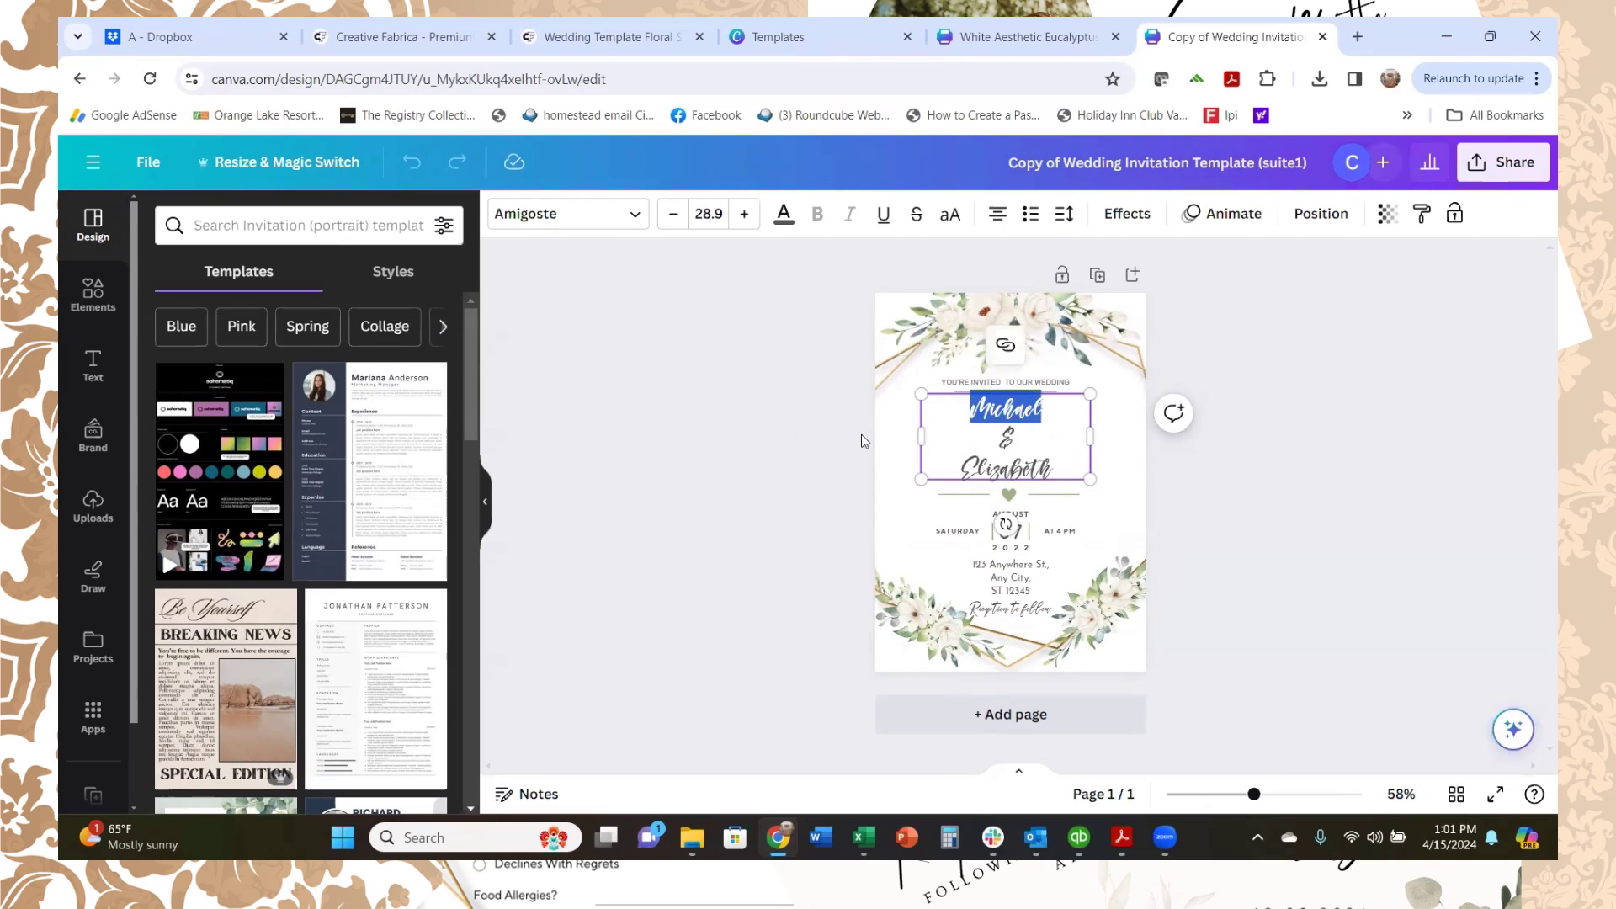
pyautogui.write('Logan')
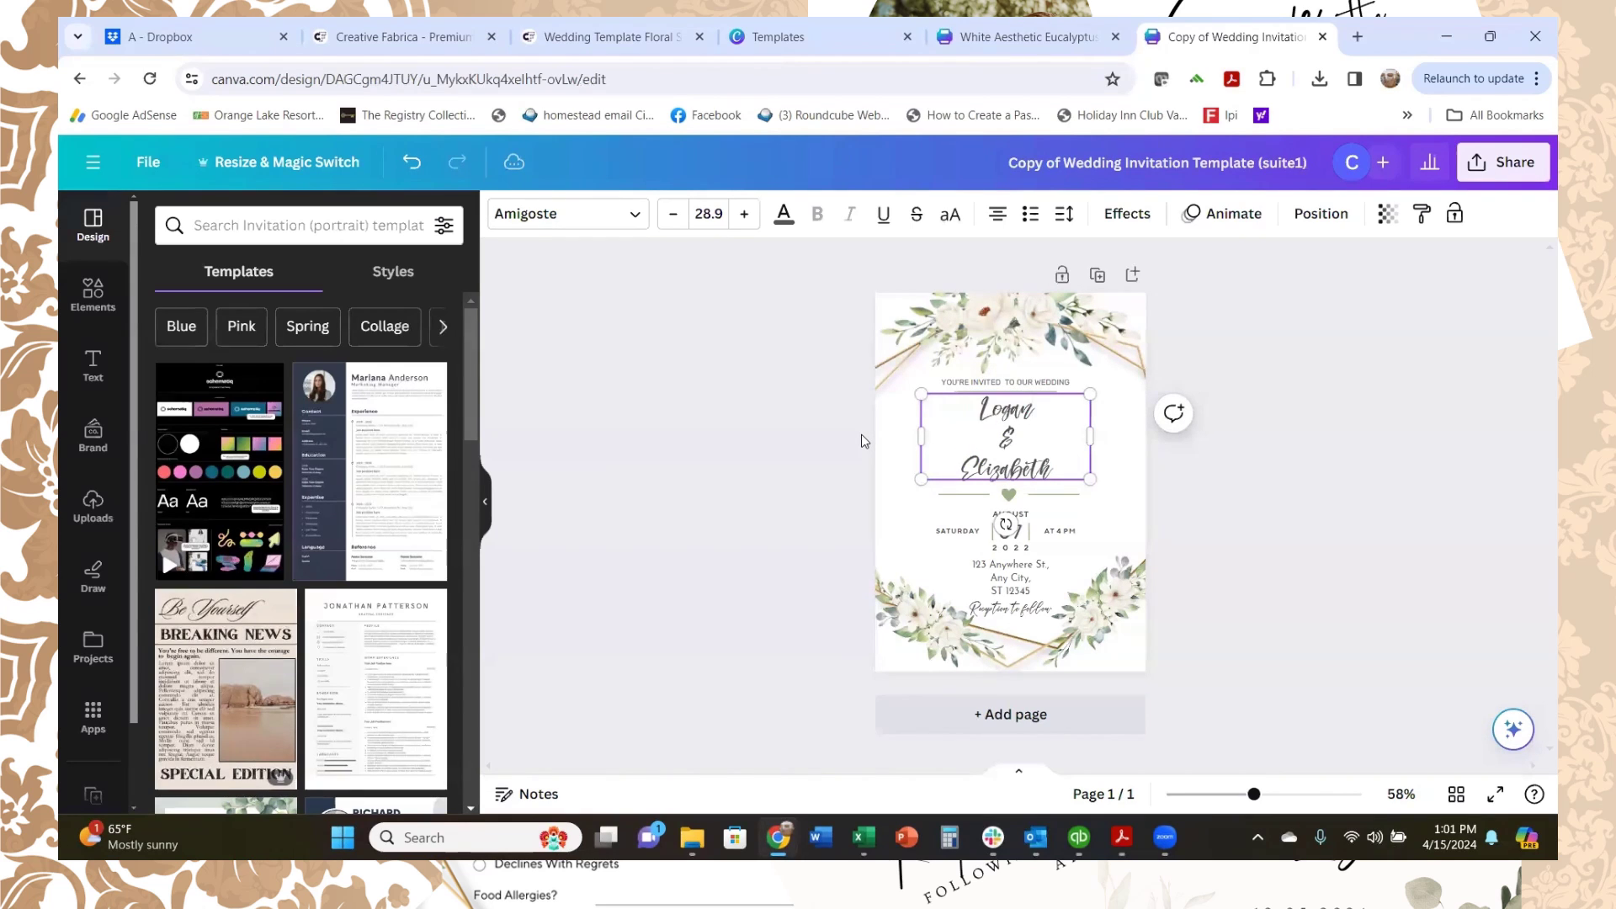
pyautogui.click(1053, 473)
pyautogui.press('BackSpace')
pyautogui.press('BackSpace')
pyautogui.press('BackSpace')
pyautogui.press('BackSpace')
pyautogui.press('BackSpace')
pyautogui.press('BackSpace')
pyautogui.press('BackSpace')
pyautogui.press('BackSpace')
pyautogui.press('BackSpace')
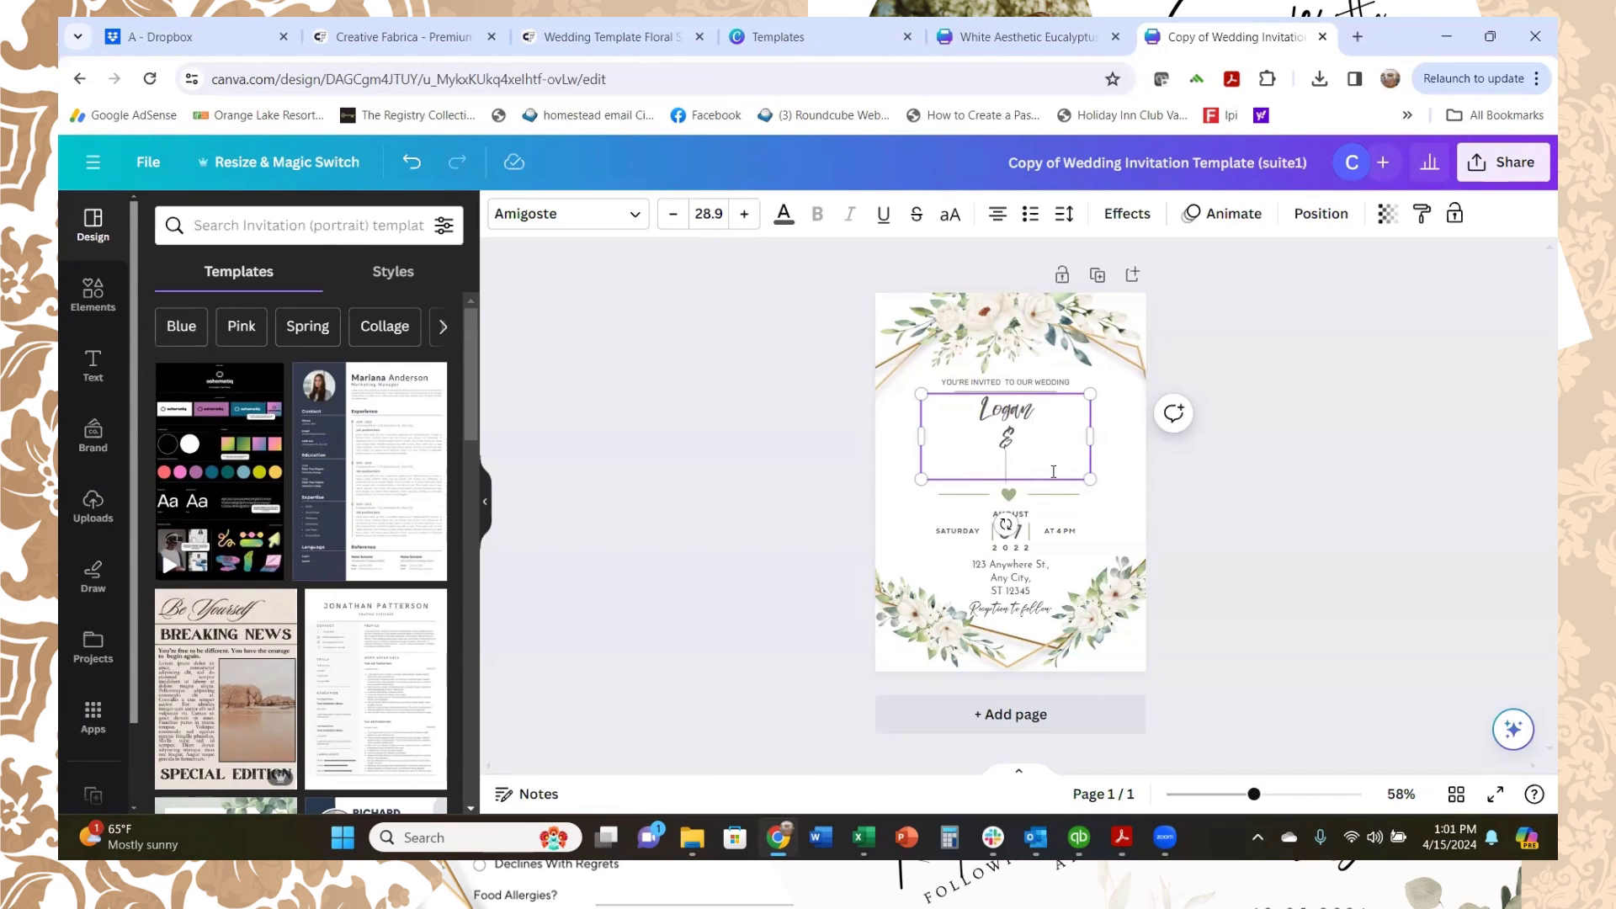
pyautogui.write('Mary')
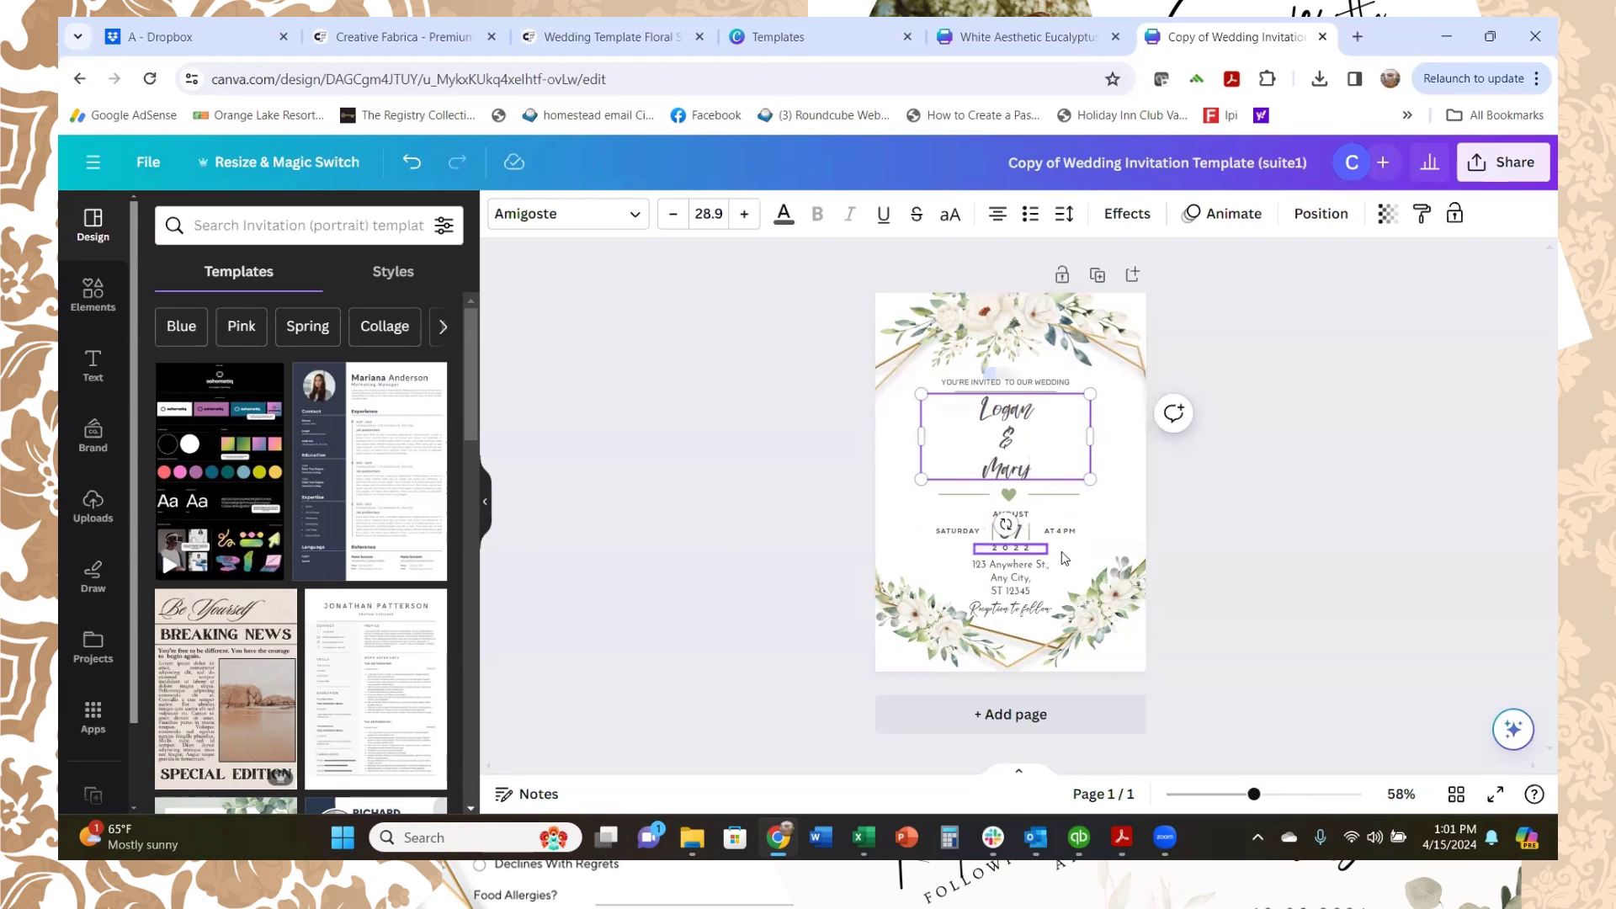
# Step: Retype the year 2022, then select the Reception text, floral frame and background image
pyautogui.doubleClick(1023, 549)
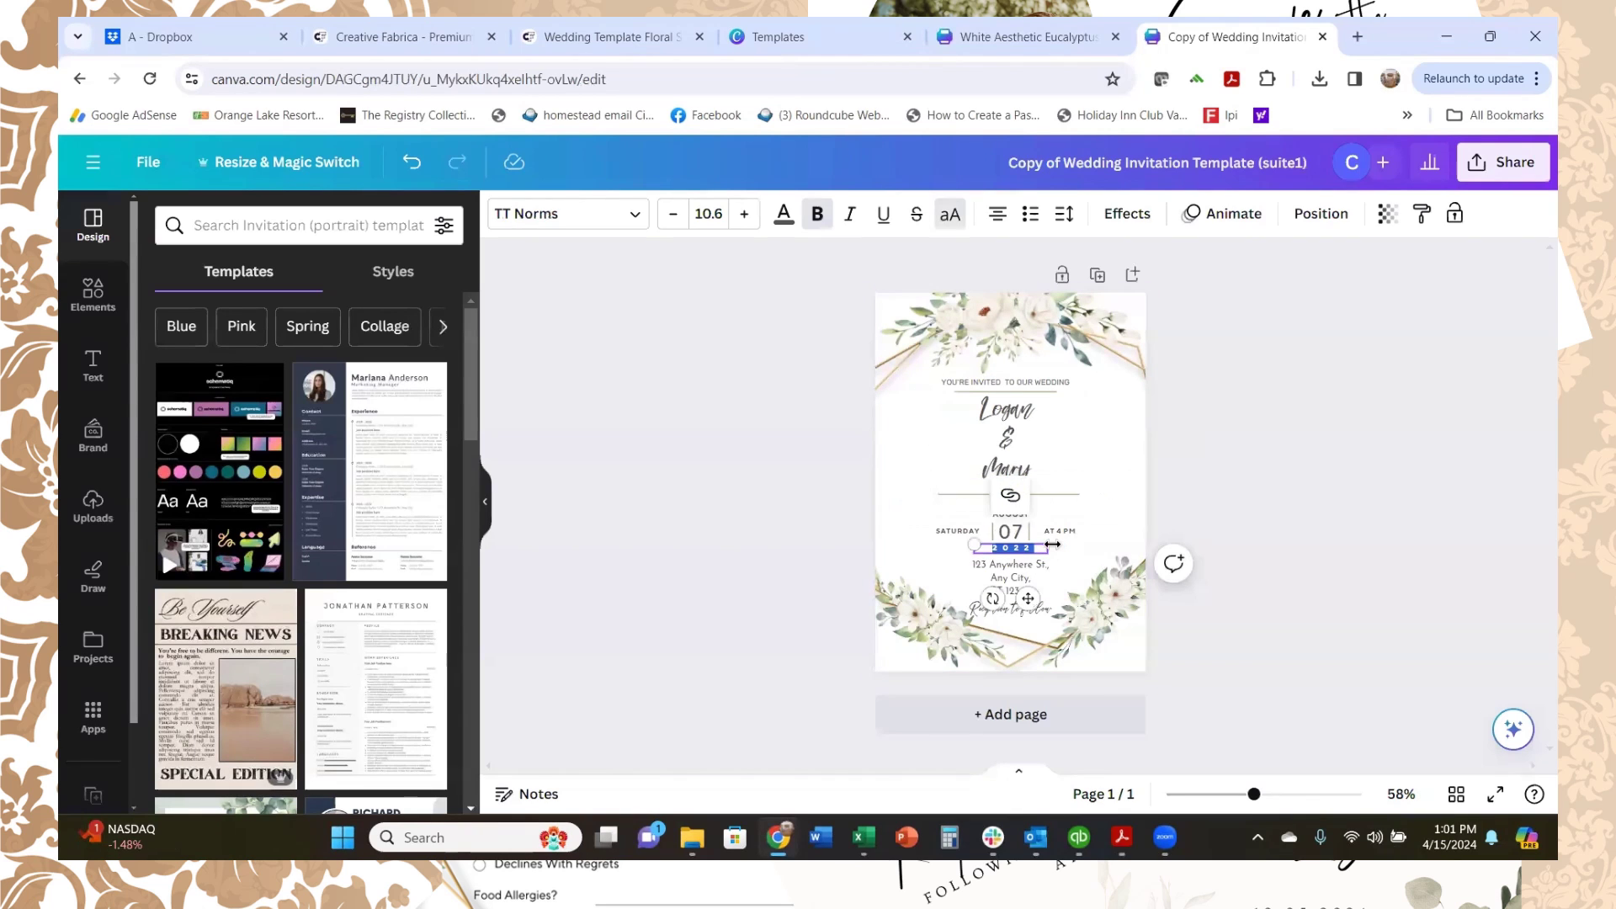
pyautogui.write('202')
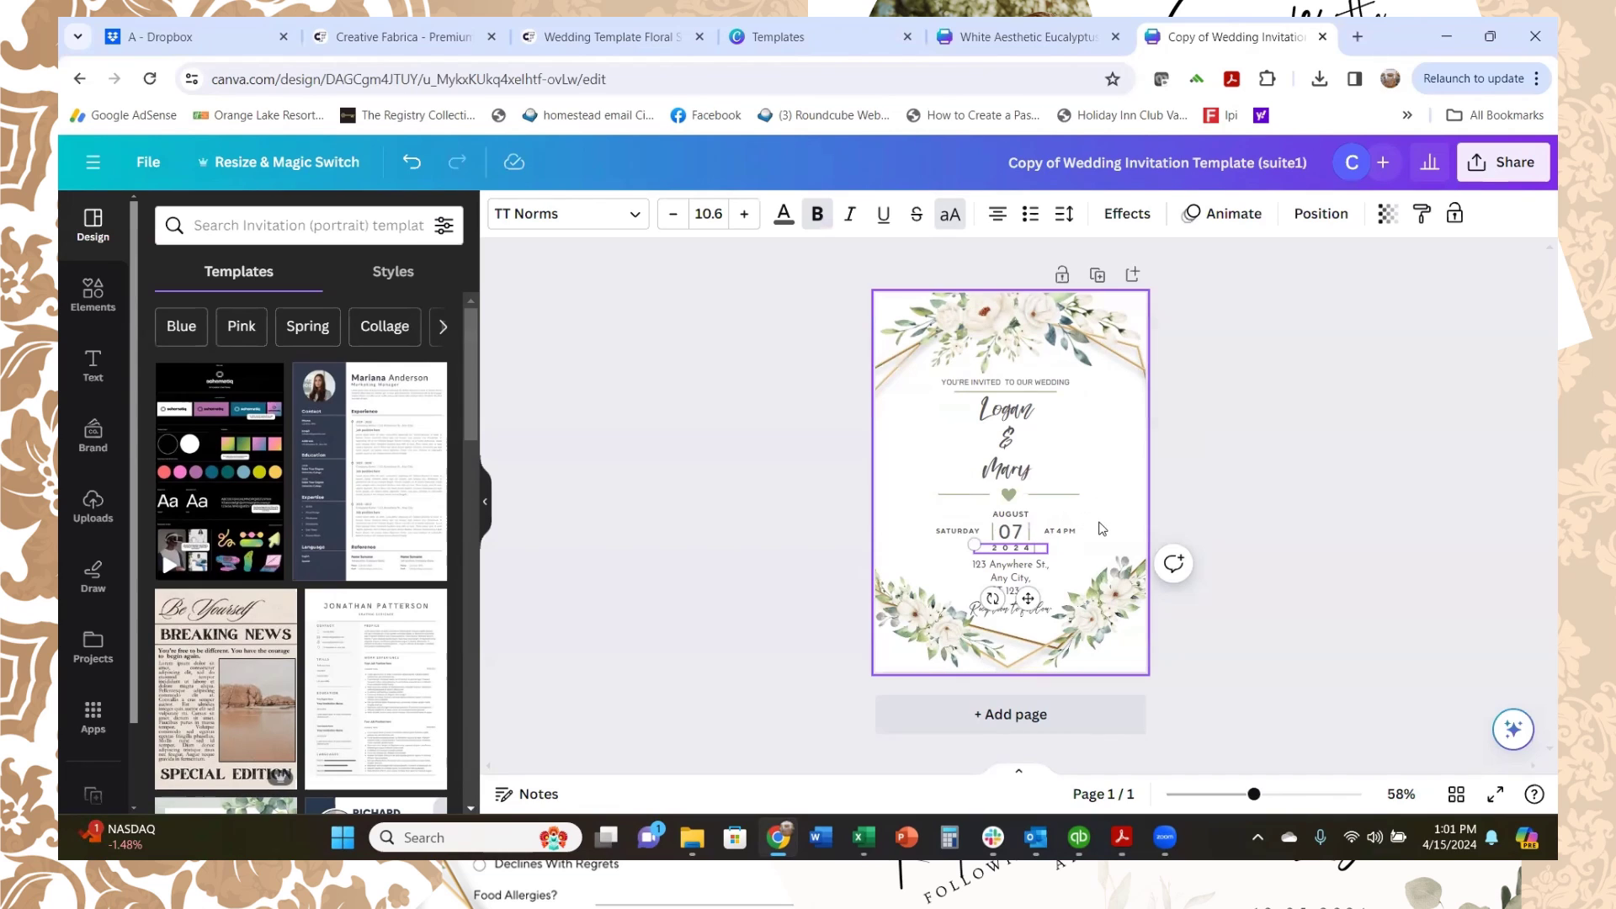
pyautogui.click(1009, 613)
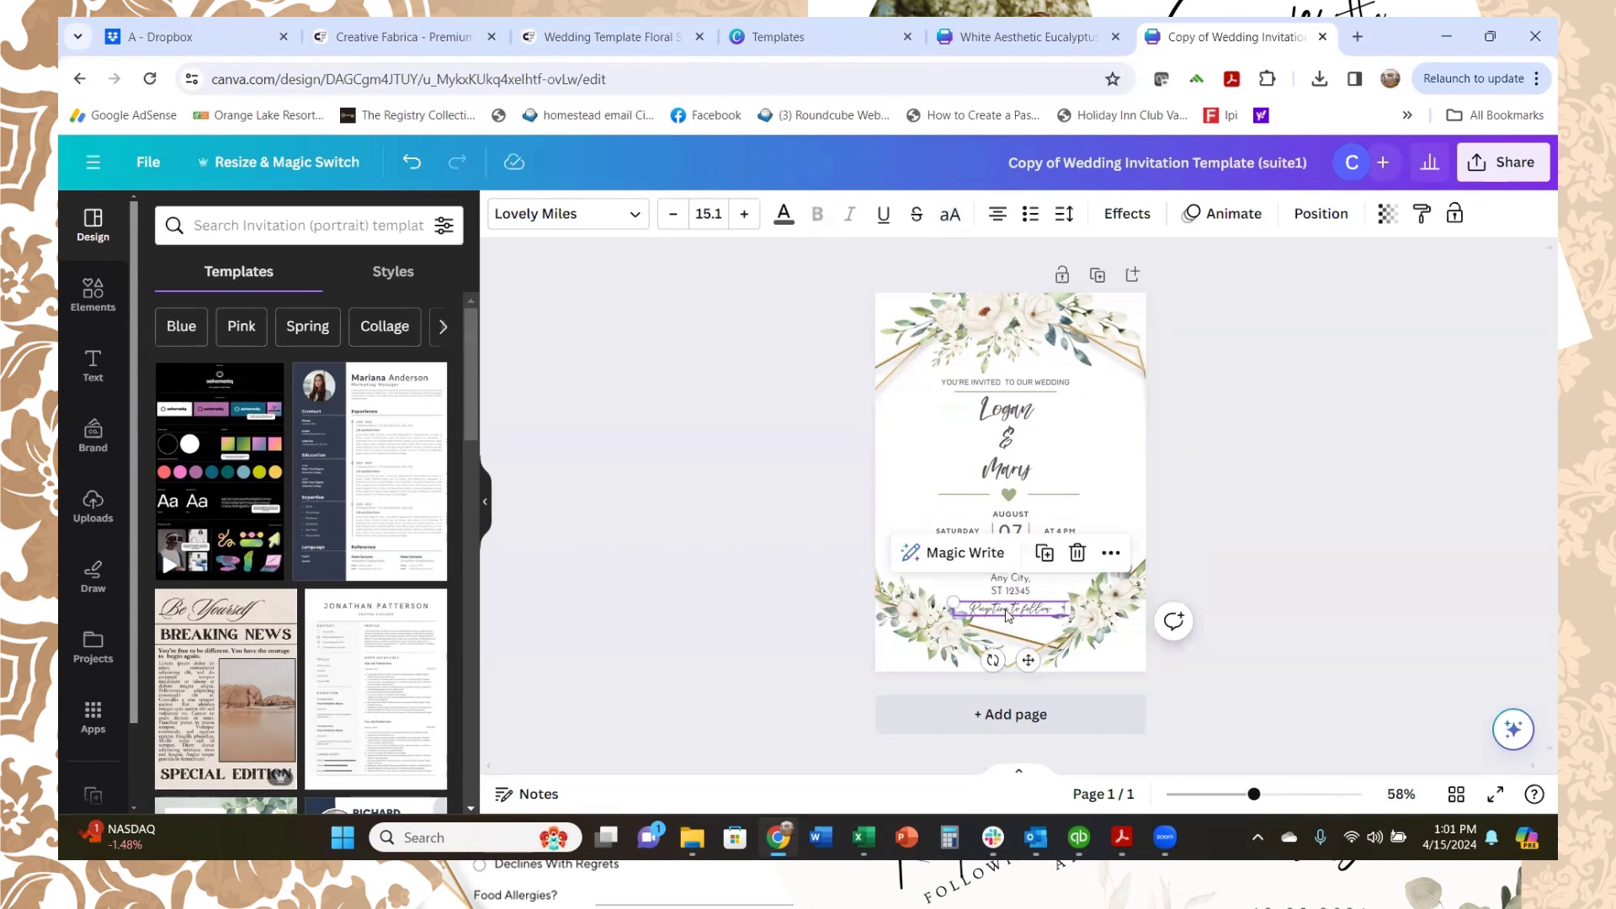
pyautogui.click(1124, 581)
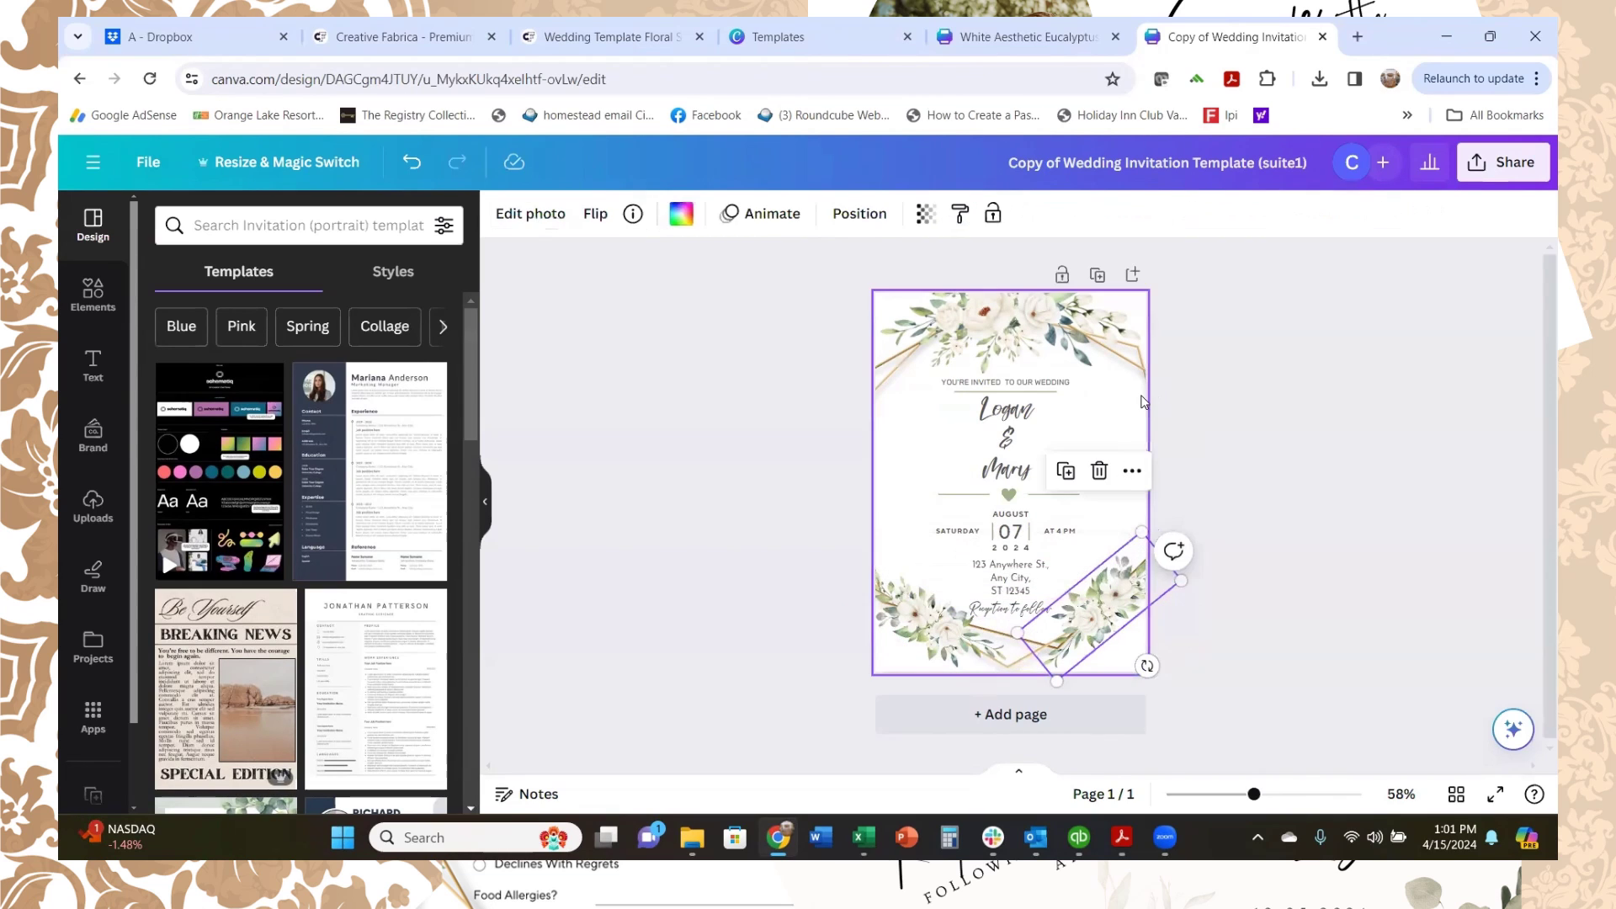
pyautogui.click(1143, 403)
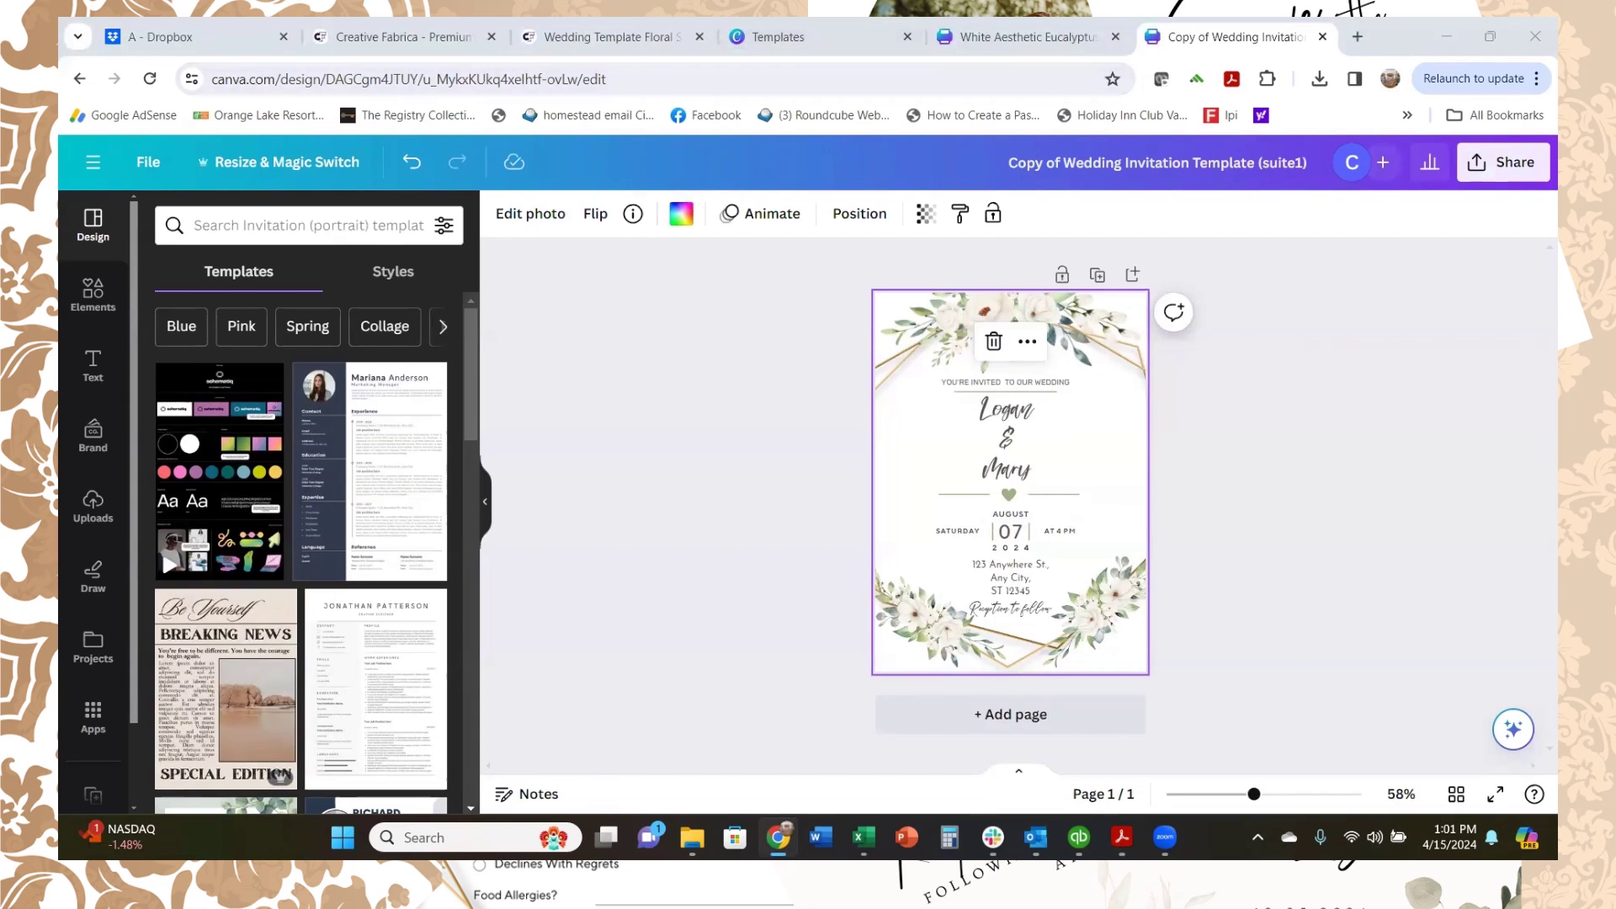
# Step: Back in the template-links PDF, open the details card's Canva template link
pyautogui.hotkey('alt', 'Tab')
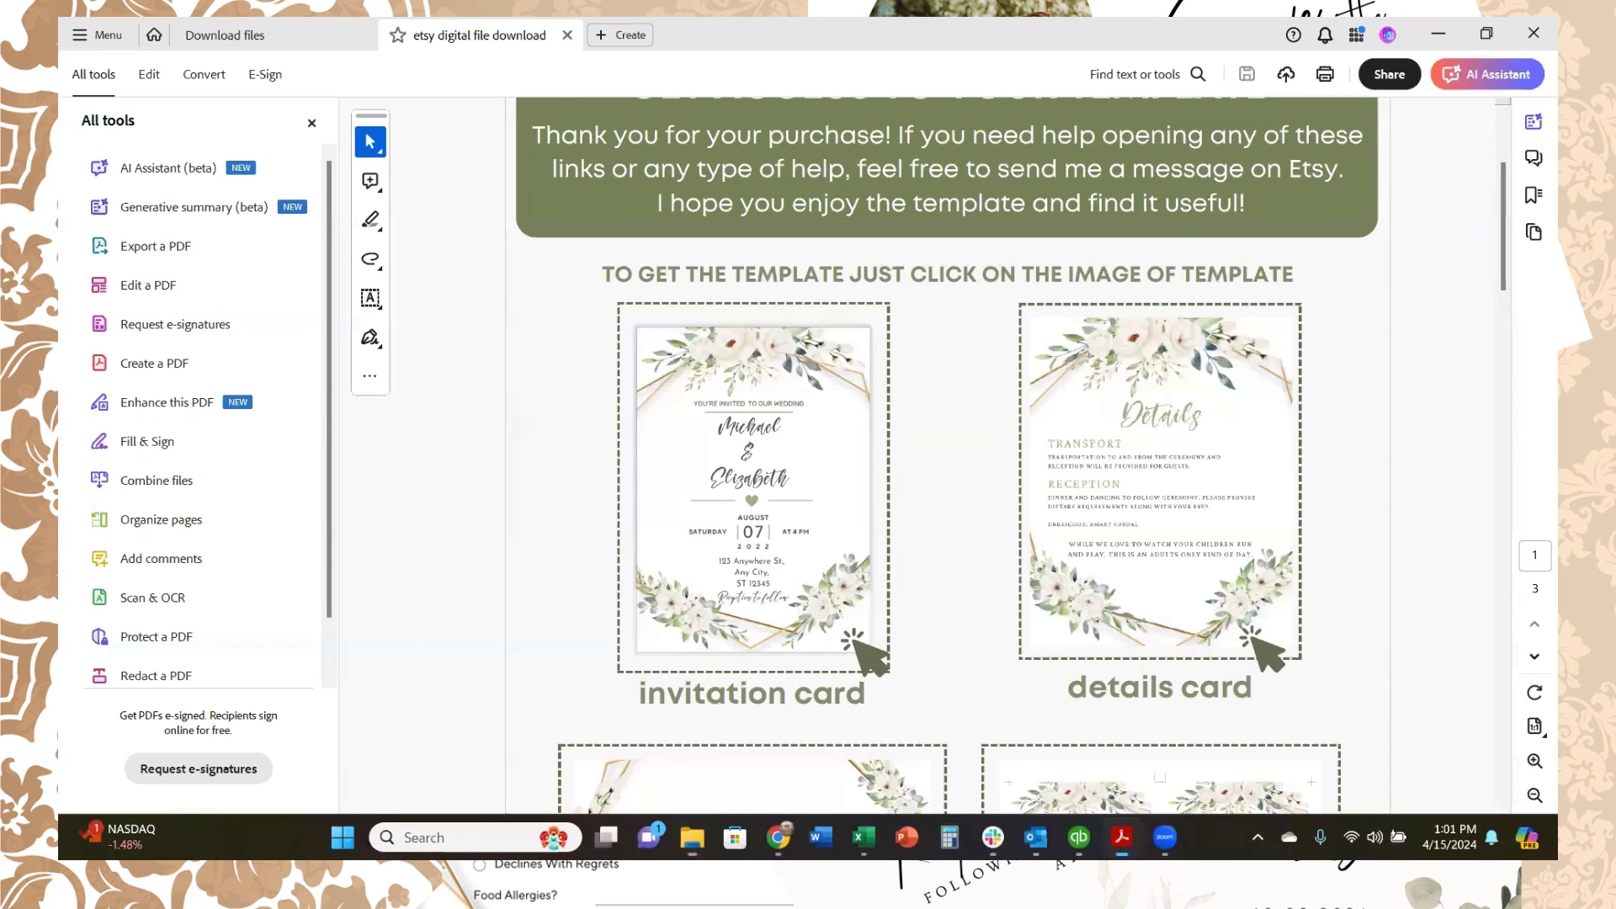
pyautogui.scroll(-1, 1143, 480)
pyautogui.click(1147, 448)
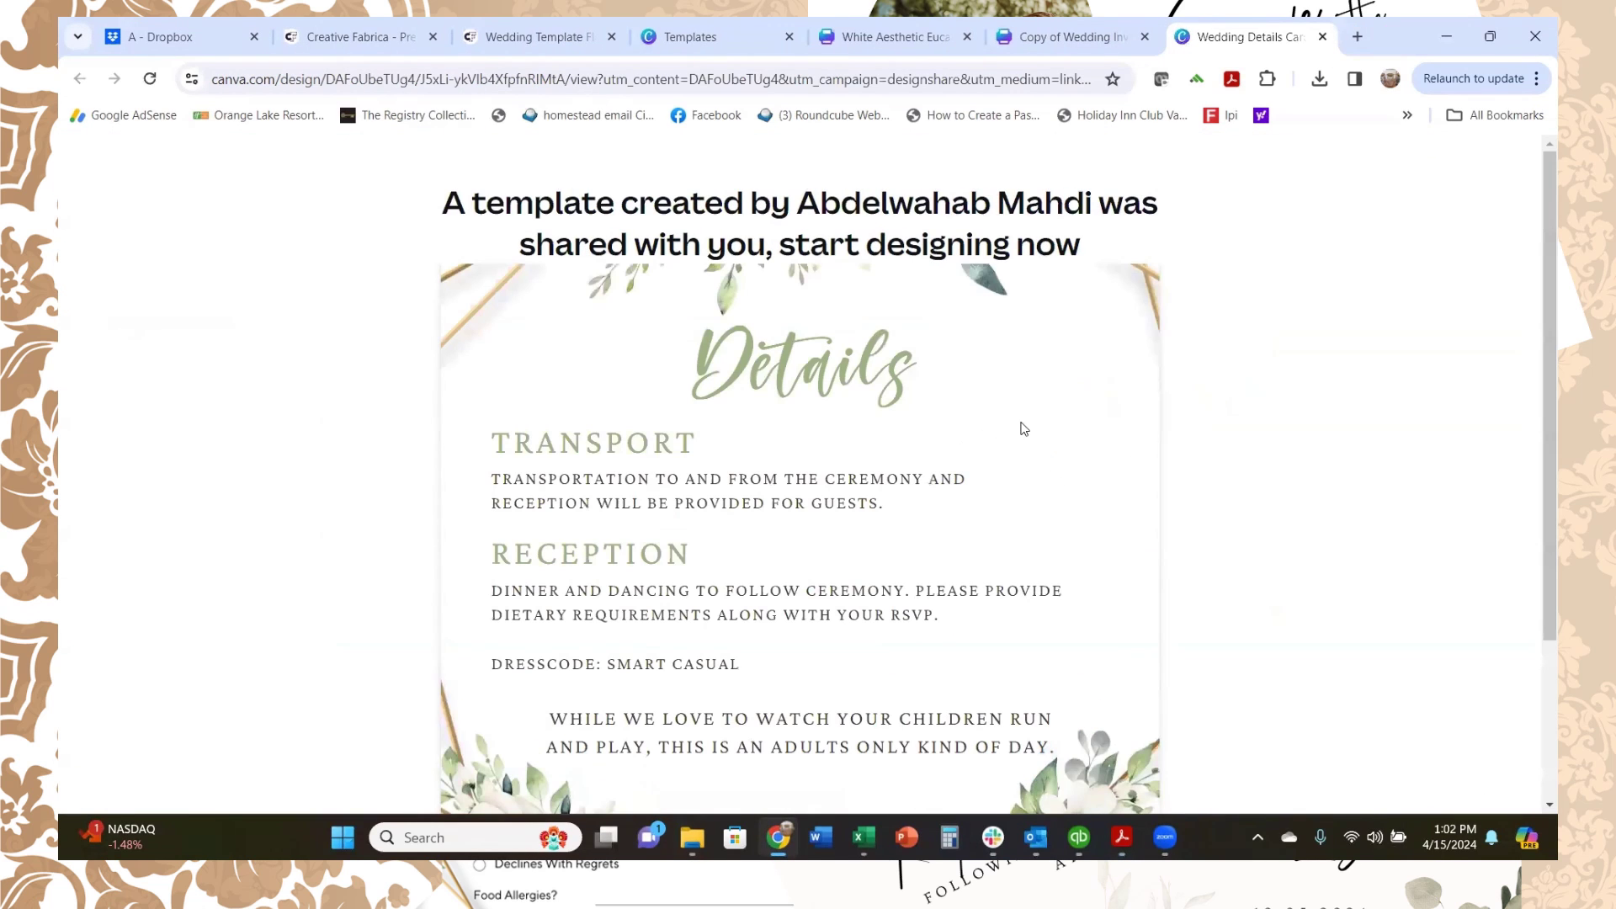
pyautogui.scroll(-3, 942, 667)
# Step: Make an editable Details card copy, zoom it to 115%, and return to the Acrobat PDF
pyautogui.click(838, 706)
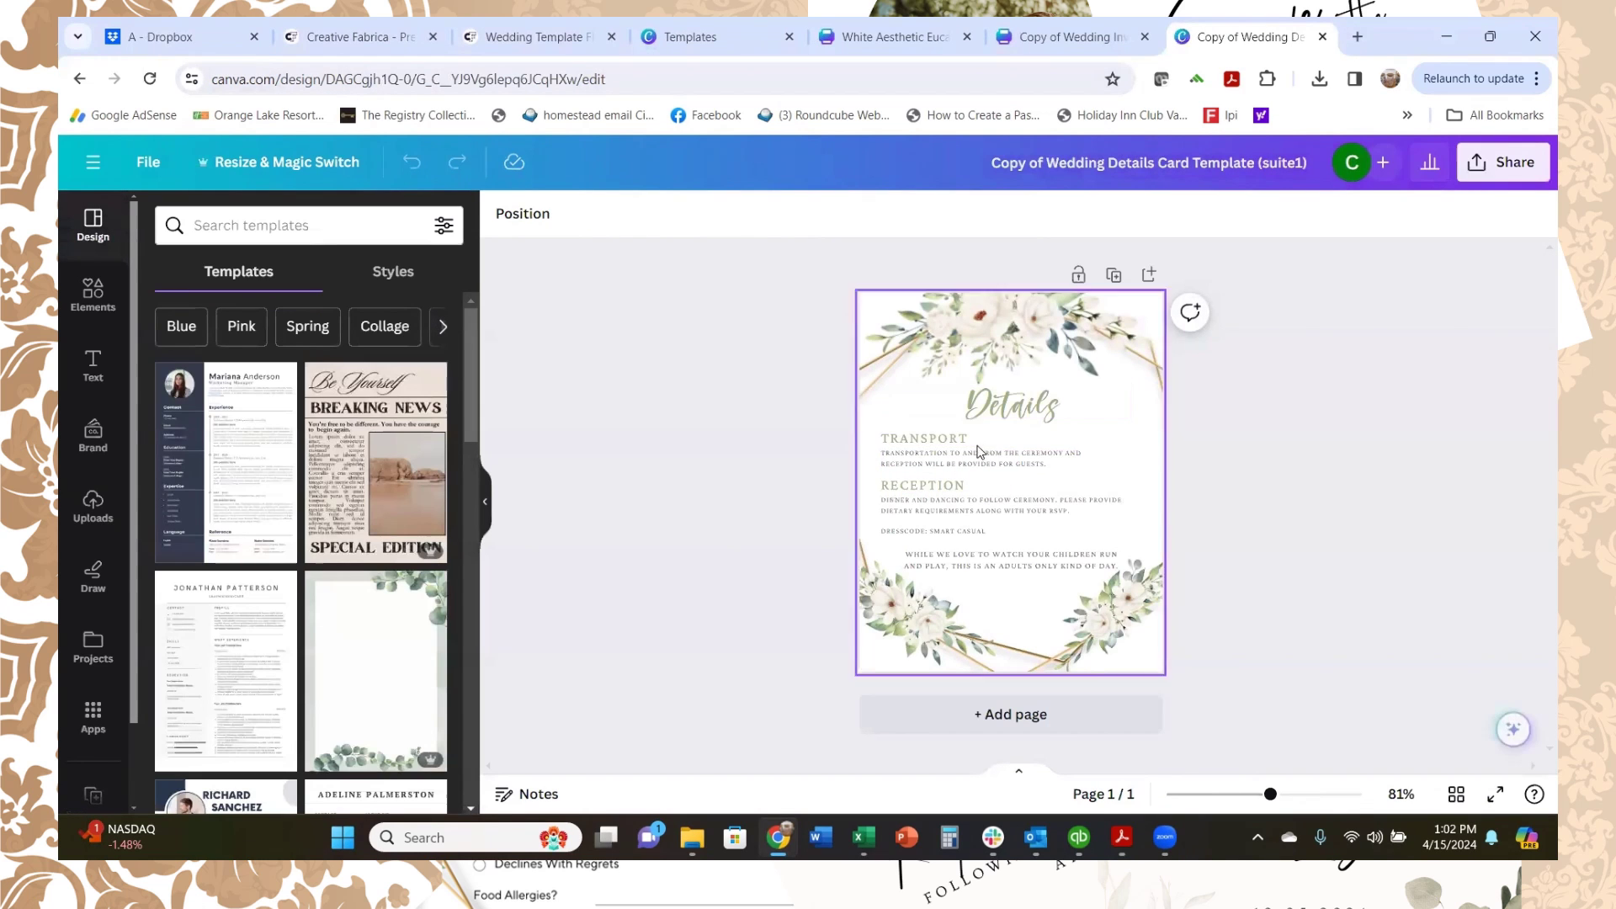
pyautogui.click(1288, 795)
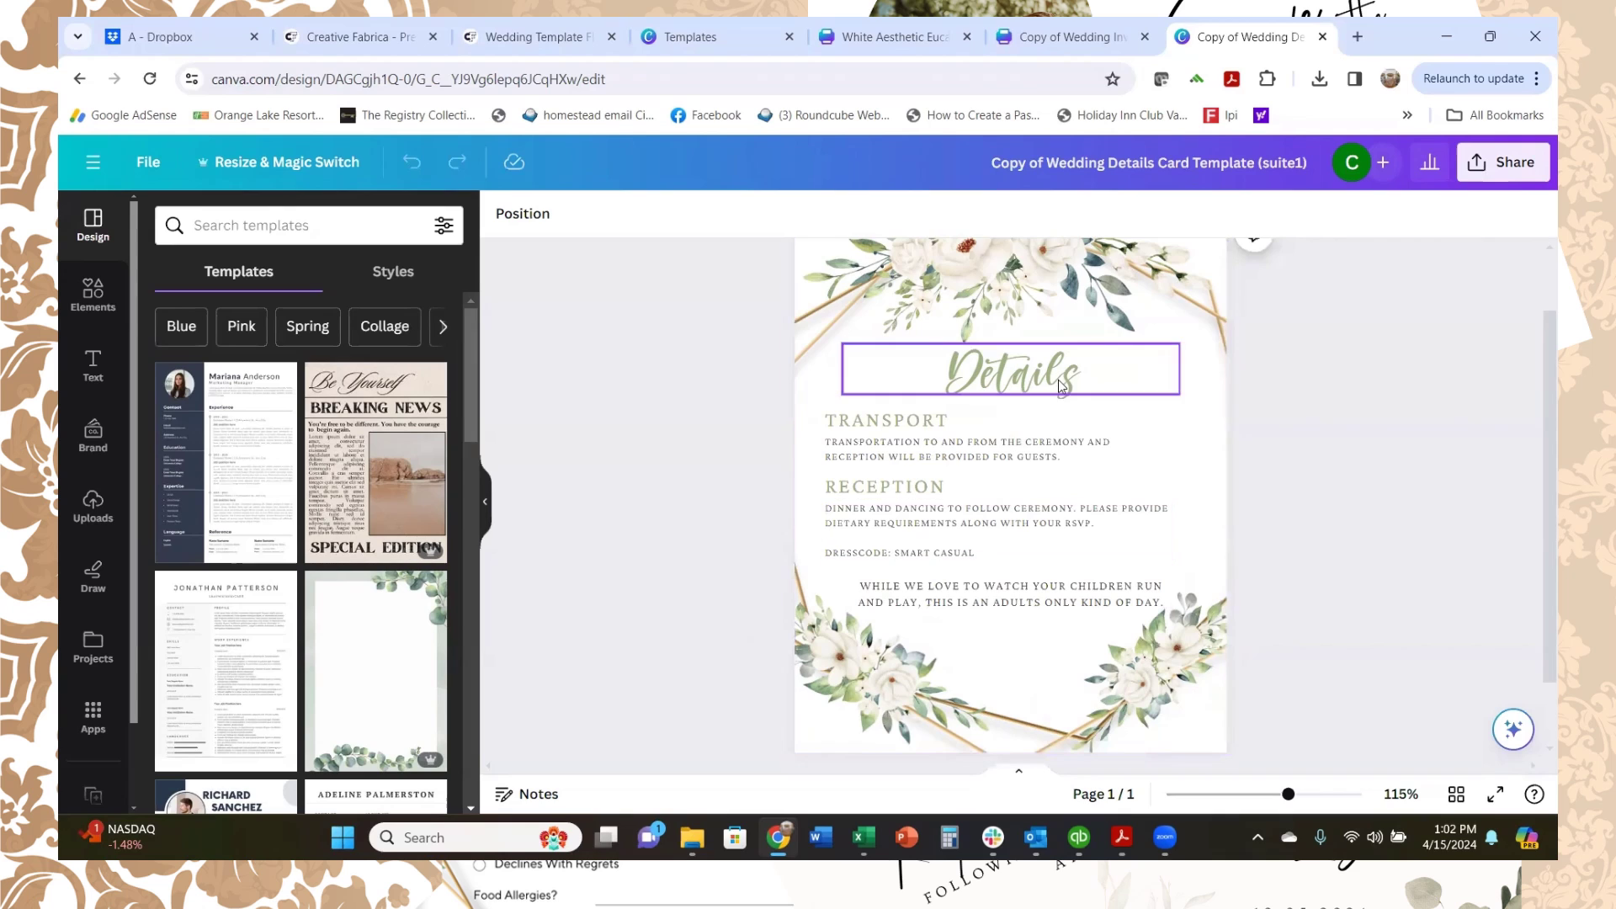
pyautogui.scroll(-1, 1066, 388)
pyautogui.scroll(2, 1066, 389)
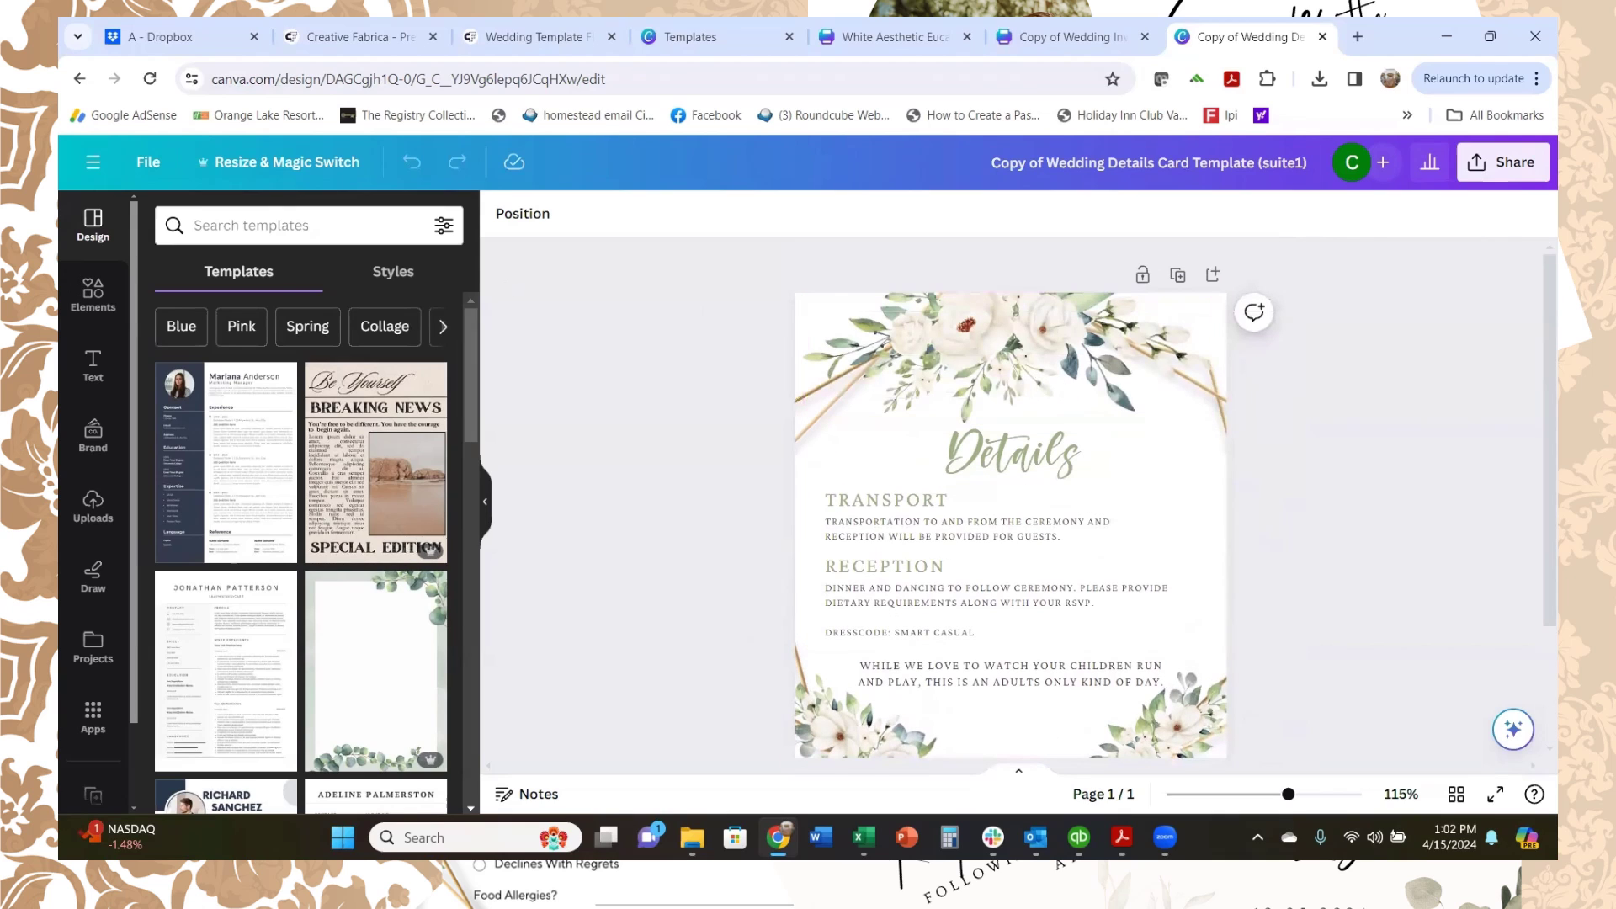
pyautogui.hotkey('alt', 'Tab')
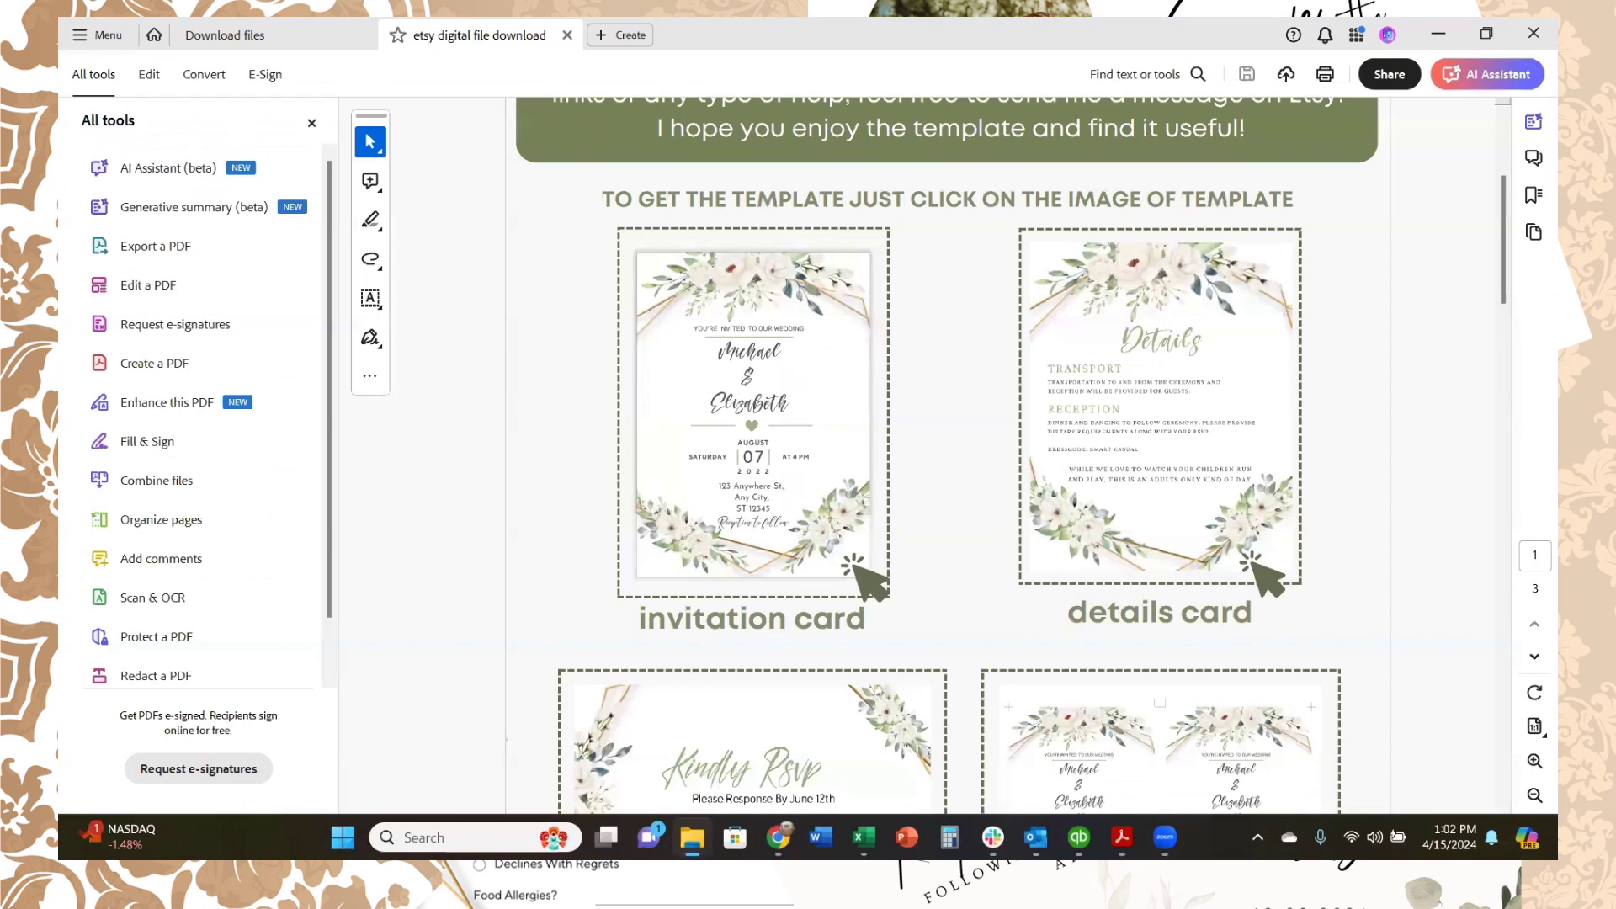
# Step: Open the RSVP card link and create 'Copy of Wedding RSVP Template (suite1)'
pyautogui.scroll(-2, 775, 548)
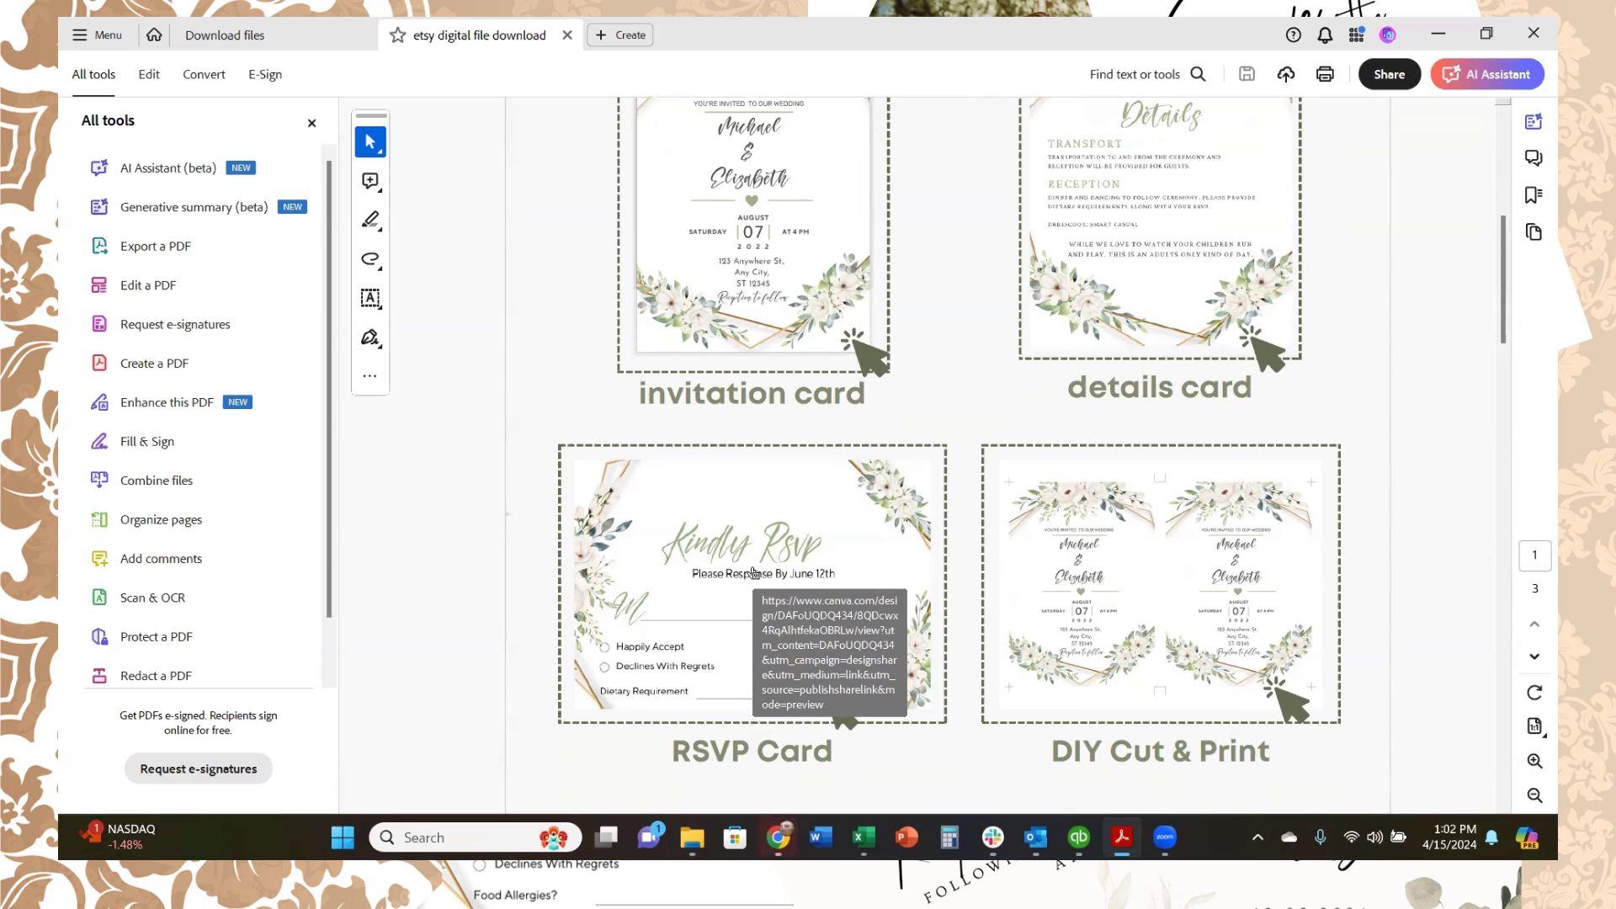
pyautogui.click(753, 577)
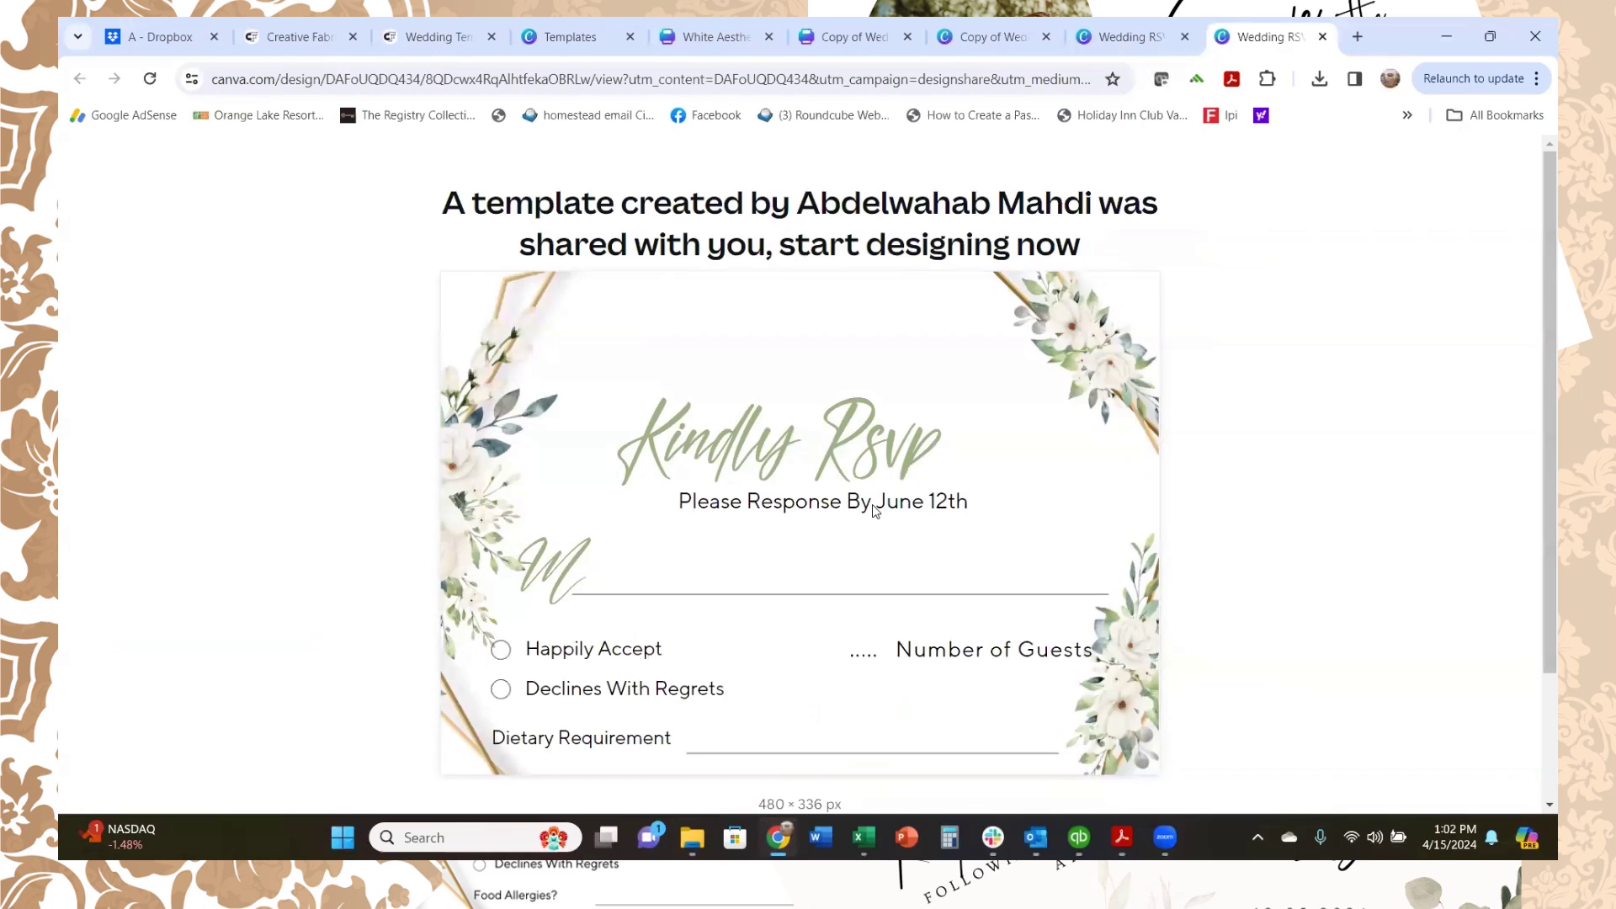
pyautogui.scroll(-2, 880, 509)
pyautogui.click(836, 711)
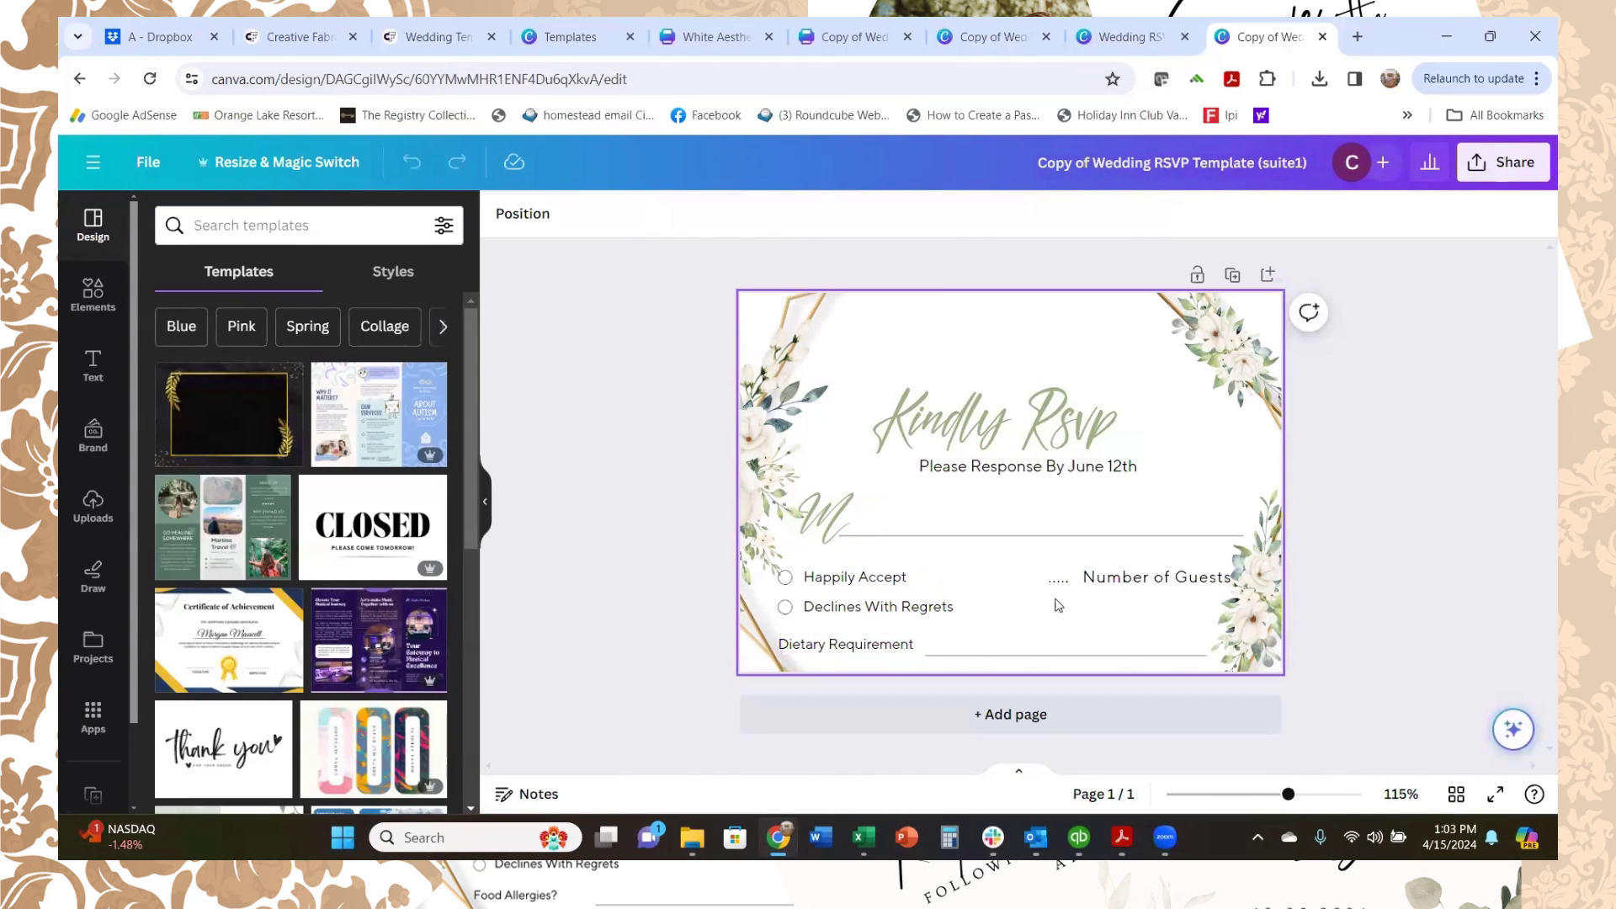
# Step: Retype 'Dietary Requirement' as 'Food Allergies?', delete 'Kindly' from the heading, and centre-align it
pyautogui.doubleClick(879, 650)
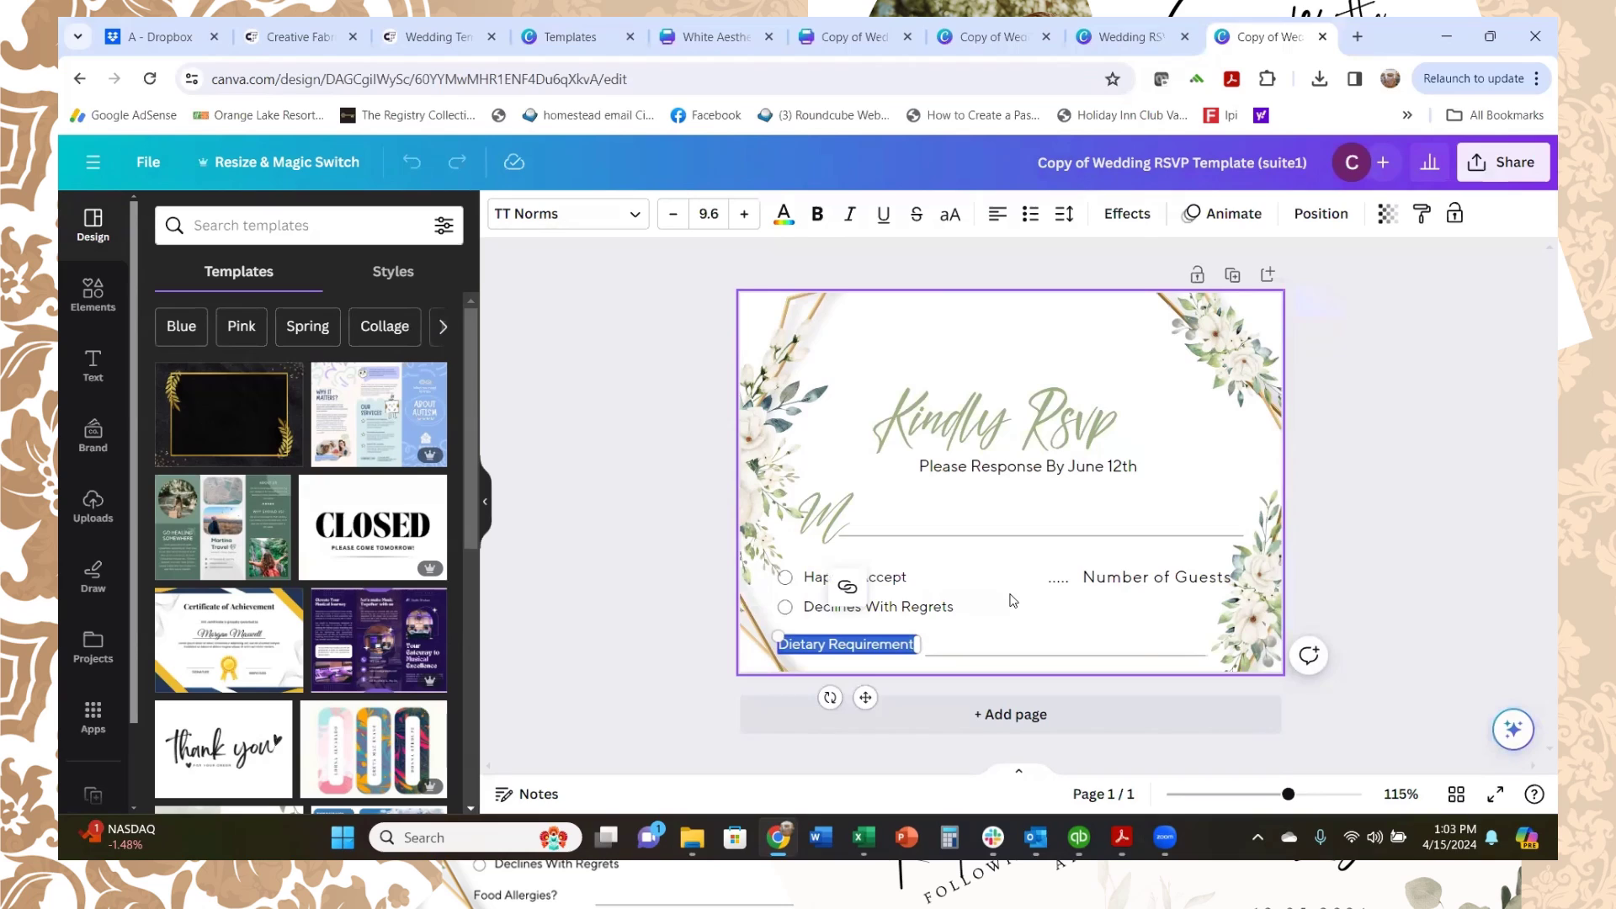
pyautogui.write('Fo')
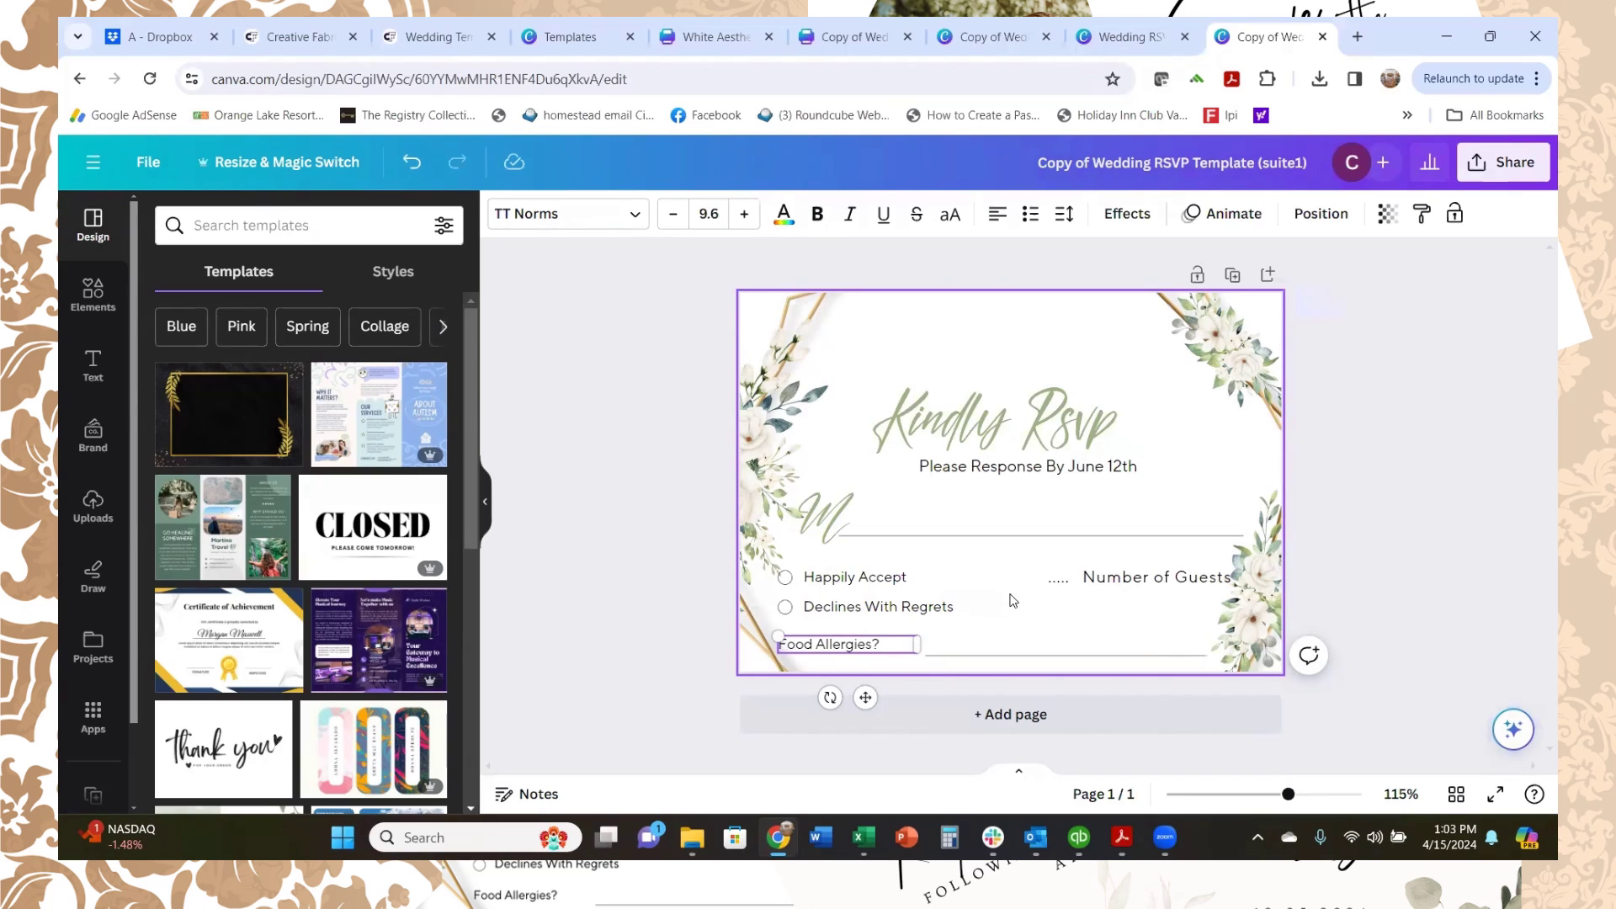
pyautogui.click(1027, 428)
pyautogui.click(1027, 428)
pyautogui.click(1027, 427)
pyautogui.press('BackSpace')
pyautogui.press('BackSpace')
pyautogui.press('BackSpace')
pyautogui.press('BackSpace')
pyautogui.press('BackSpace')
pyautogui.press('BackSpace')
pyautogui.press('BackSpace')
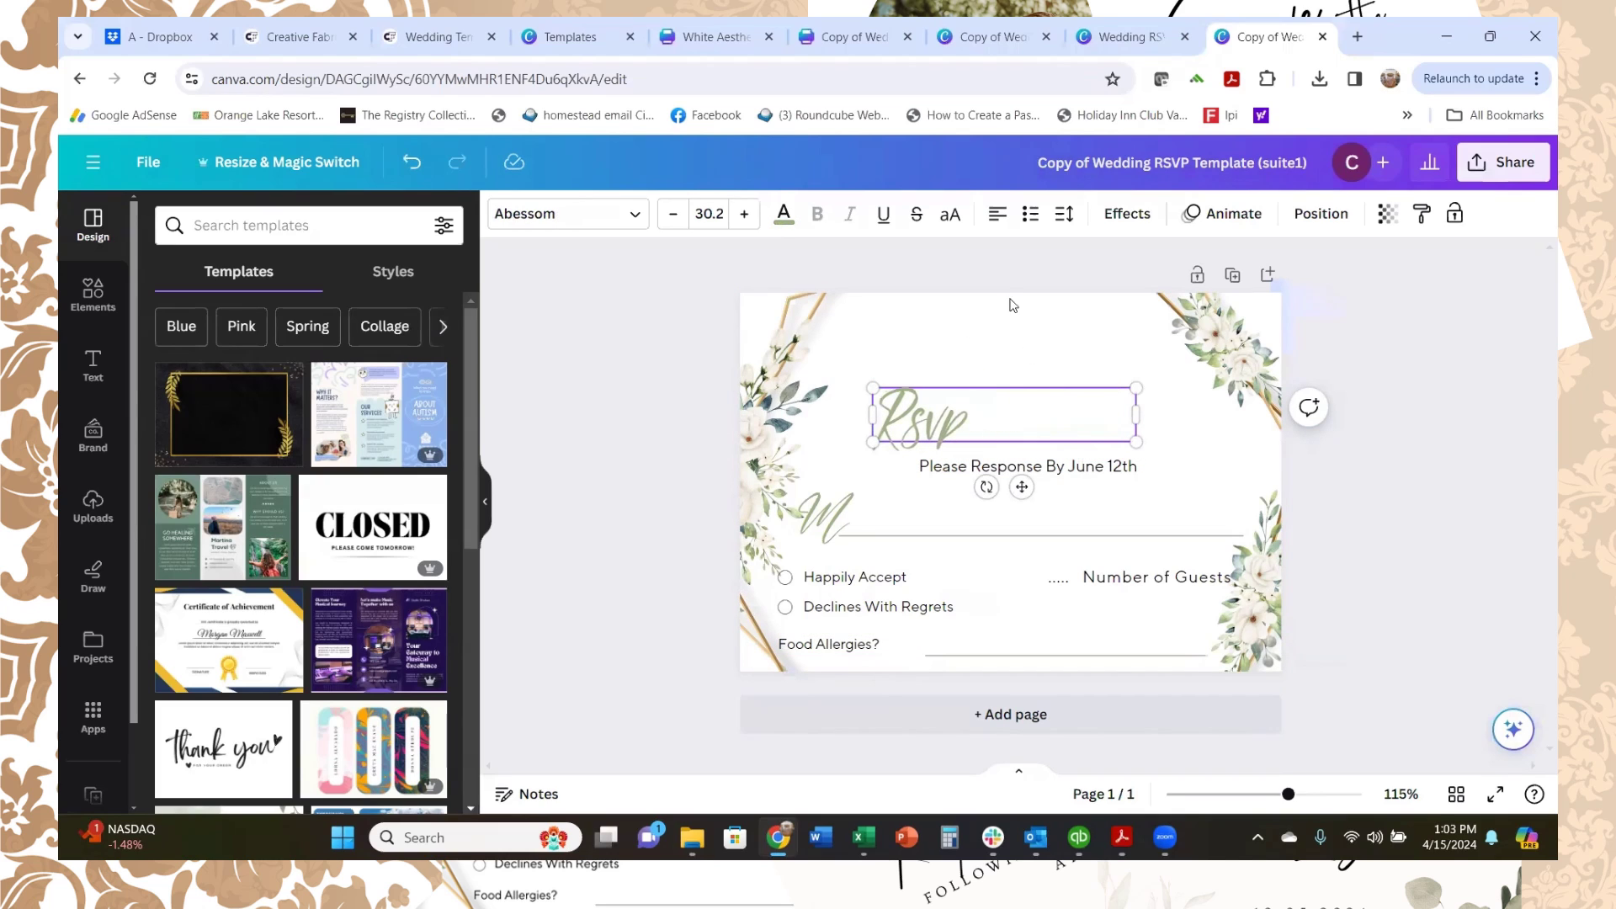
pyautogui.click(1000, 216)
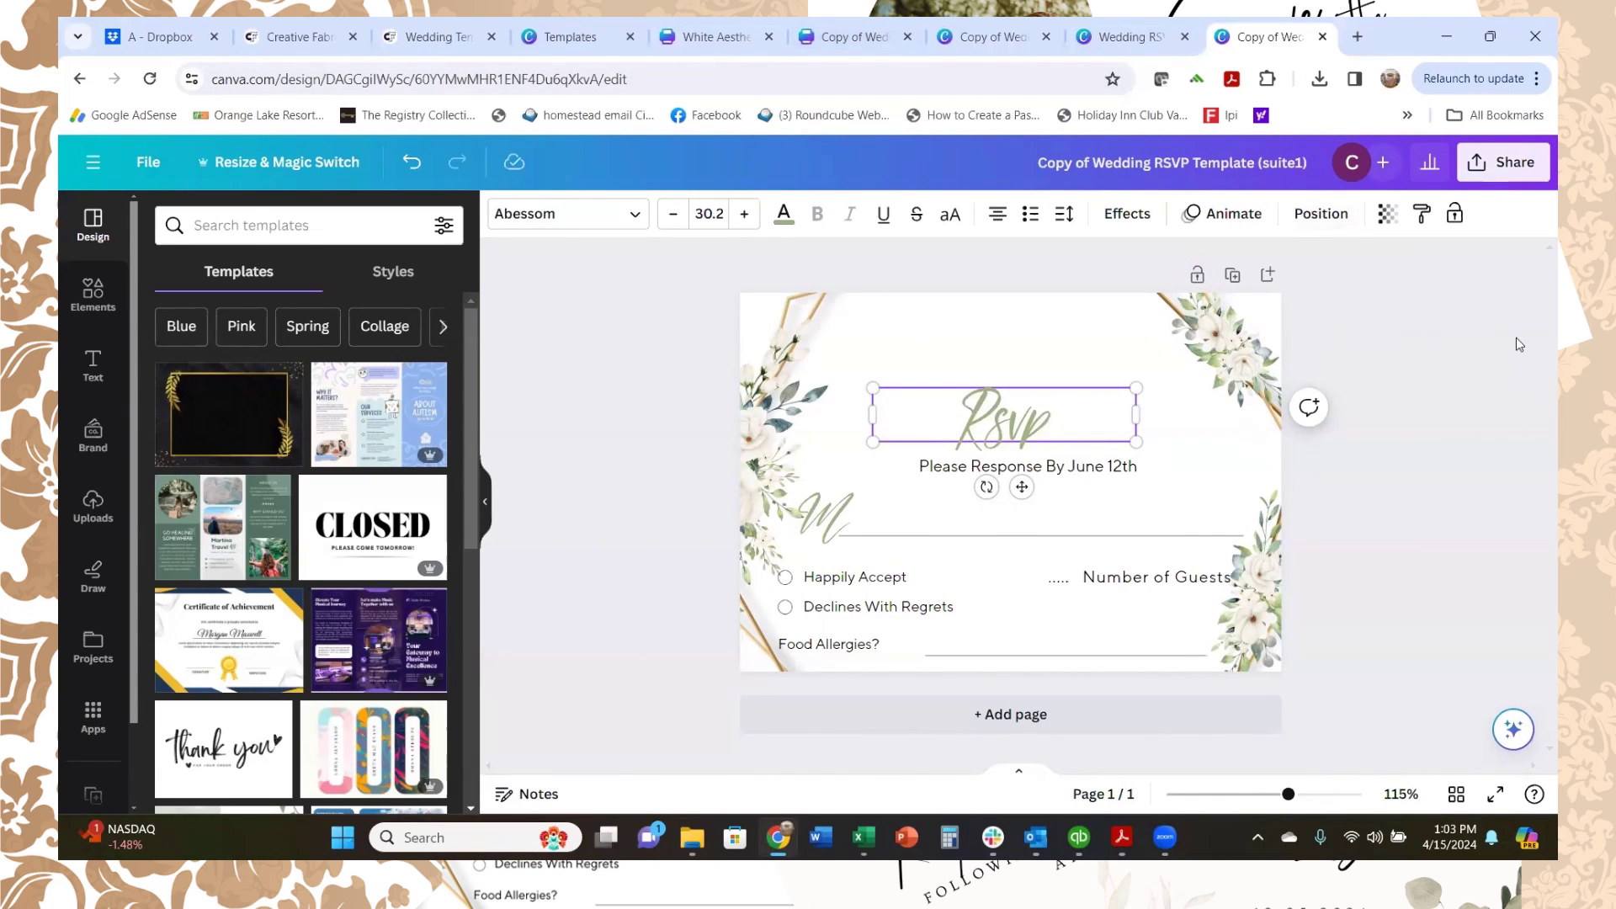
# Step: Download the edited RSVP card as a 92.4 KB PNG file
pyautogui.click(1479, 165)
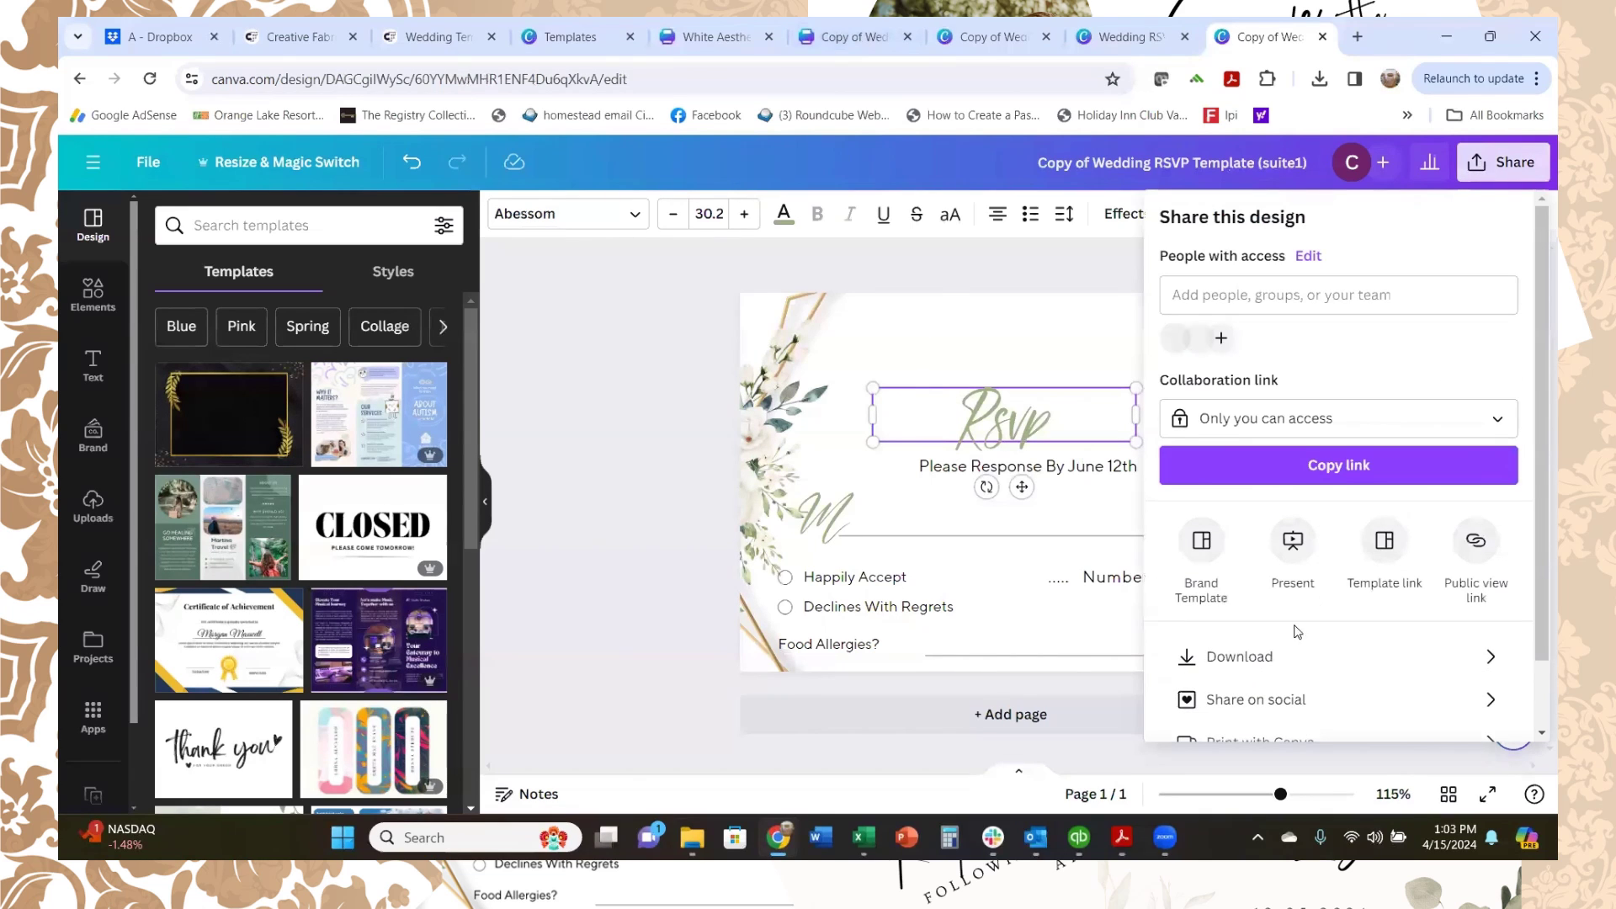
pyautogui.click(1234, 657)
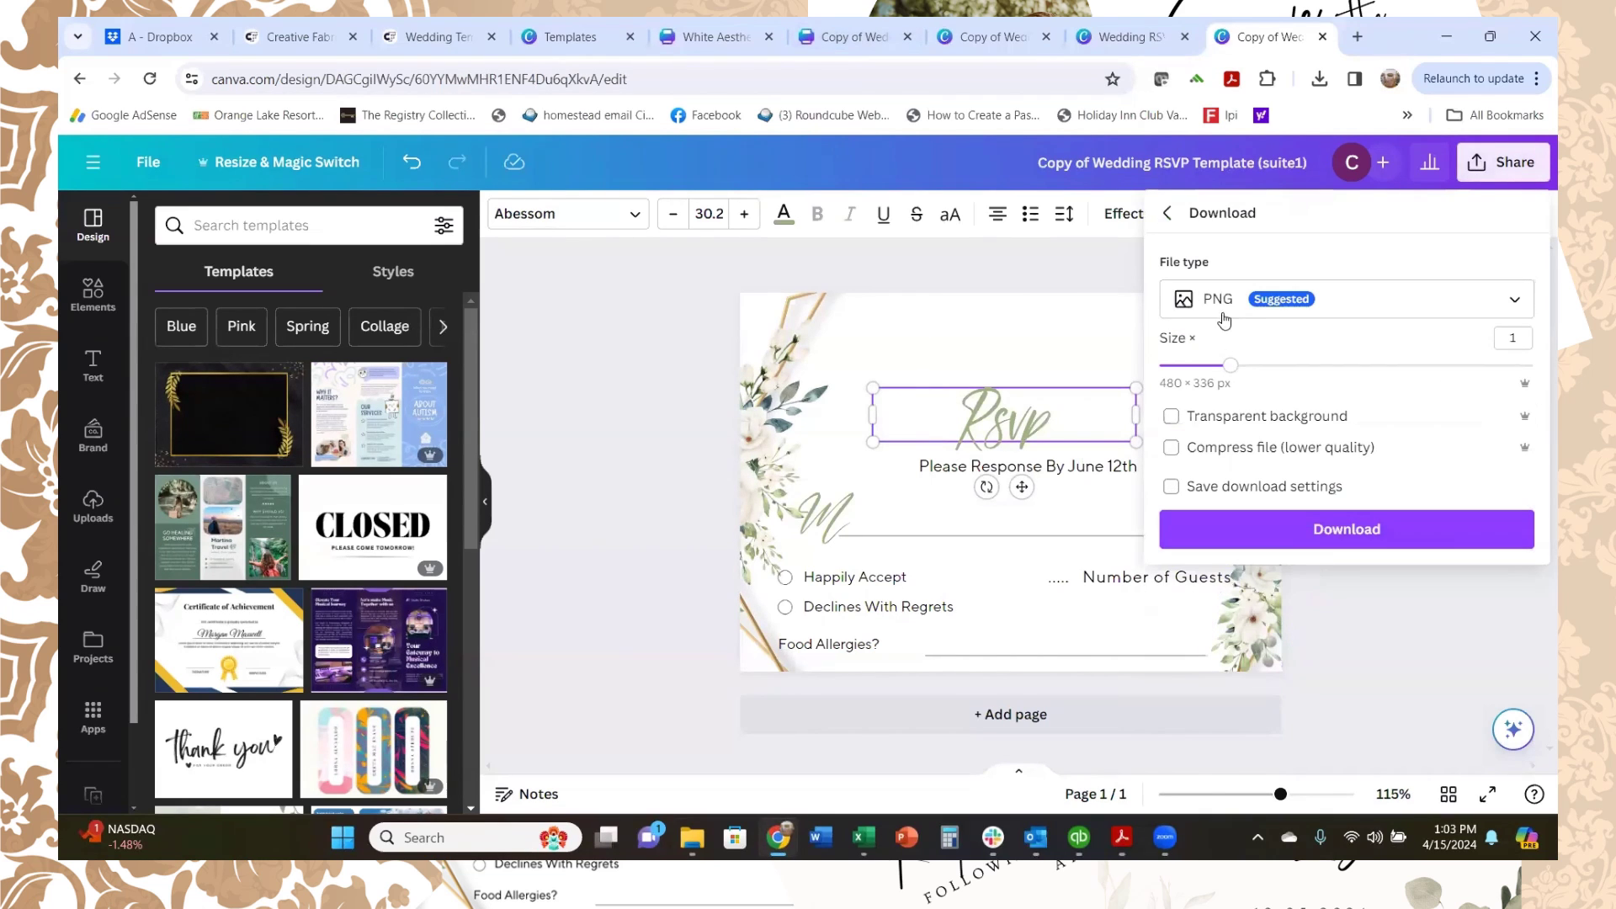
pyautogui.click(1278, 547)
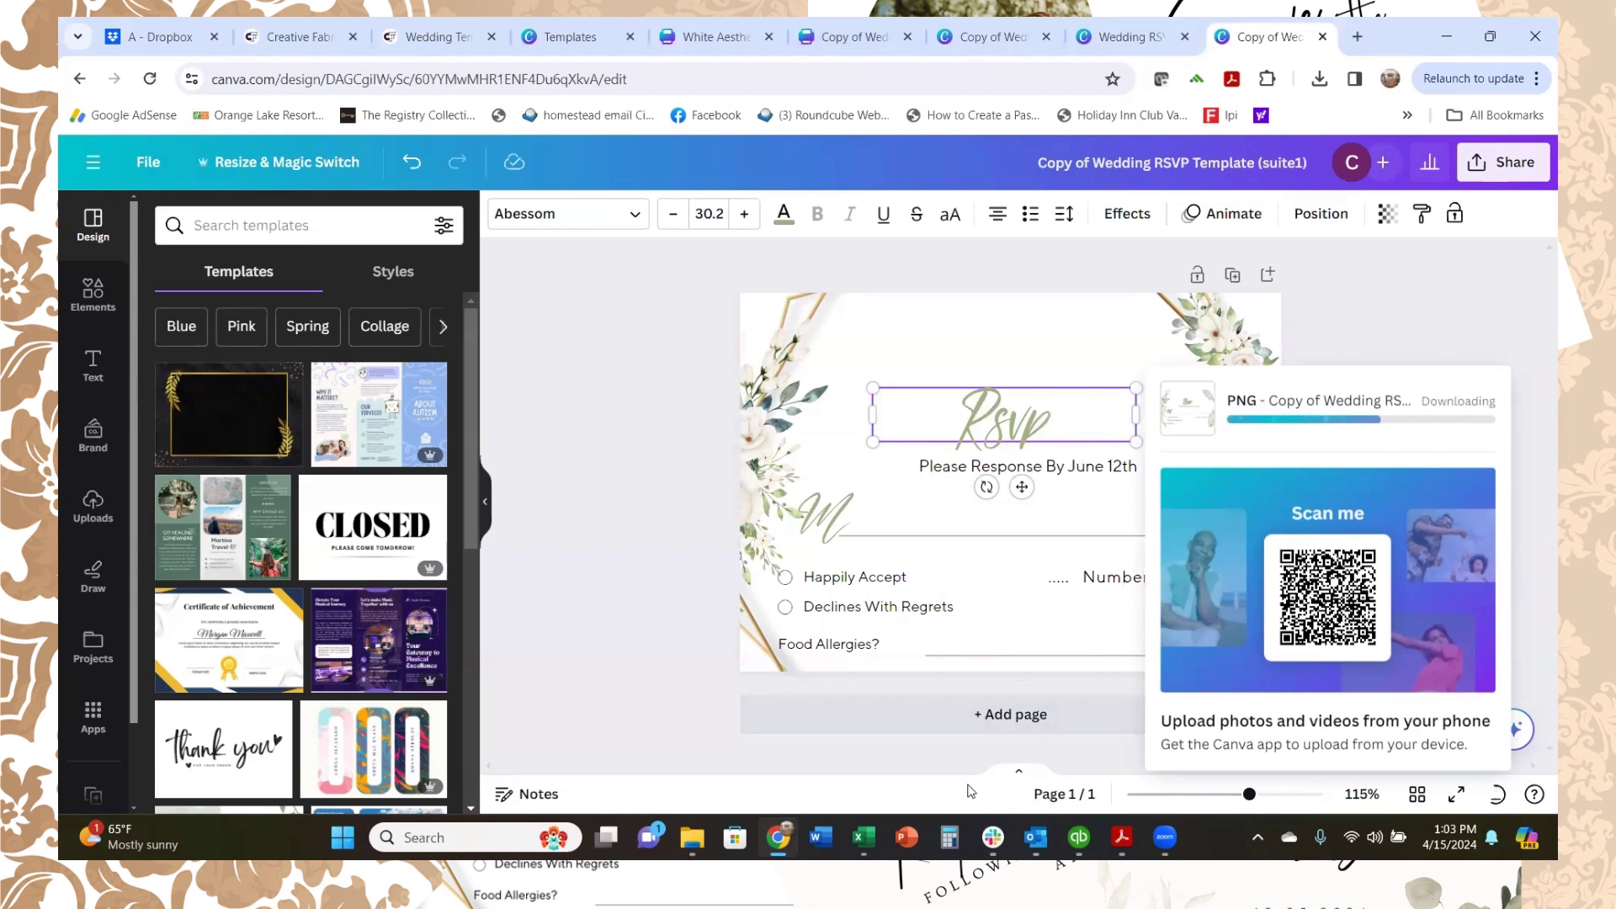
pyautogui.click(996, 40)
# Step: On the invitation copy, delete the opening invitation line, the decorative line and the AUGUST text
pyautogui.click(827, 48)
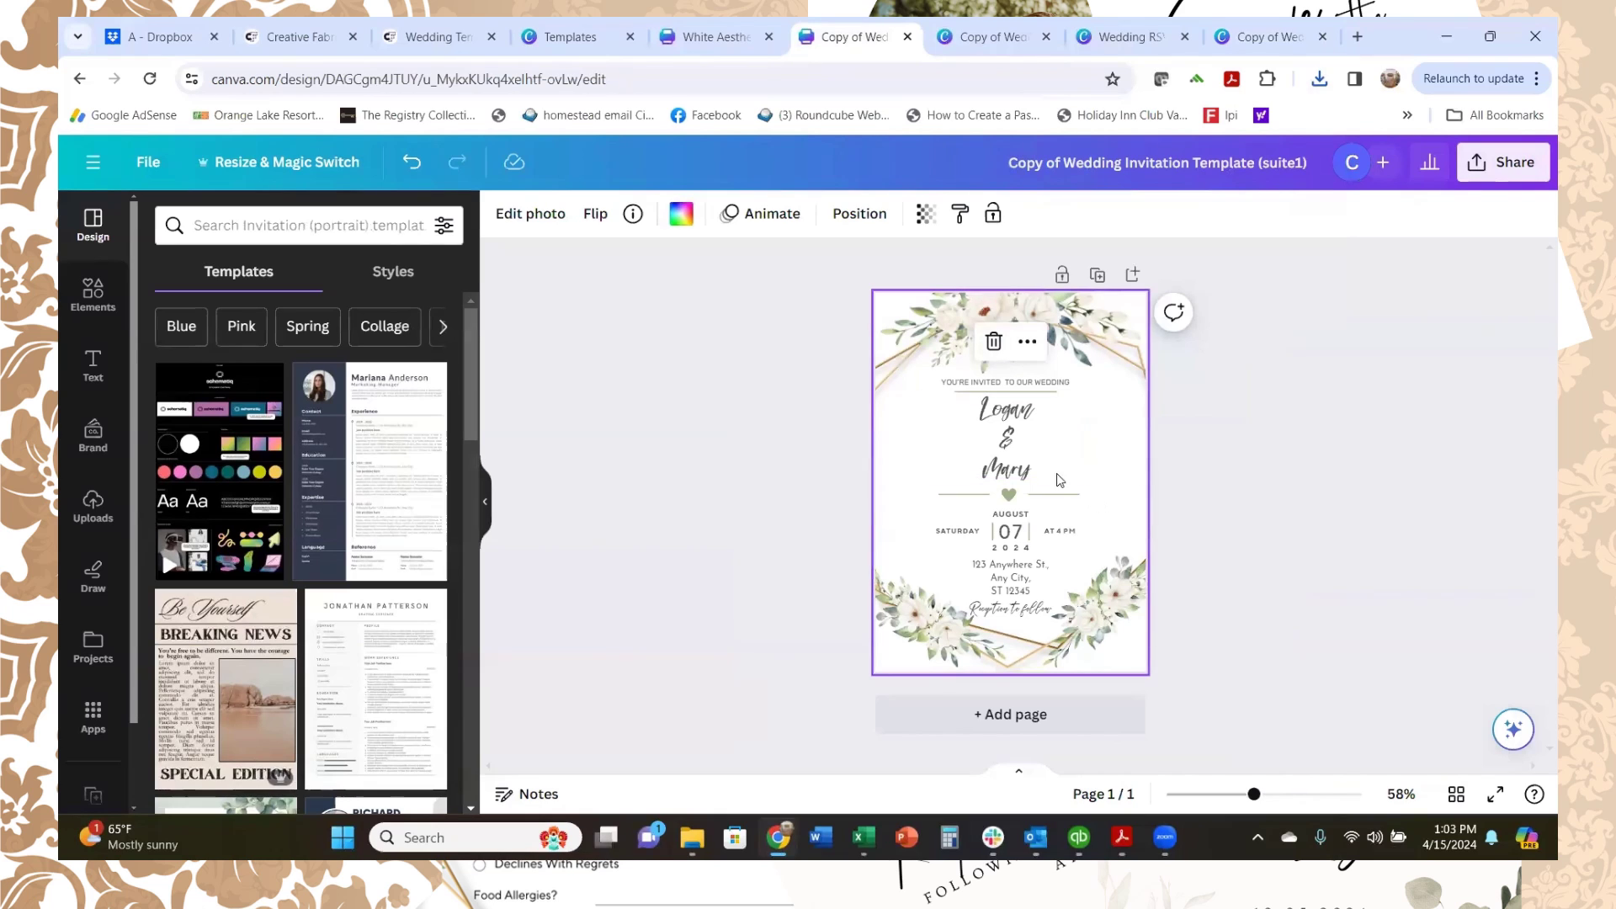
pyautogui.click(1033, 385)
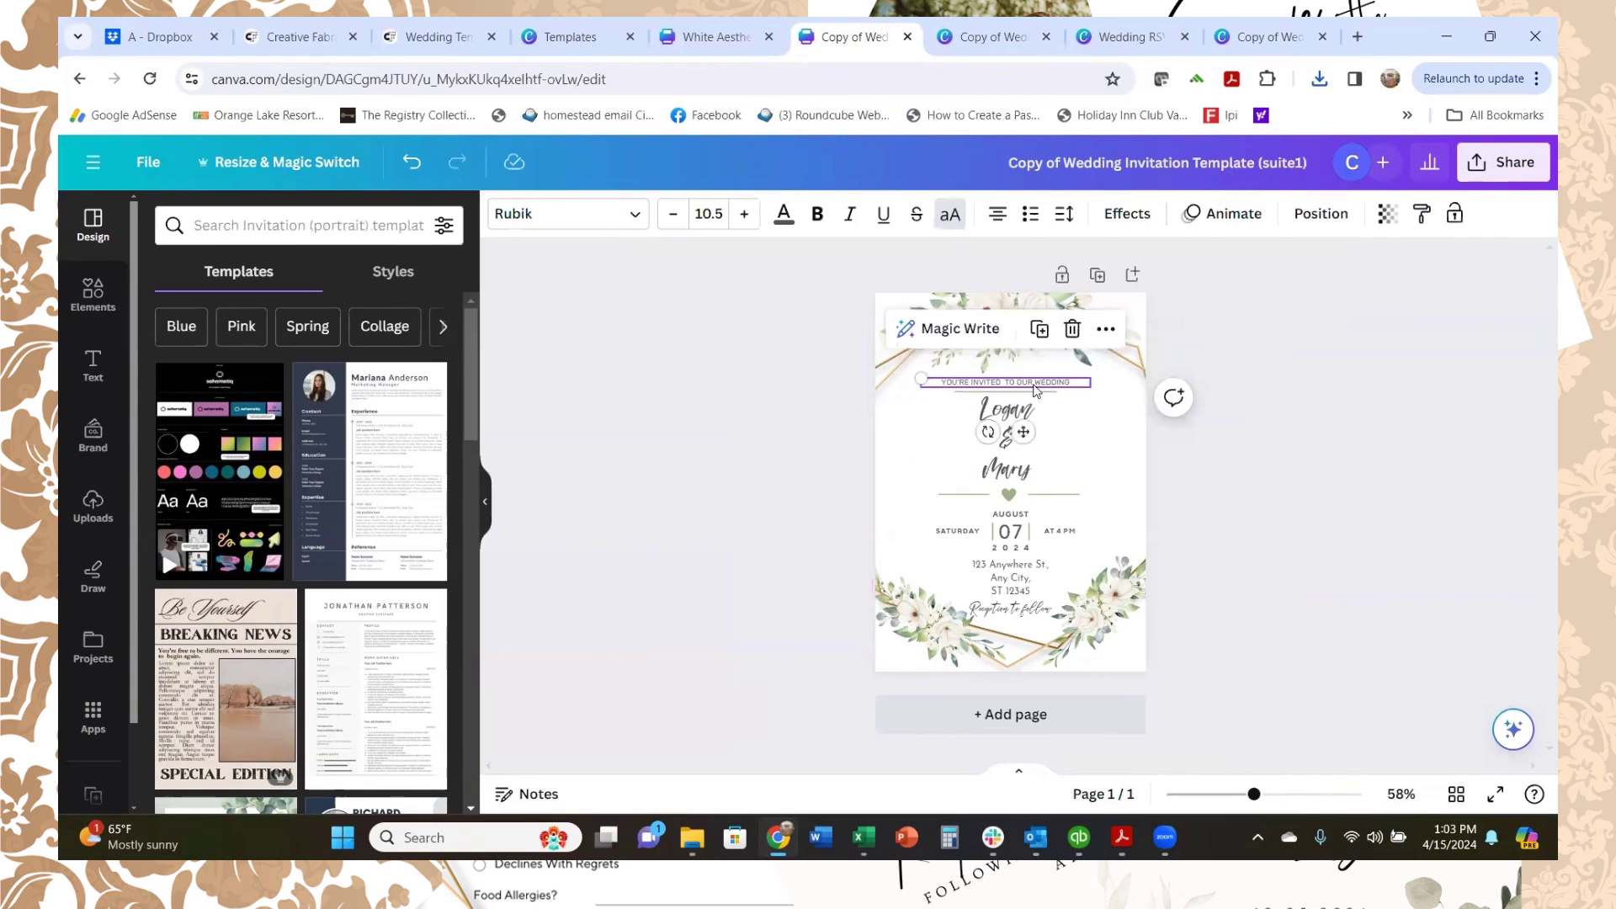
pyautogui.press('Delete')
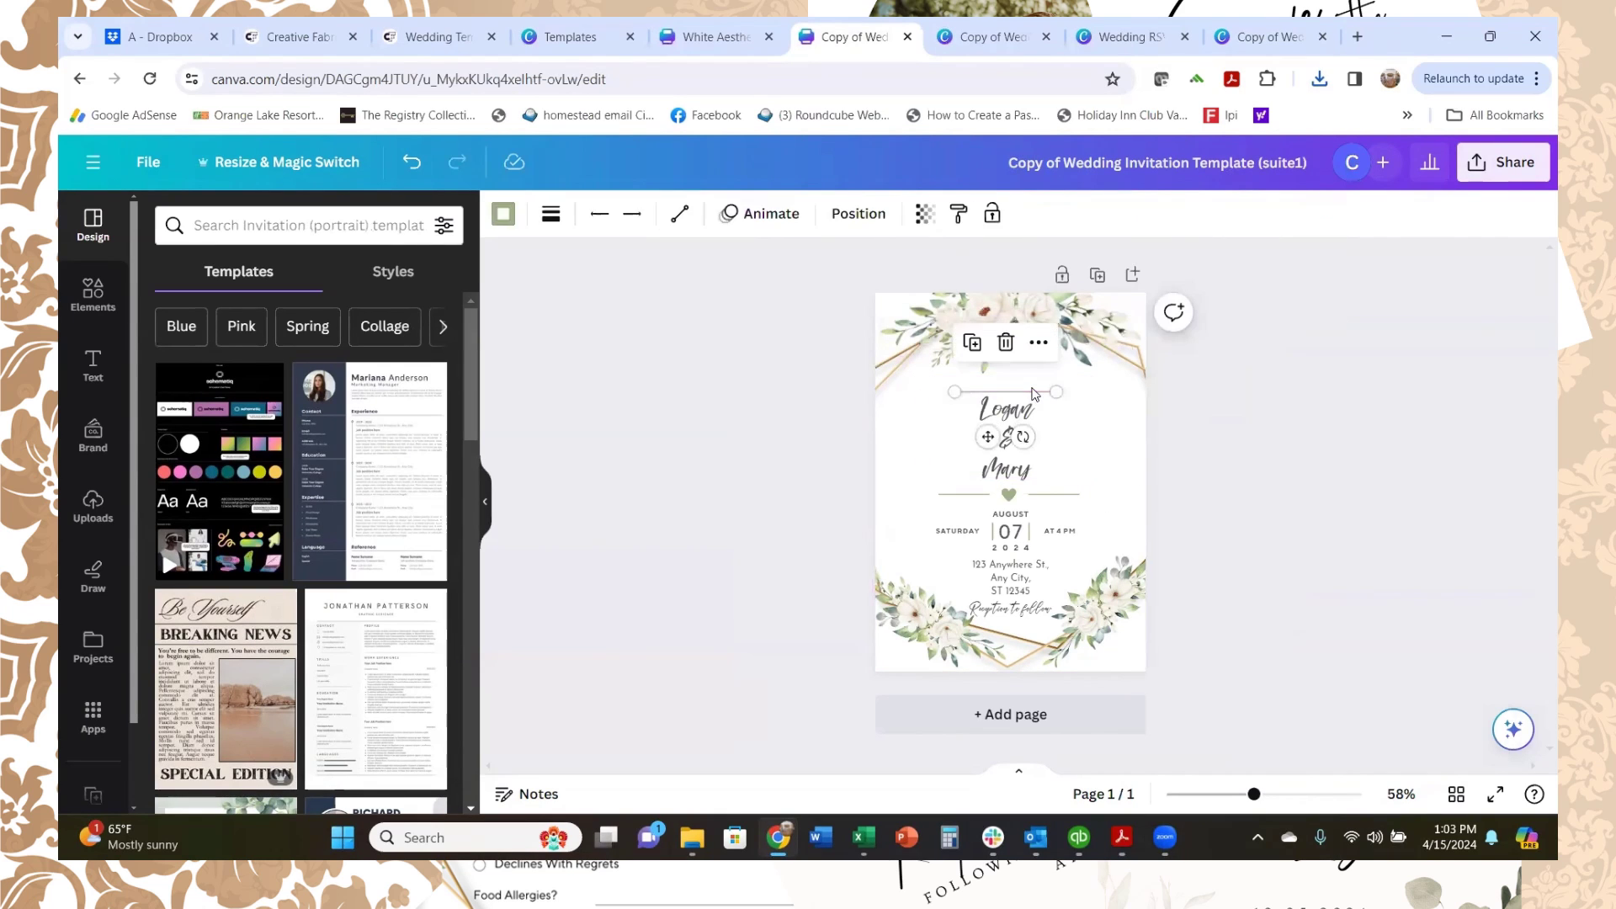
pyautogui.click(983, 495)
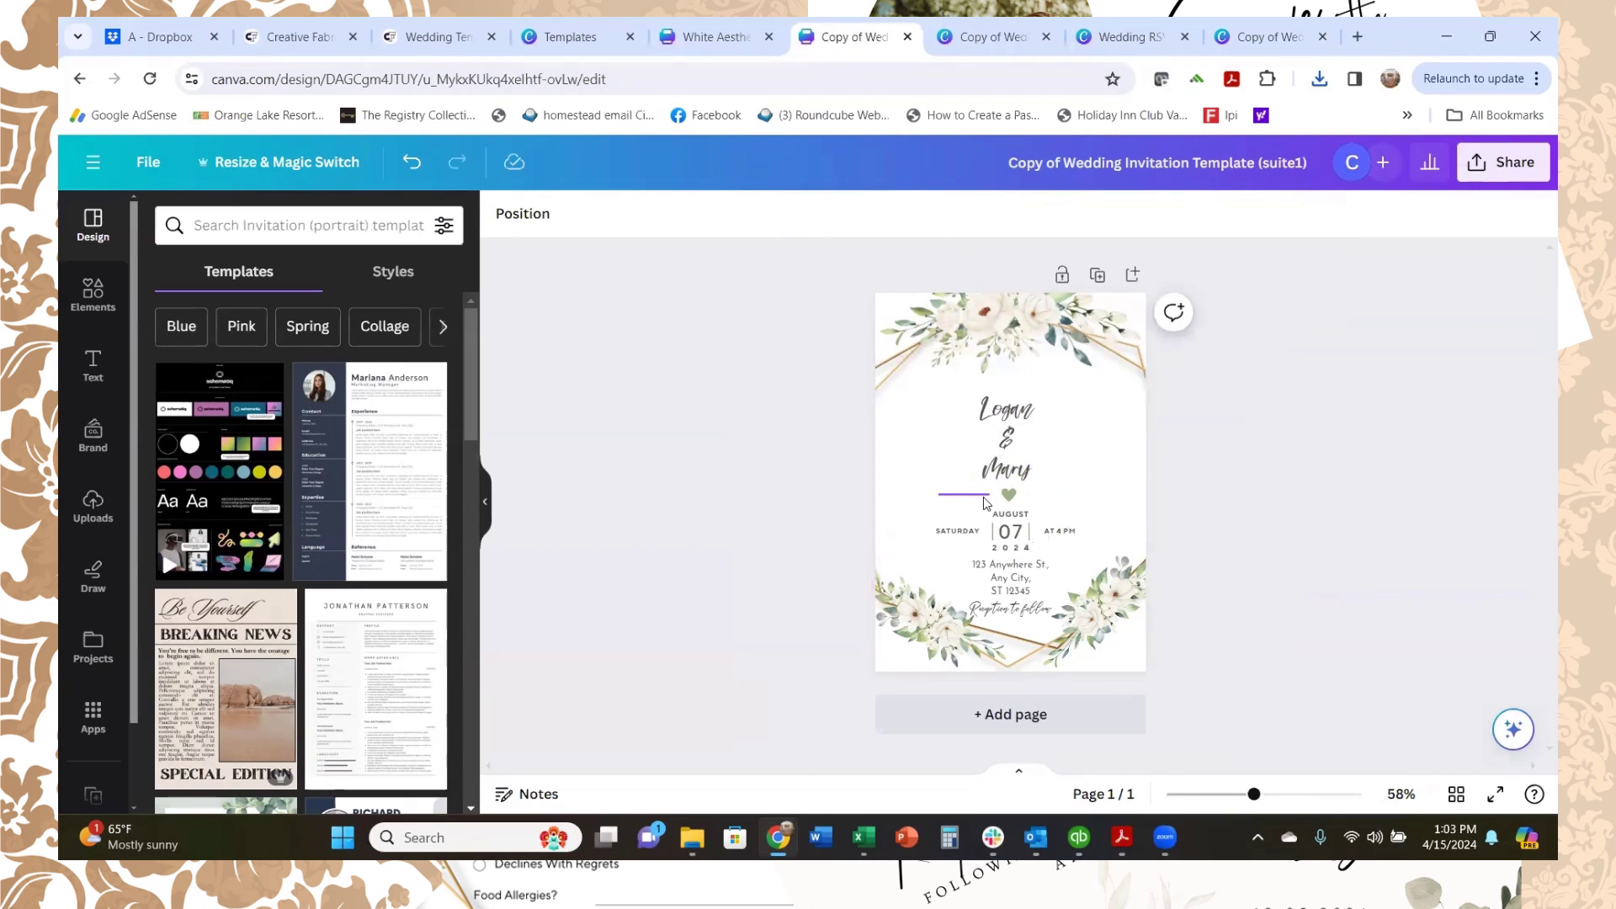
pyautogui.press('Delete')
pyautogui.click(1013, 524)
pyautogui.click(1011, 516)
pyautogui.press('Delete')
# Step: Delete the date, time, address, 'Reception to follow' line and vertical divider, keeping the names box
pyautogui.click(1007, 463)
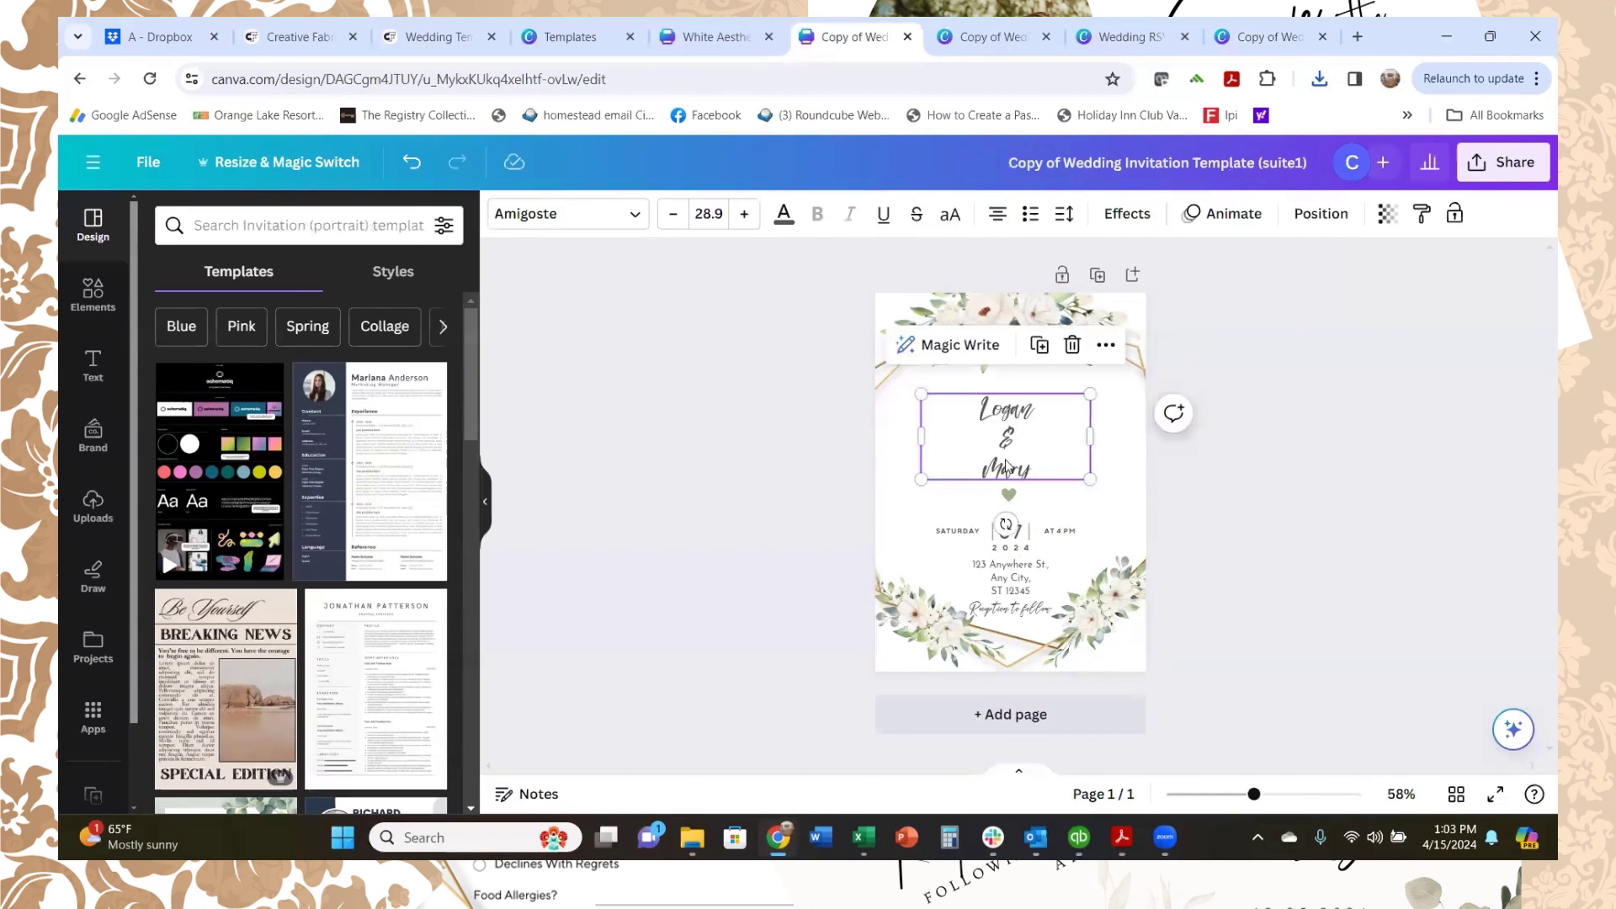
pyautogui.press('Delete')
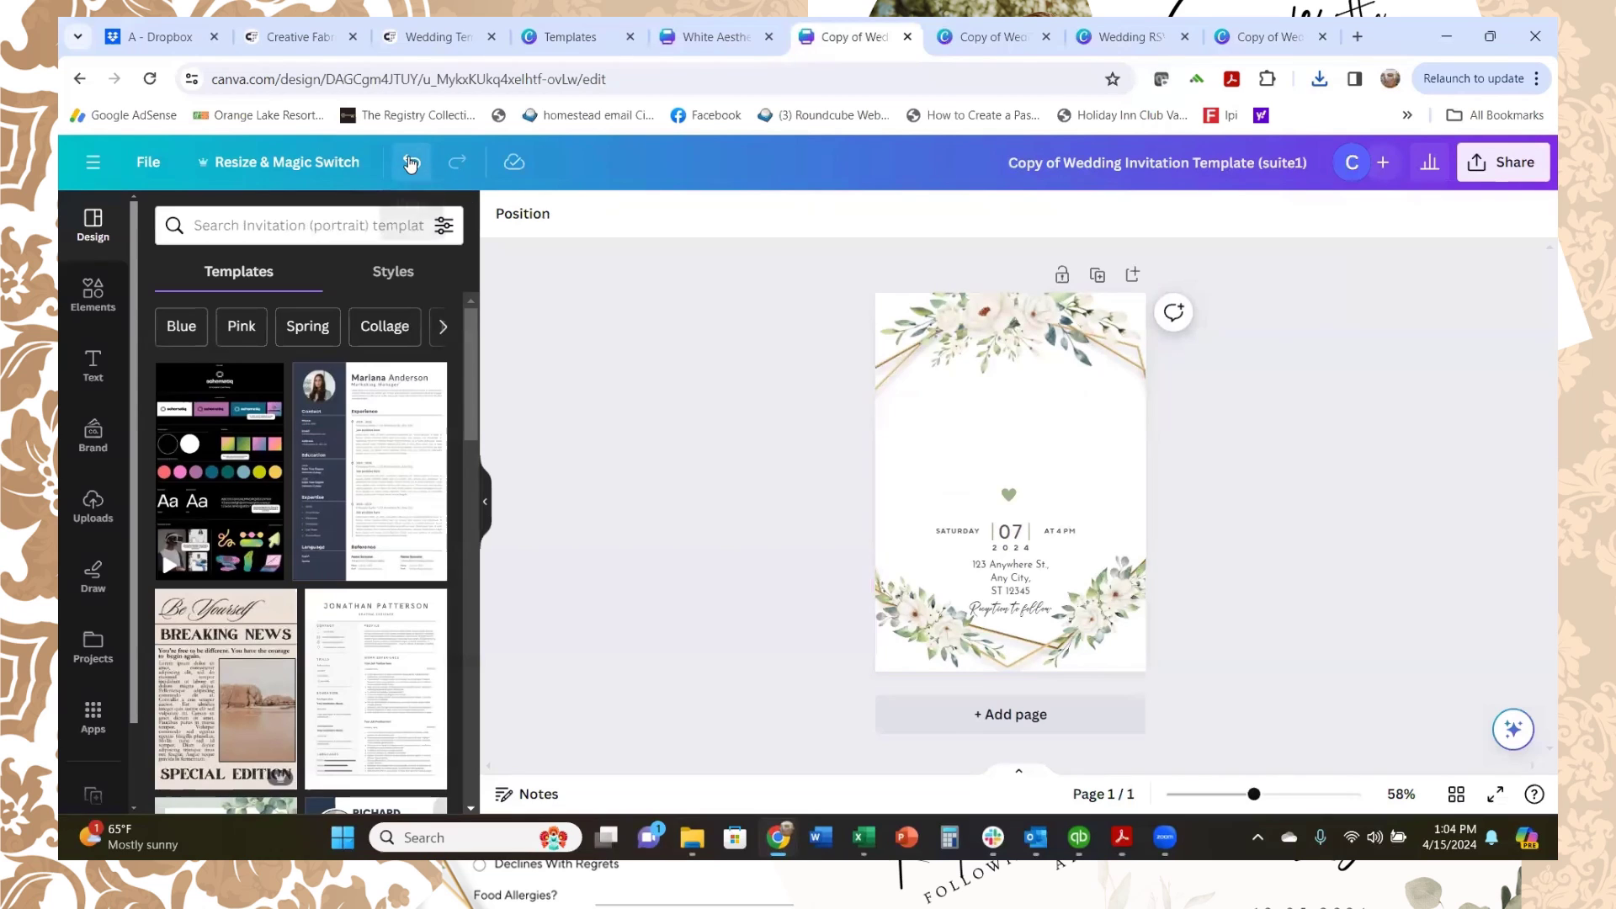
pyautogui.click(411, 161)
pyautogui.click(948, 532)
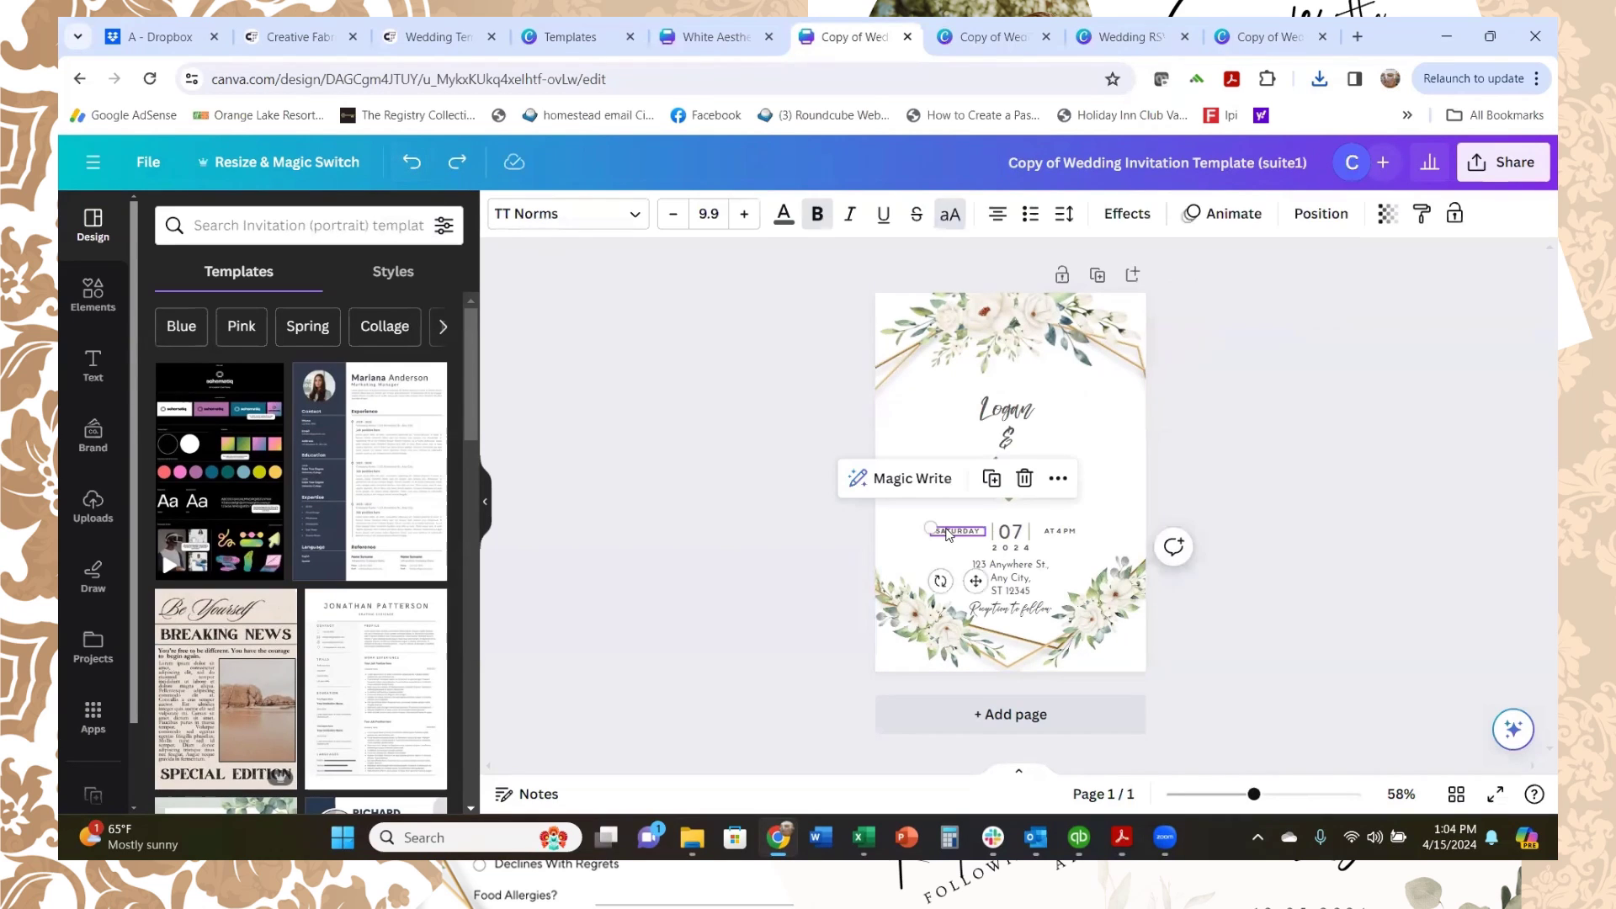
pyautogui.press('Delete')
pyautogui.click(1056, 546)
pyautogui.press('Delete')
pyautogui.click(1010, 579)
pyautogui.press('Delete')
pyautogui.click(1018, 608)
pyautogui.press('Delete')
pyautogui.click(1028, 534)
pyautogui.press('Delete')
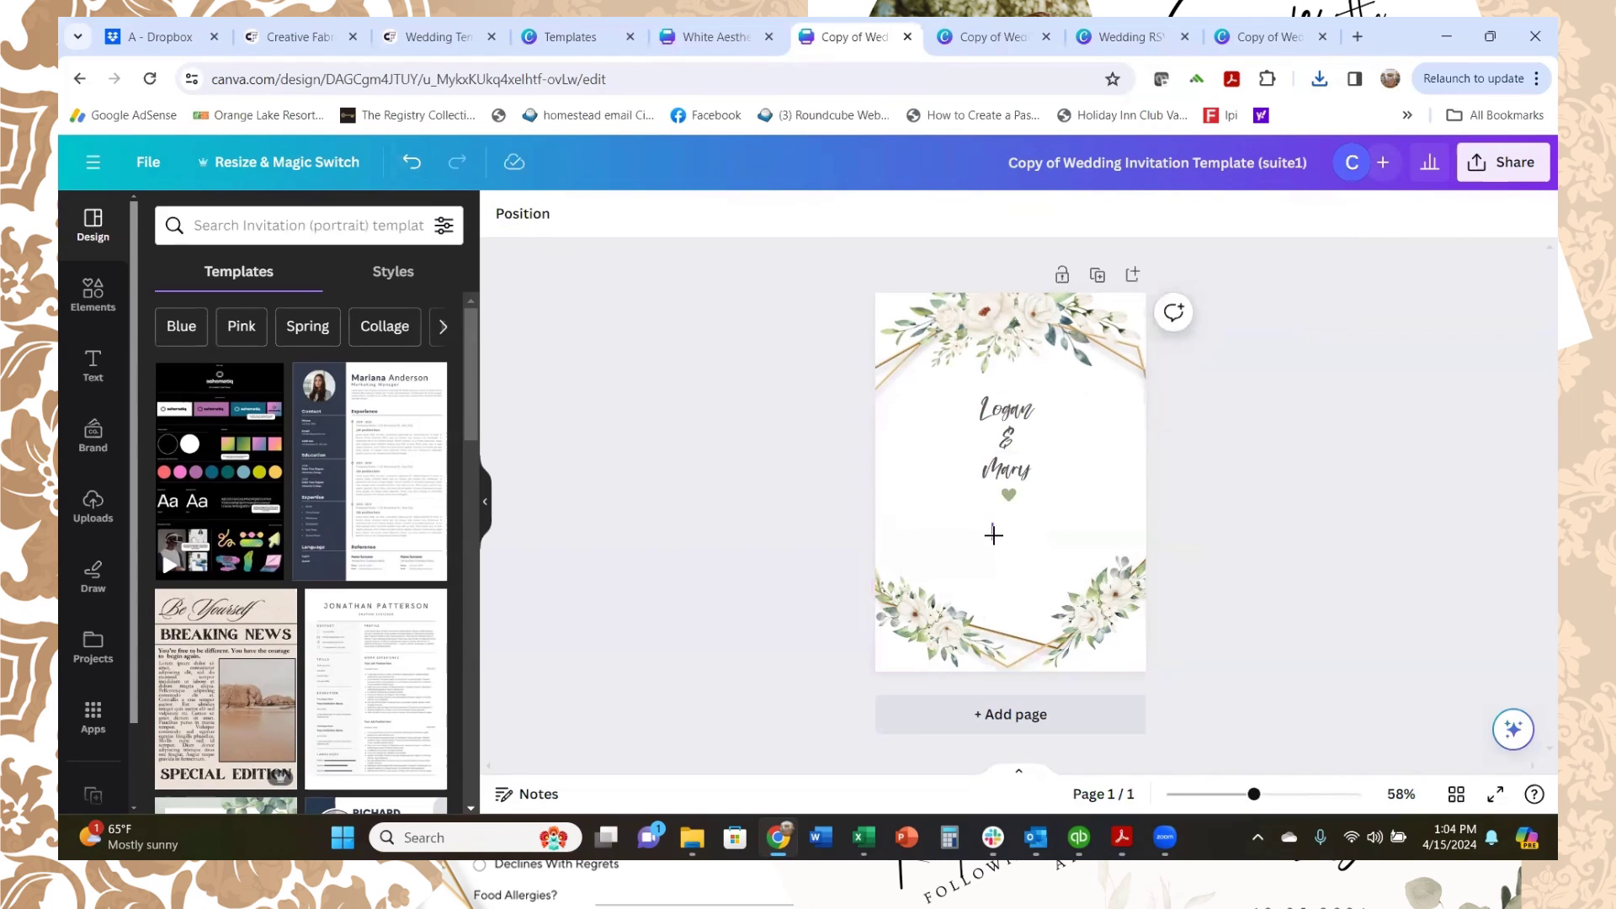
# Step: Replace the names with a numeral 1 at font size 240 and move it up into the frame
pyautogui.click(1011, 455)
pyautogui.click(1011, 455)
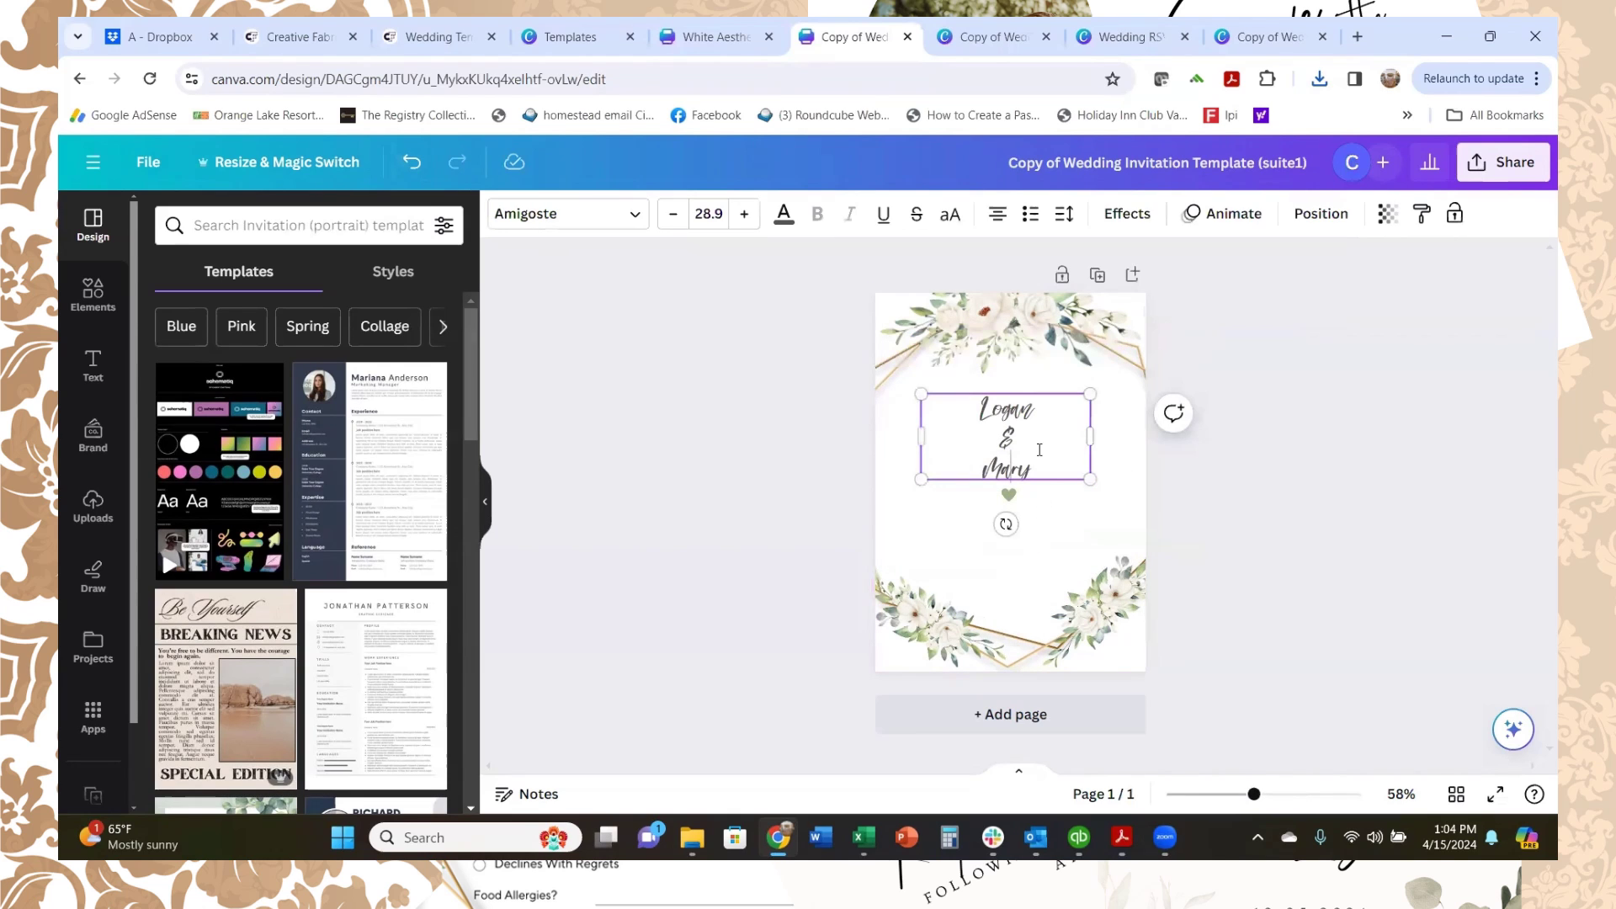
pyautogui.moveTo(1021, 471); pyautogui.dragTo(921, 403)
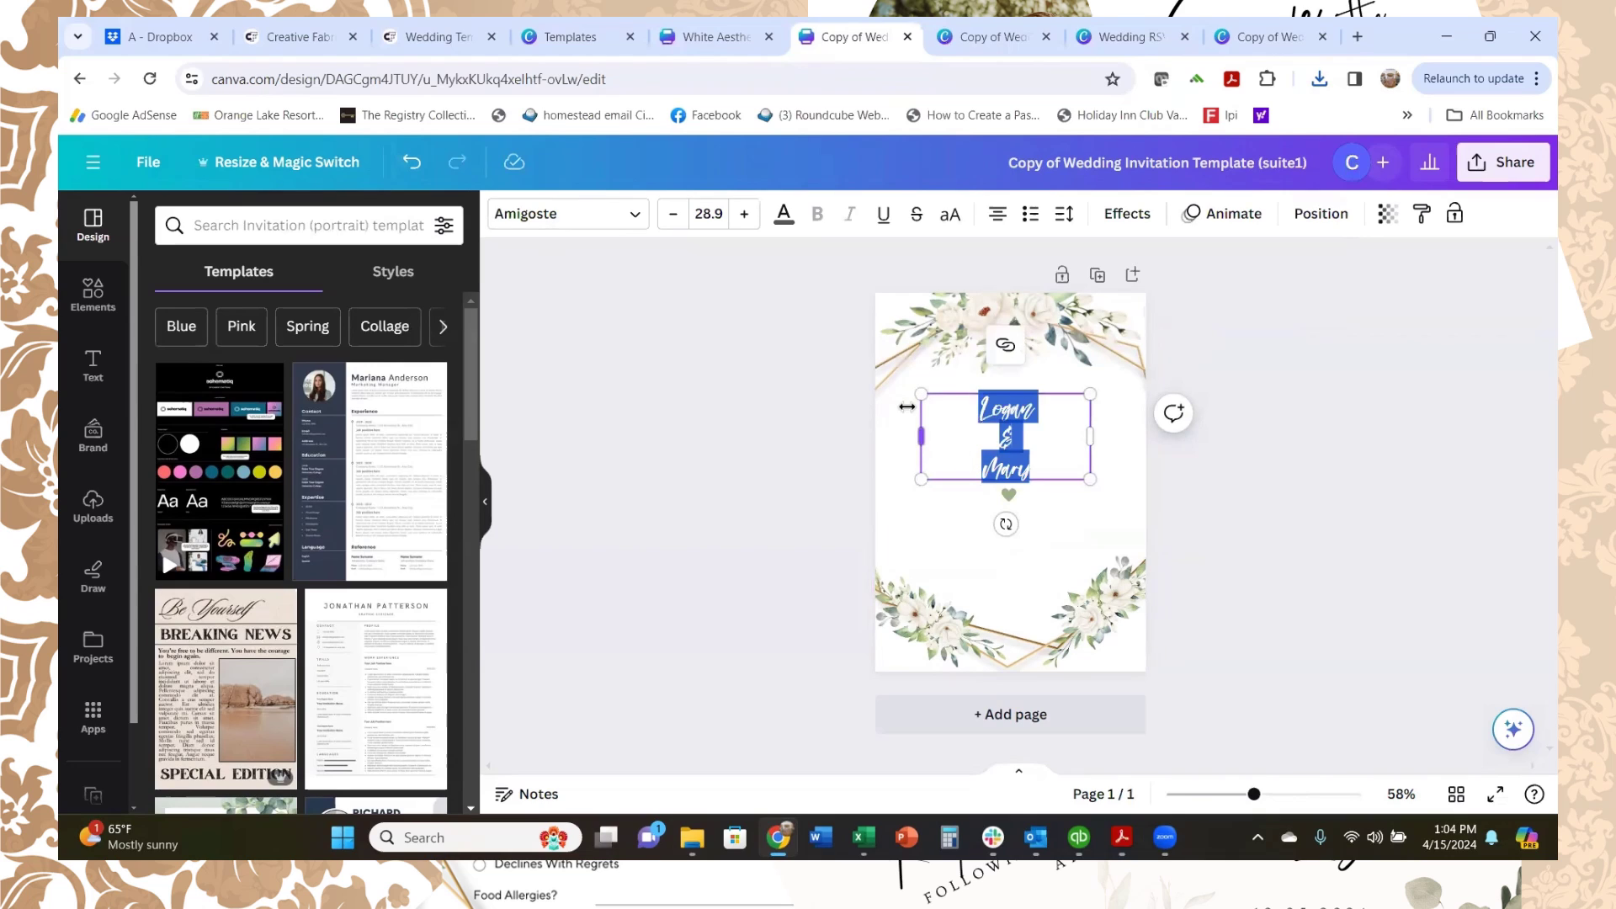
pyautogui.press('BackSpace')
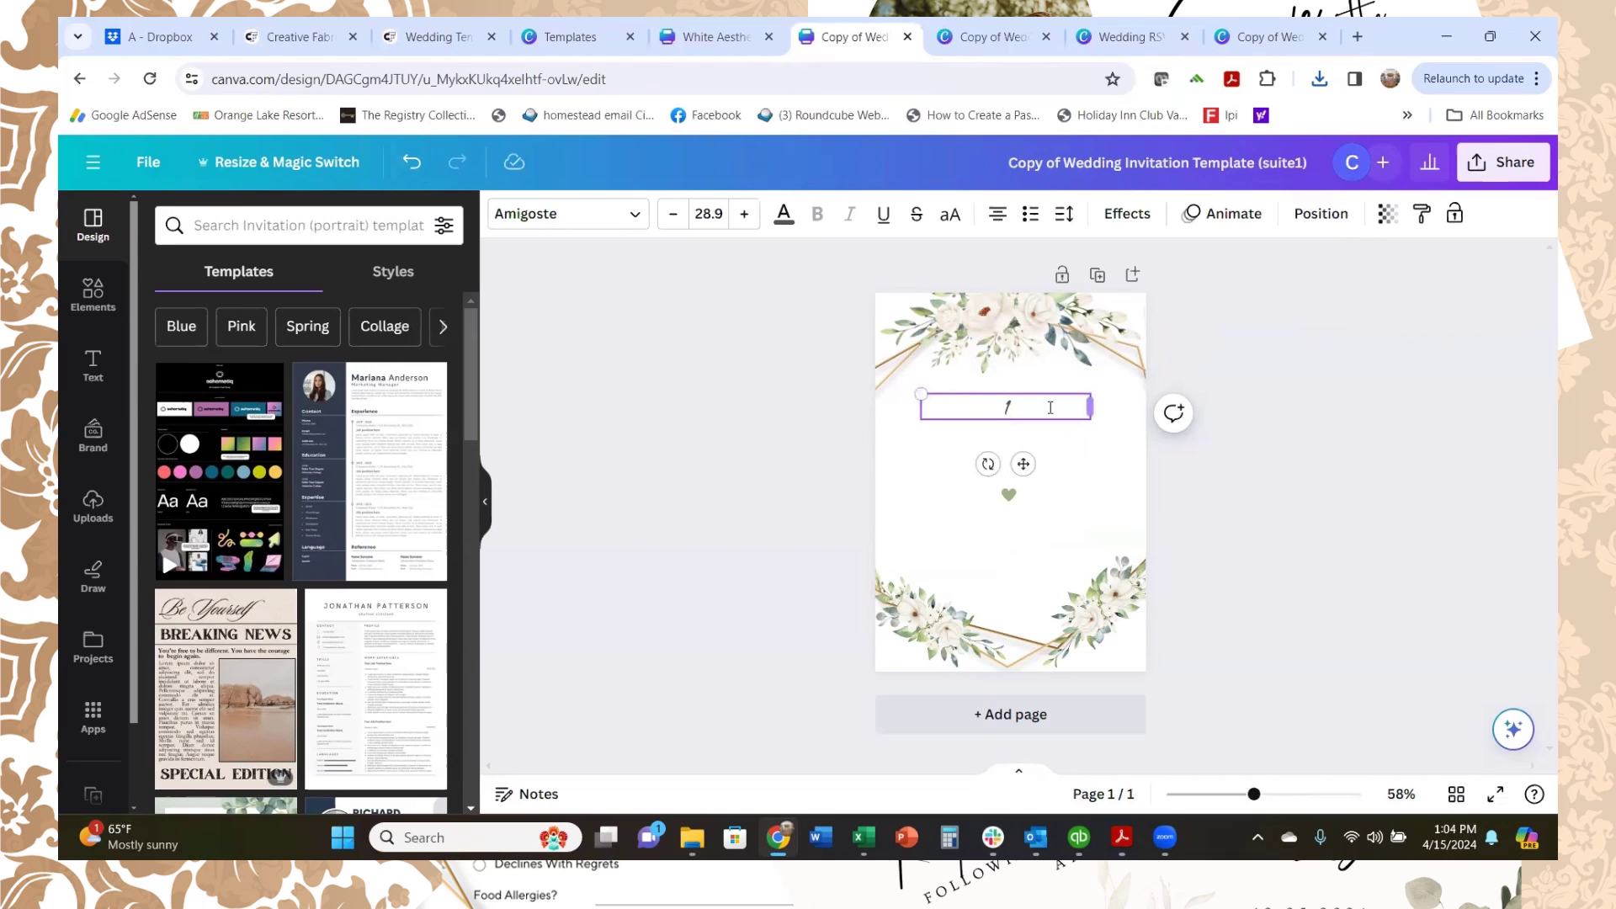
pyautogui.click(1007, 495)
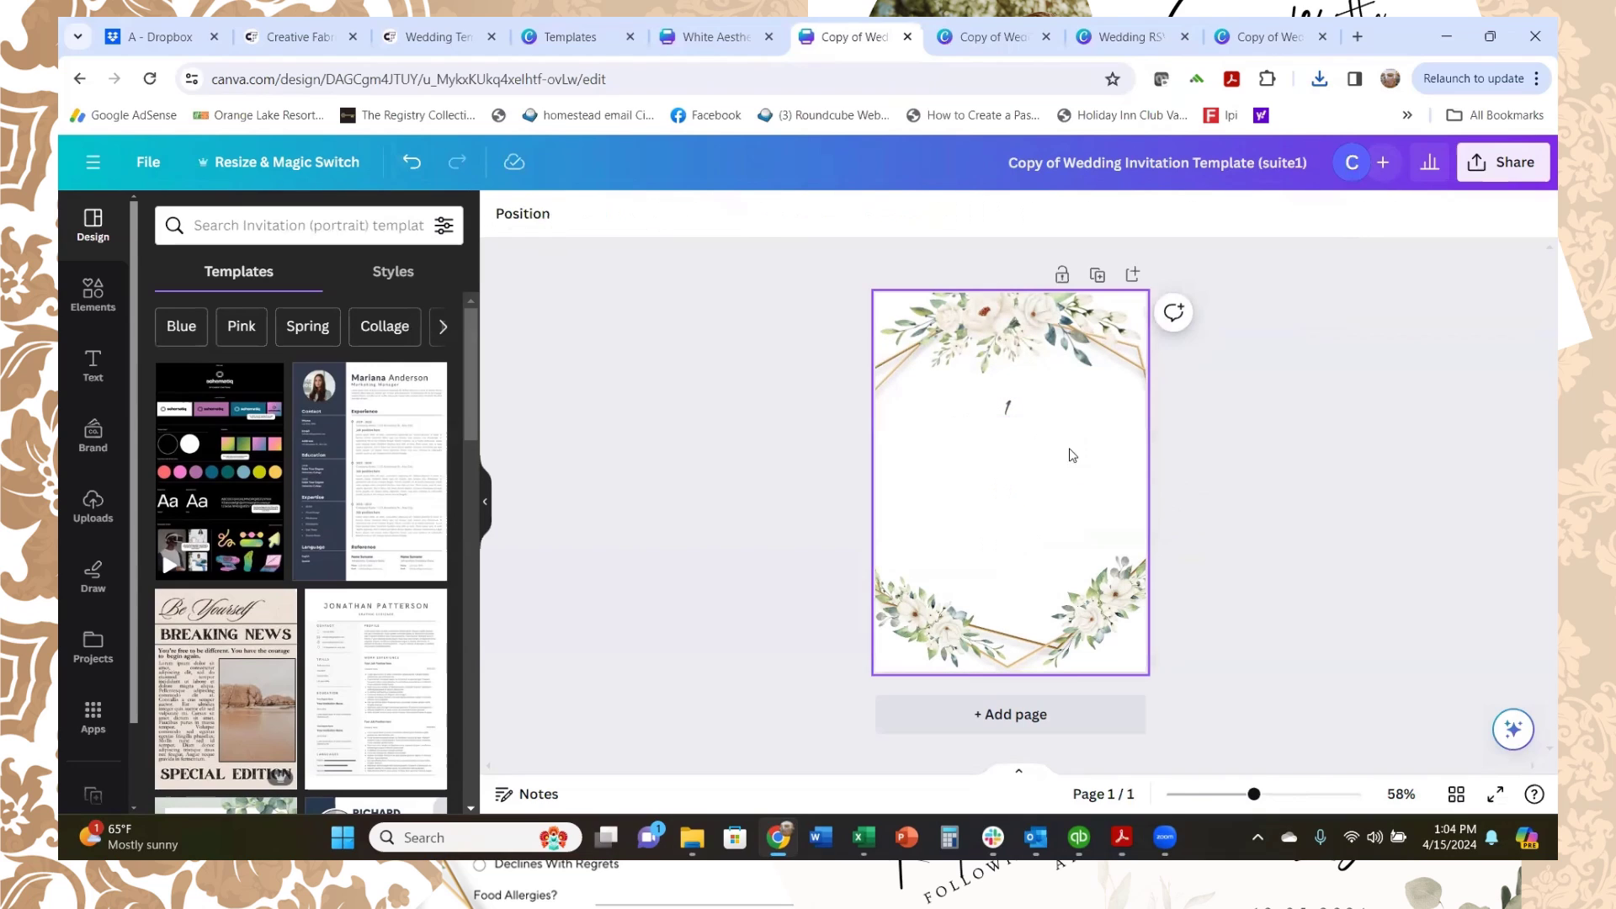
pyautogui.click(1008, 410)
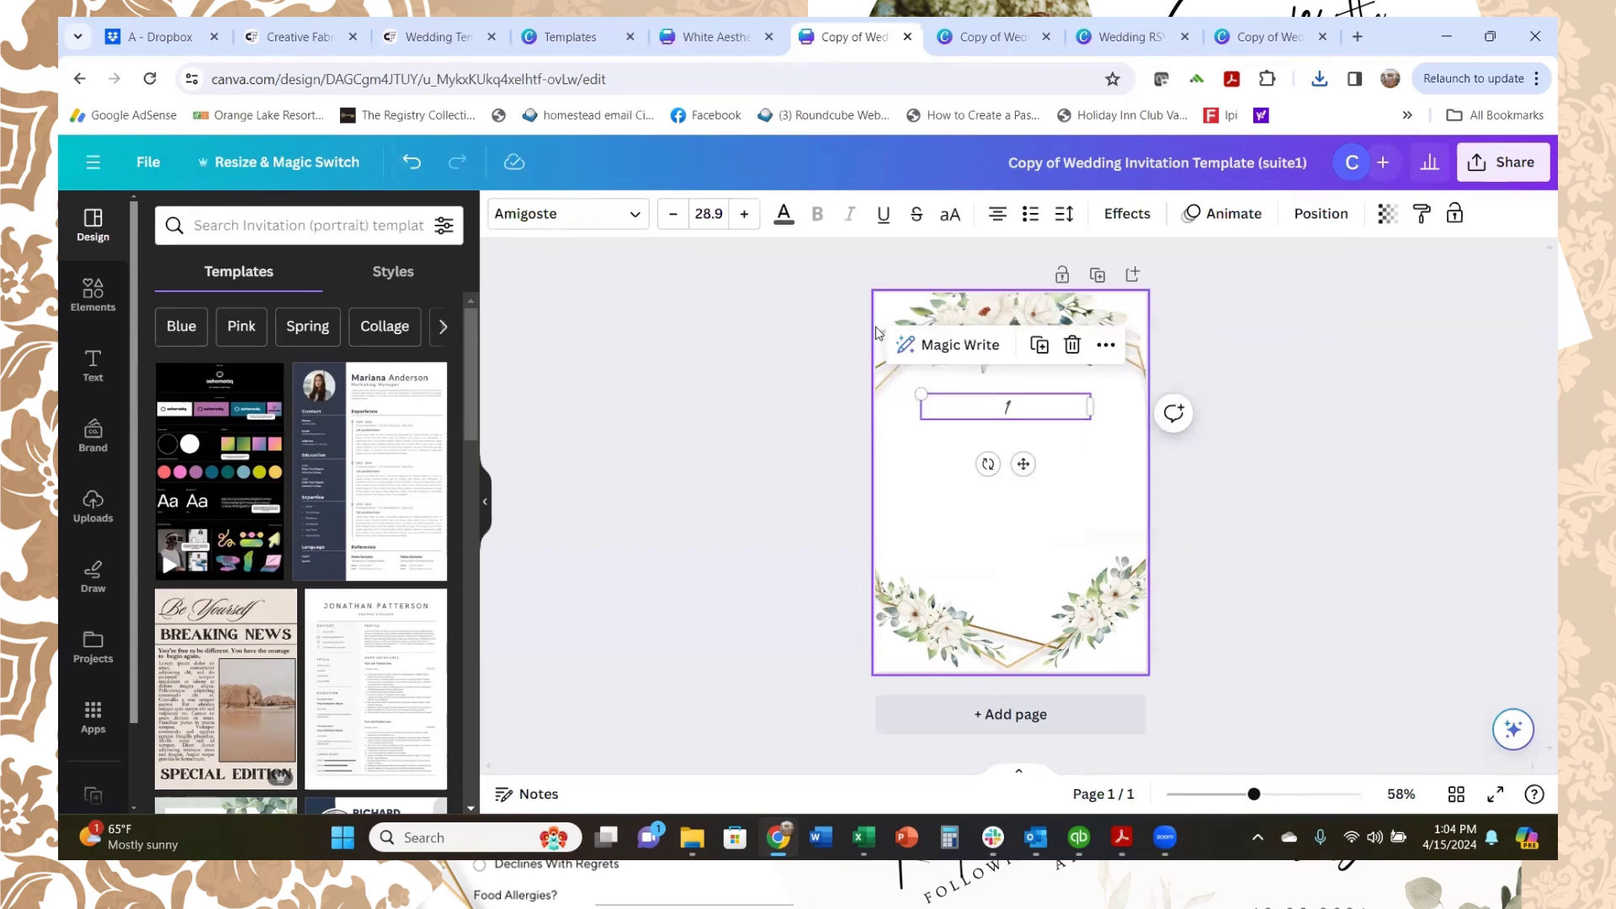
pyautogui.click(705, 212)
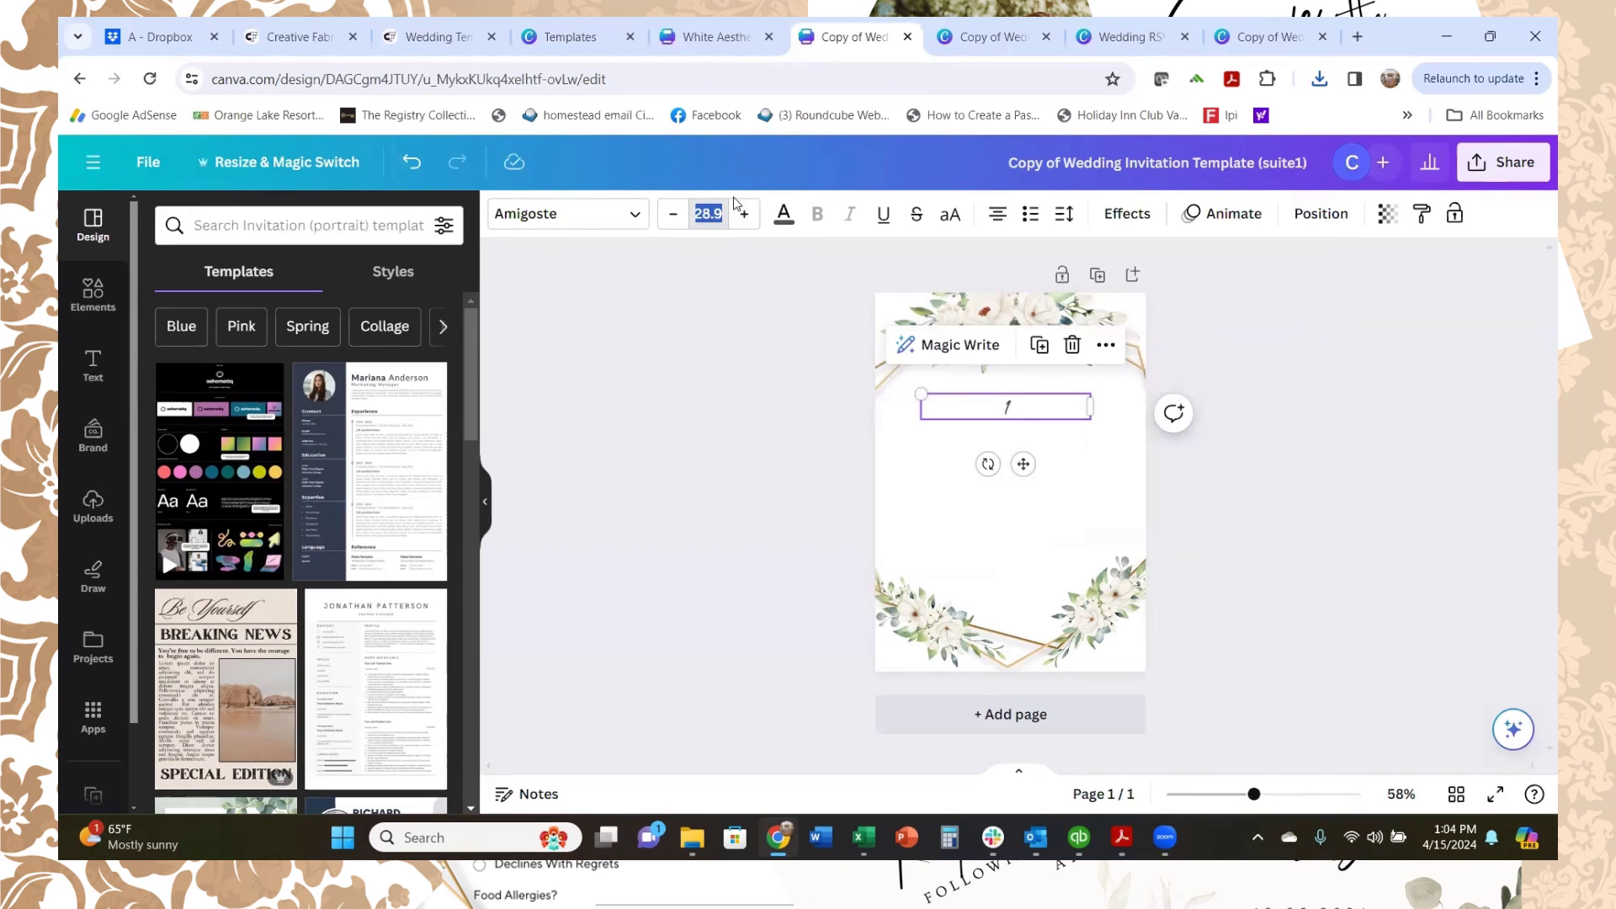
pyautogui.press('Return')
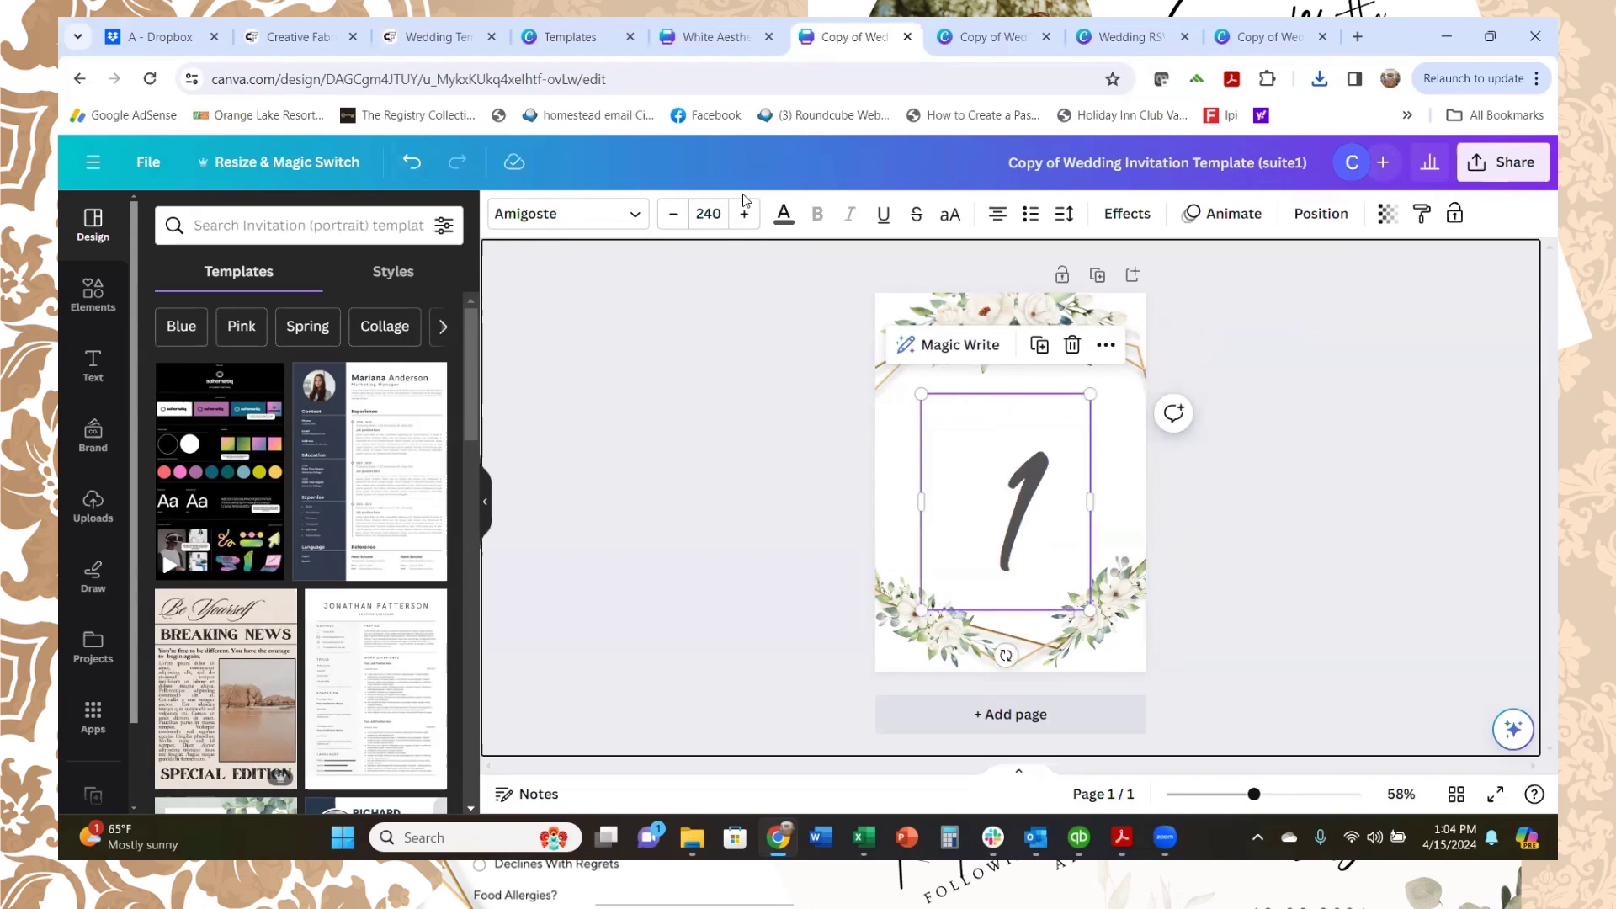
pyautogui.click(1020, 515)
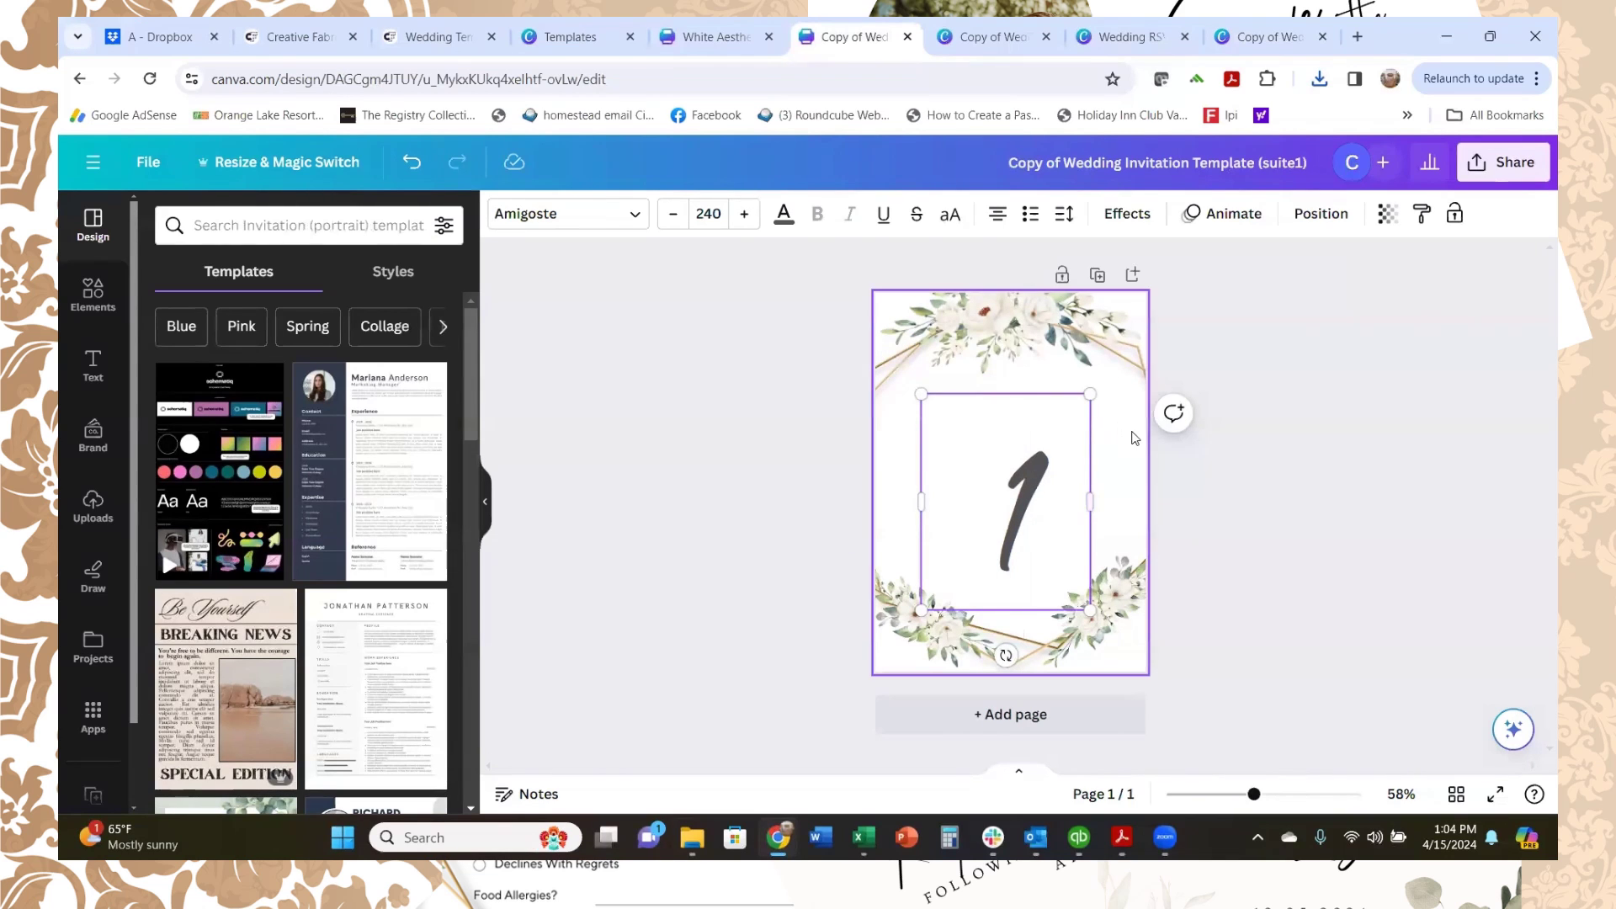
pyautogui.click(1031, 480)
pyautogui.moveTo(1030, 480); pyautogui.dragTo(1026, 447)
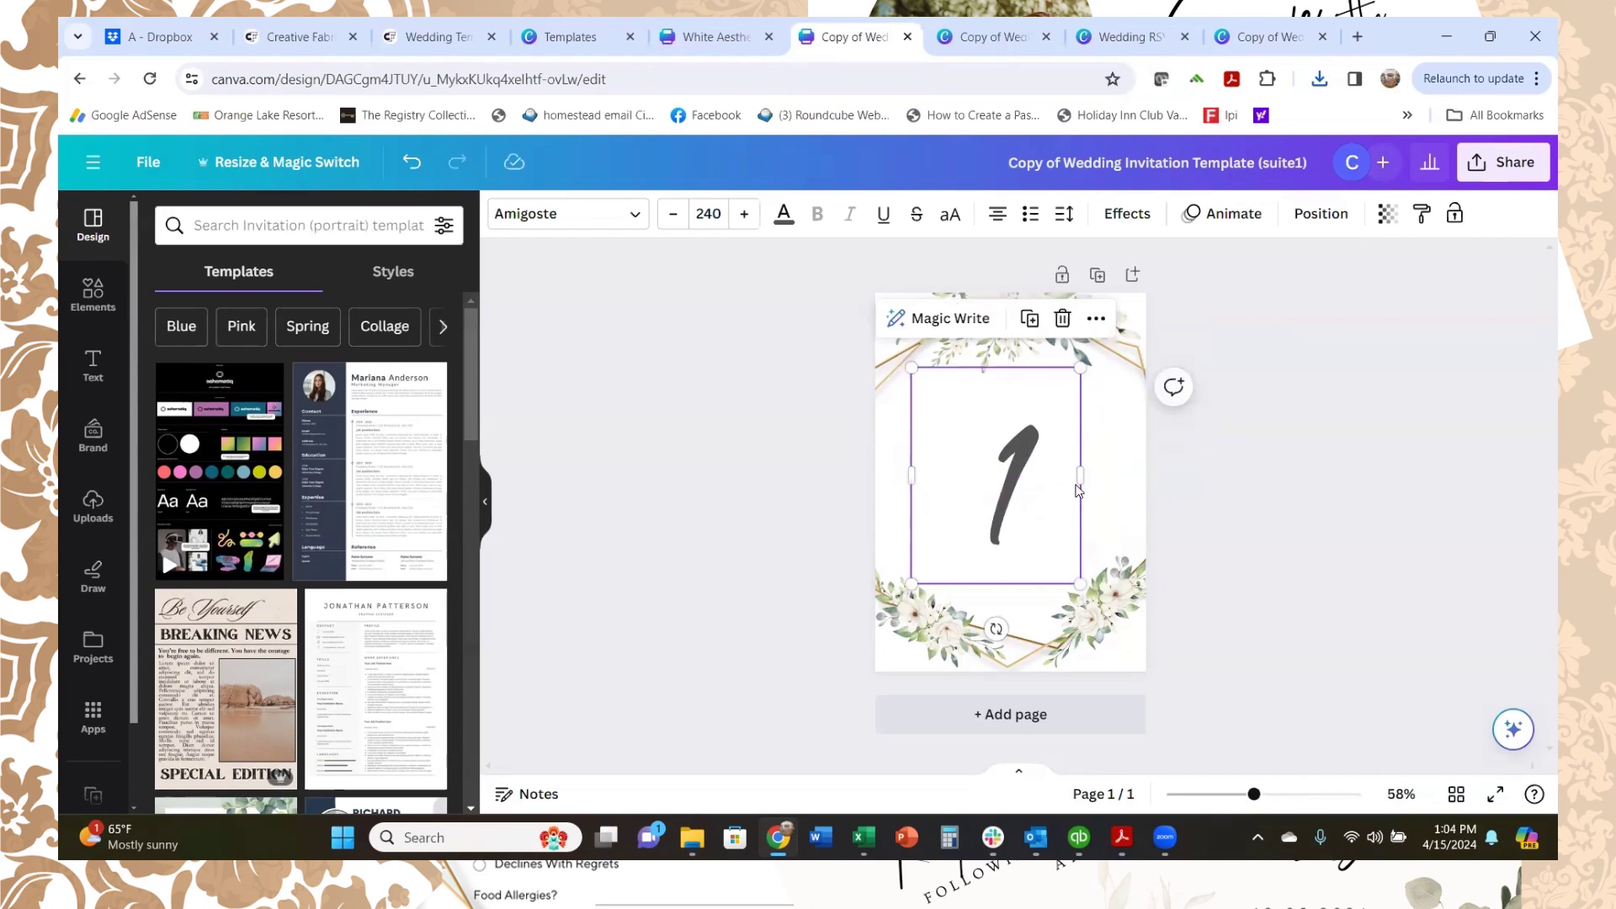
# Step: Duplicate the table card twice, renumbering the copies 2 and 3
pyautogui.click(1098, 279)
pyautogui.click(1006, 493)
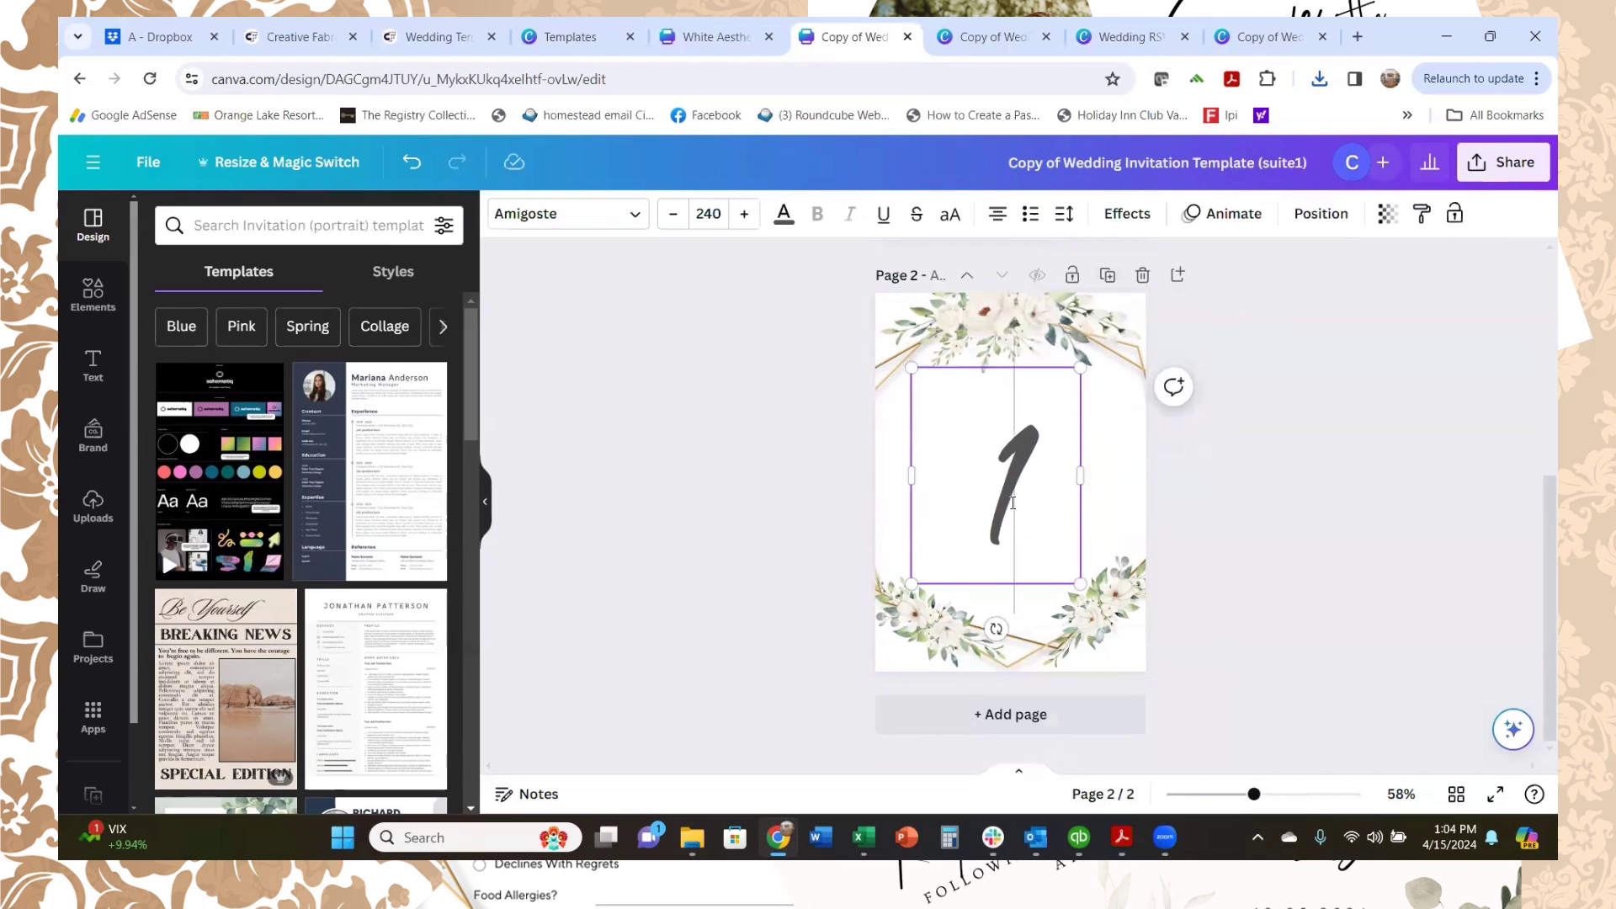
pyautogui.doubleClick(1030, 490)
pyautogui.press('BackSpace')
pyautogui.write('2')
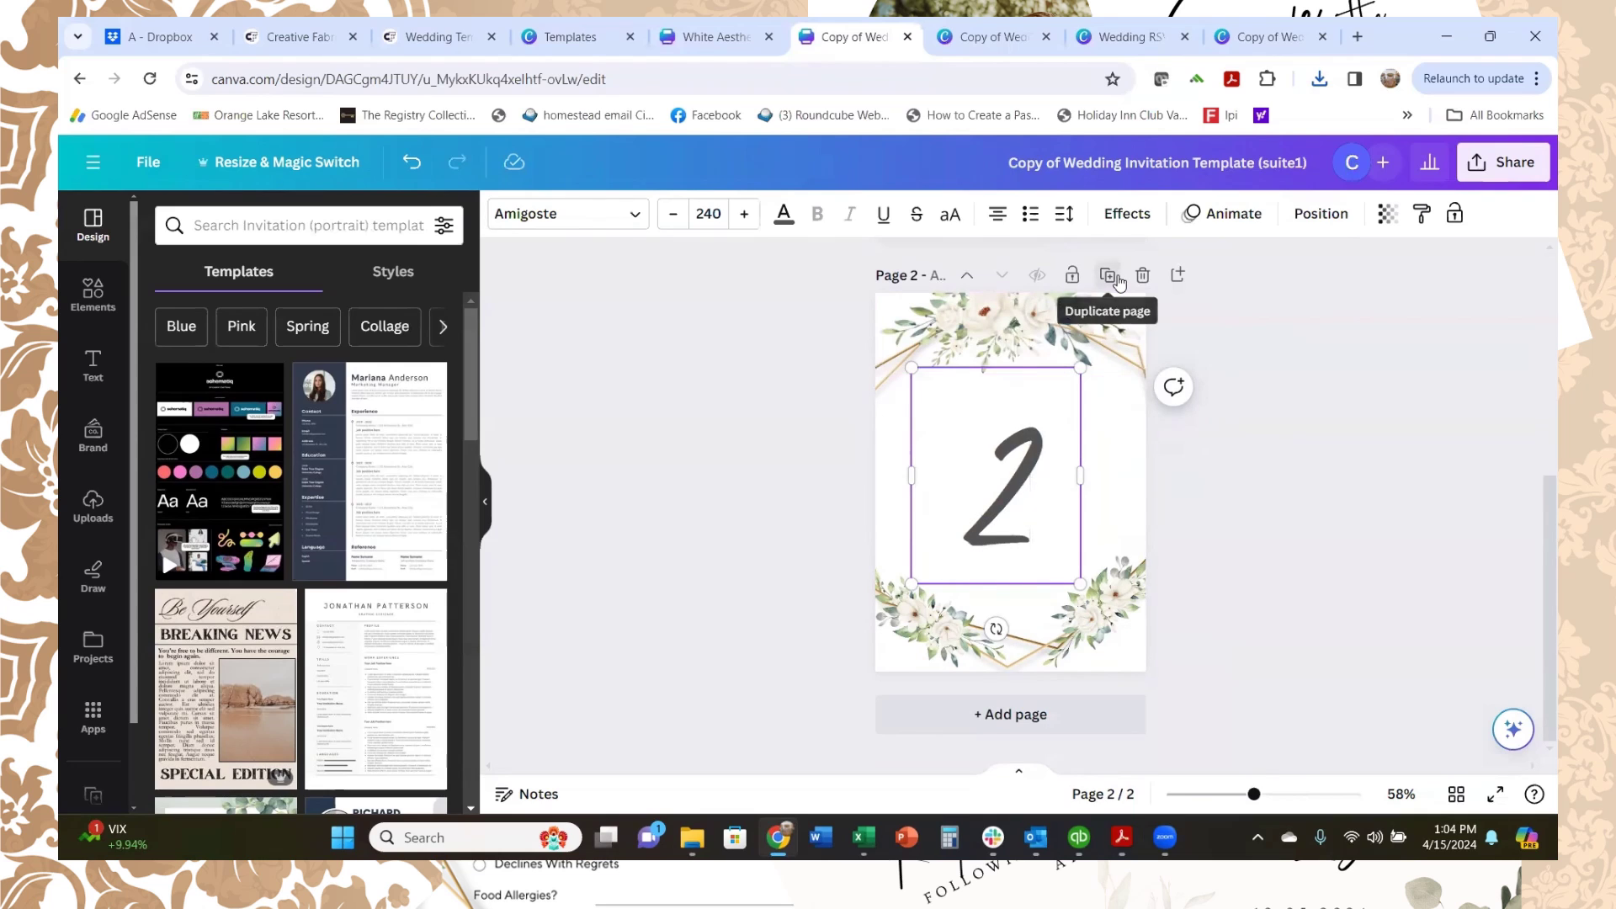
pyautogui.click(1108, 275)
pyautogui.click(1038, 524)
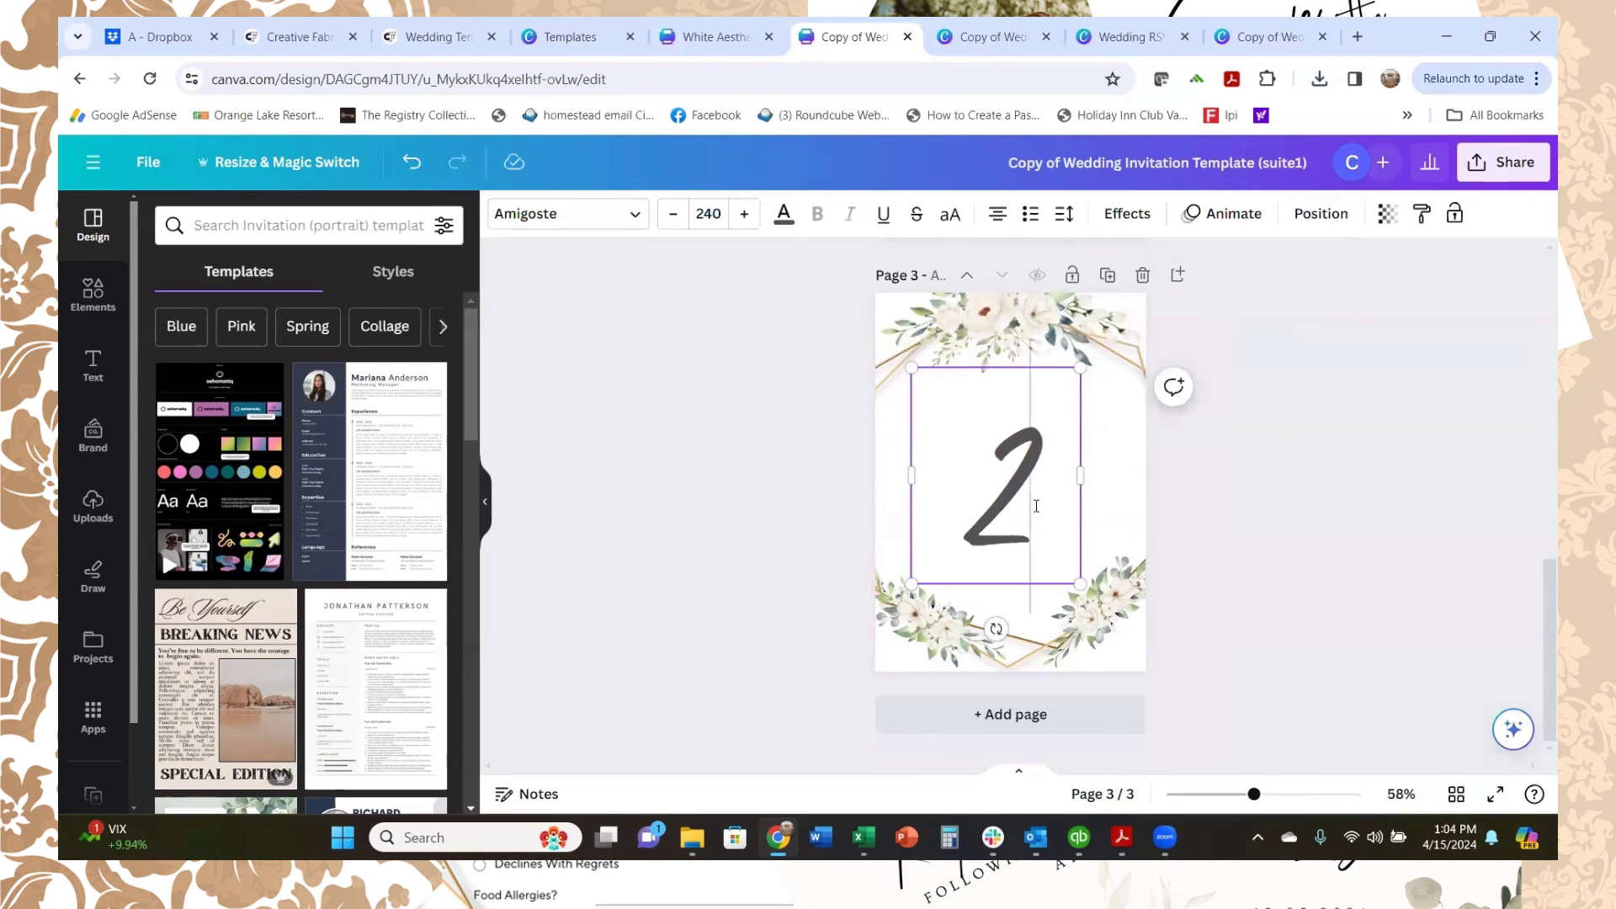
pyautogui.doubleClick(1036, 506)
pyautogui.press('BackSpace')
pyautogui.write('3')
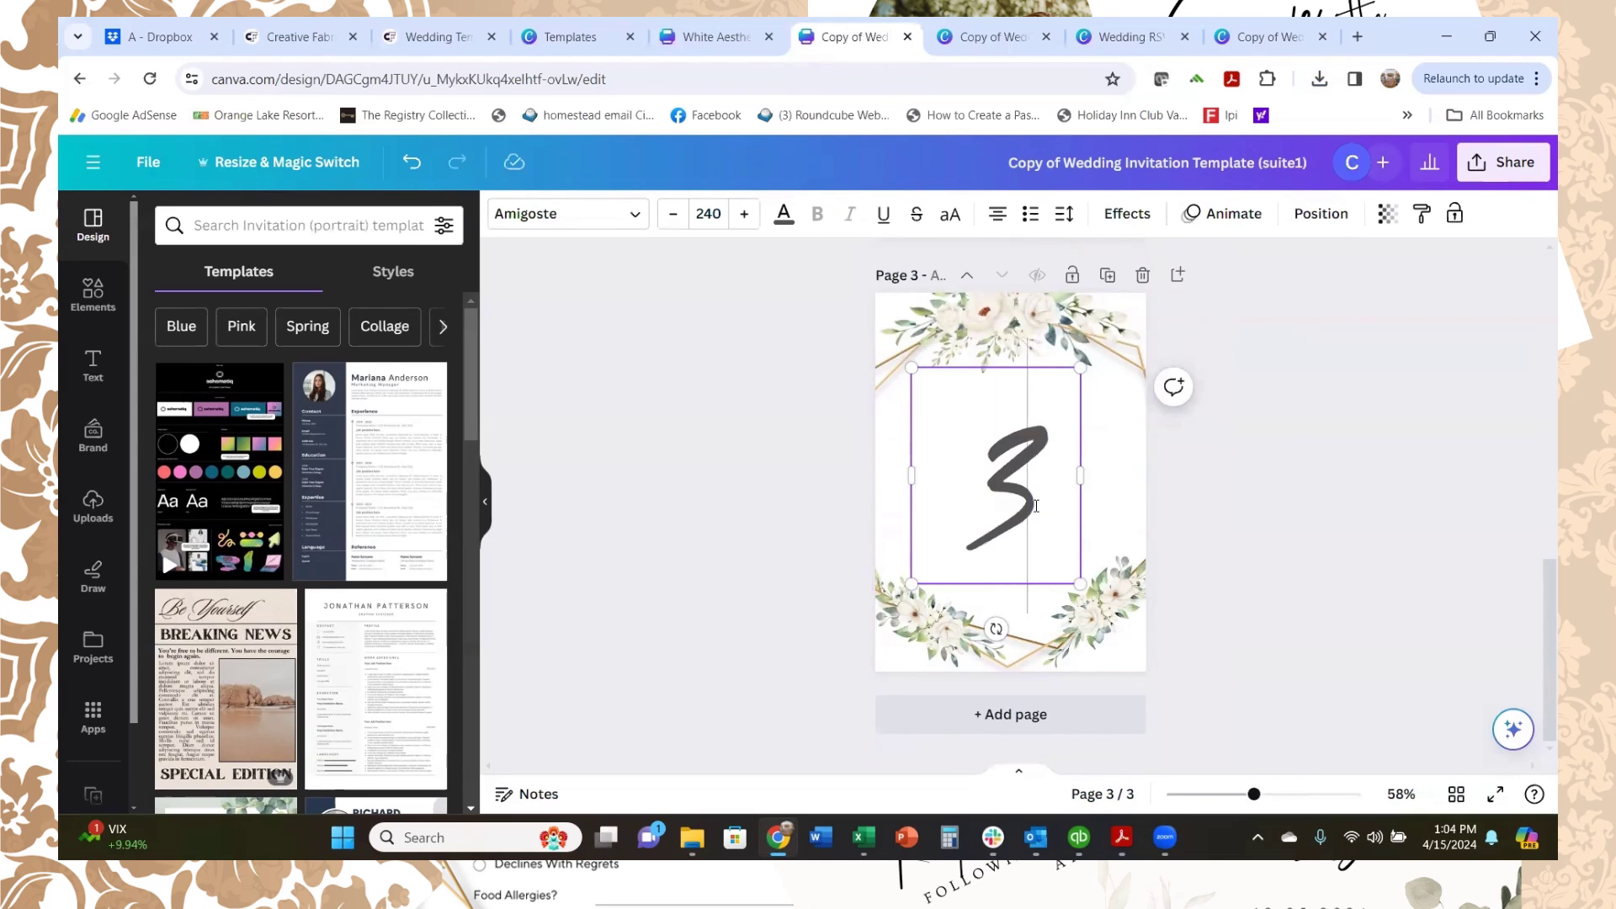
# Step: Add a fourth duplicate card numbered 4
pyautogui.click(1103, 282)
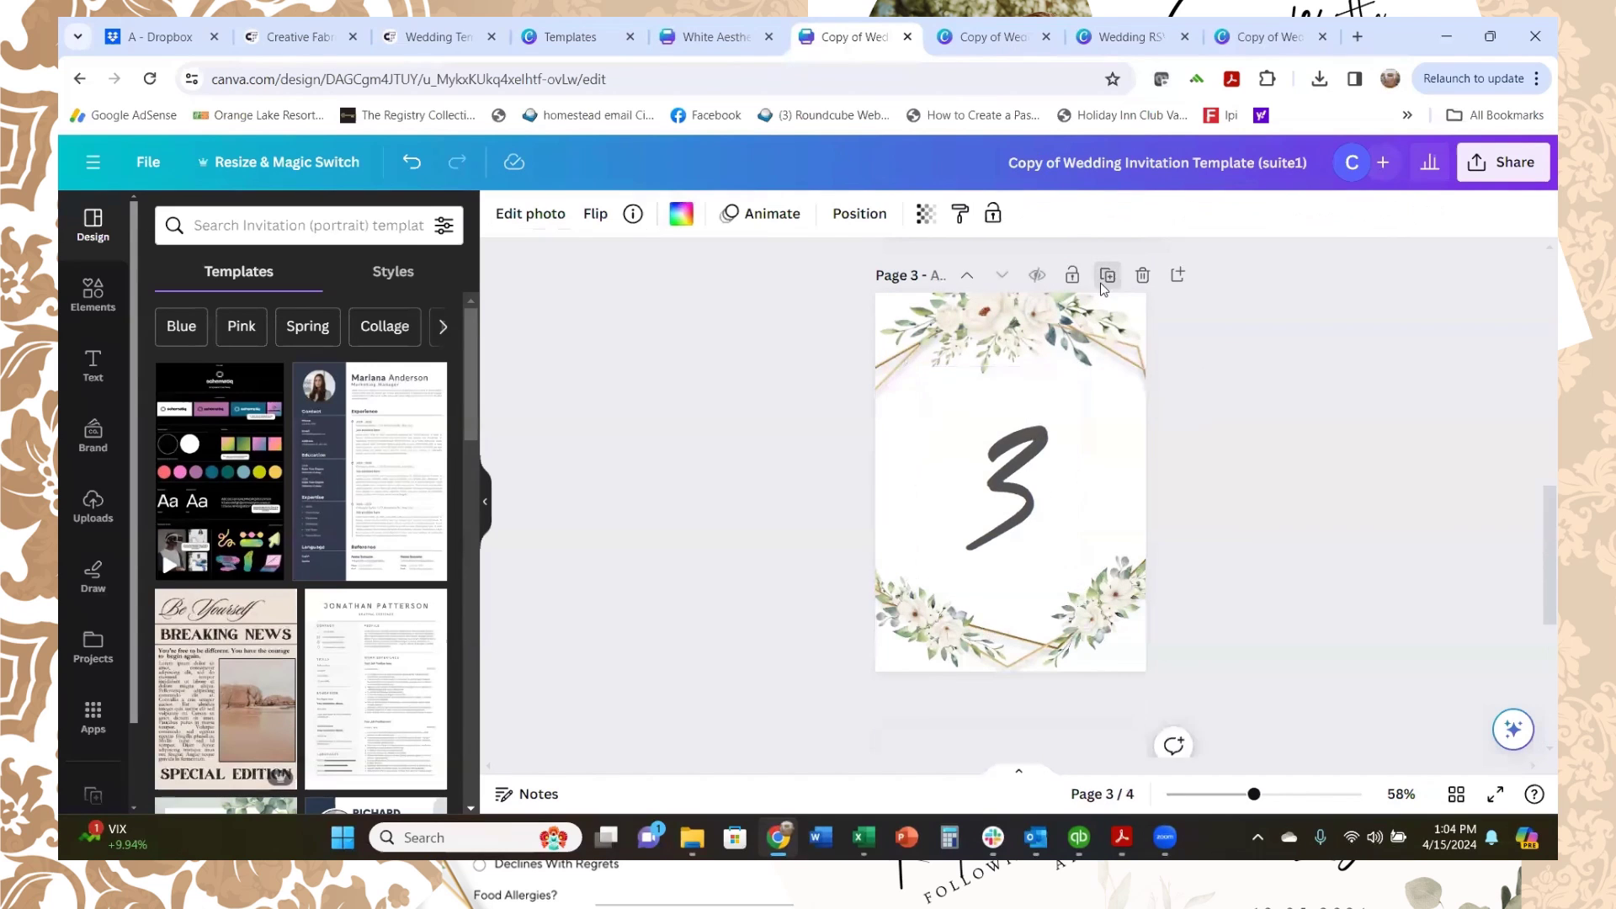
pyautogui.click(1045, 490)
pyautogui.click(1044, 484)
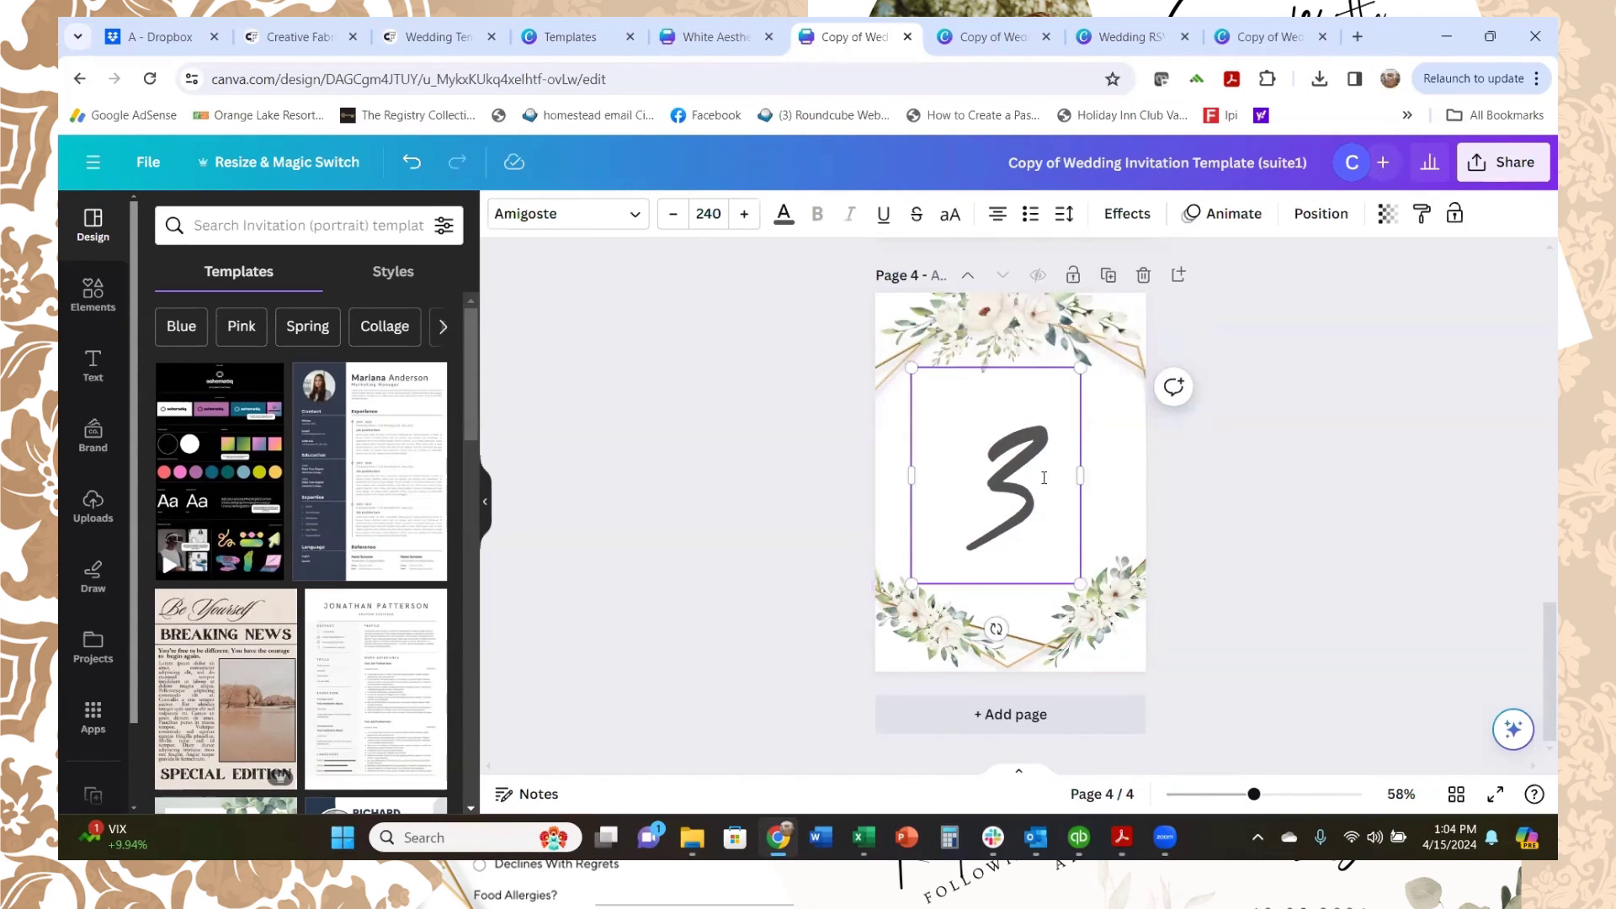
pyautogui.press('BackSpace')
pyautogui.write('4')
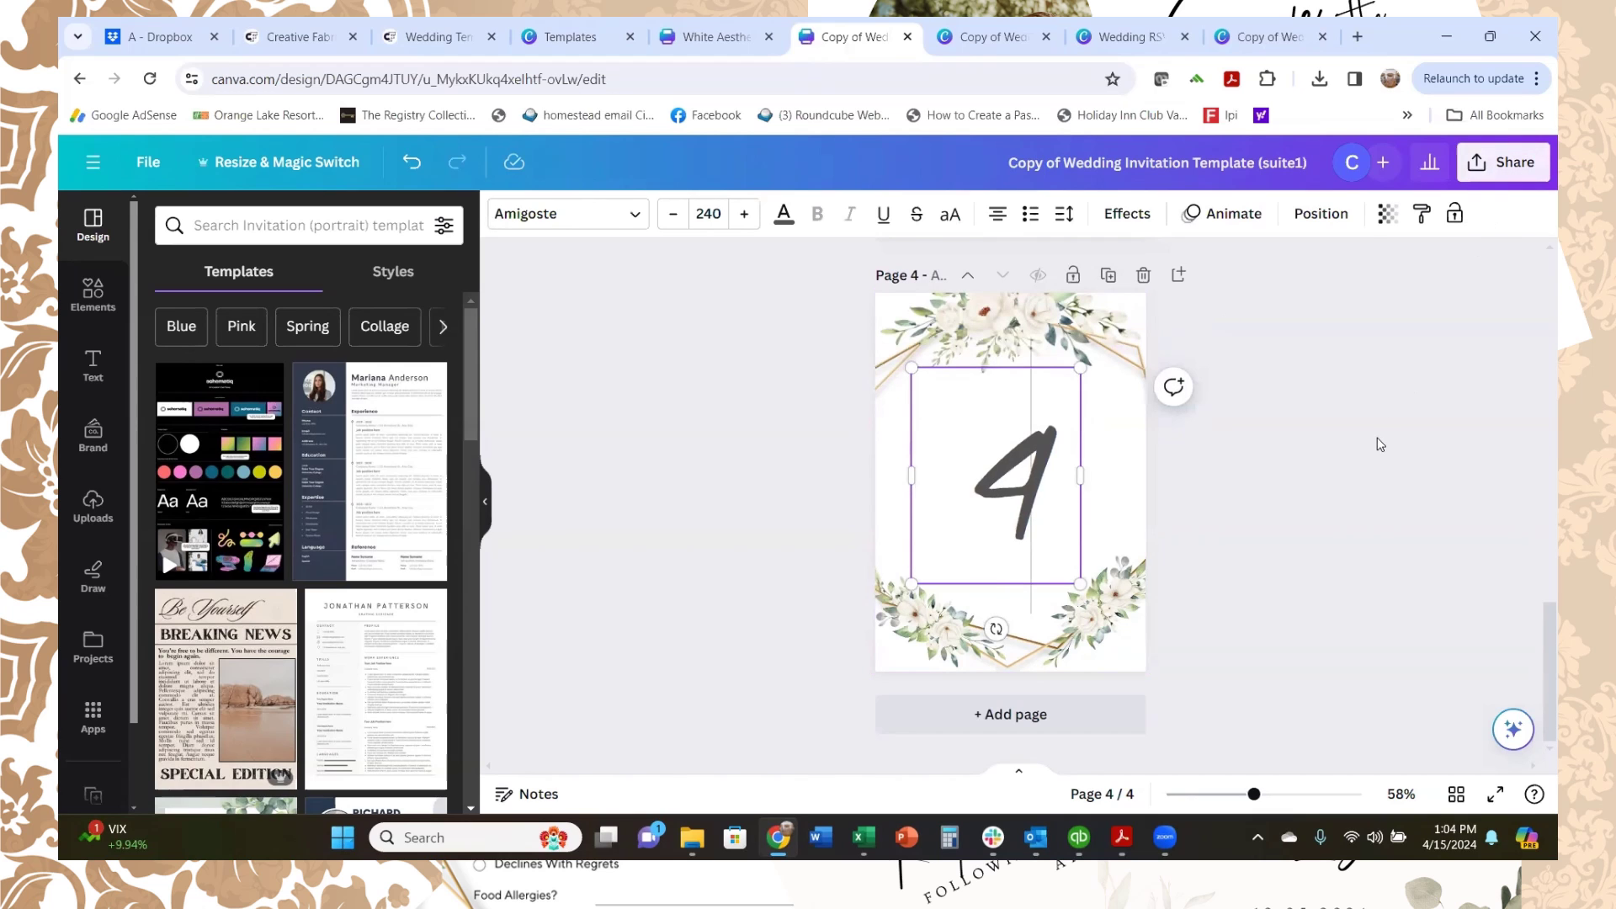
pyautogui.click(992, 36)
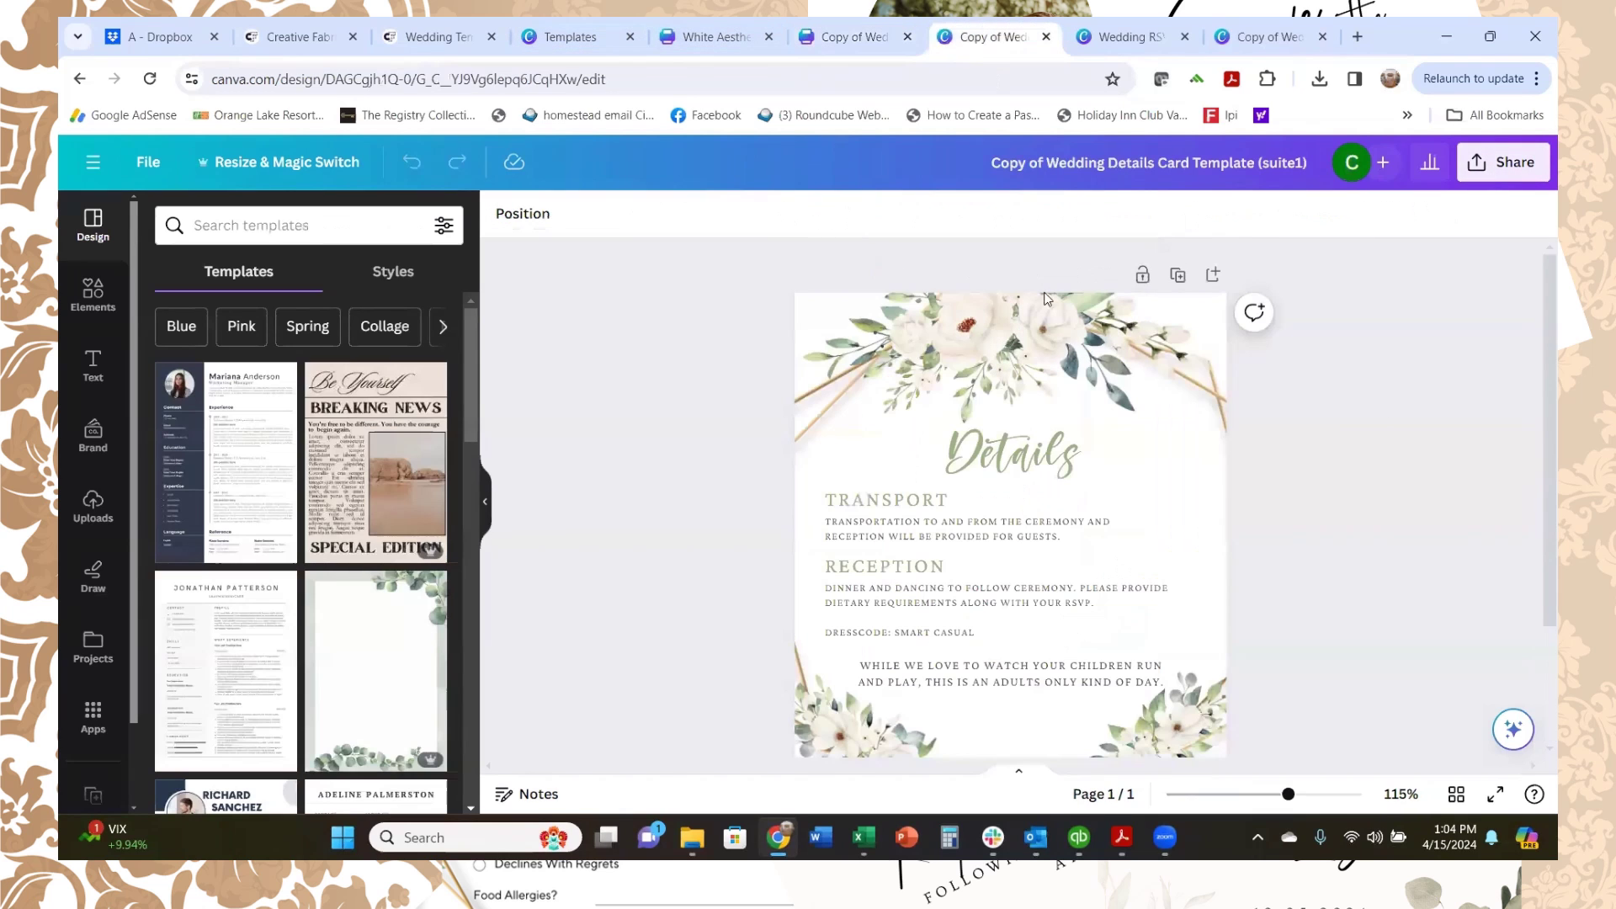
# Step: Start a new design from the shared Wedding RSVP template
pyautogui.click(1132, 36)
pyautogui.scroll(-2, 981, 471)
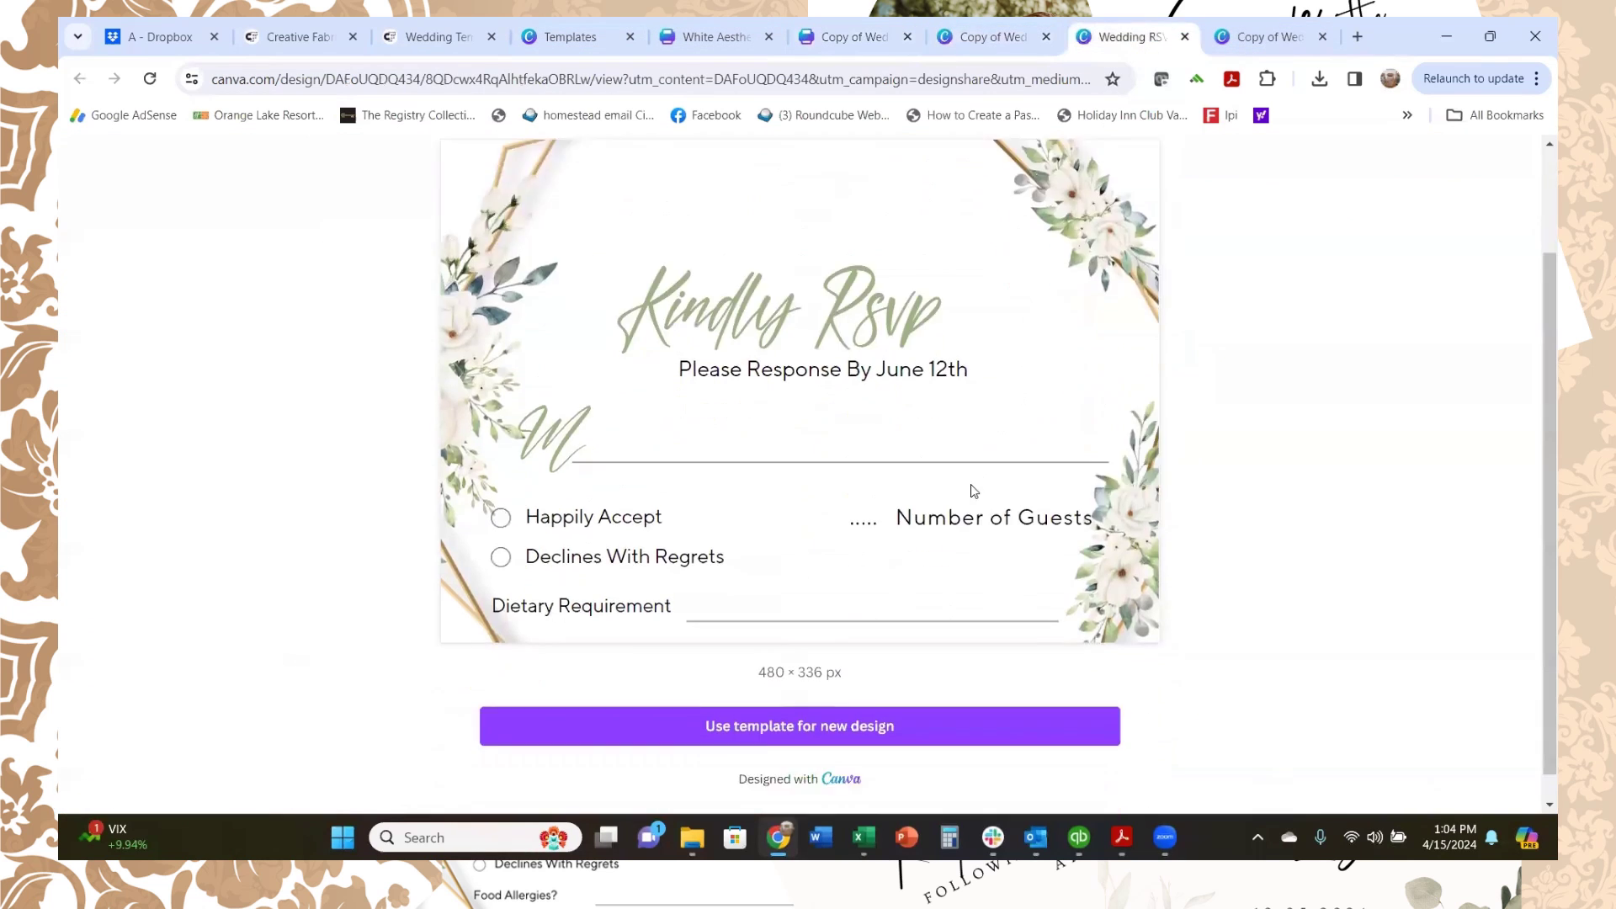
pyautogui.scroll(2, 945, 462)
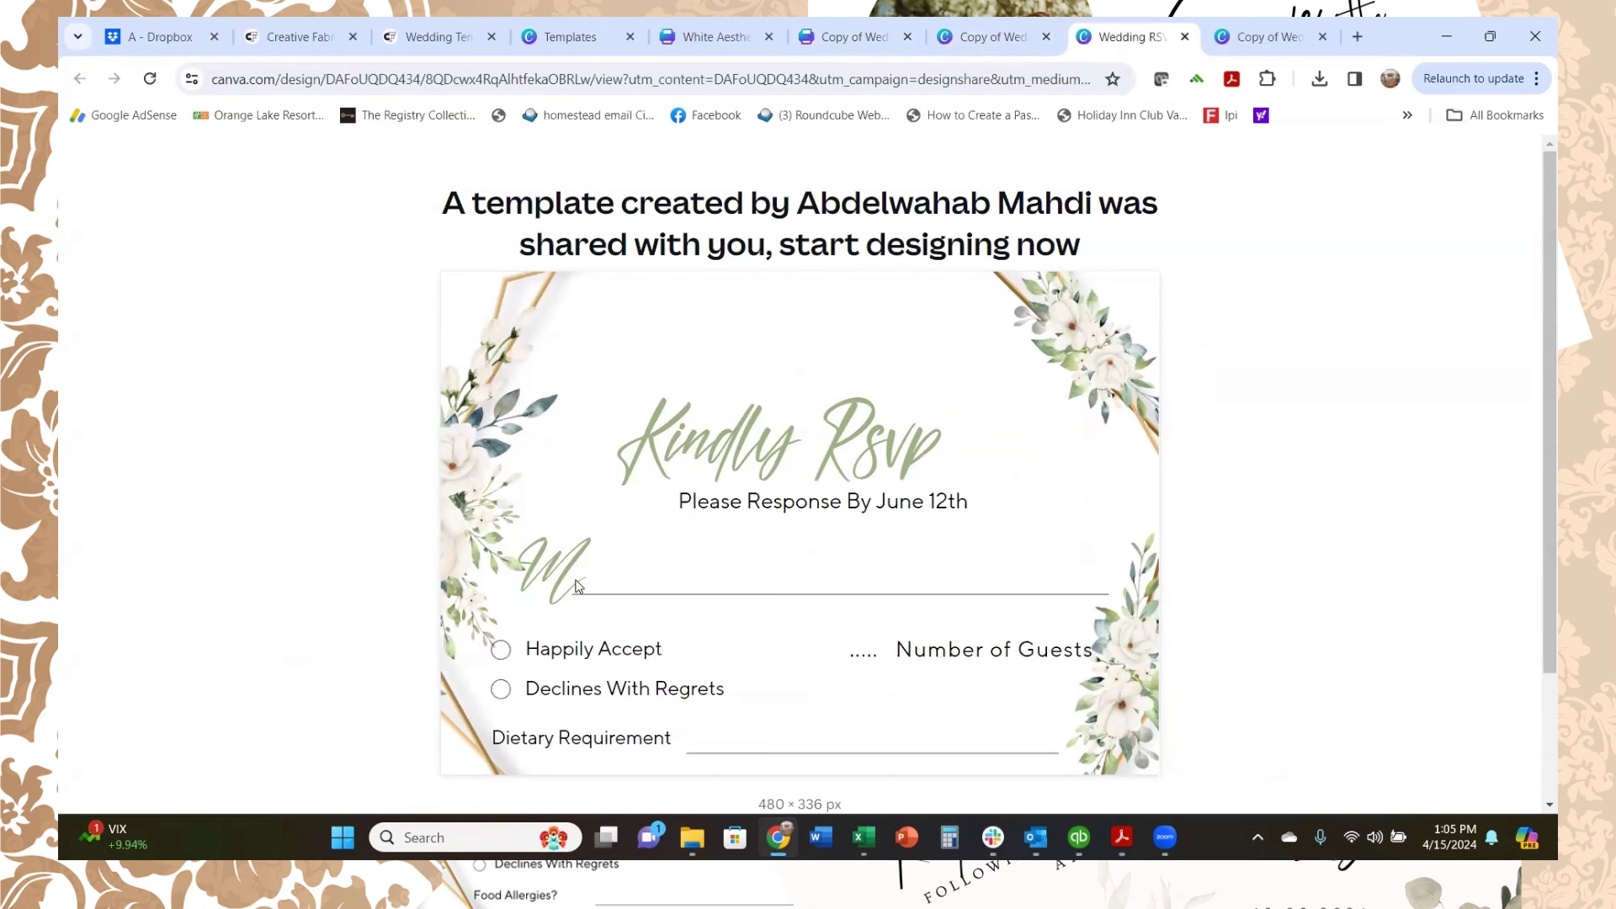
pyautogui.scroll(-2, 847, 513)
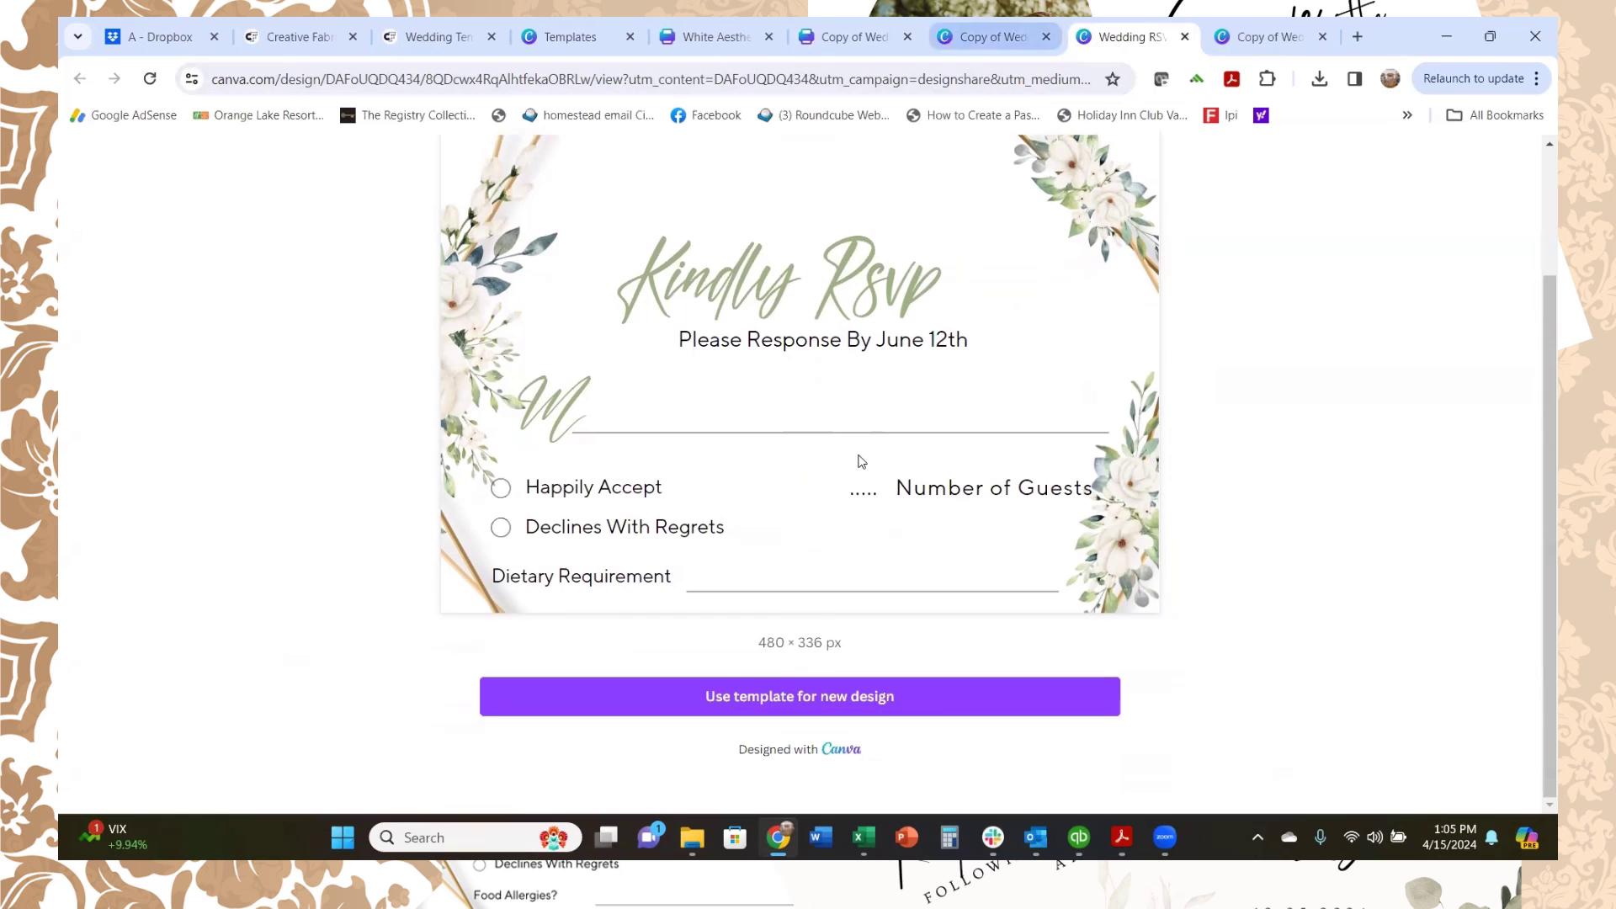
pyautogui.click(795, 696)
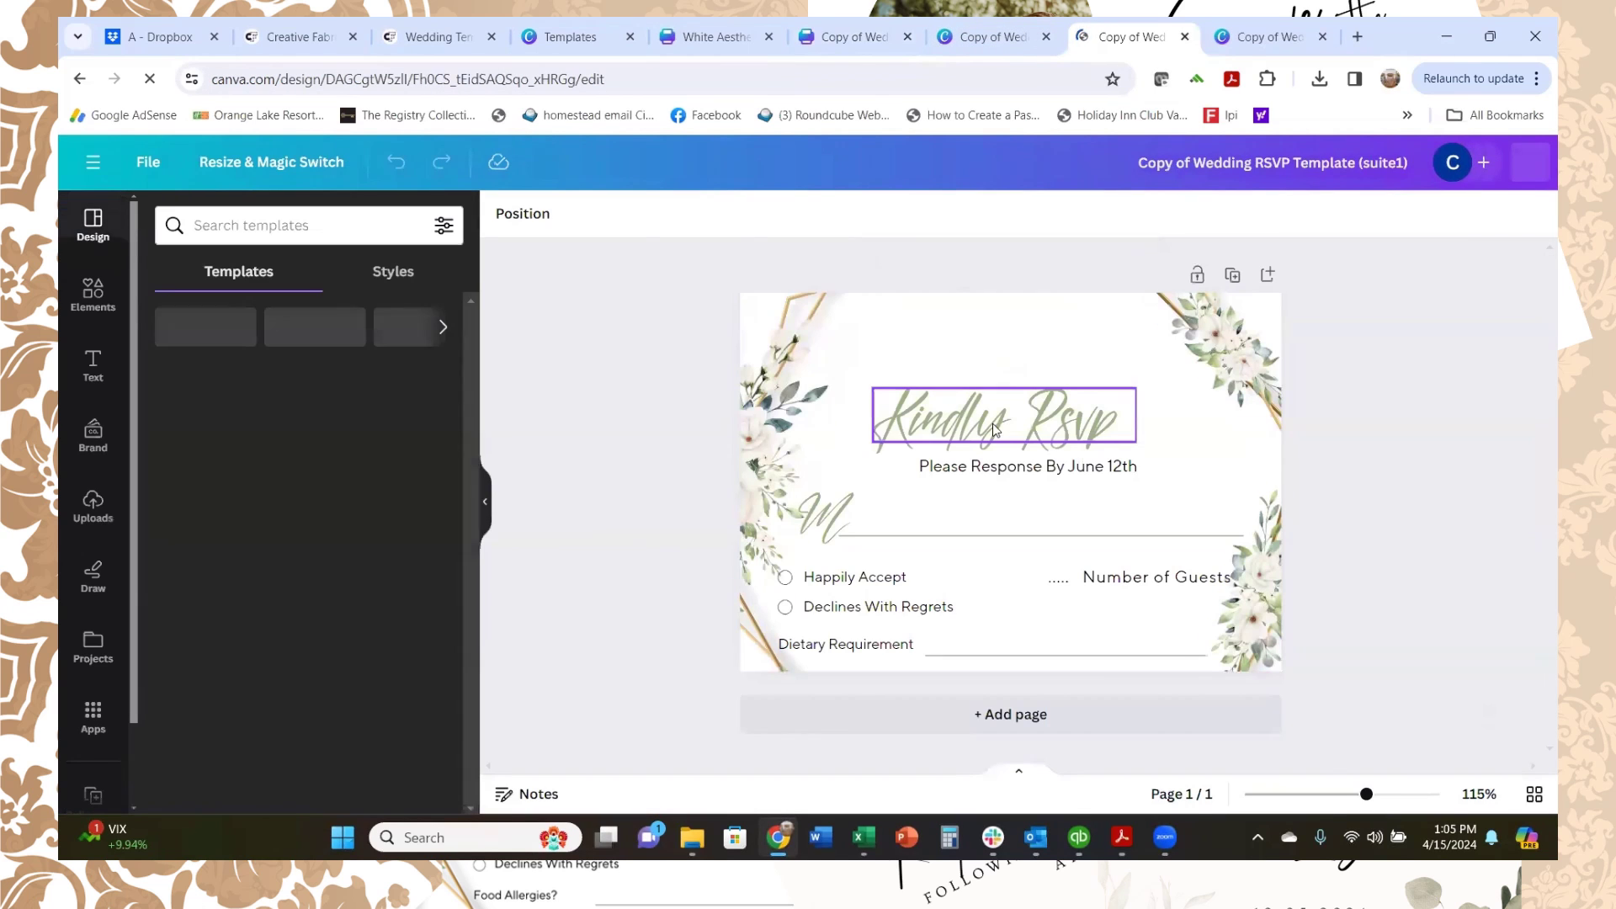
# Step: Replace the Kindly Rsvp heading with the guest couple's first names on one line
pyautogui.click(1109, 425)
pyautogui.click(1124, 415)
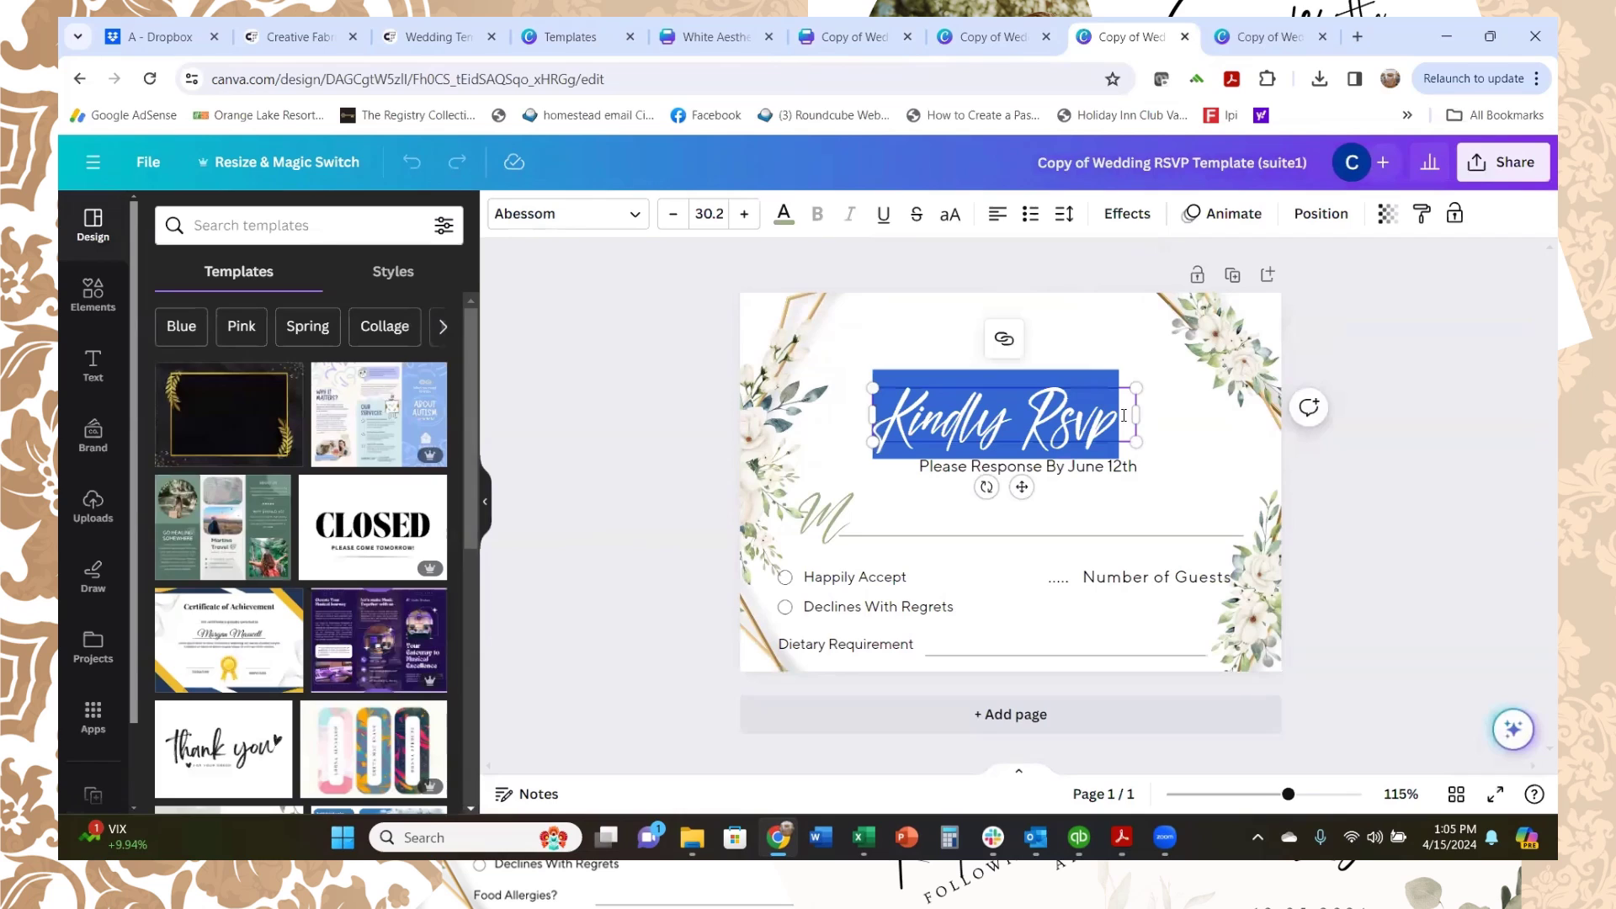
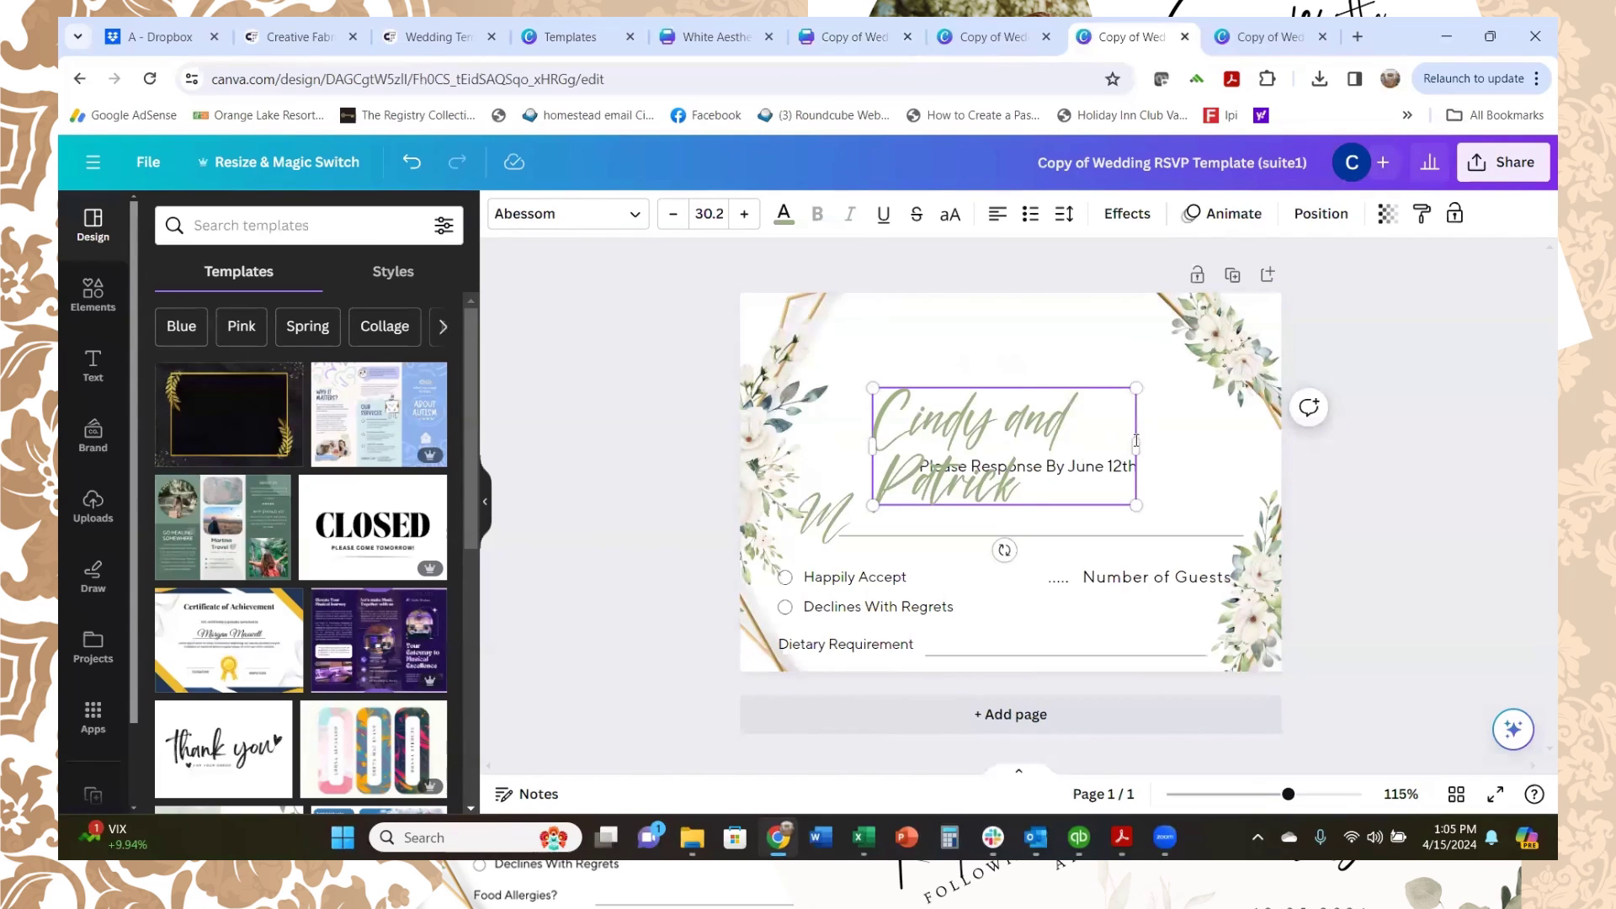
pyautogui.moveTo(1136, 444); pyautogui.dragTo(1245, 443)
# Step: Delete the response-deadline line, script M initial, line under the names and Number of Guests text
pyautogui.click(1021, 466)
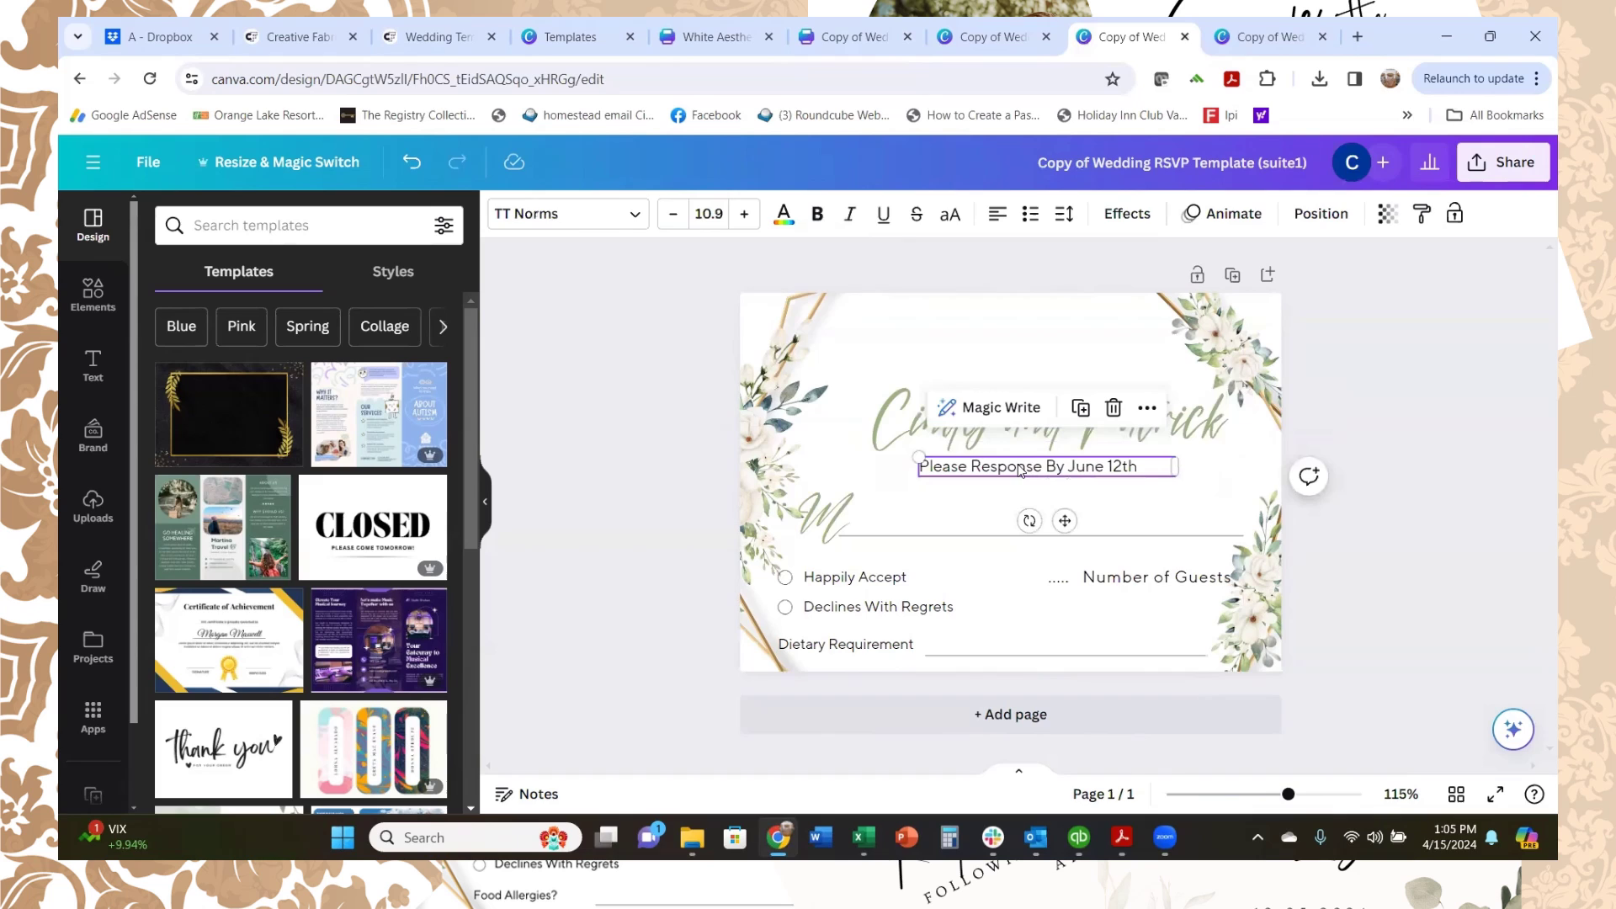
pyautogui.press('Delete')
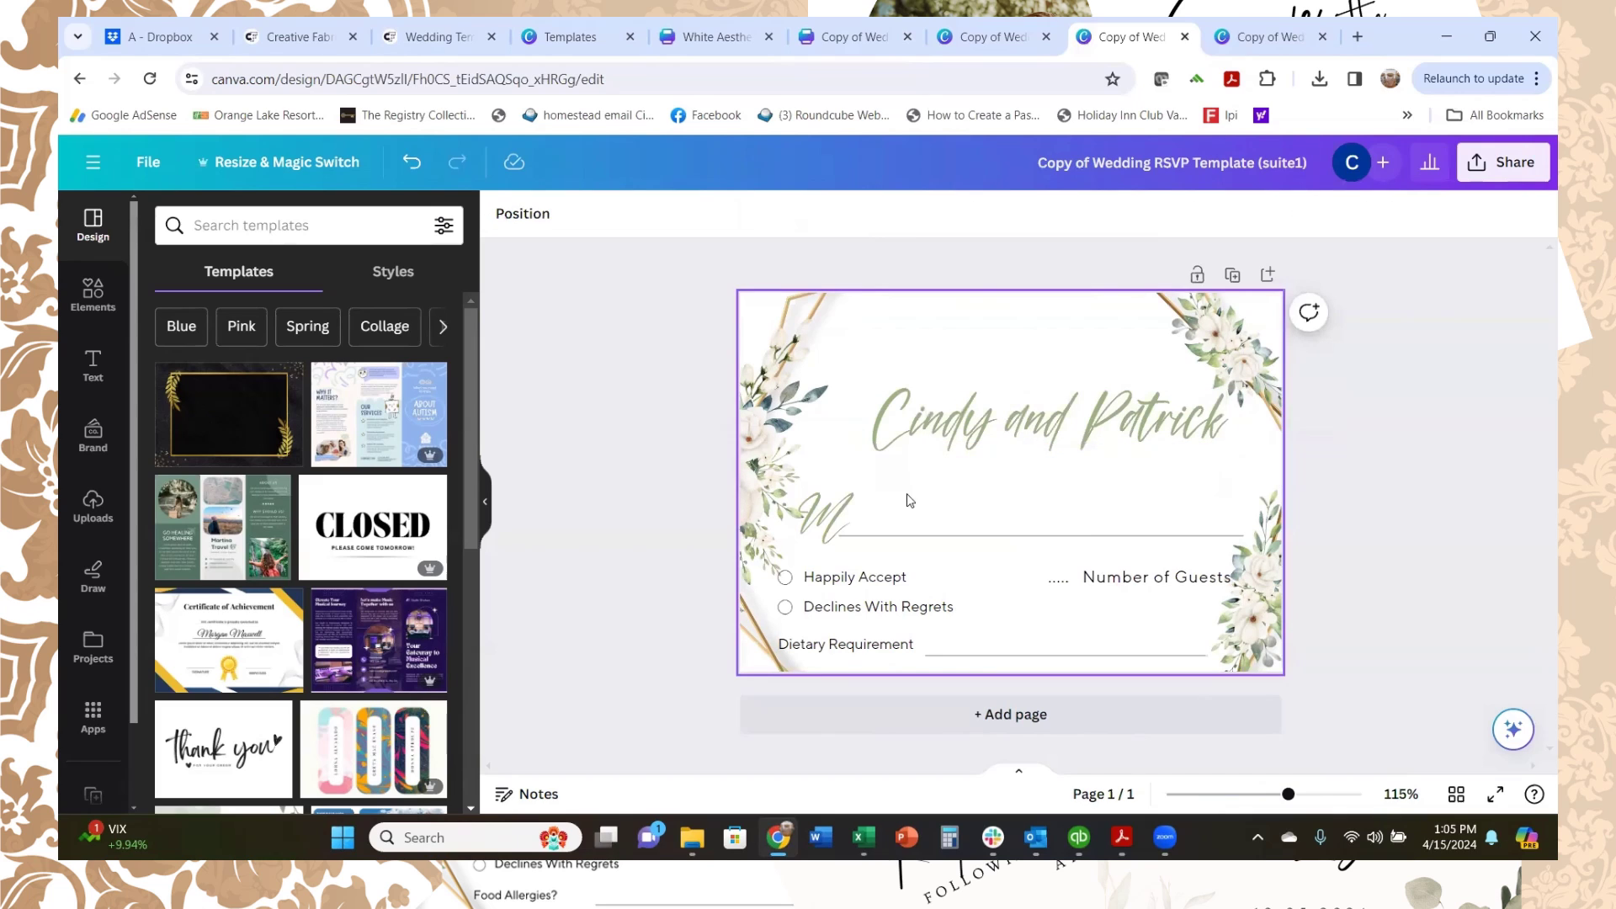
pyautogui.click(896, 539)
pyautogui.click(891, 533)
pyautogui.press('Delete')
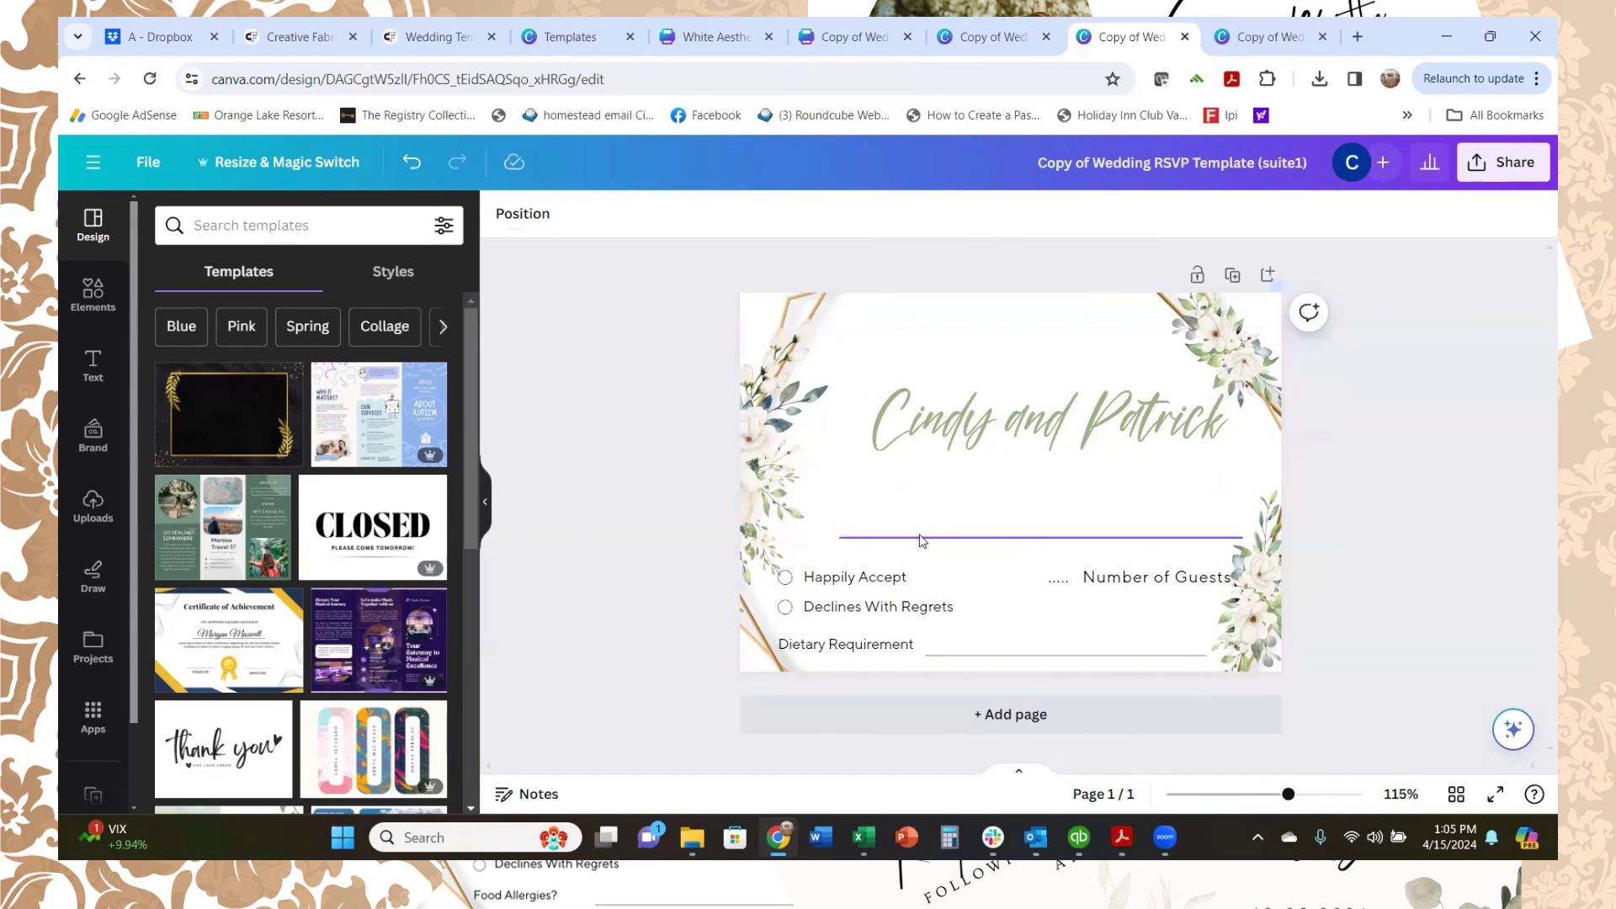
pyautogui.click(940, 537)
pyautogui.press('Delete')
pyautogui.click(1174, 581)
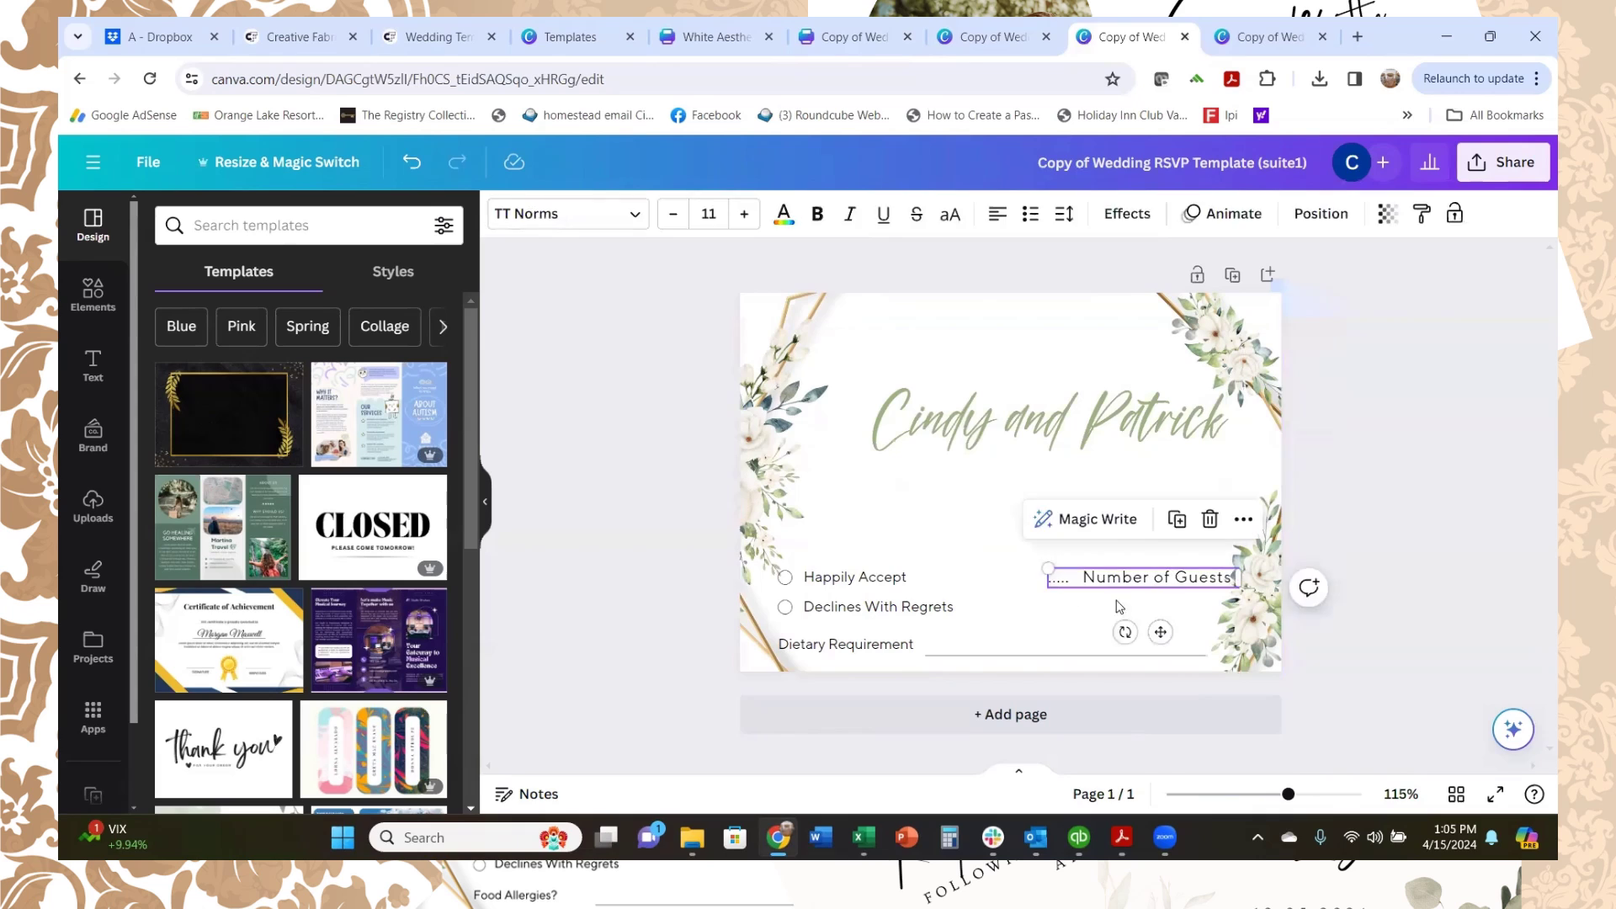
pyautogui.press('Delete')
# Step: Delete both reply options, their circles, and the dietary requirement label and line
pyautogui.click(884, 577)
pyautogui.press('Delete')
pyautogui.click(909, 606)
pyautogui.press('Delete')
pyautogui.click(894, 647)
pyautogui.press('Delete')
pyautogui.click(960, 656)
pyautogui.press('Delete')
pyautogui.click(785, 607)
pyautogui.press('Delete')
pyautogui.click(785, 578)
pyautogui.press('Delete')
# Step: Centre the names, add the couple's surname, and put 'Table 2' on a new line below
pyautogui.moveTo(1034, 429); pyautogui.dragTo(1003, 450)
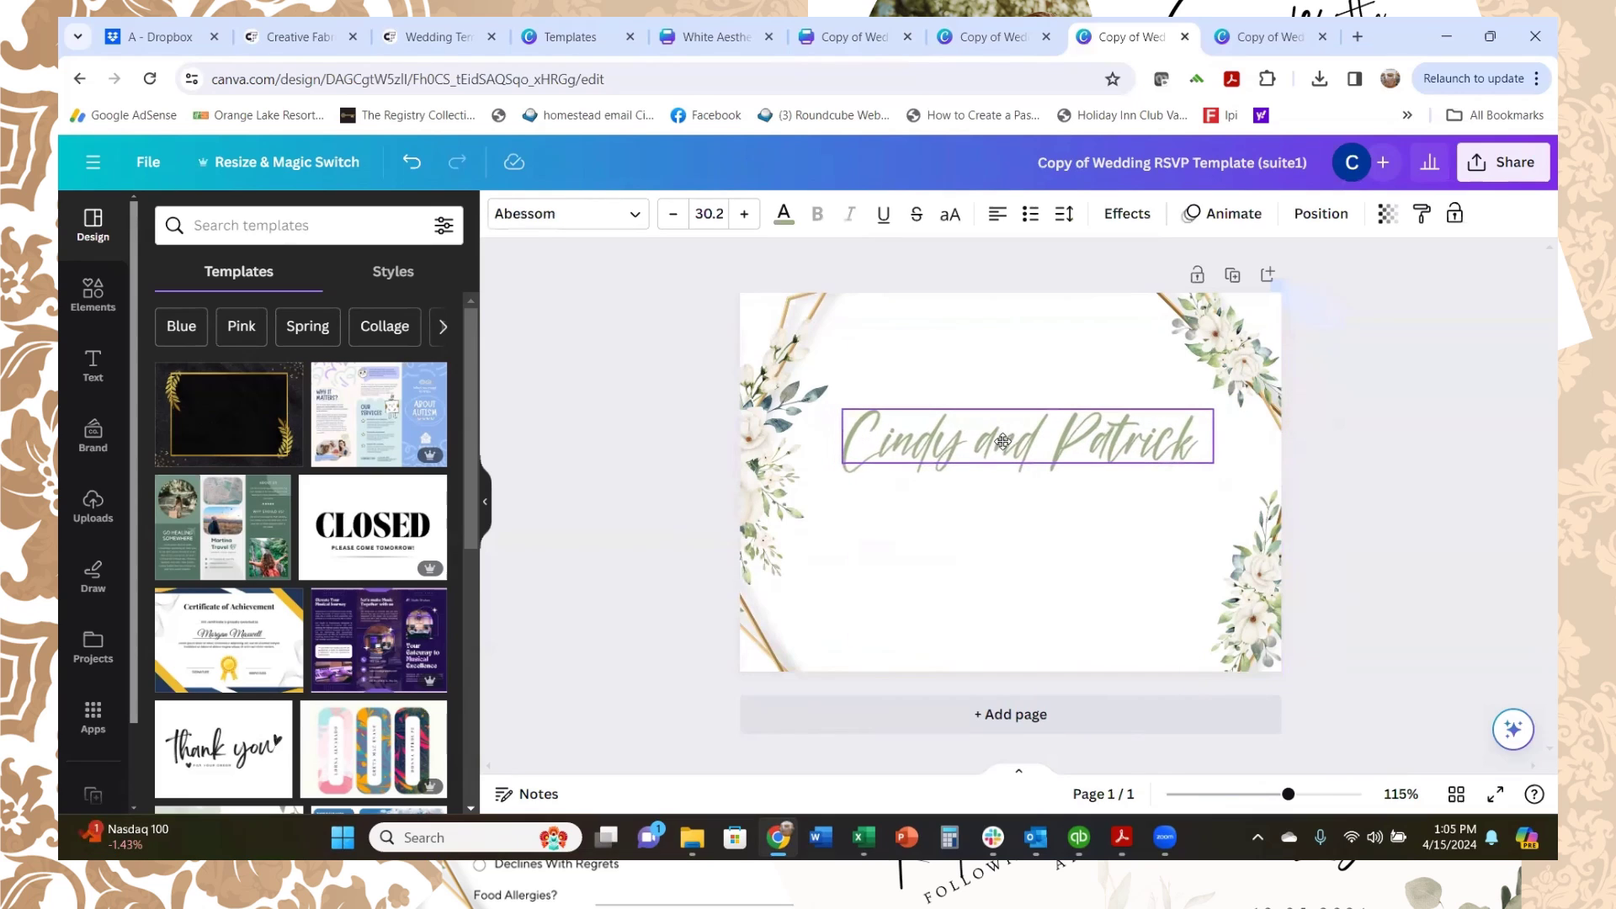
pyautogui.click(1193, 449)
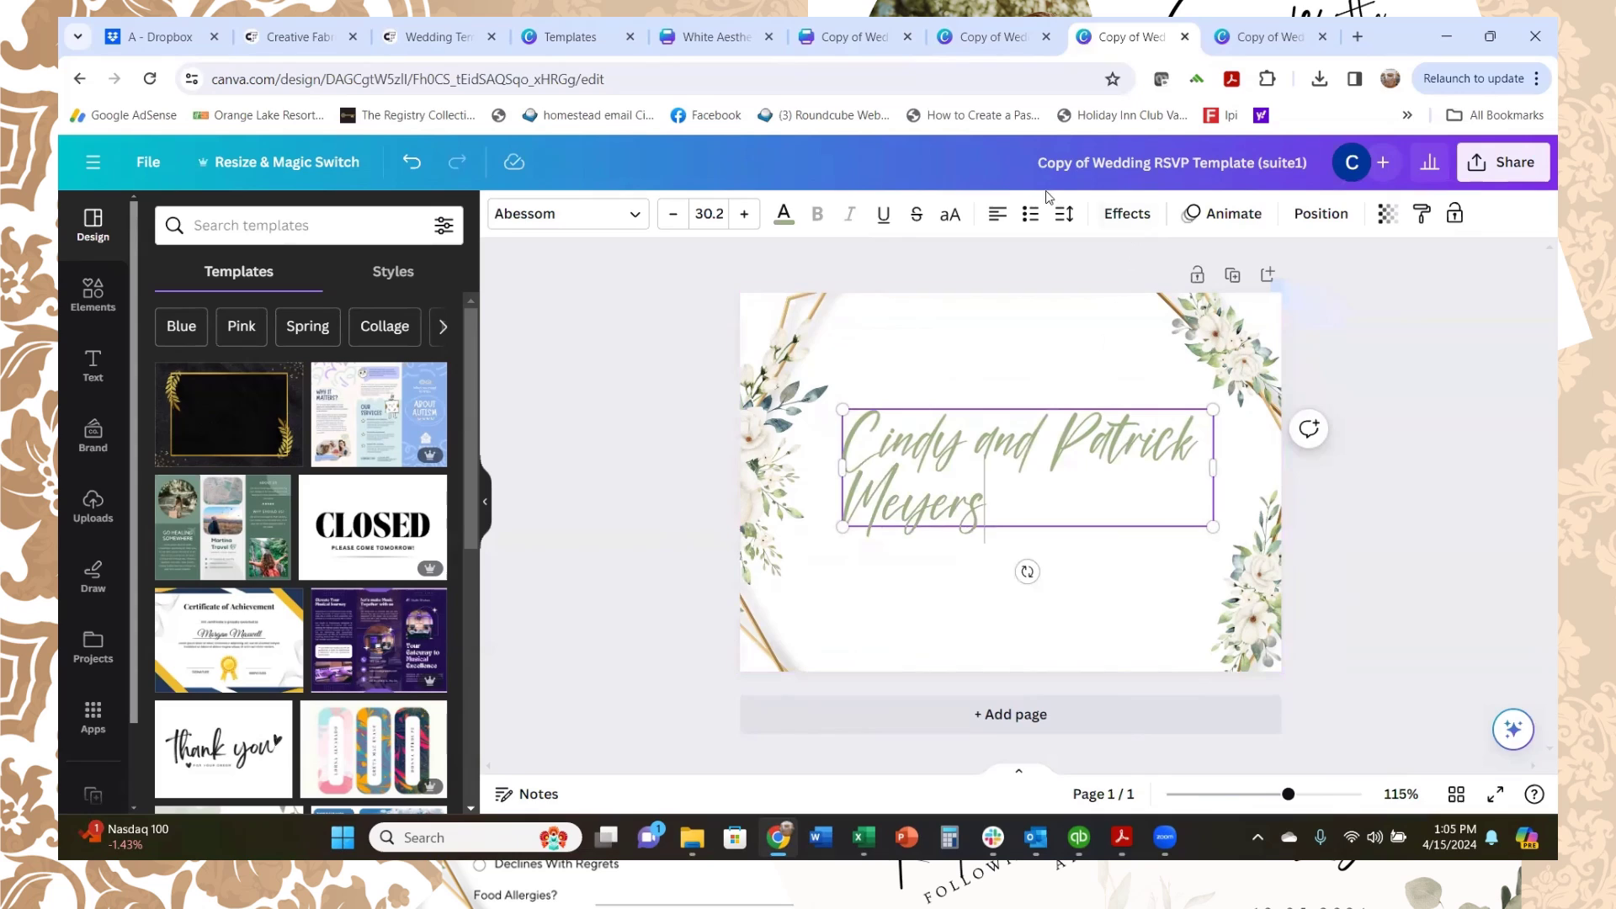
pyautogui.click(1006, 223)
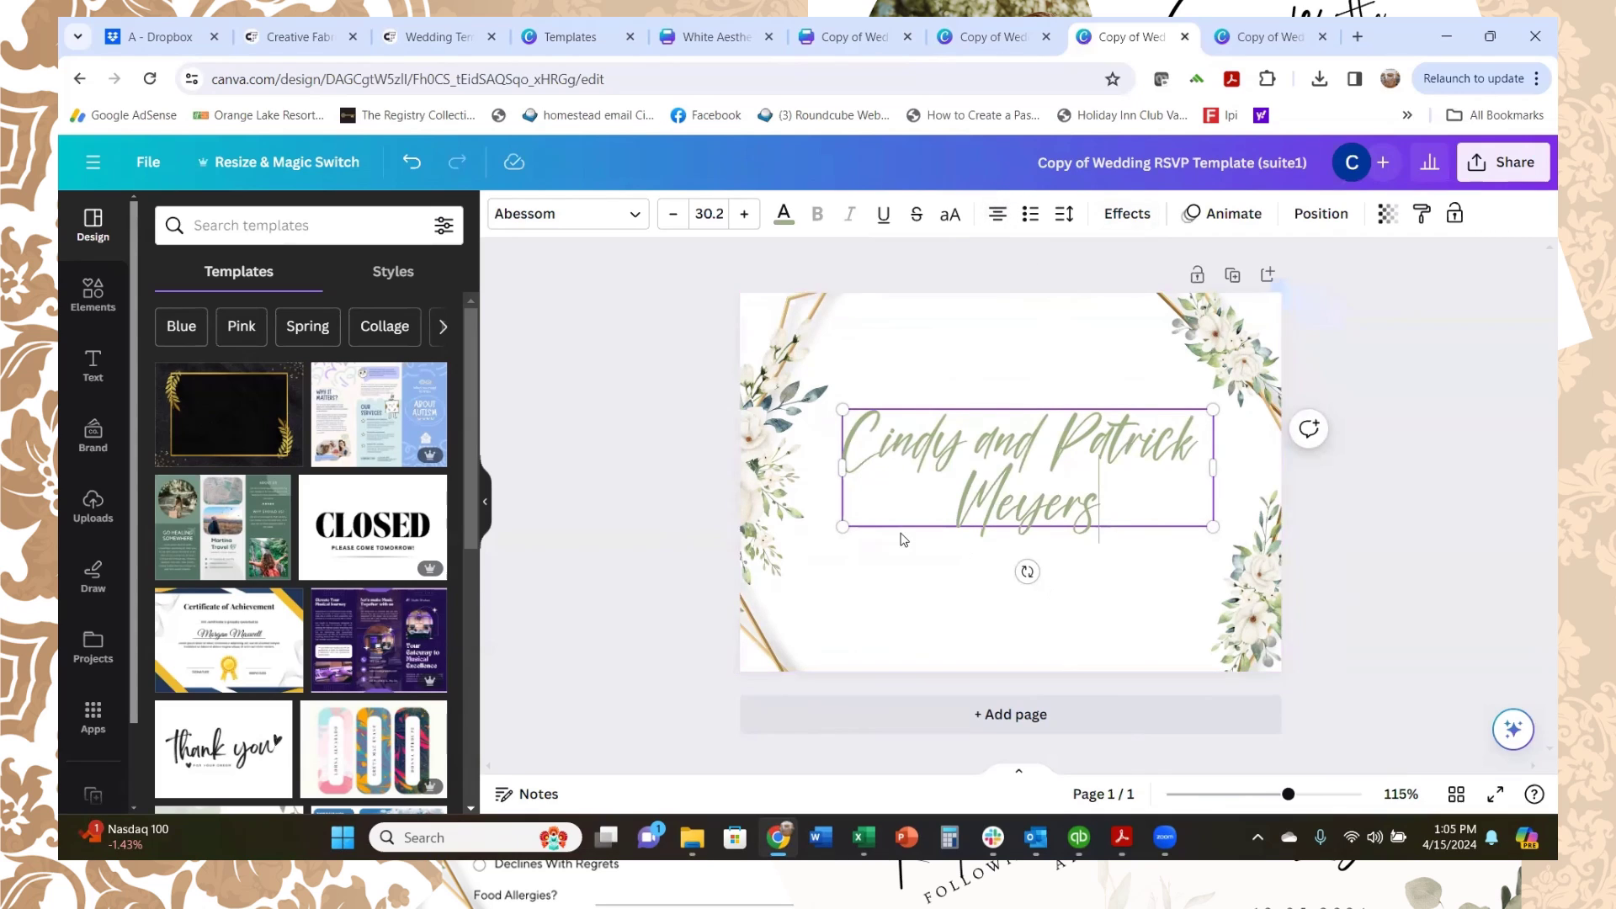
pyautogui.press('Return')
pyautogui.write('Table')
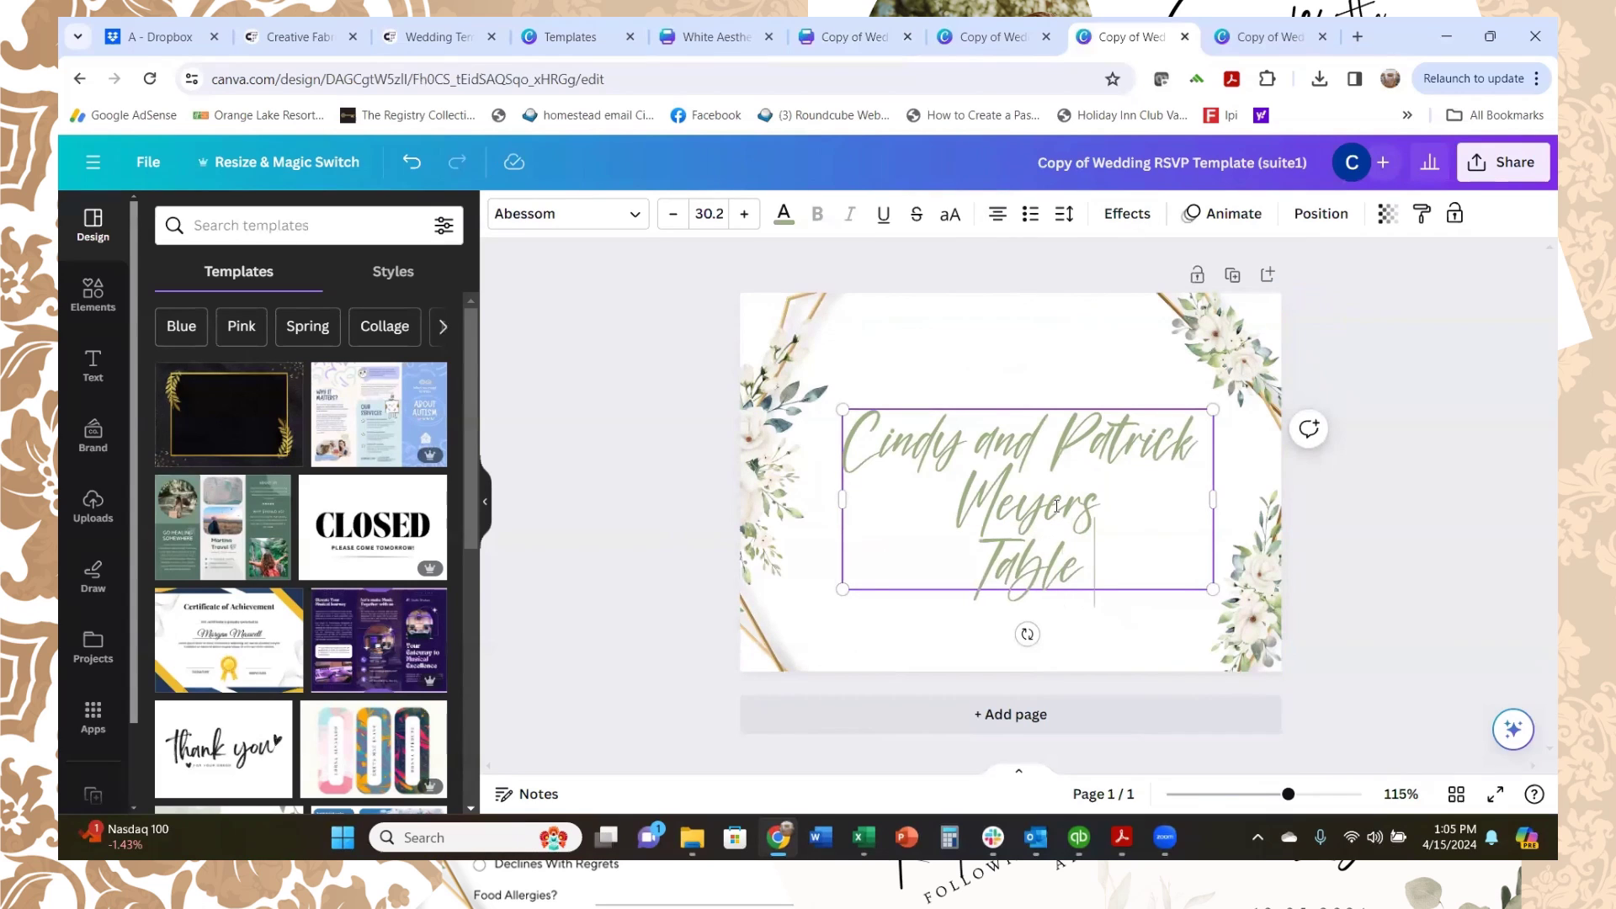
pyautogui.write(' 2')
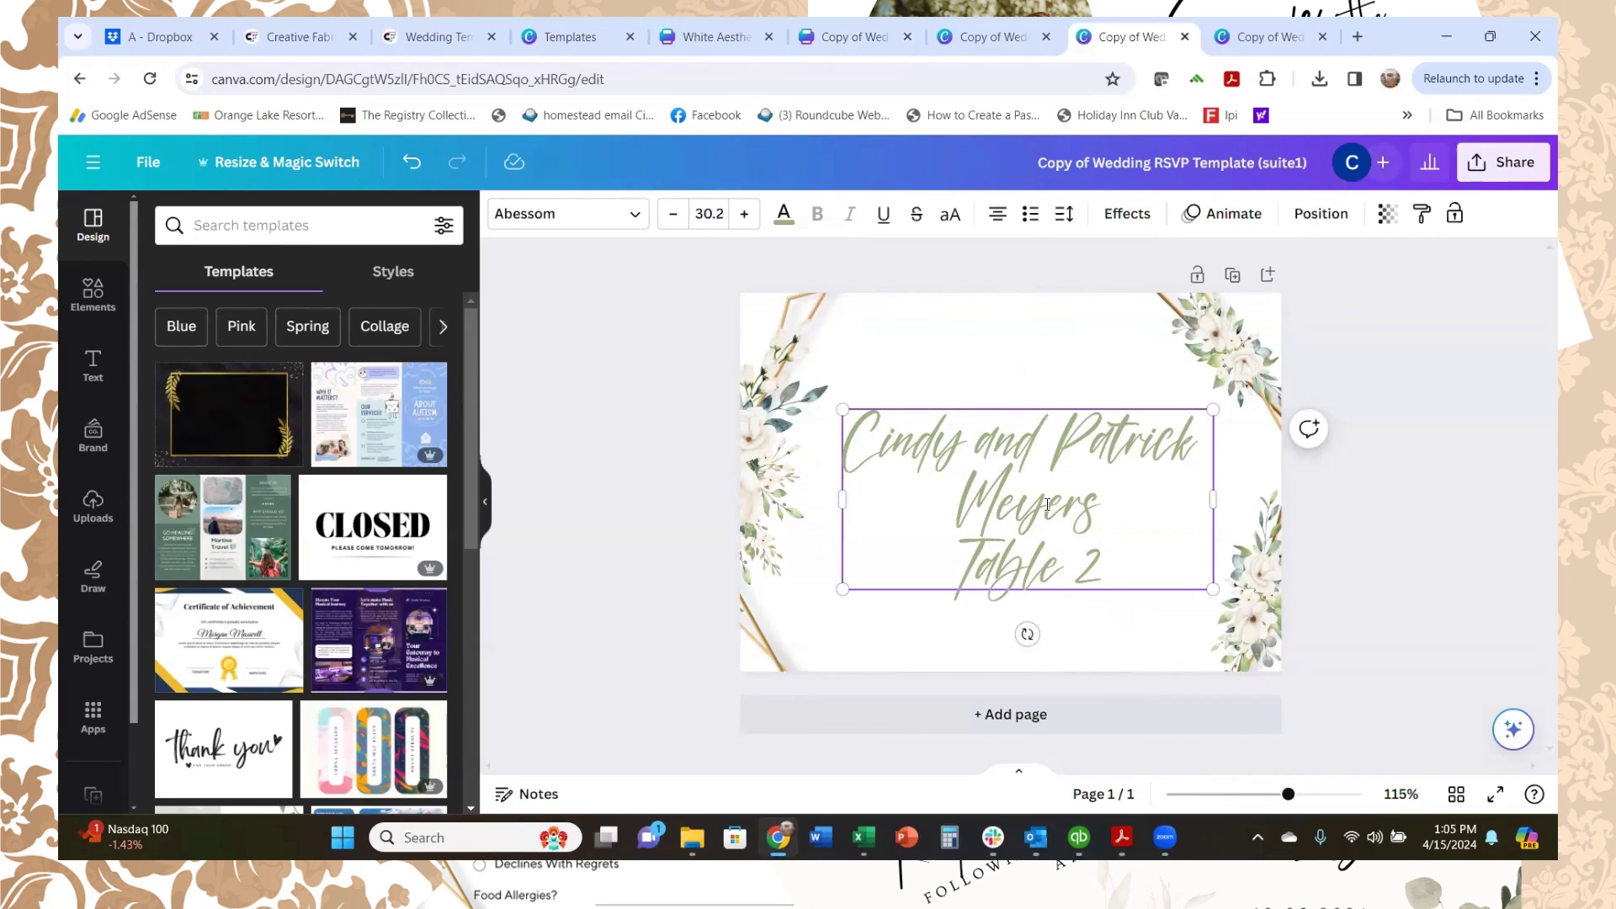
pyautogui.click(1073, 369)
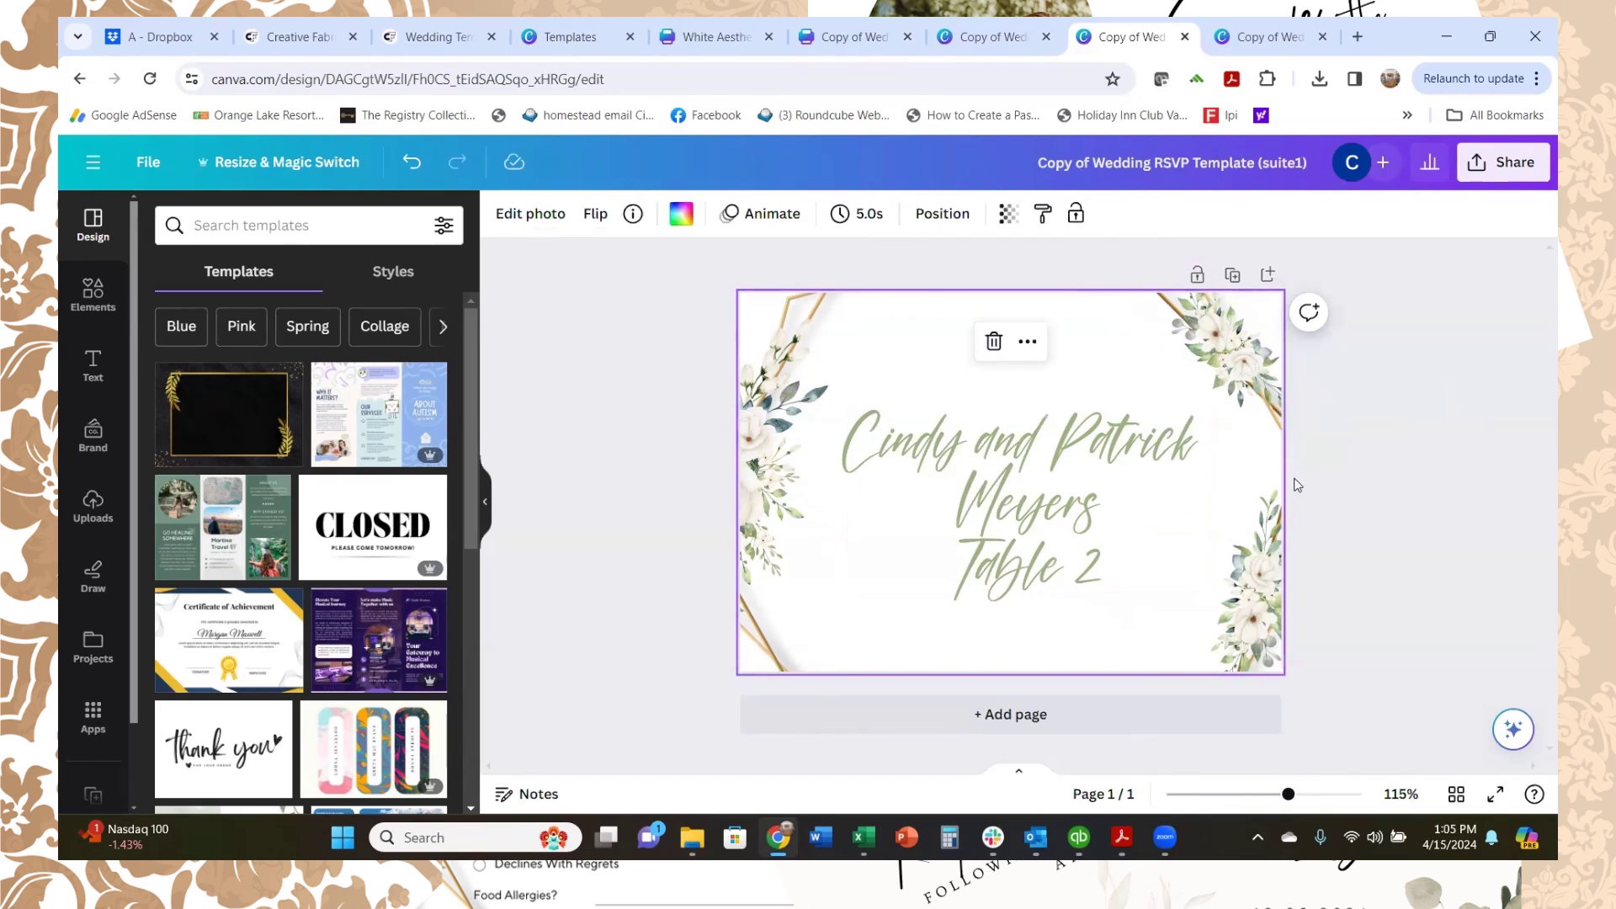
# Step: Download the finished place card as an 88.8 KB PNG file
pyautogui.click(1498, 172)
pyautogui.click(1256, 660)
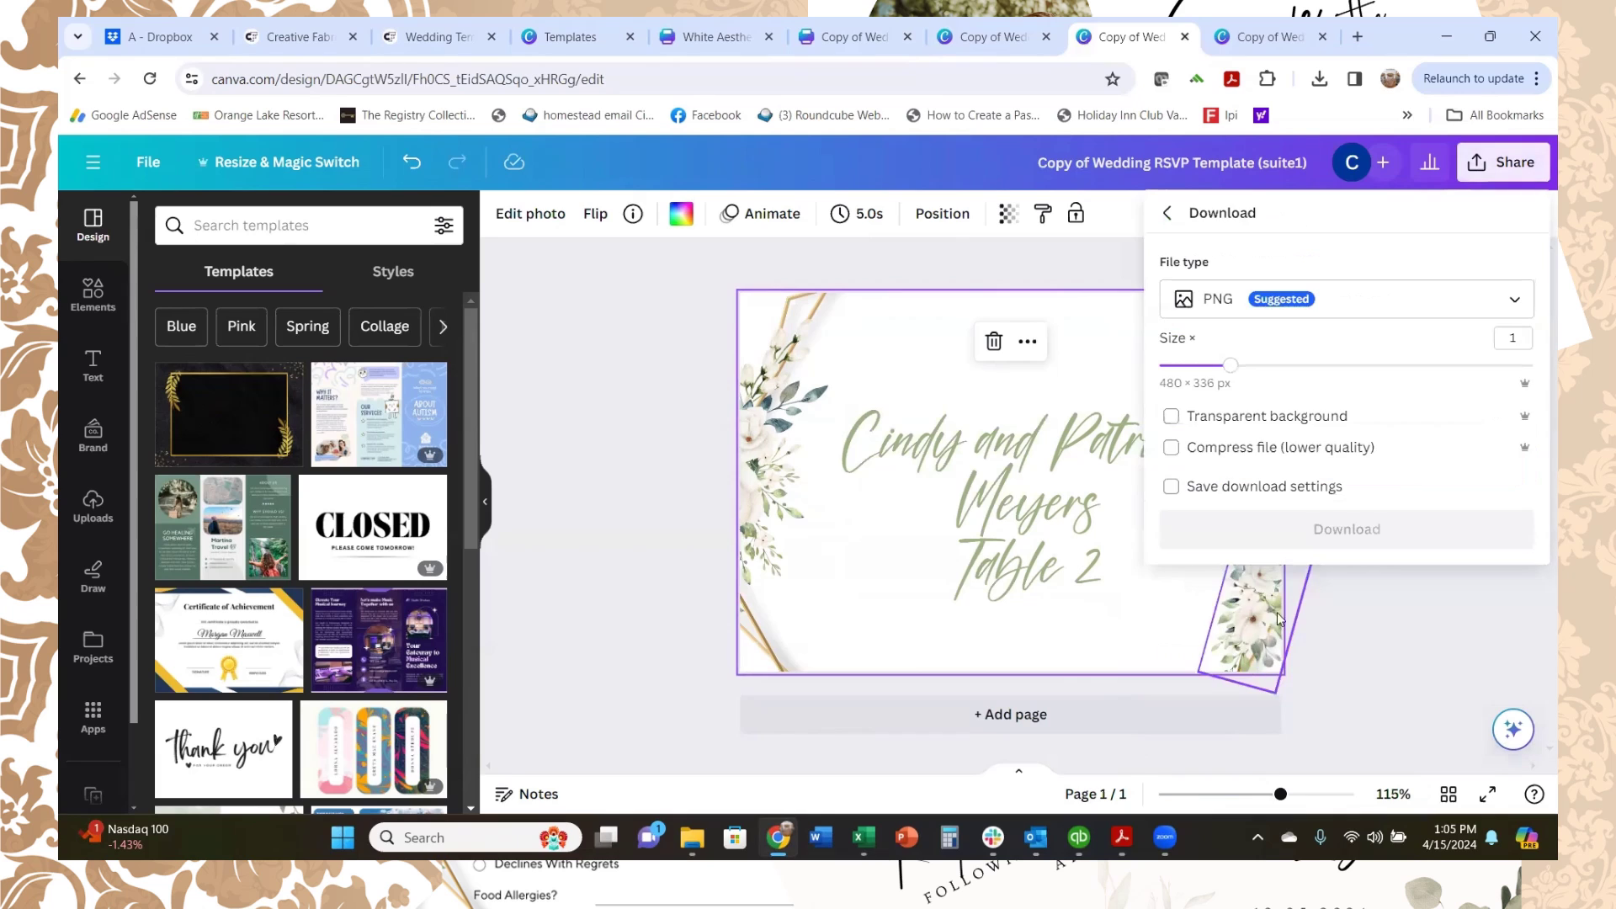
pyautogui.click(1313, 530)
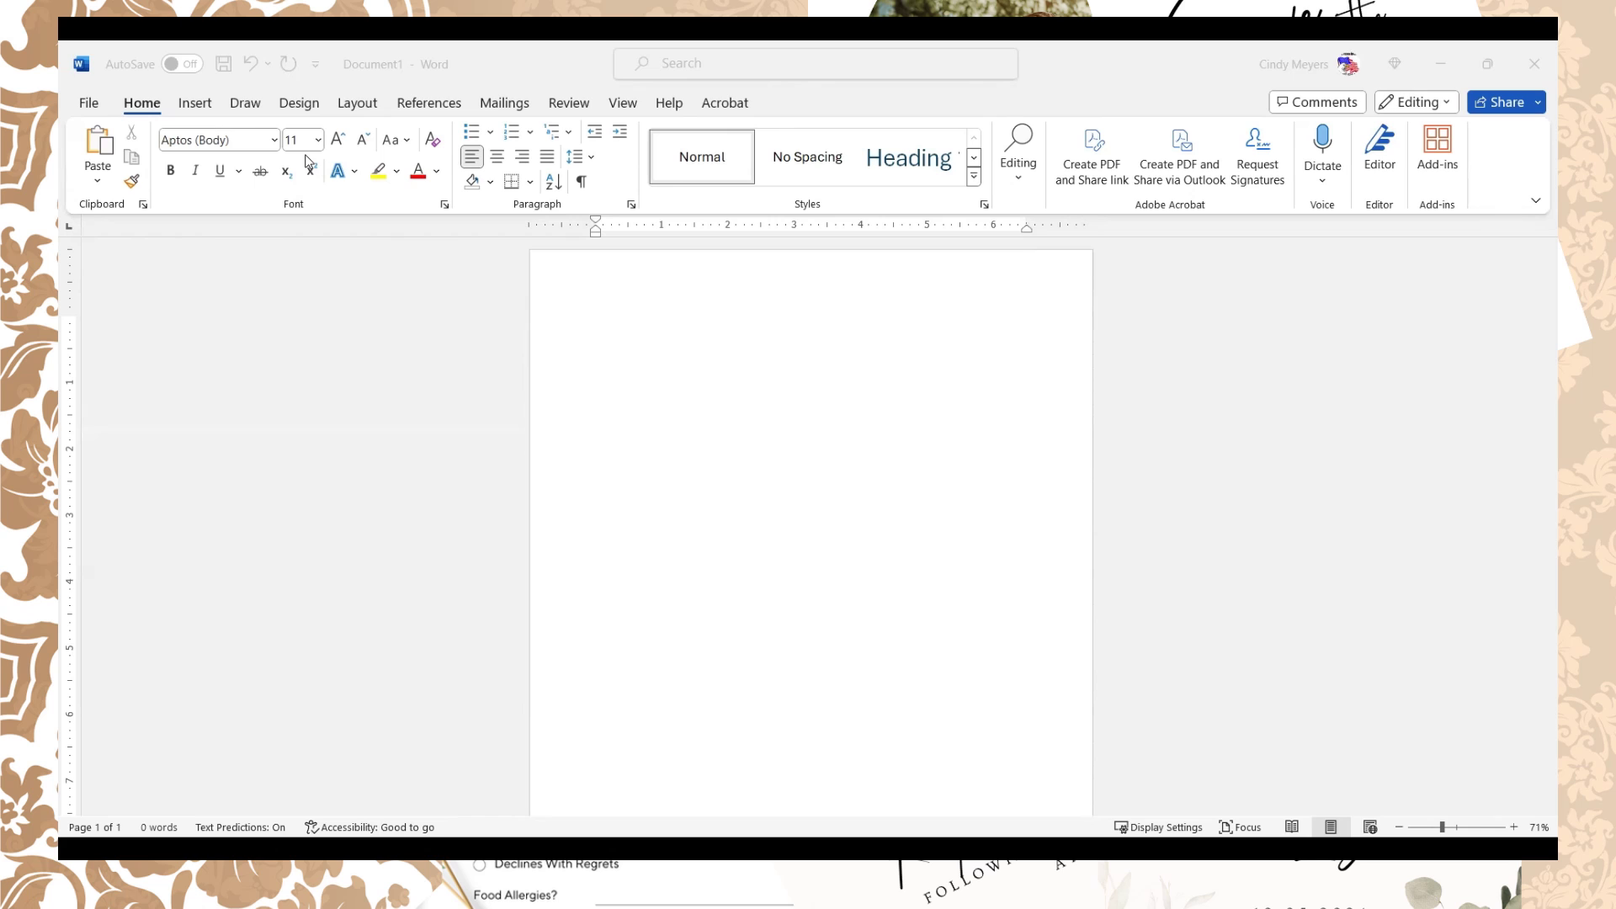
# Step: Set the blank page to landscape orientation with 0-inch margins on every side
pyautogui.click(358, 102)
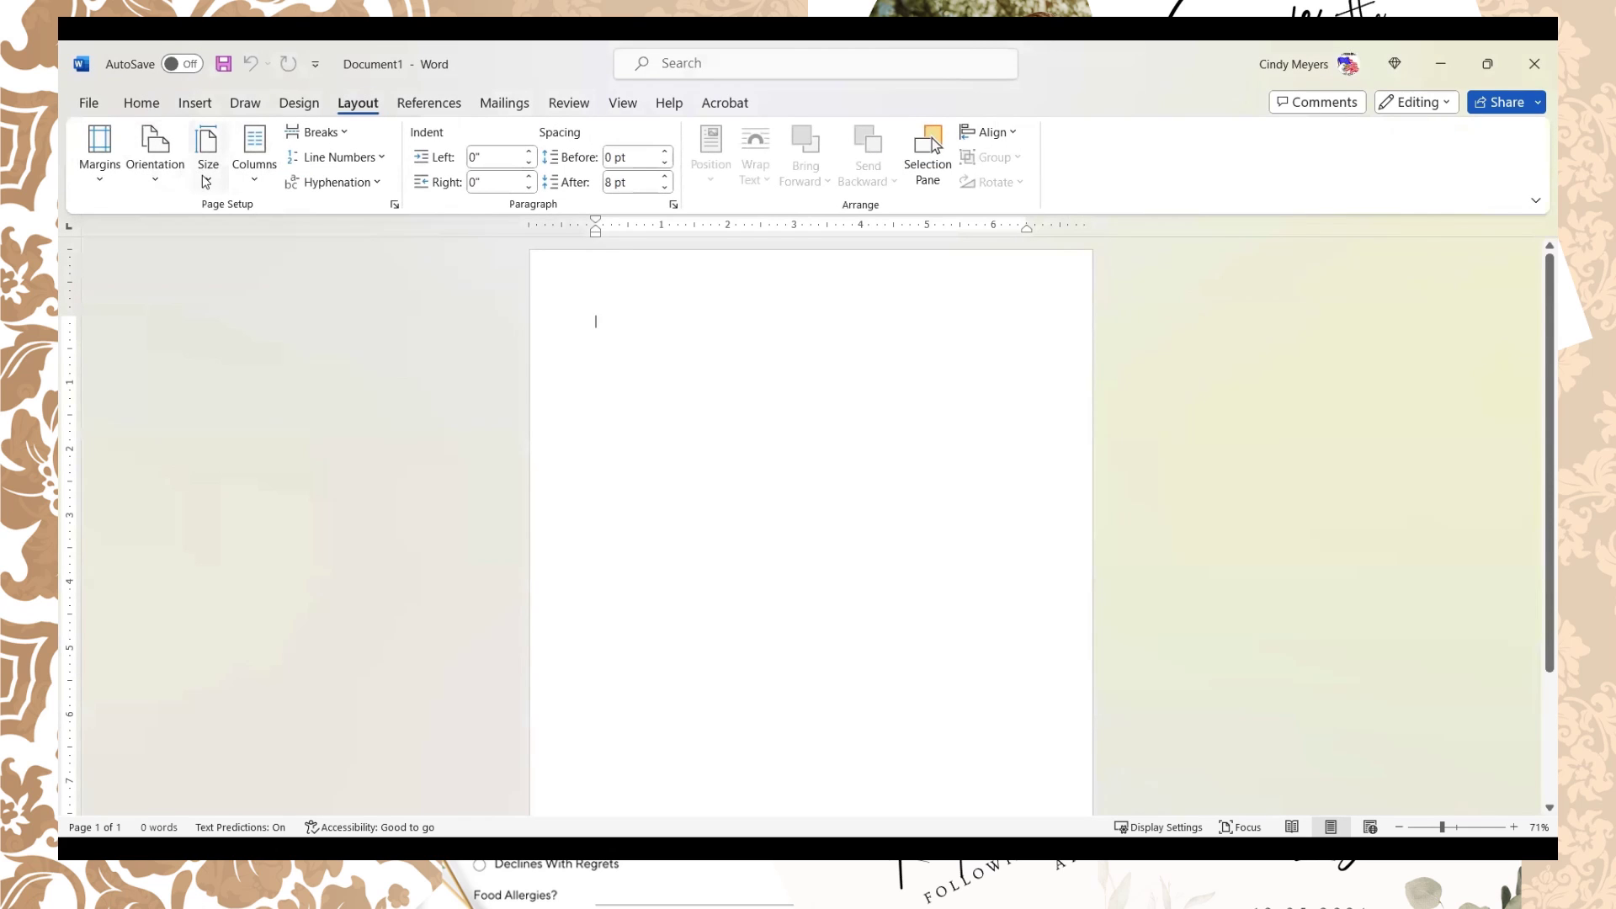
pyautogui.click(155, 178)
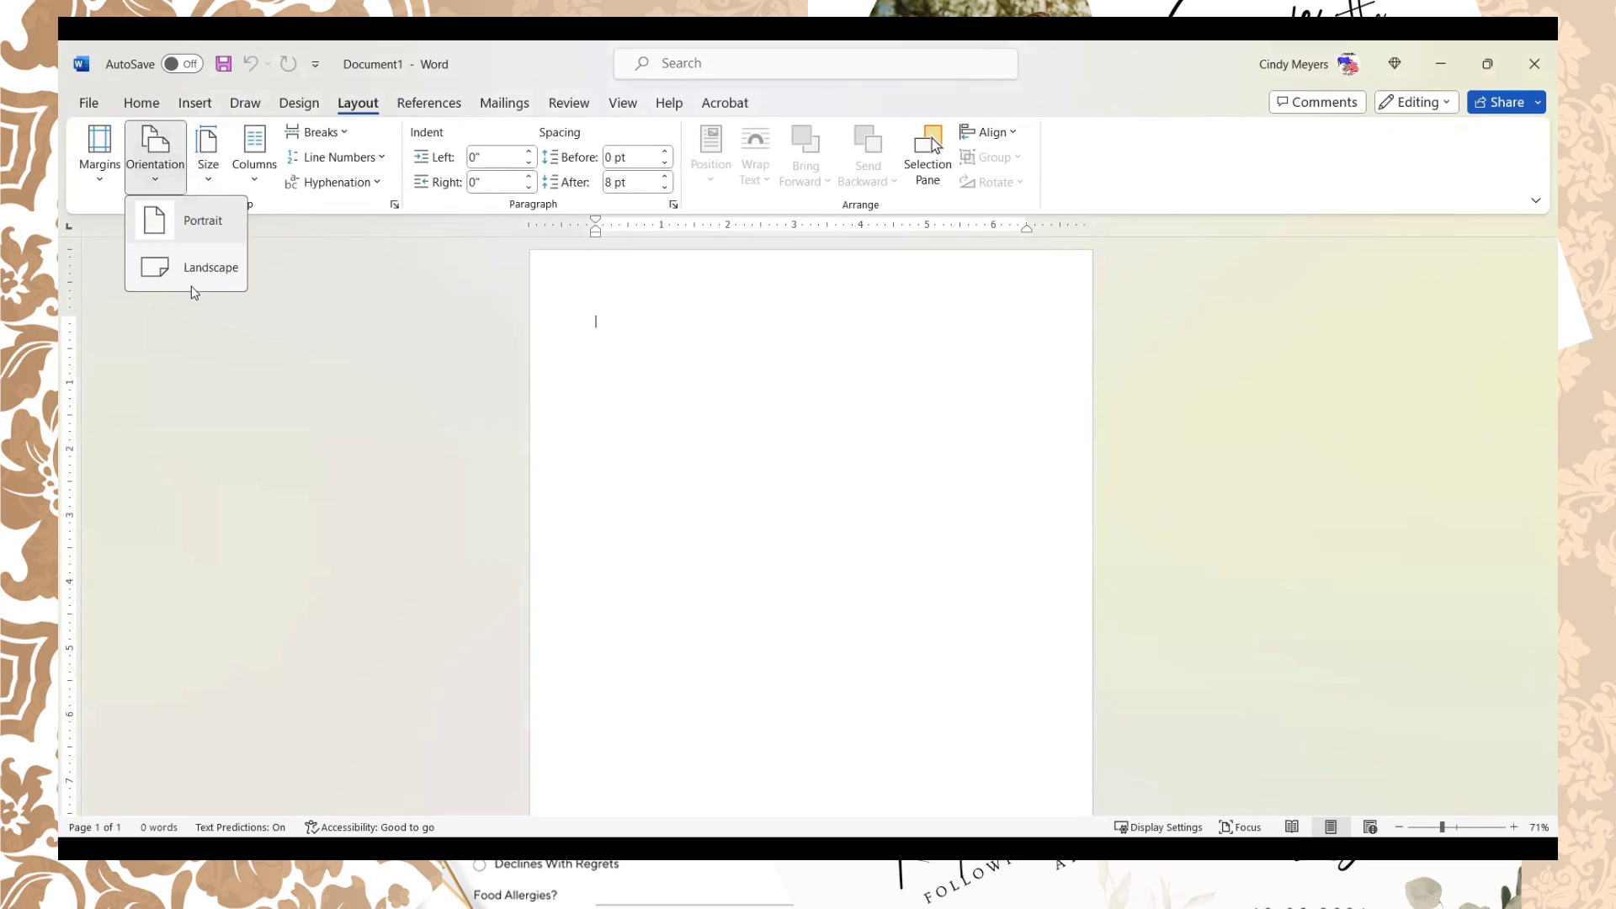
pyautogui.click(200, 267)
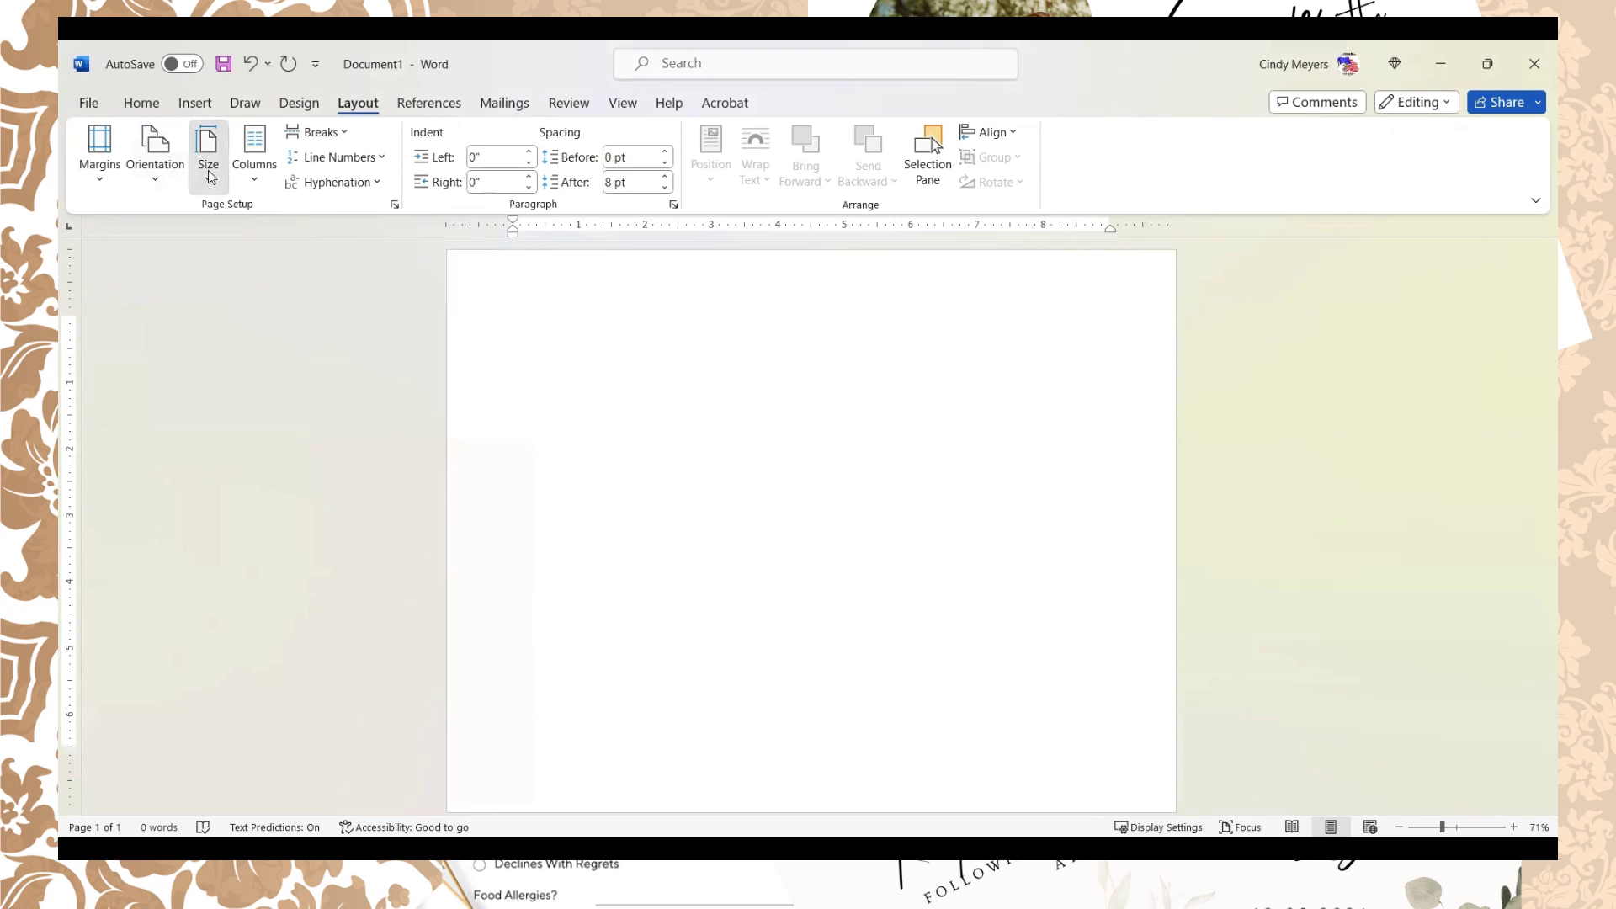
pyautogui.click(210, 177)
pyautogui.click(312, 262)
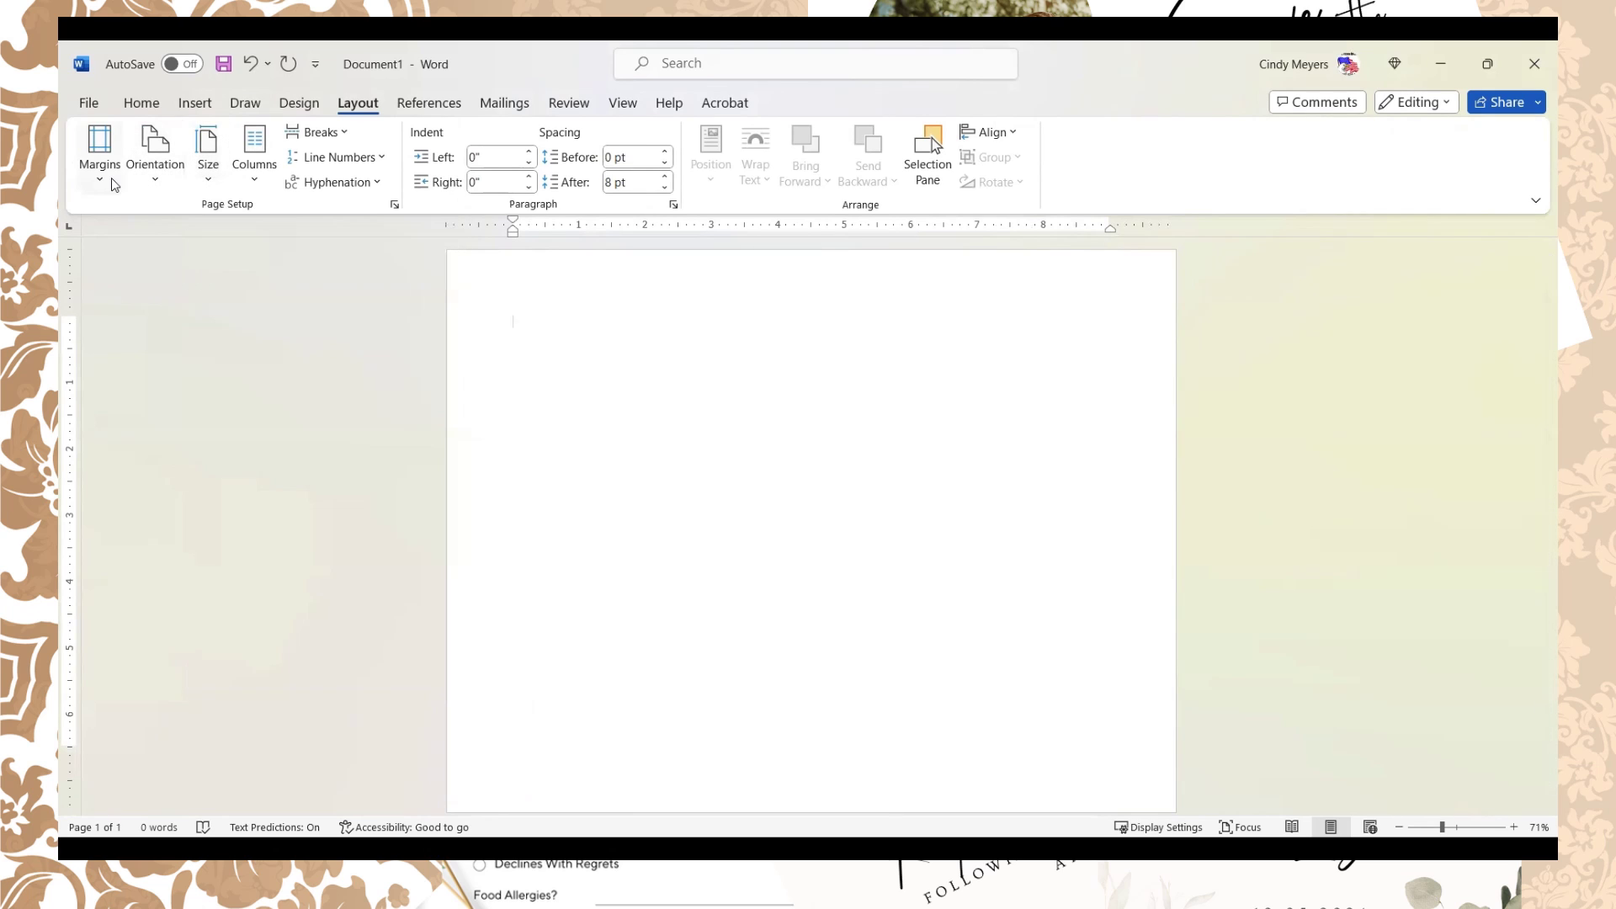
pyautogui.click(111, 180)
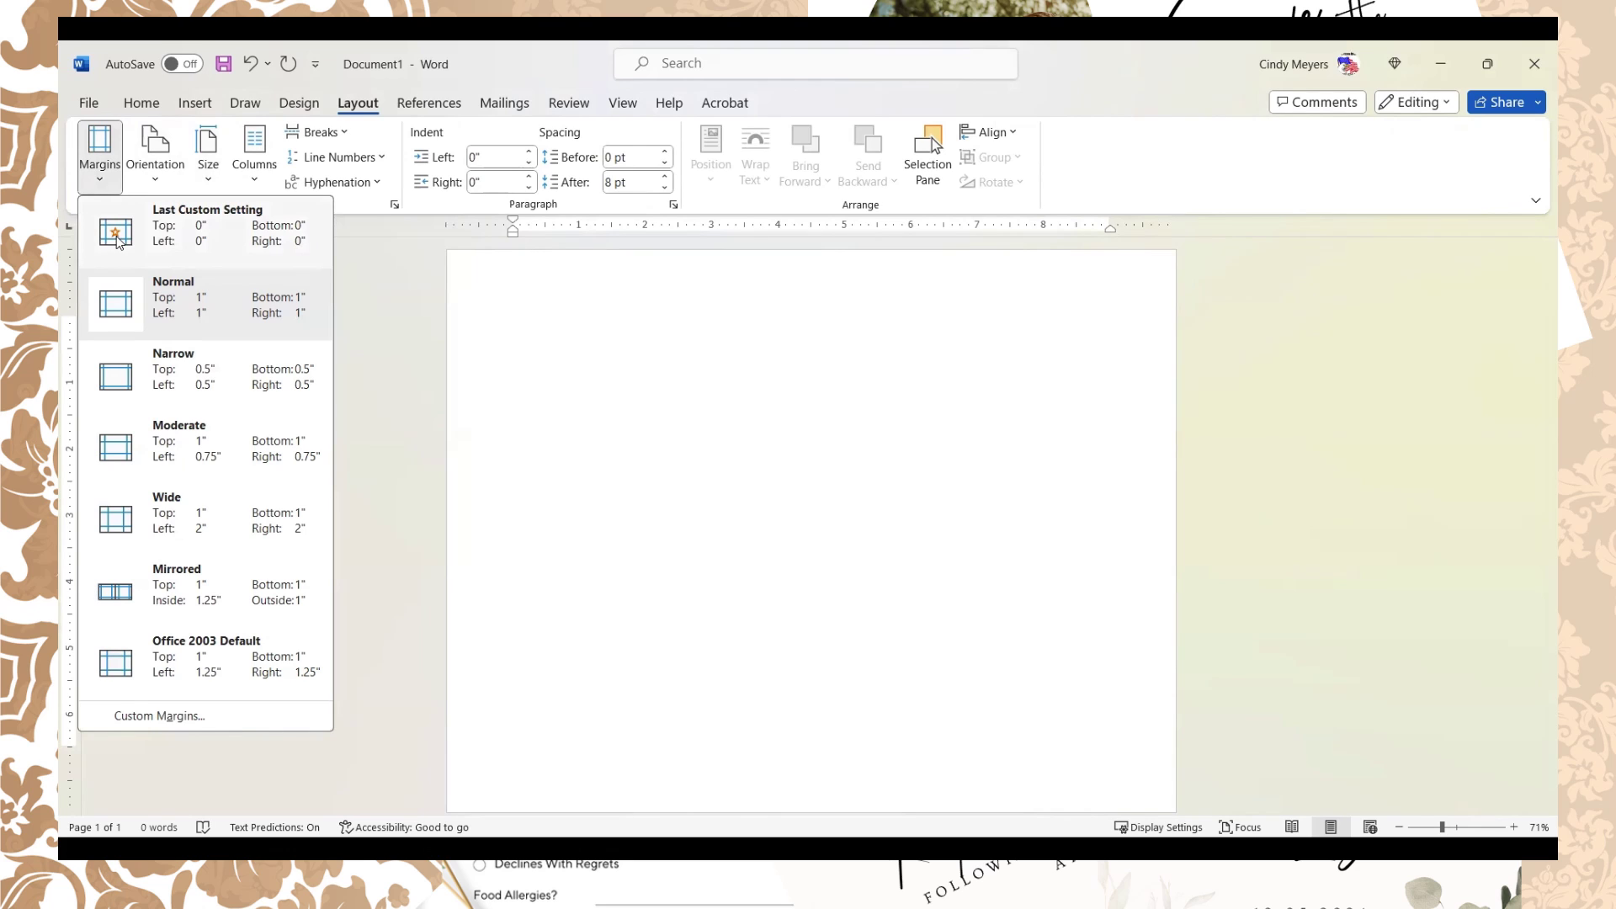
pyautogui.click(133, 250)
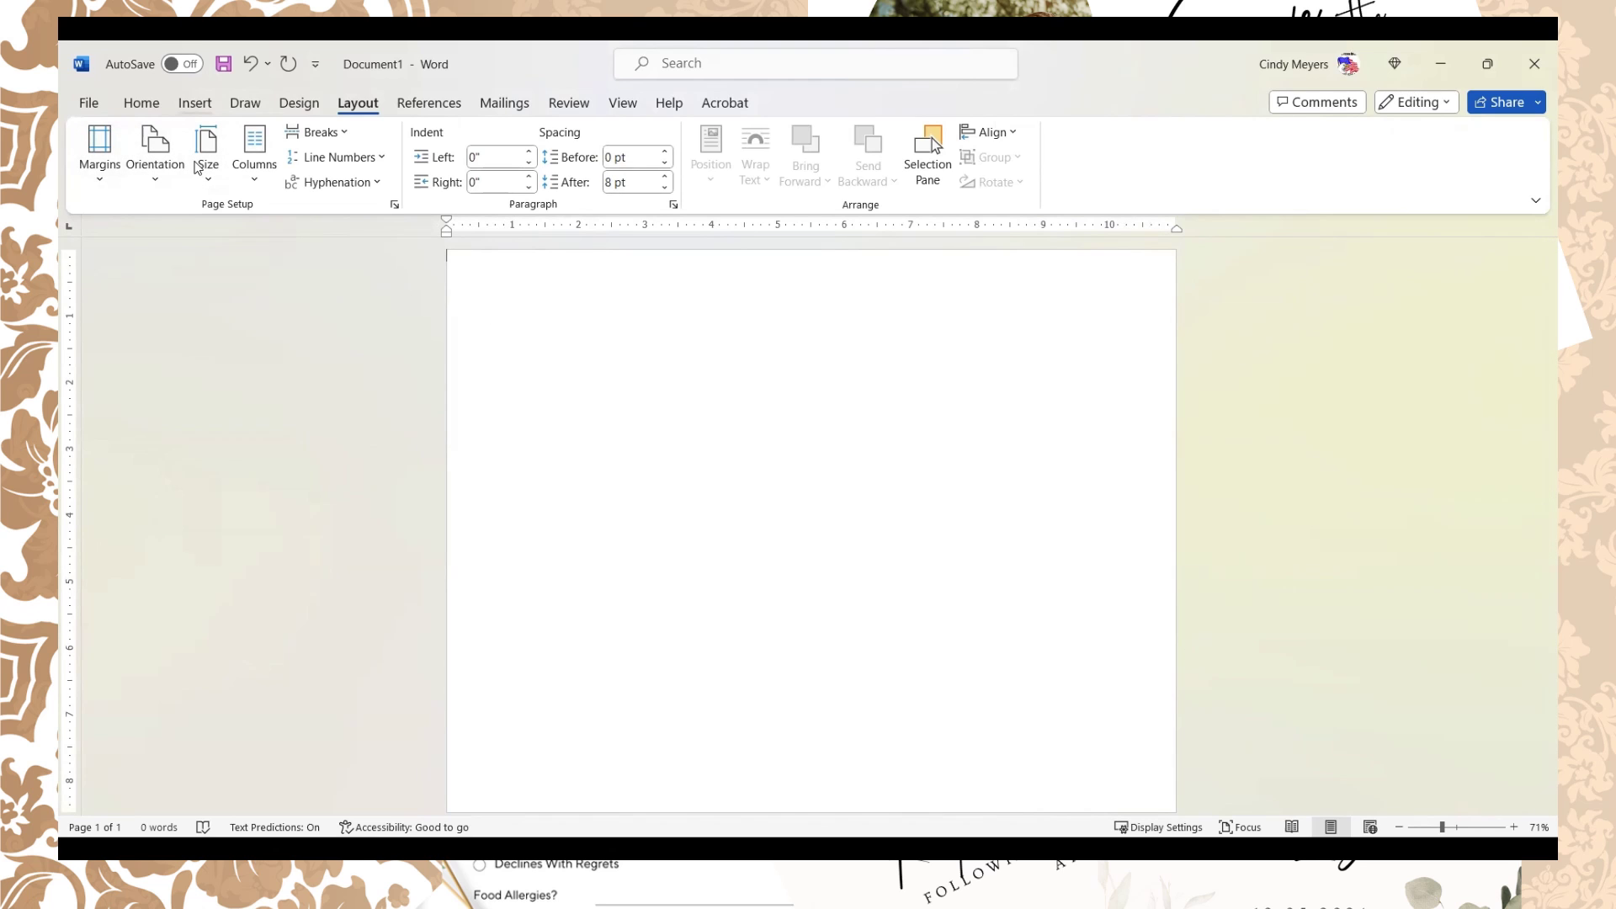
pyautogui.click(194, 103)
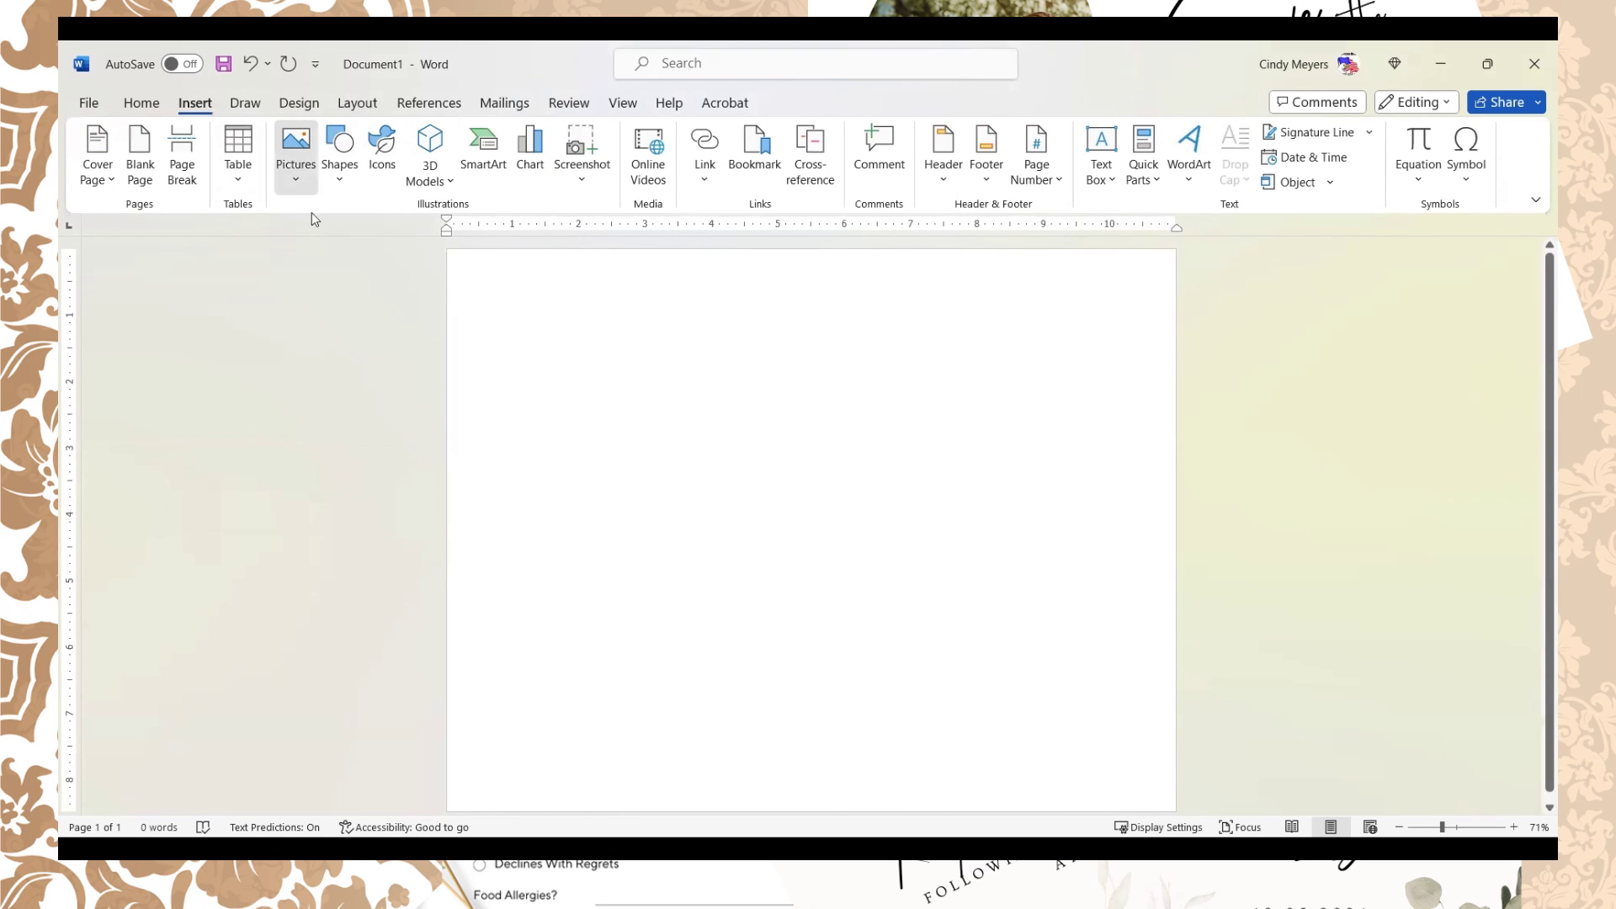
# Step: Insert the invitation and details pictures from this computer
pyautogui.click(299, 166)
pyautogui.click(341, 241)
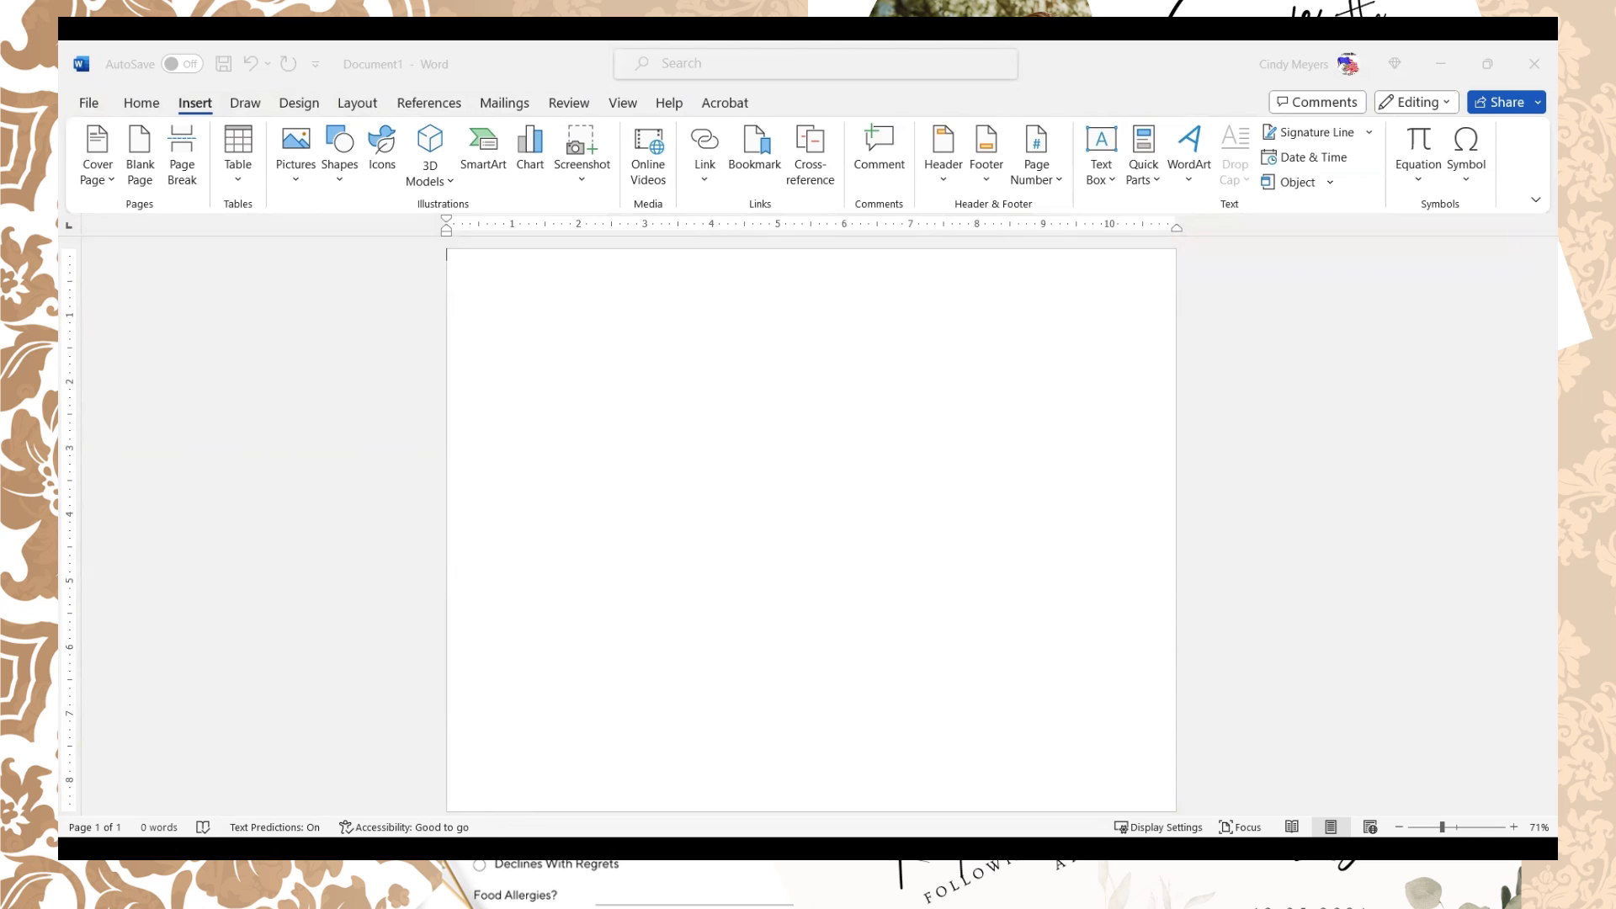
pyautogui.scroll(5, 842, 505)
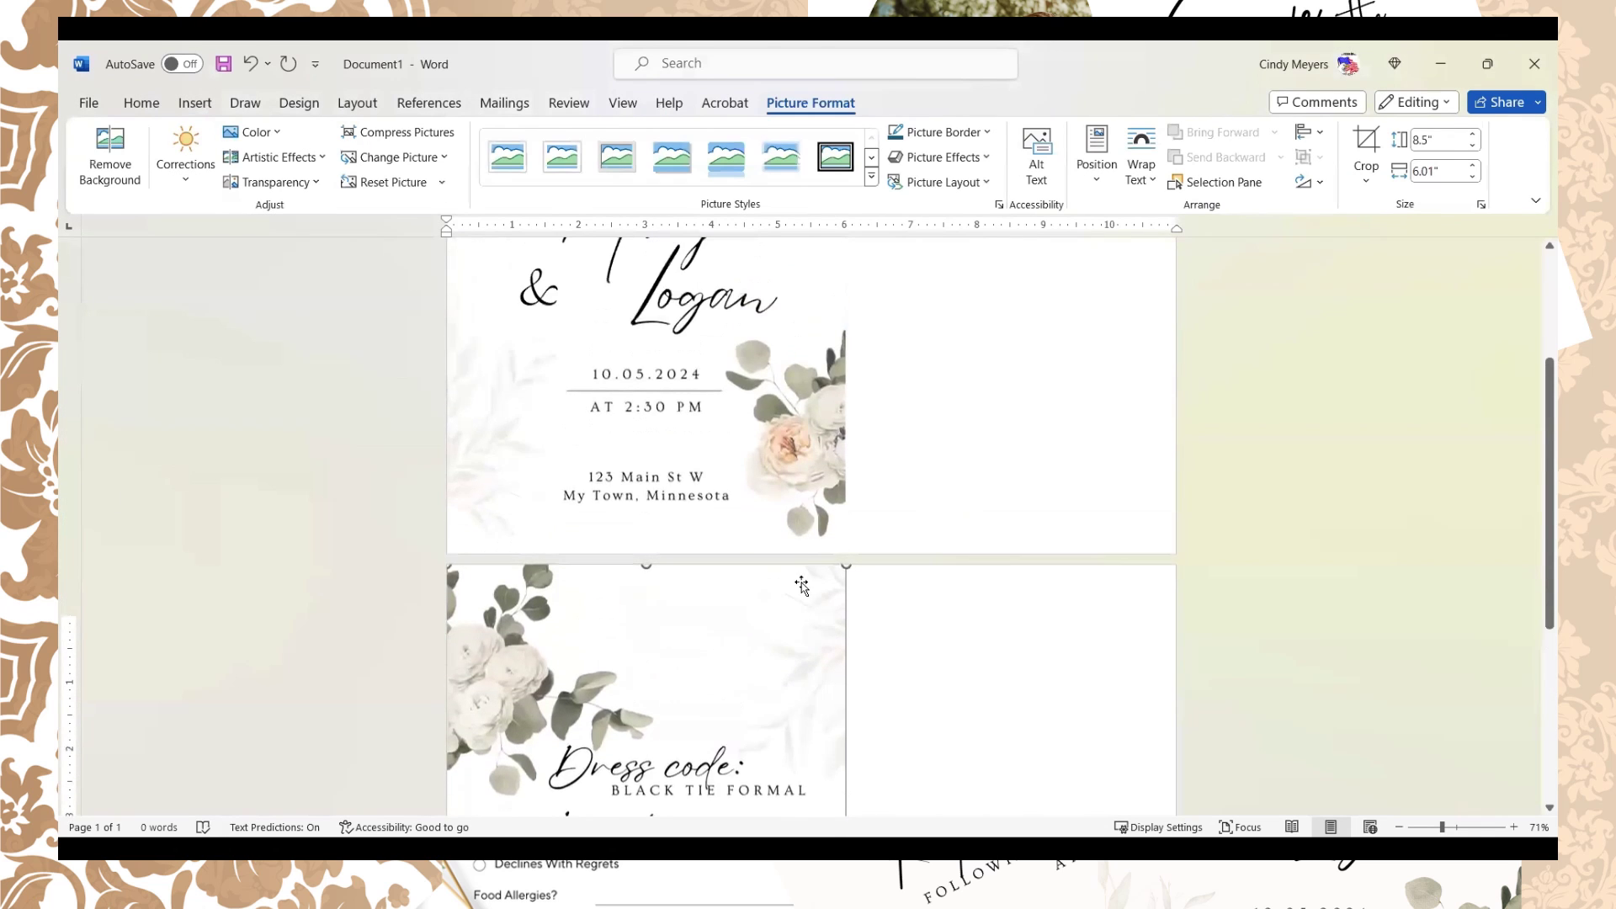
pyautogui.scroll(2, 802, 549)
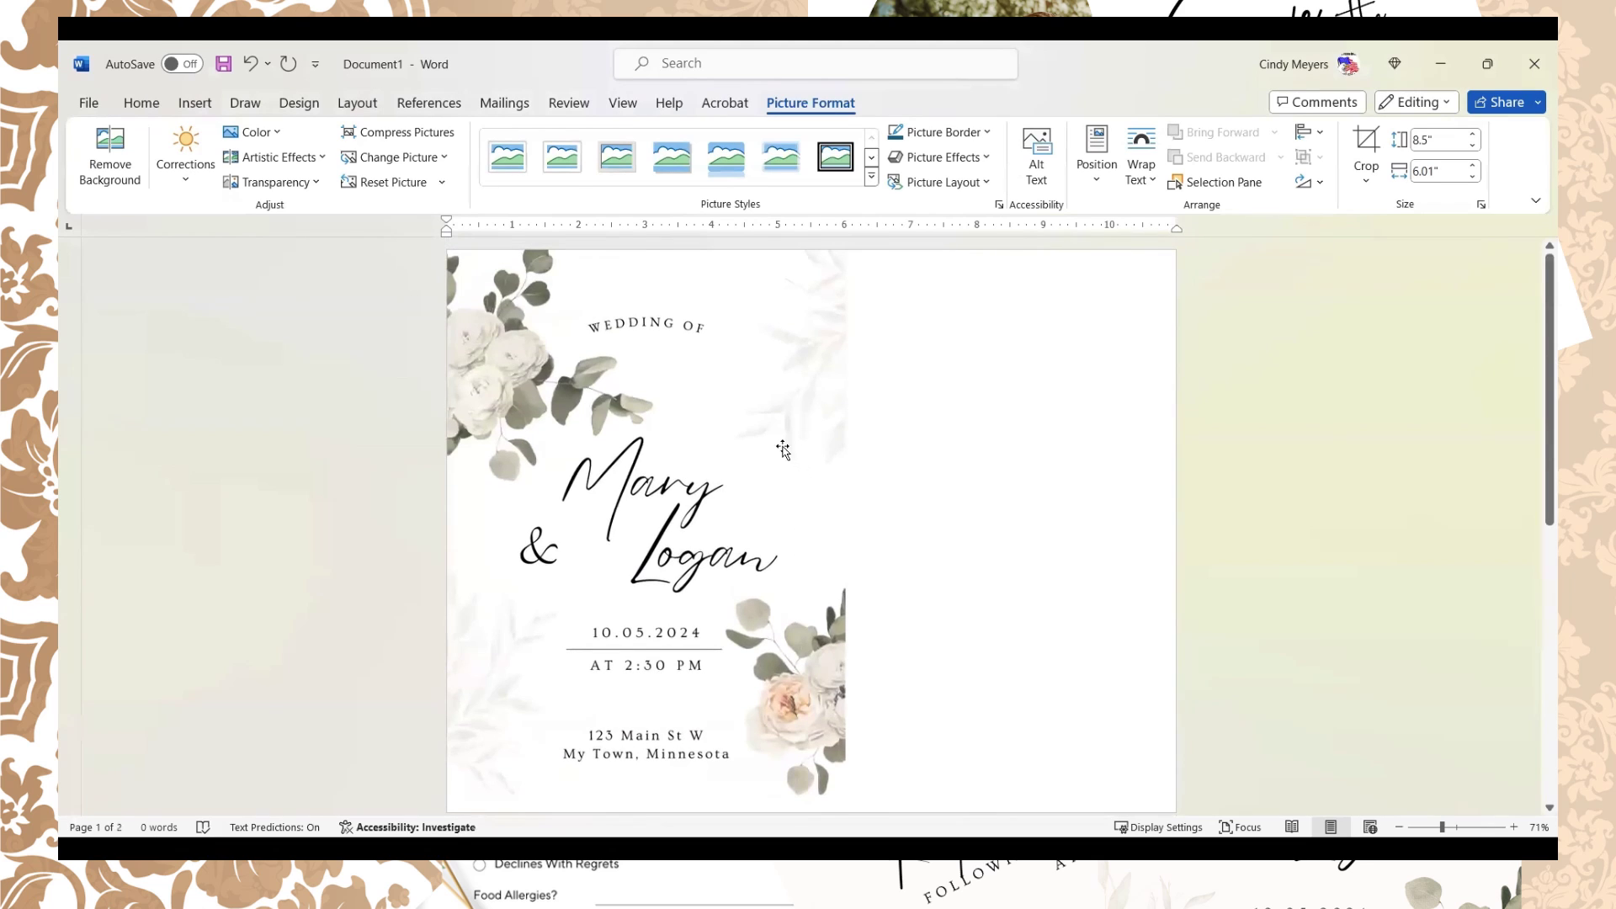
# Step: Set the invitation picture's text wrapping to Through so it floats
pyautogui.click(743, 351)
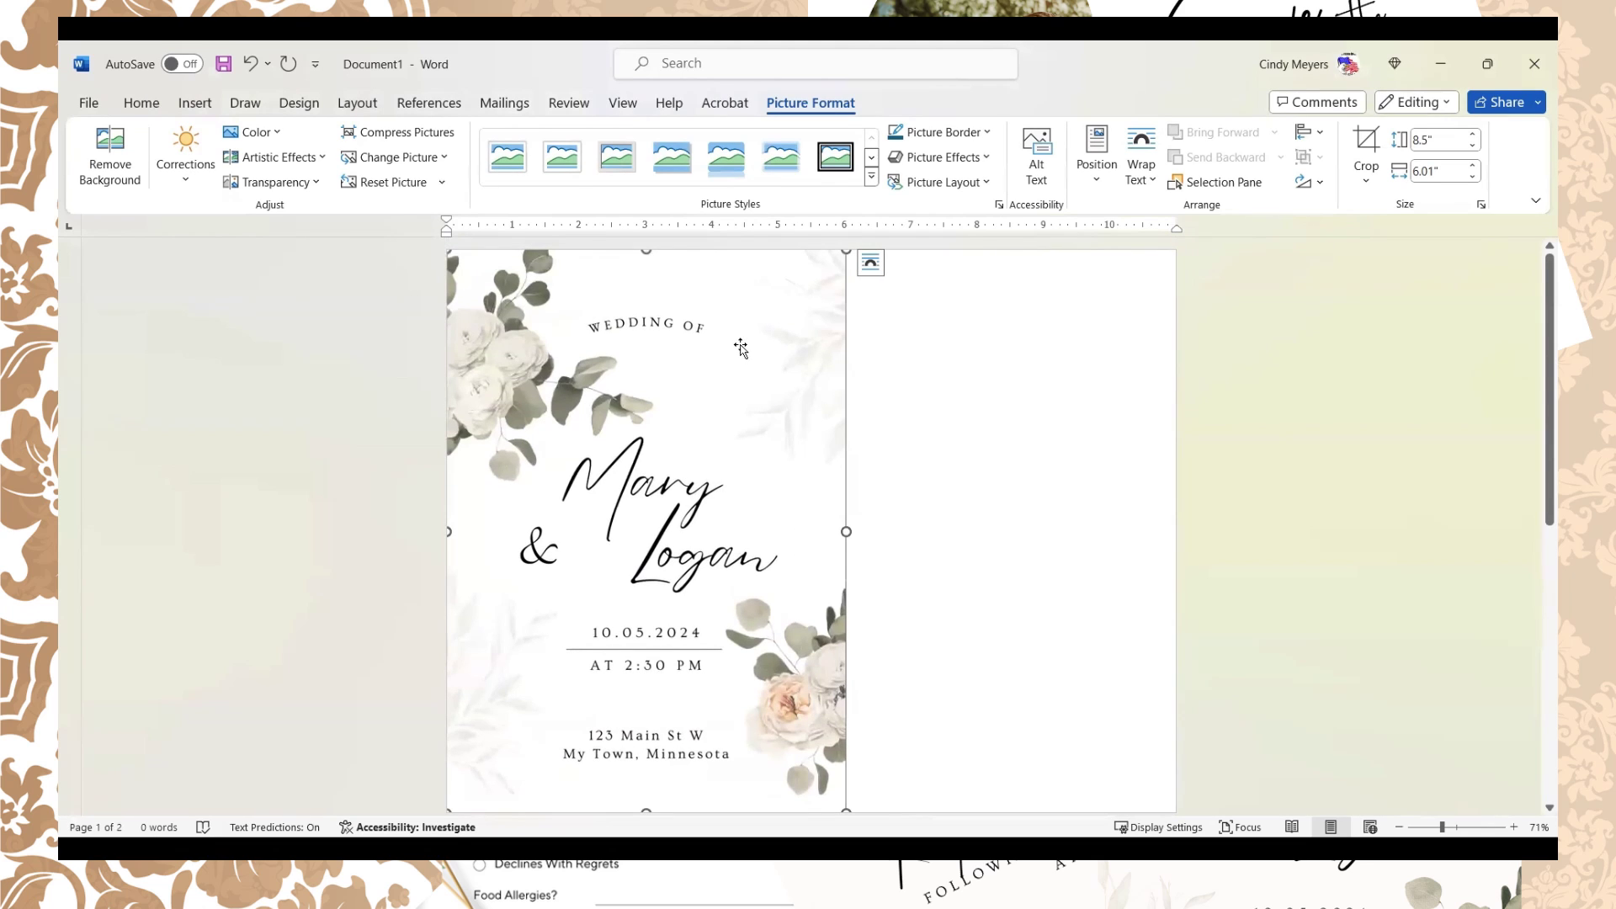
pyautogui.click(870, 264)
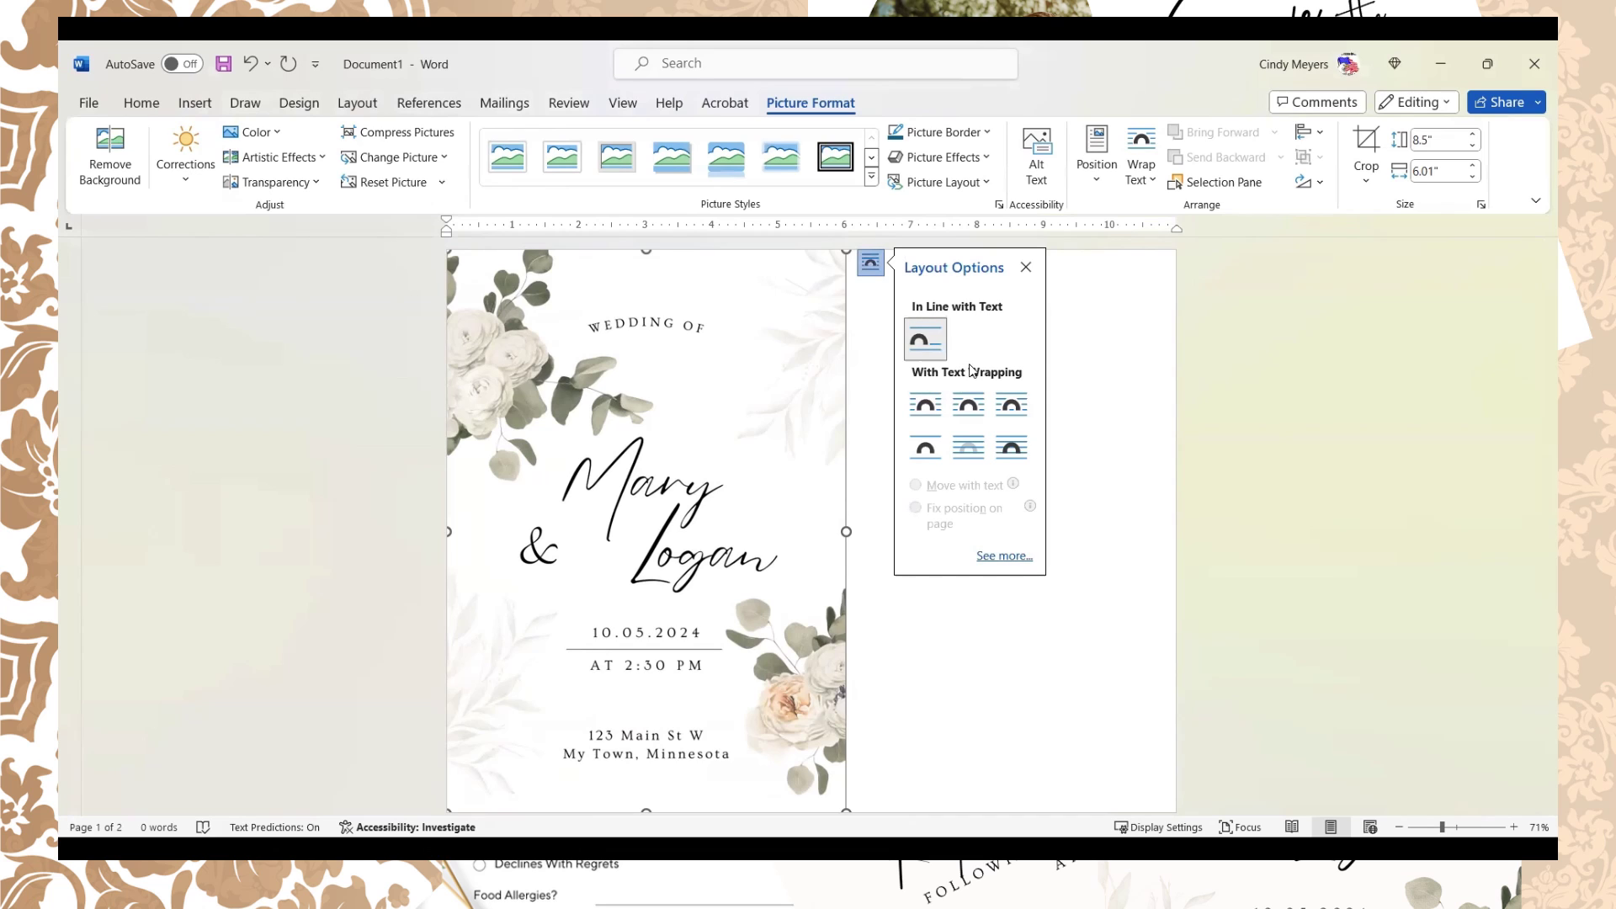
pyautogui.click(1021, 410)
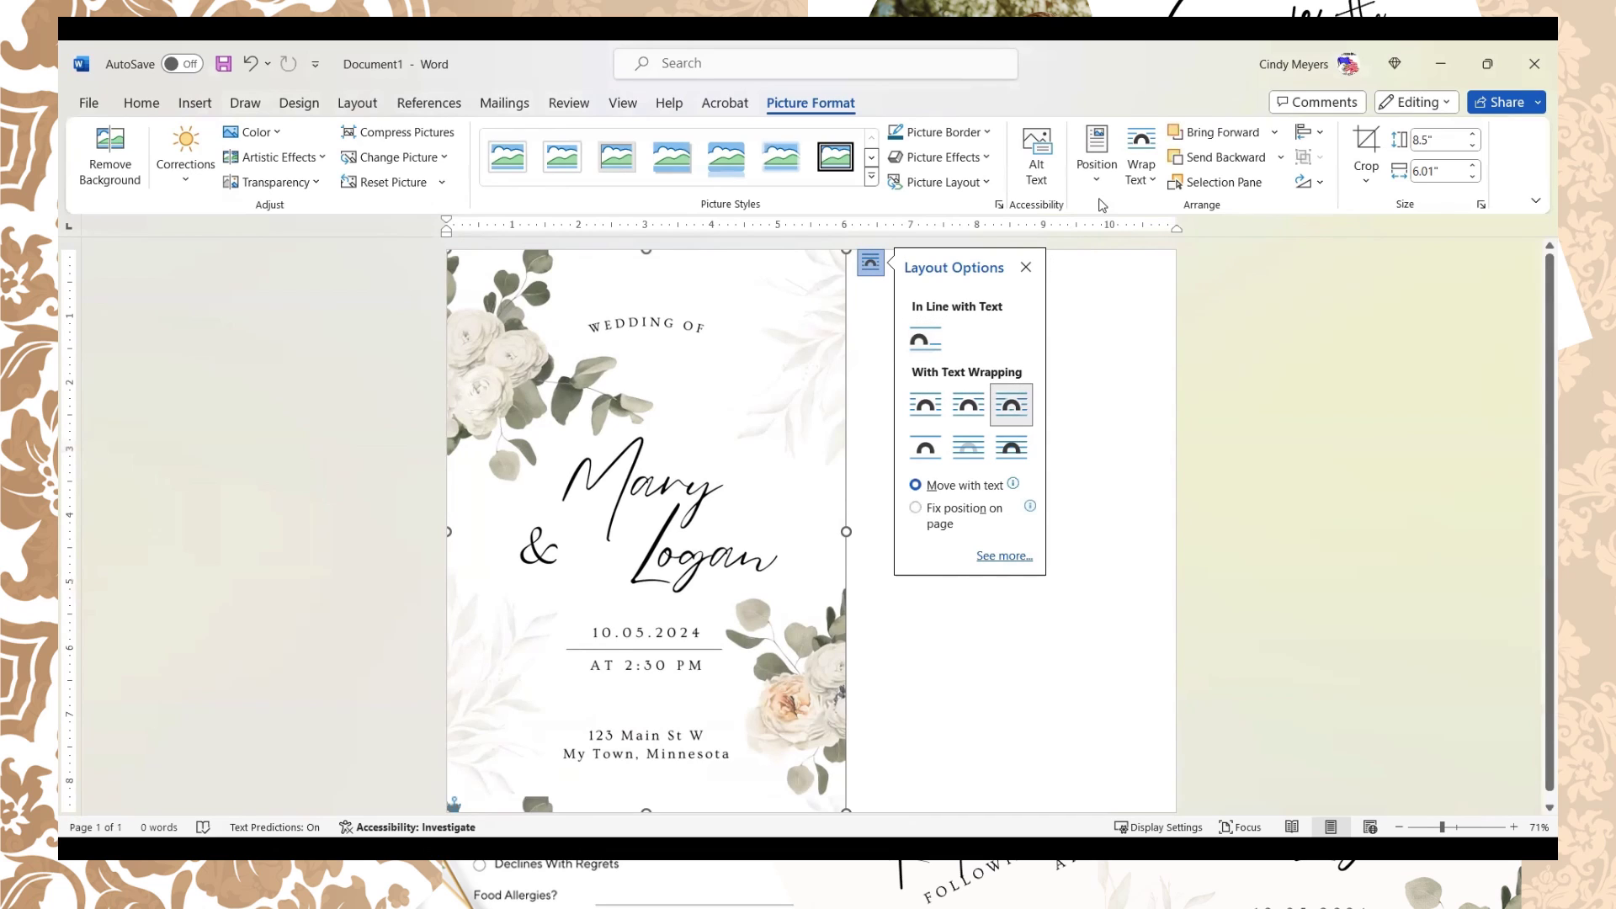
pyautogui.click(1144, 164)
pyautogui.click(1169, 294)
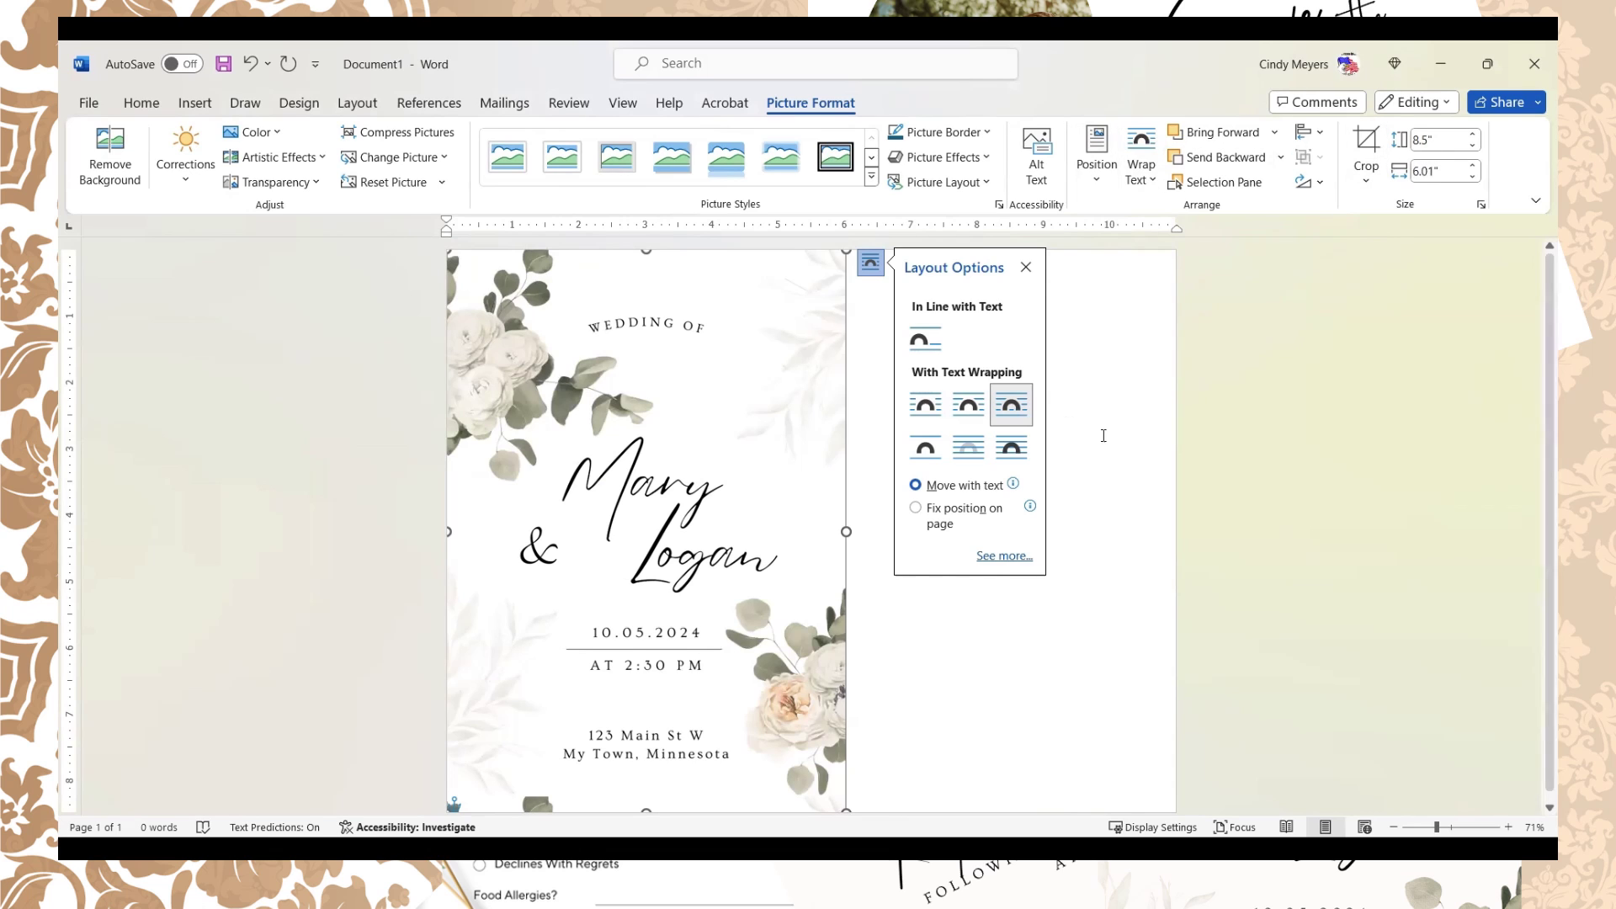
pyautogui.click(1106, 434)
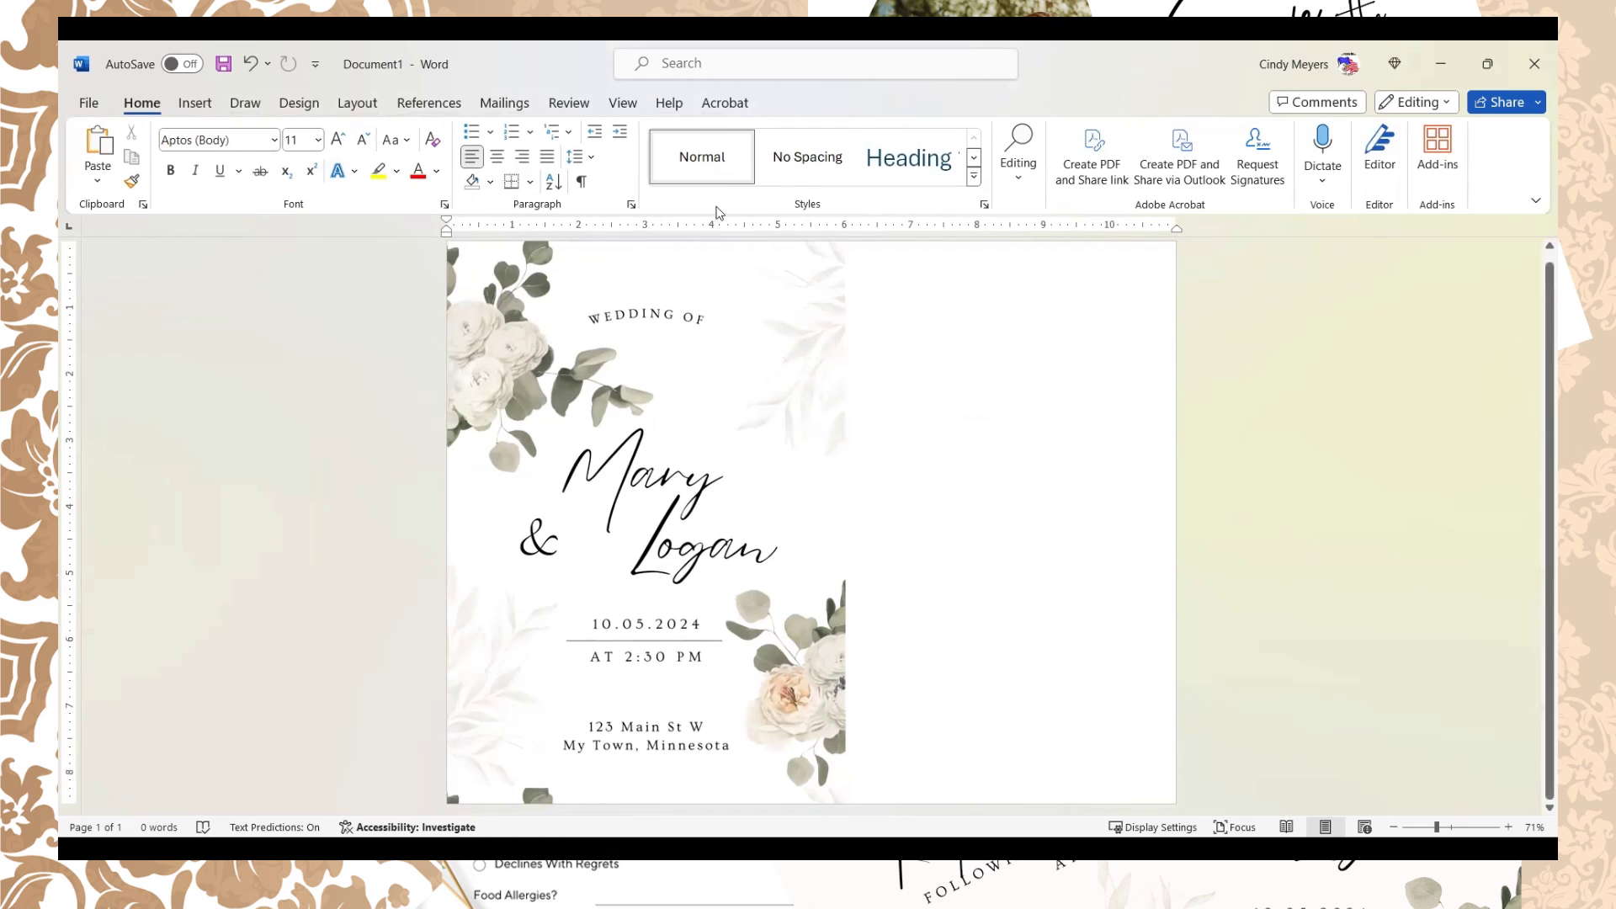
pyautogui.click(667, 581)
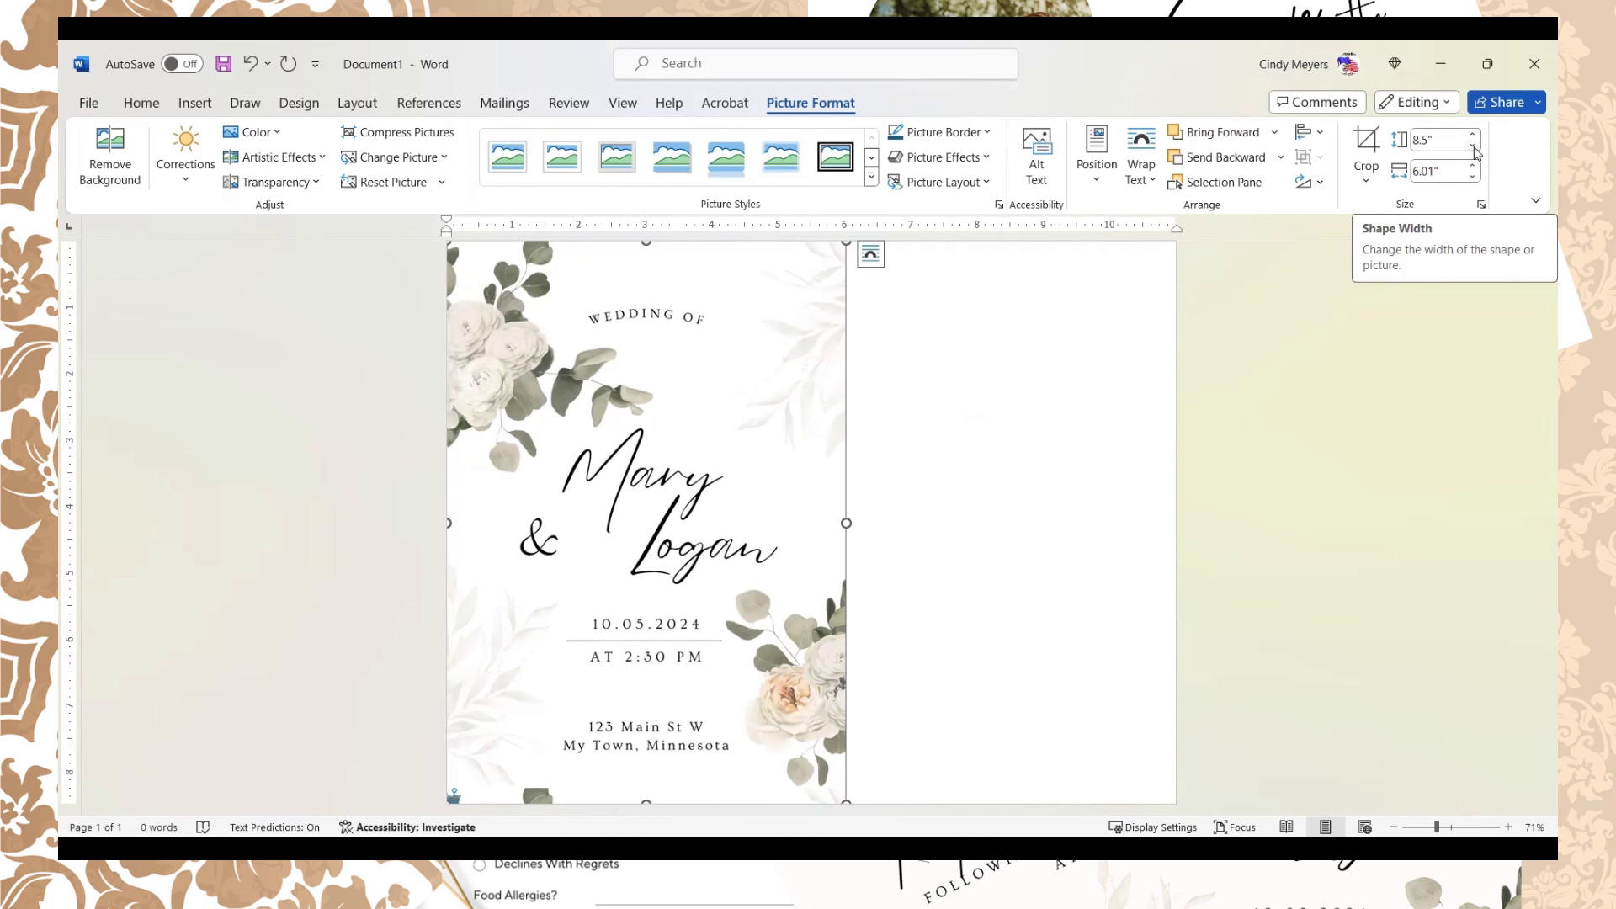
# Step: Resize the invitation picture to 6.9 inches tall by 4.88 inches wide
pyautogui.click(1473, 148)
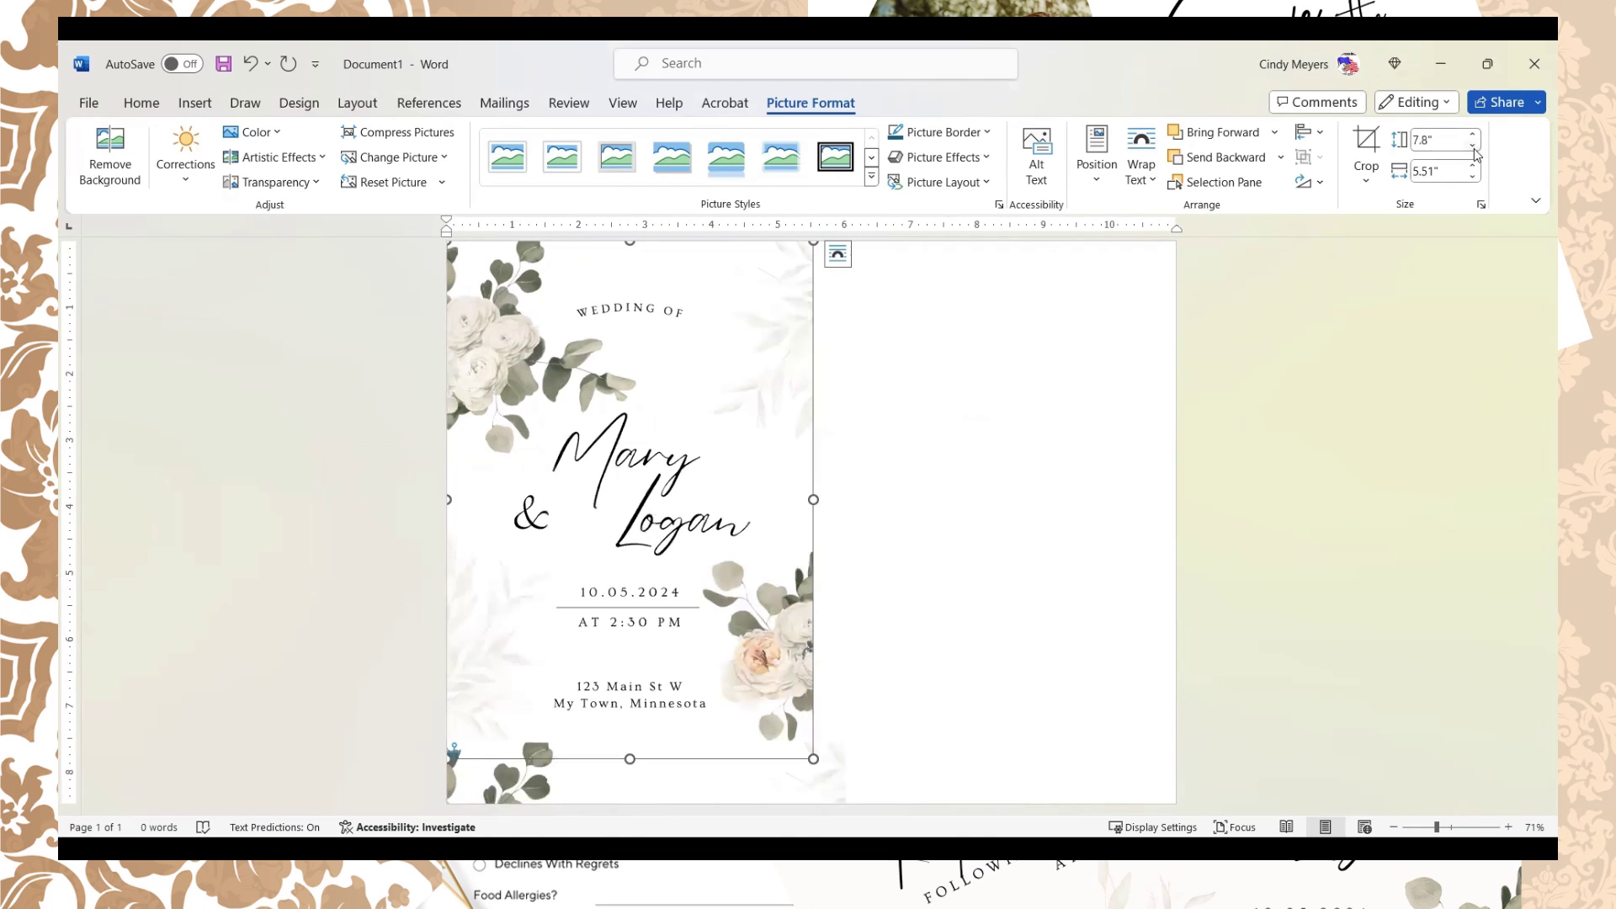
pyautogui.click(1473, 148)
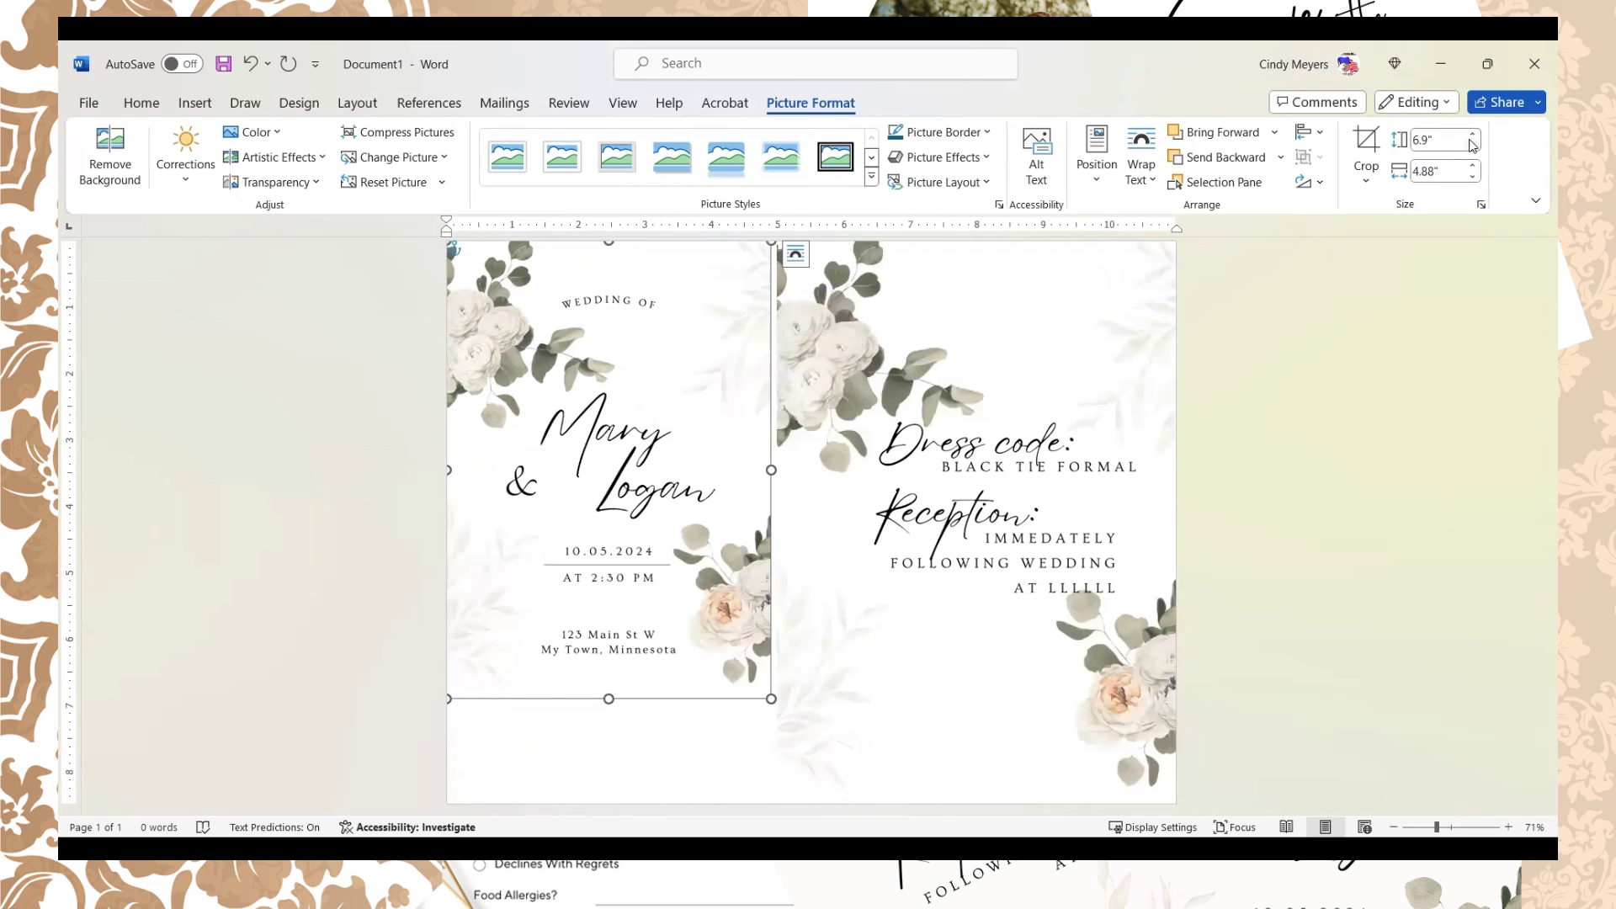
pyautogui.click(1474, 137)
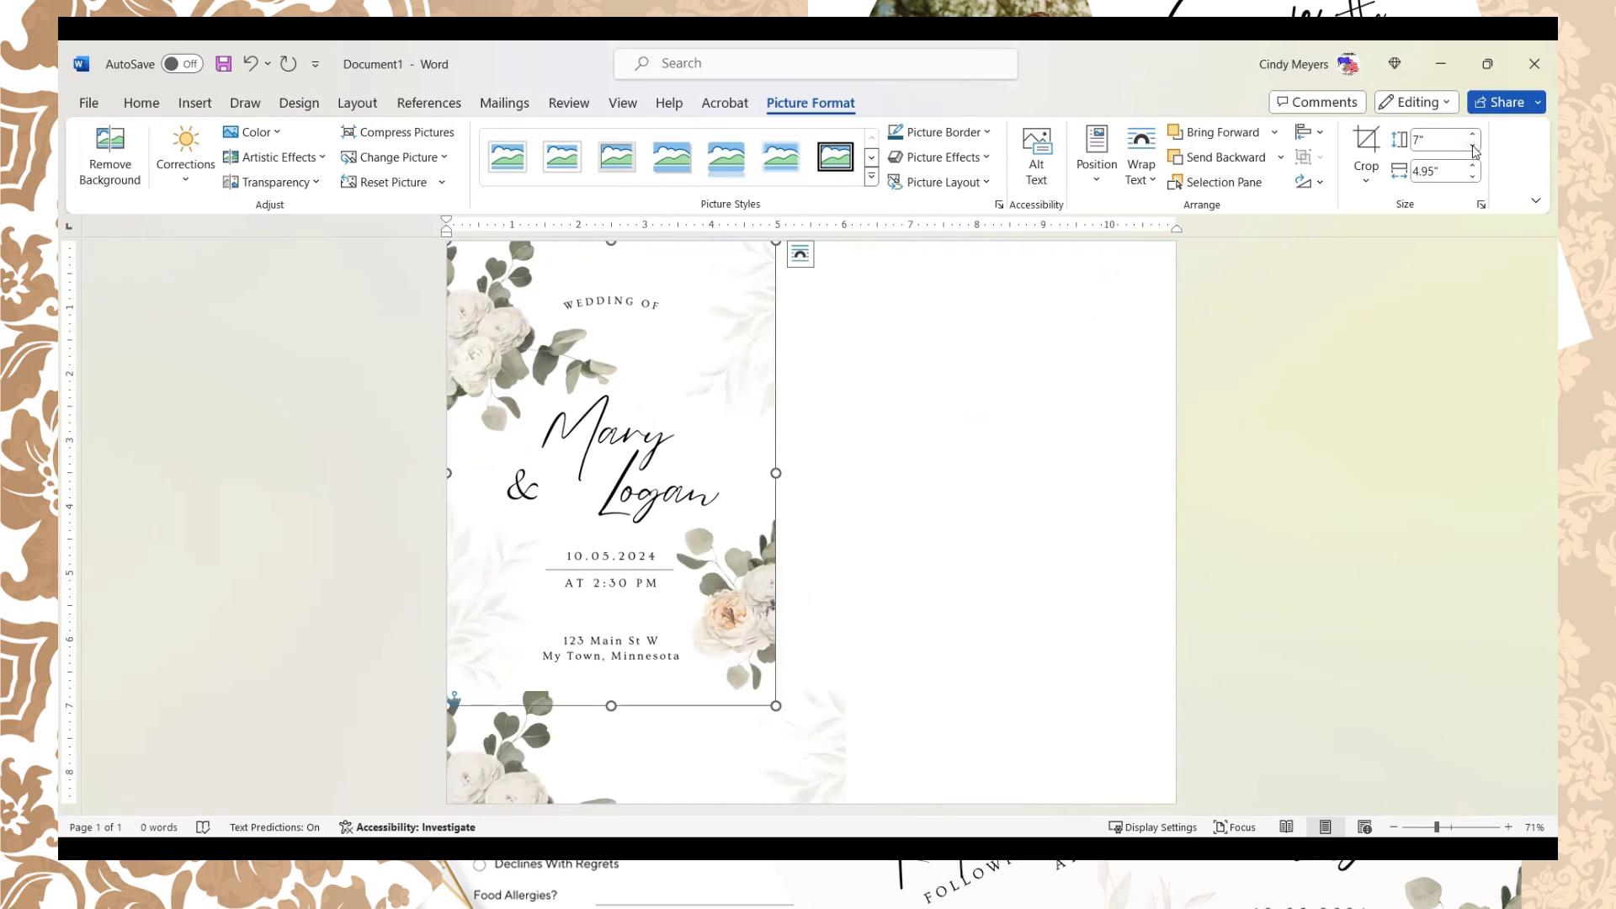
pyautogui.click(1473, 149)
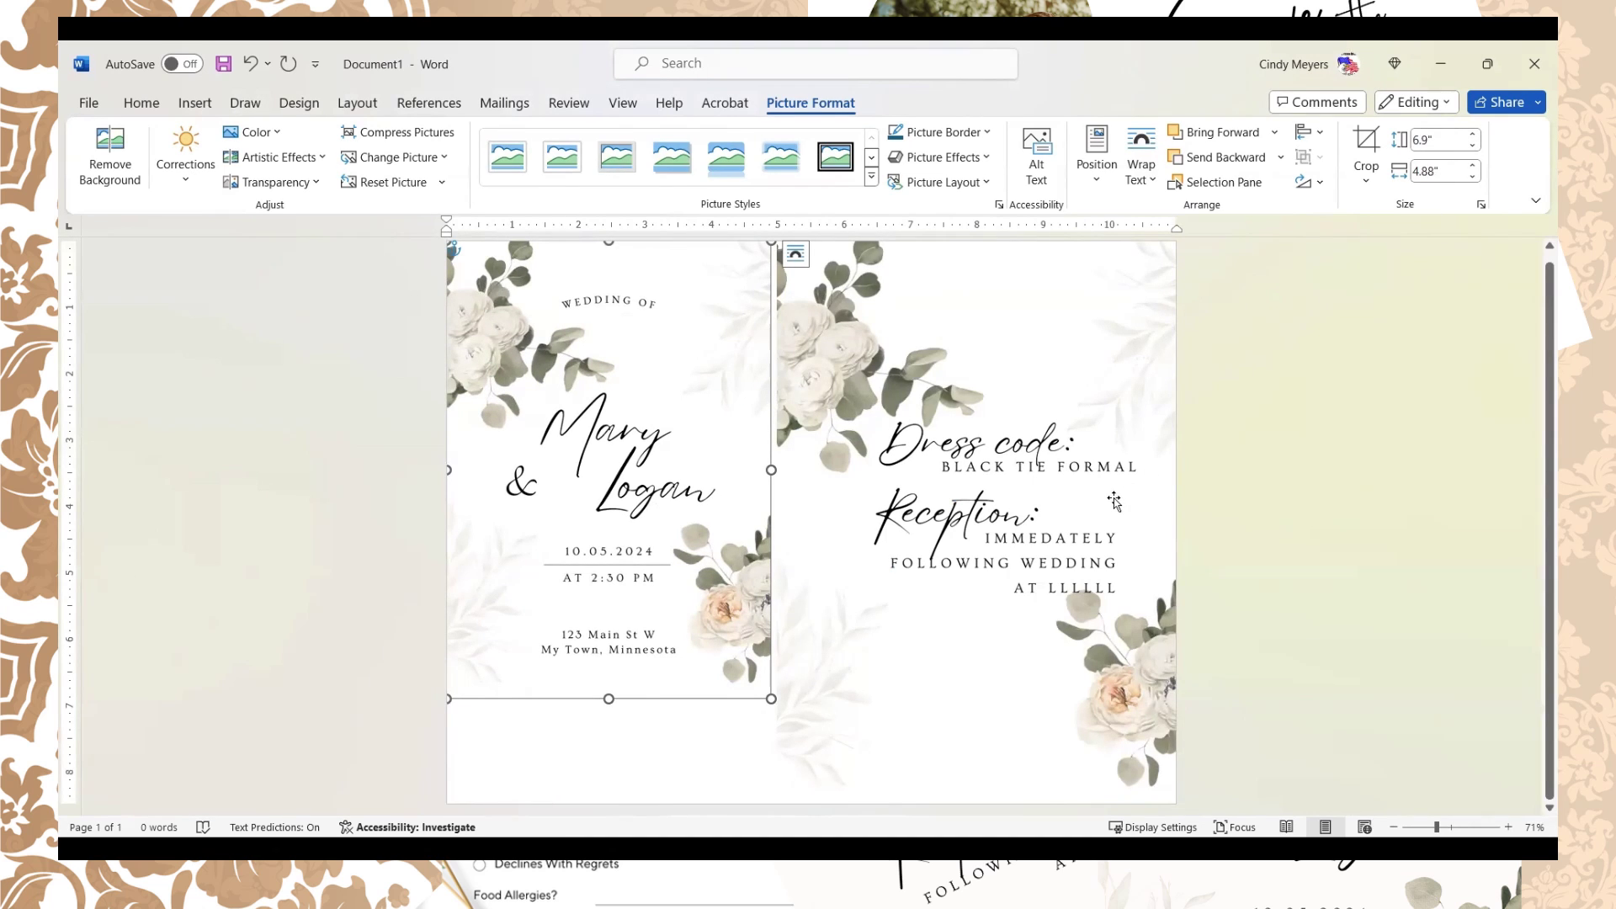
pyautogui.click(1162, 315)
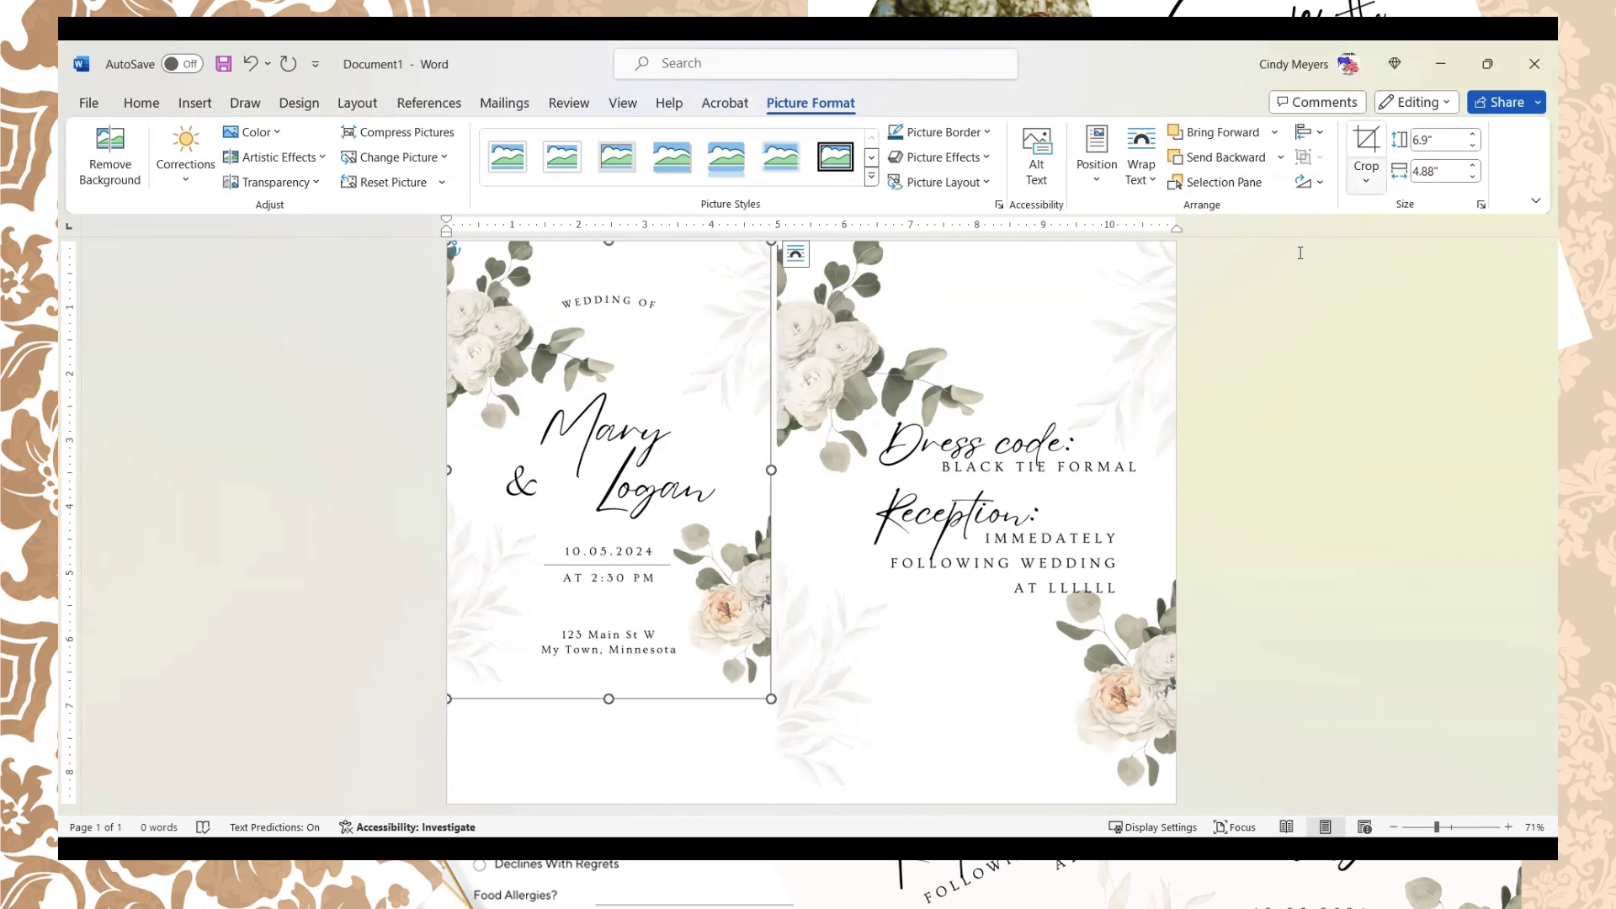
# Step: Give the details picture Through wrapping and 6.9-inch height, move it right, then delete it
pyautogui.click(796, 254)
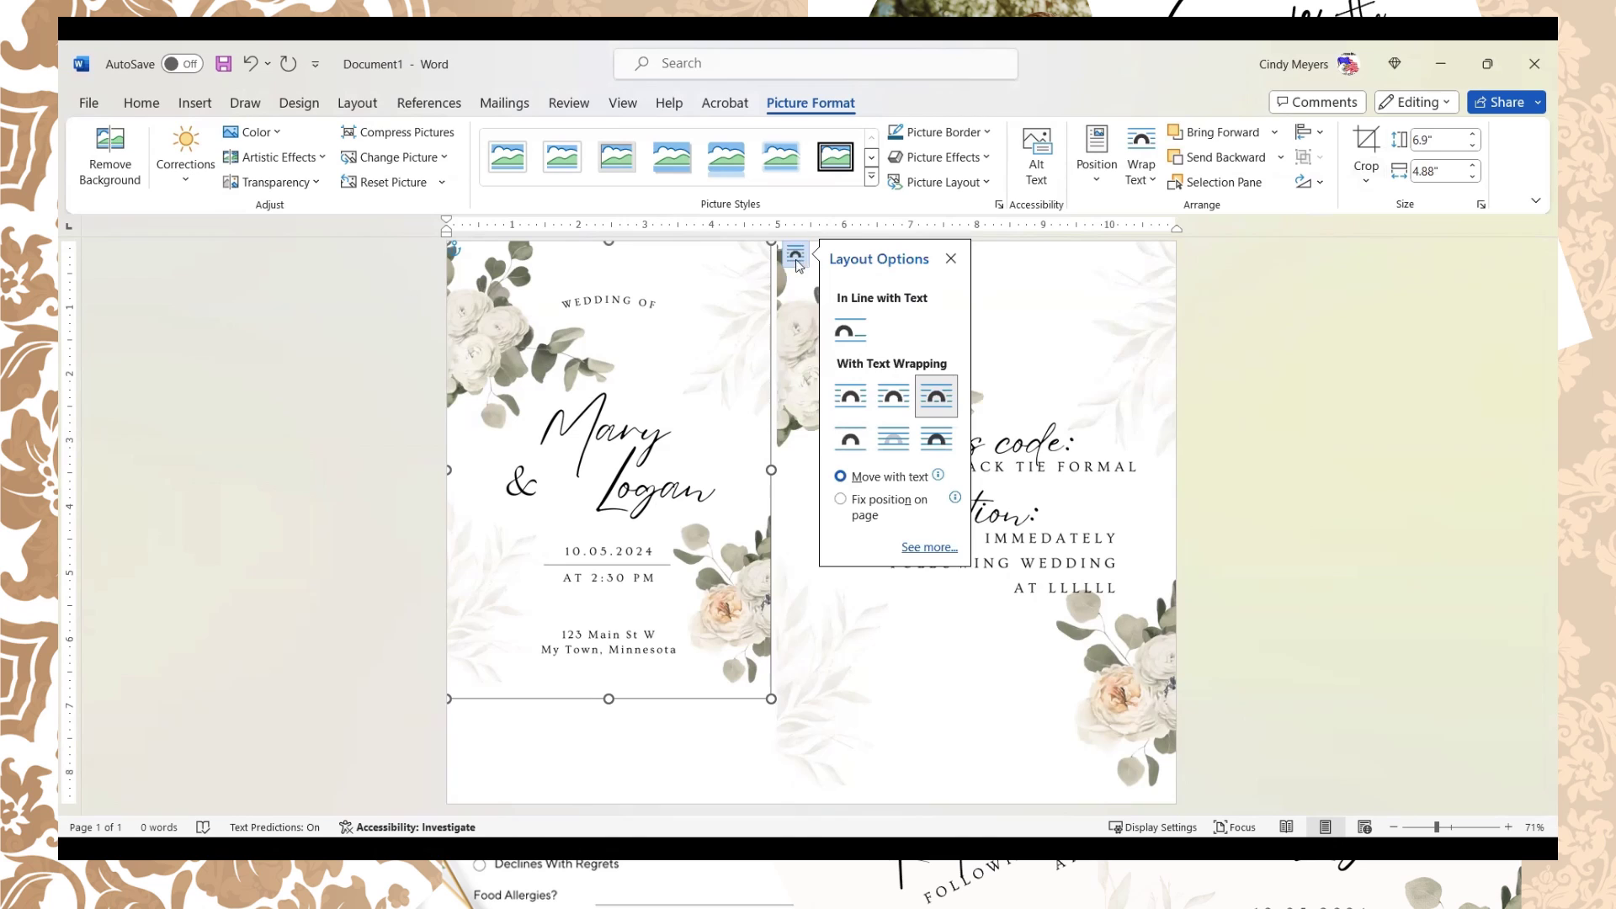
pyautogui.click(1122, 357)
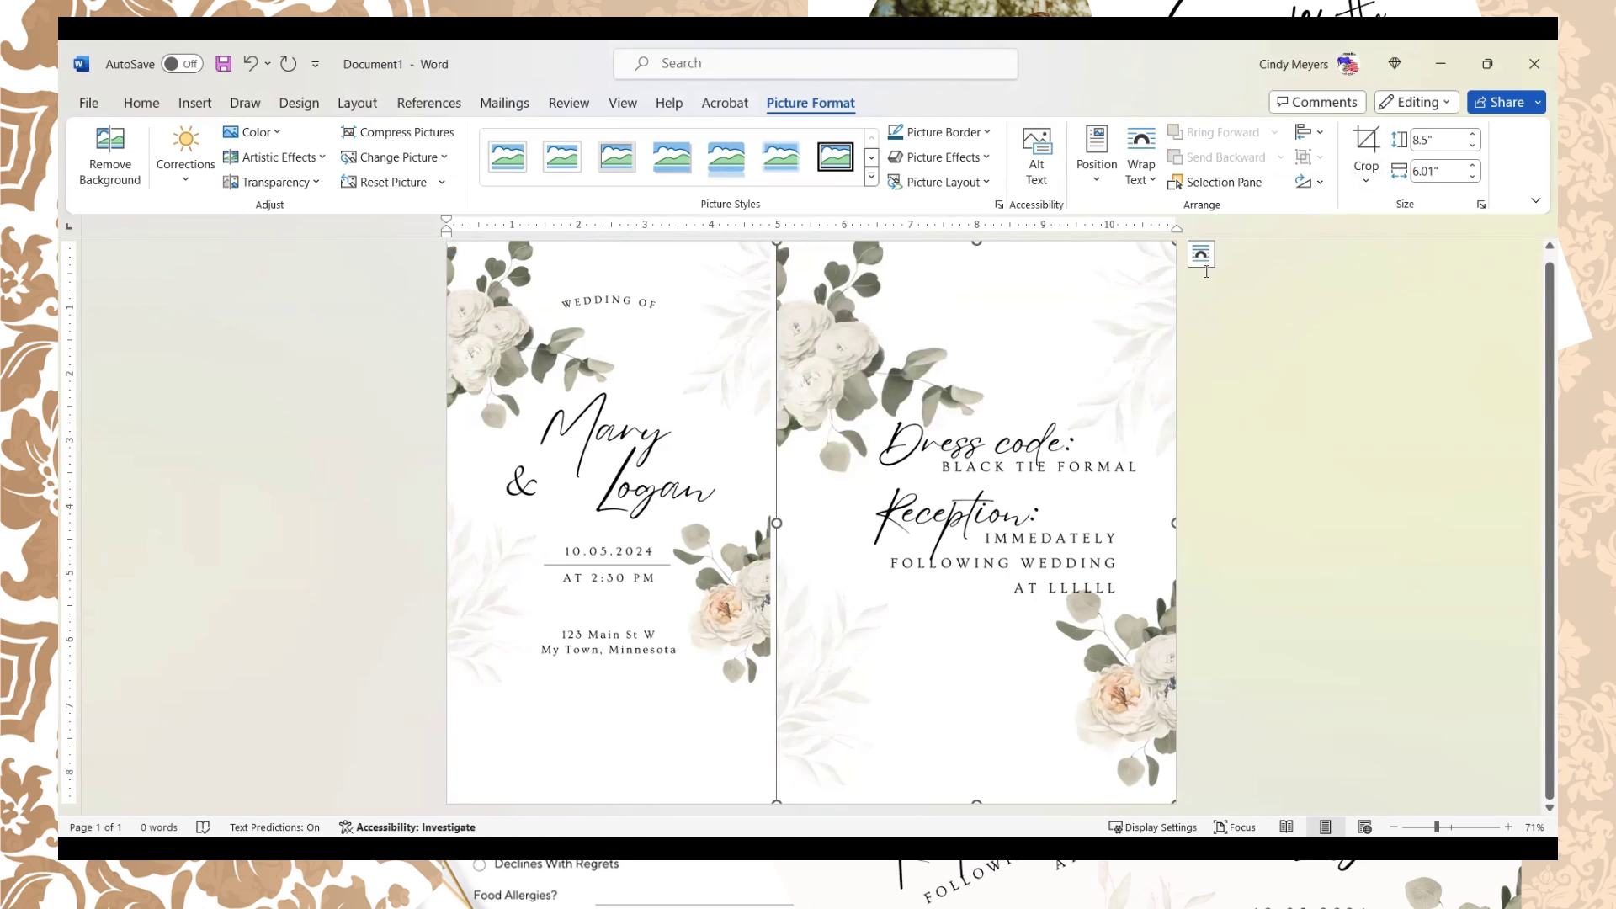
pyautogui.click(1206, 264)
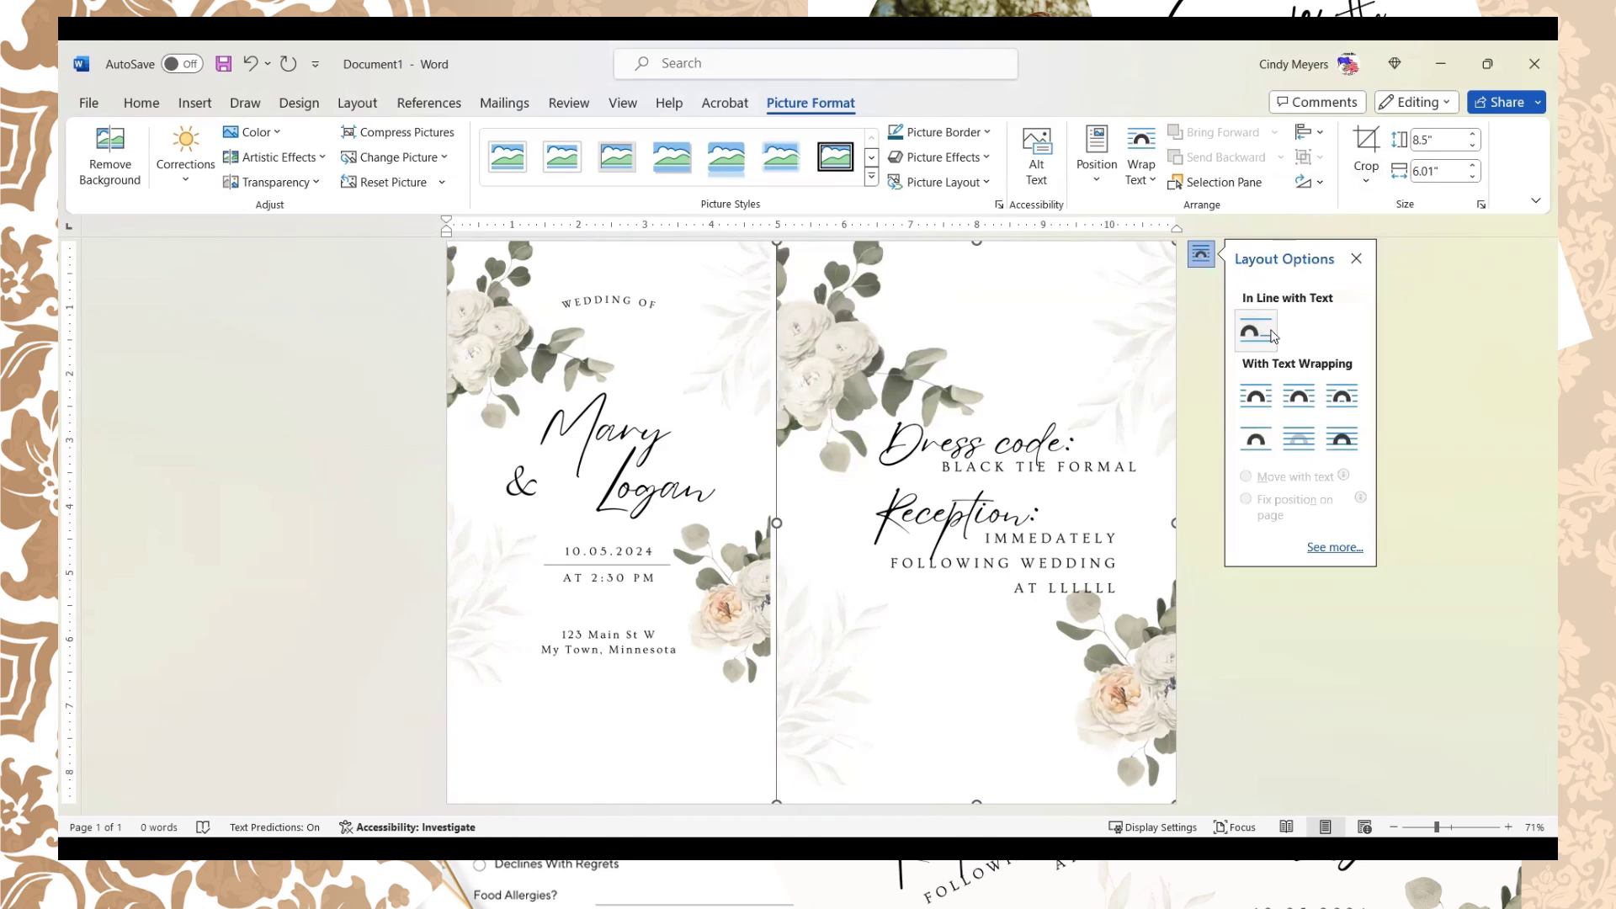
pyautogui.click(1341, 394)
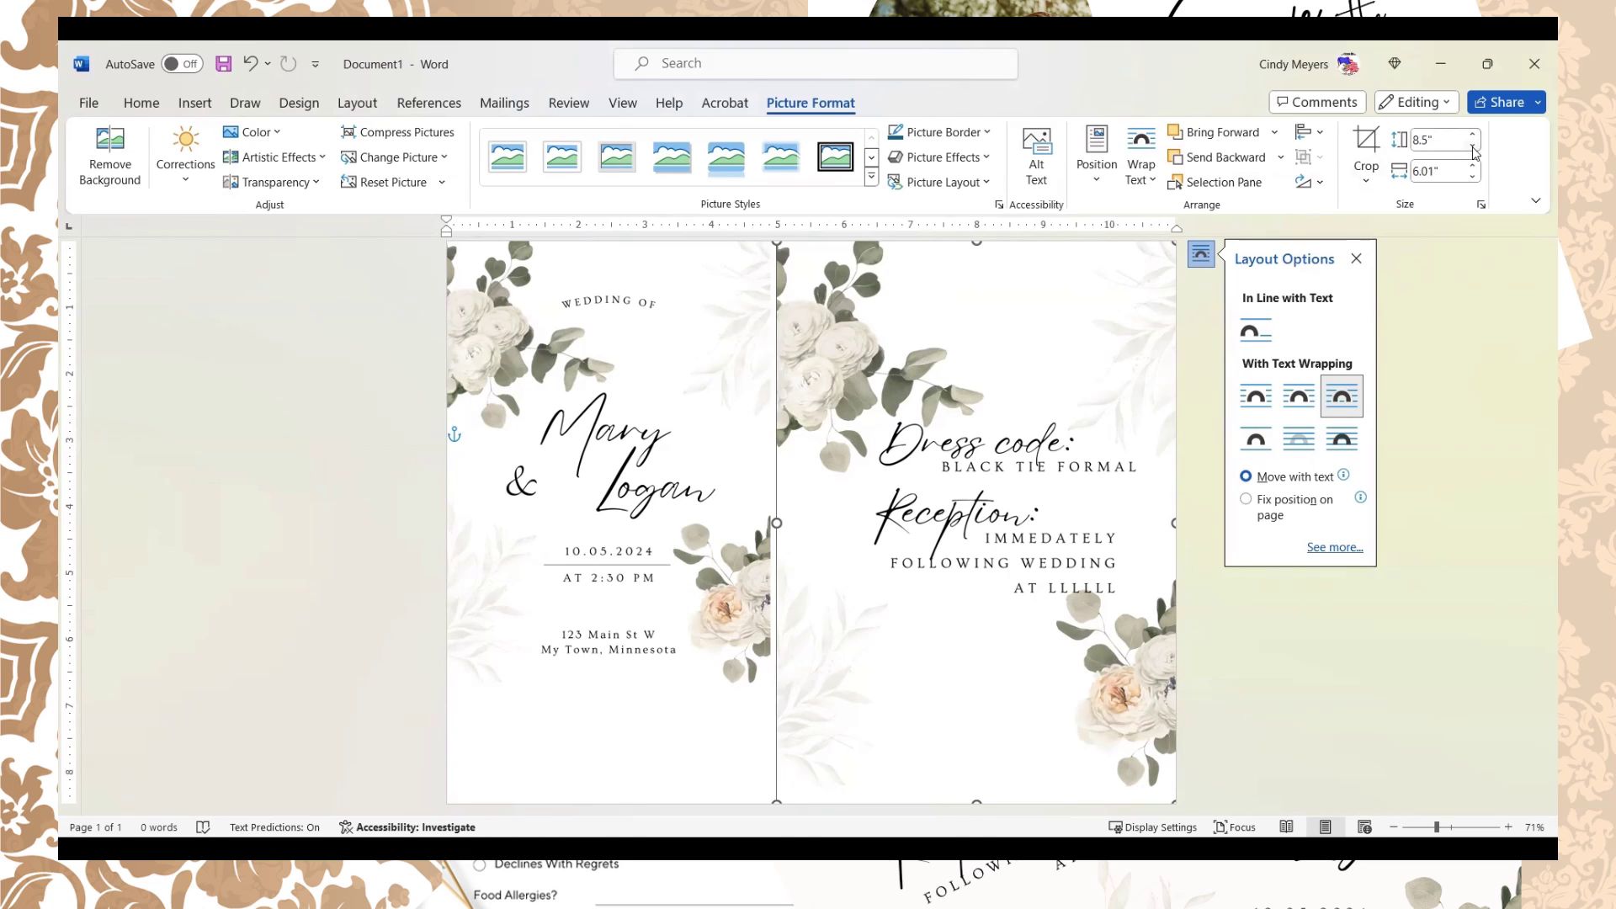
pyautogui.click(1475, 154)
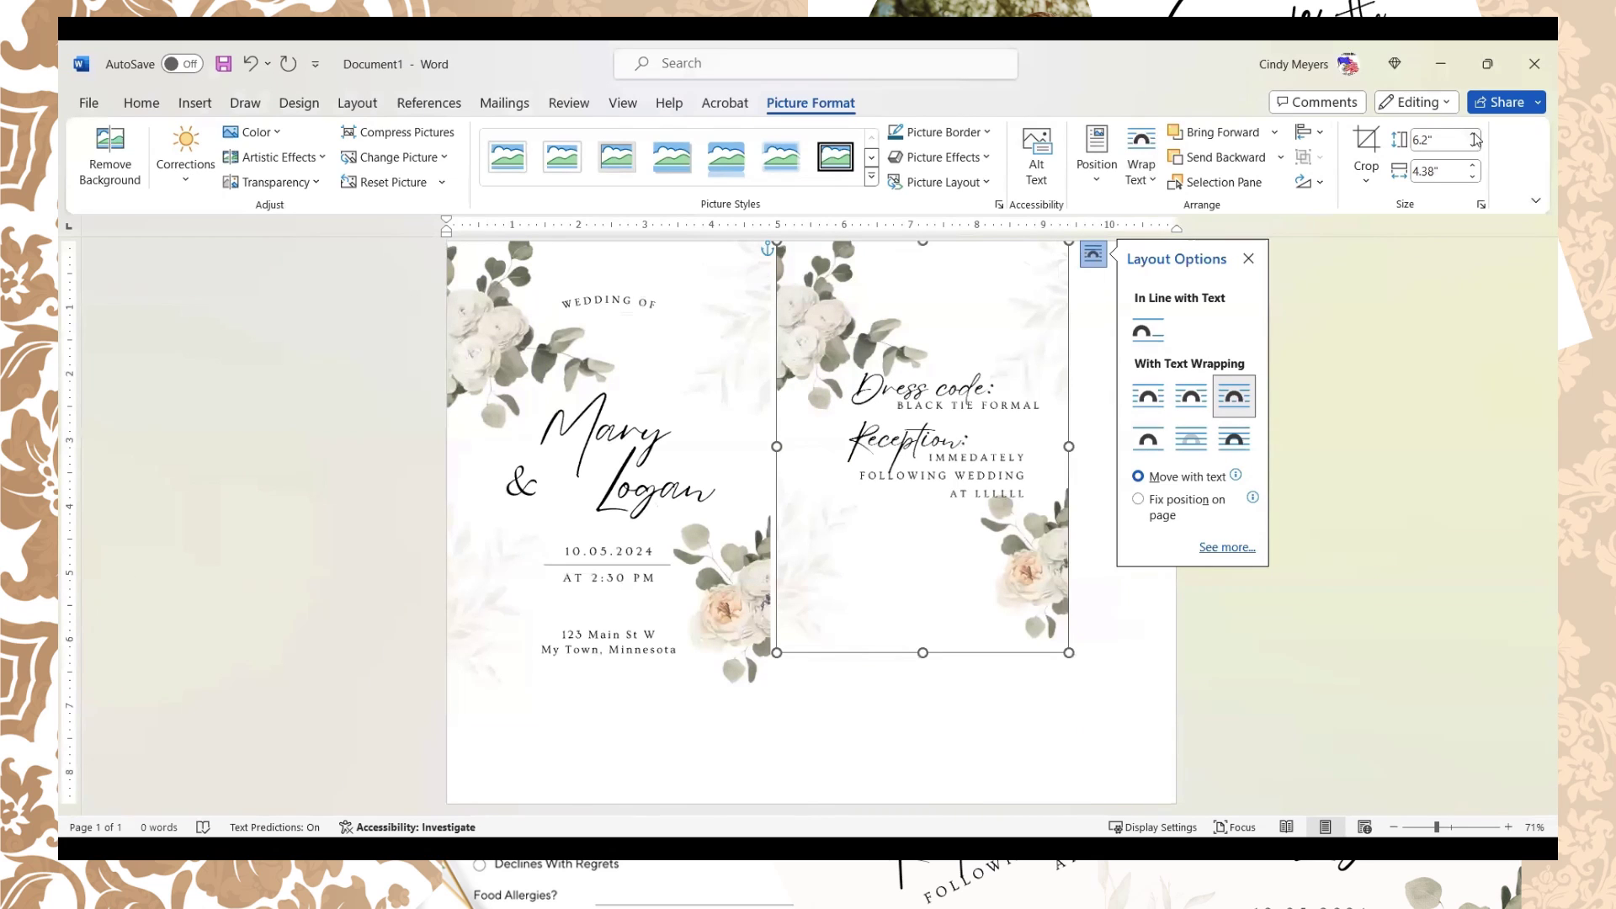
pyautogui.click(1475, 141)
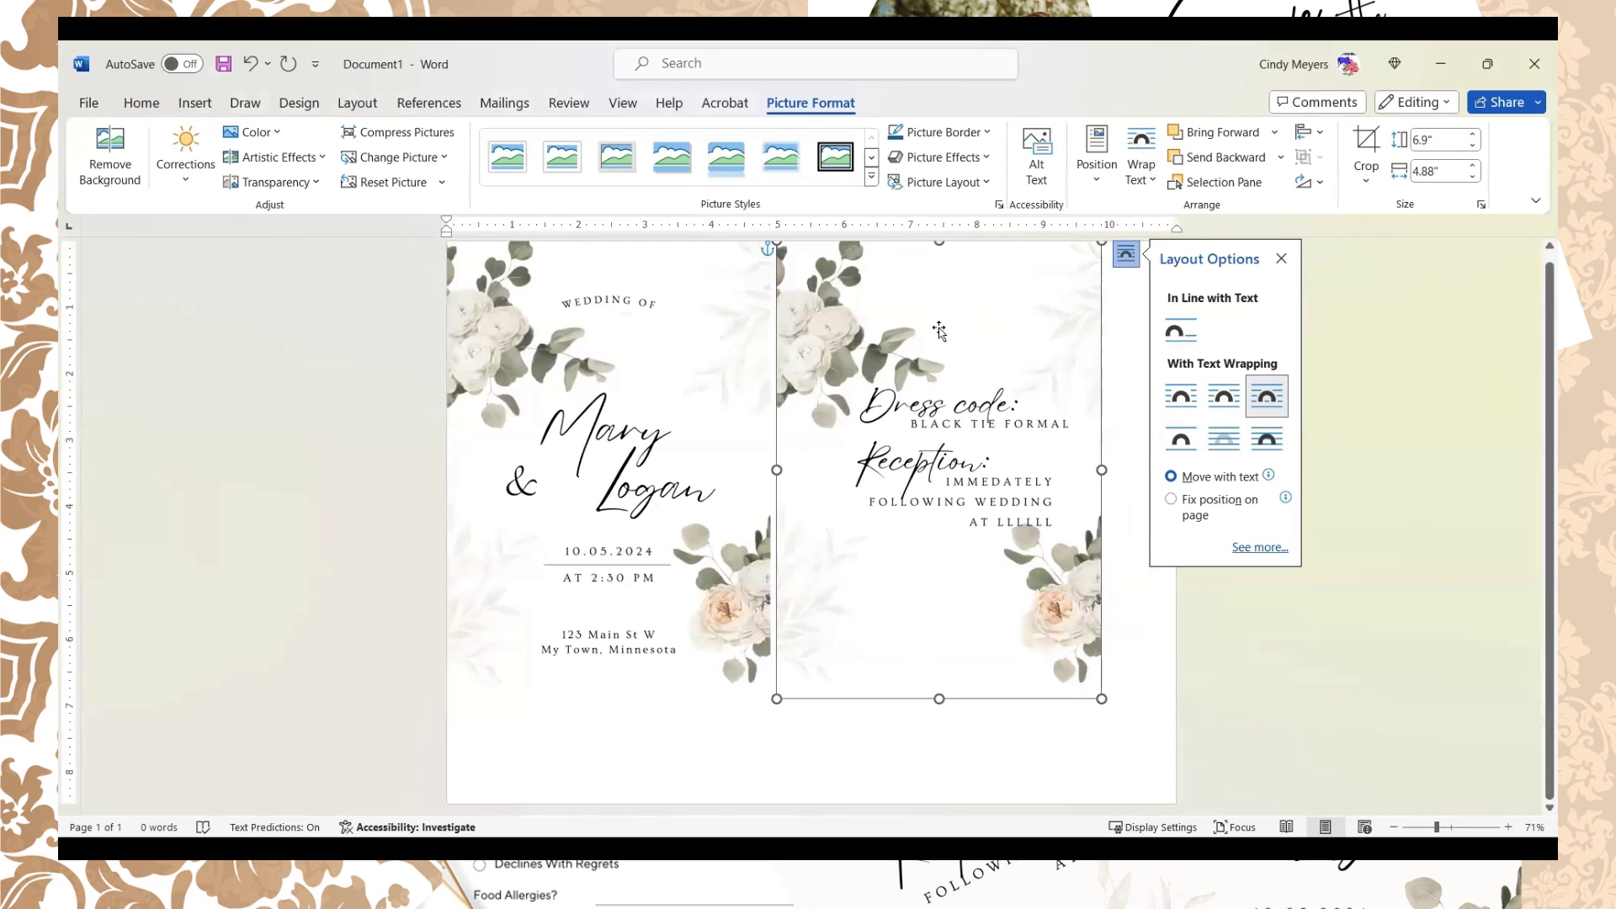
pyautogui.moveTo(930, 371); pyautogui.dragTo(1001, 370)
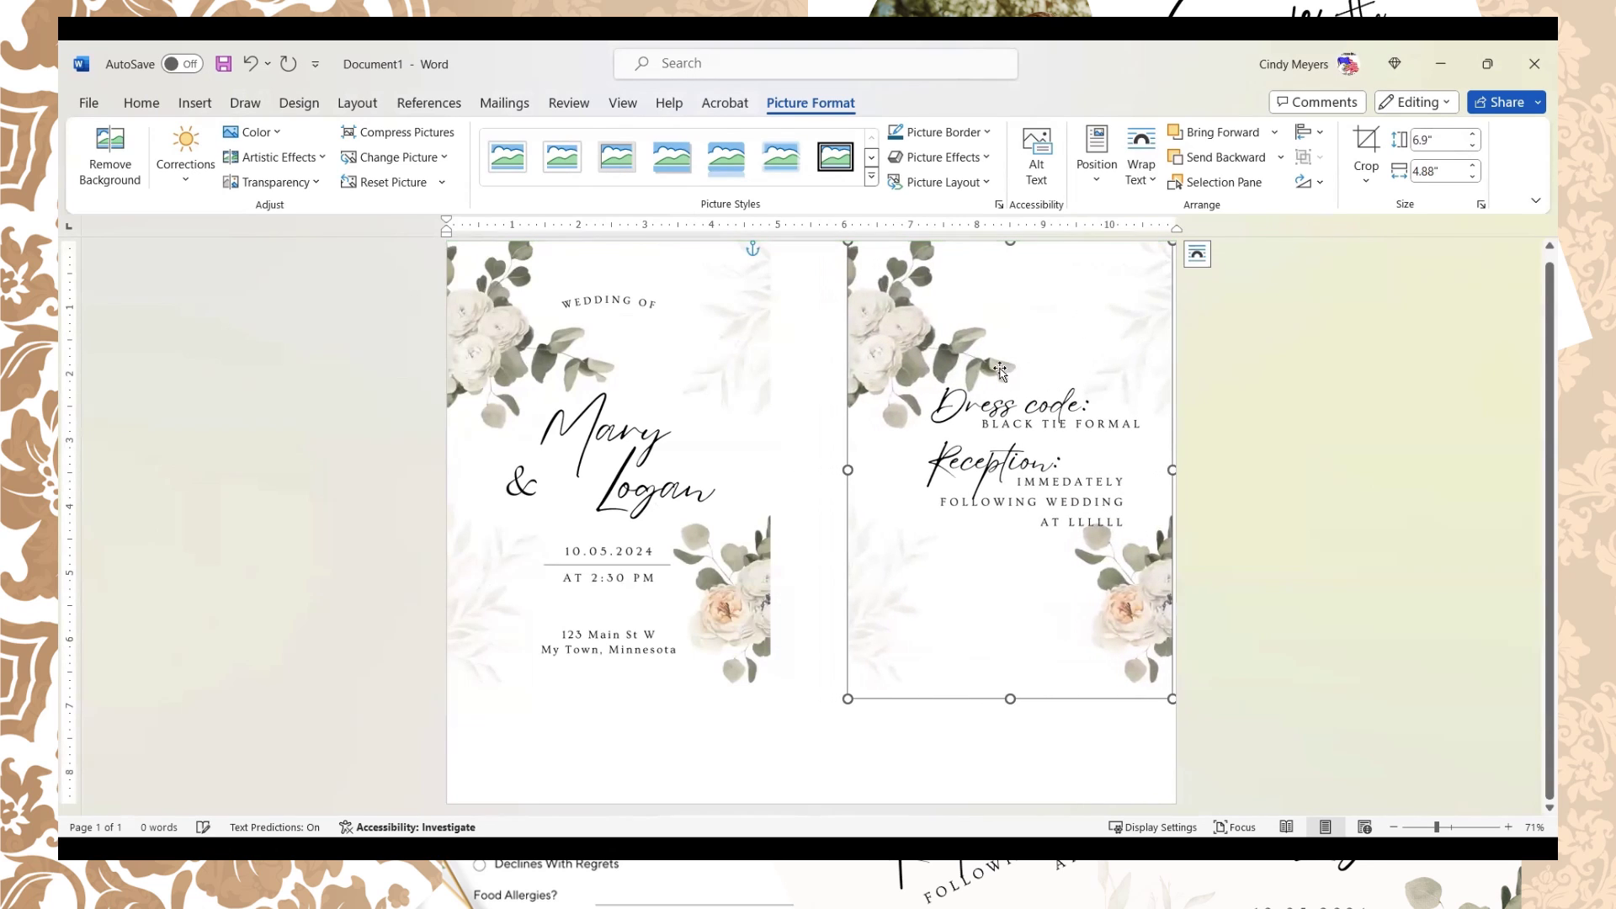
pyautogui.moveTo(945, 434); pyautogui.dragTo(944, 434)
pyautogui.press('Delete')
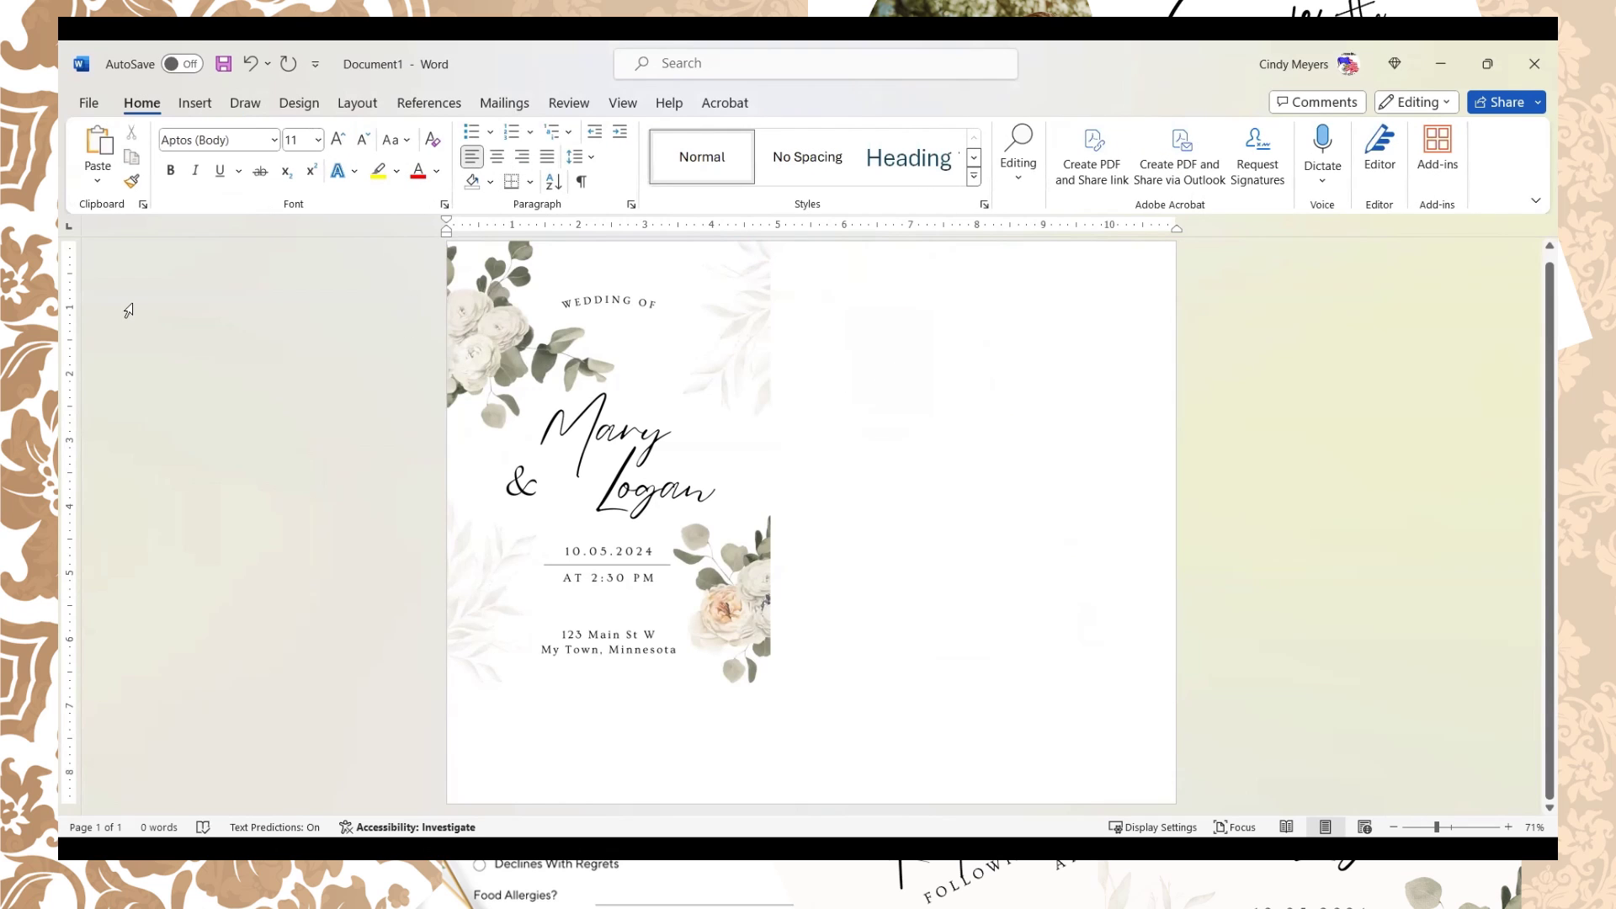
# Step: Paste a copy of the invitation onto the right half and align both pictures' tops
pyautogui.click(556, 434)
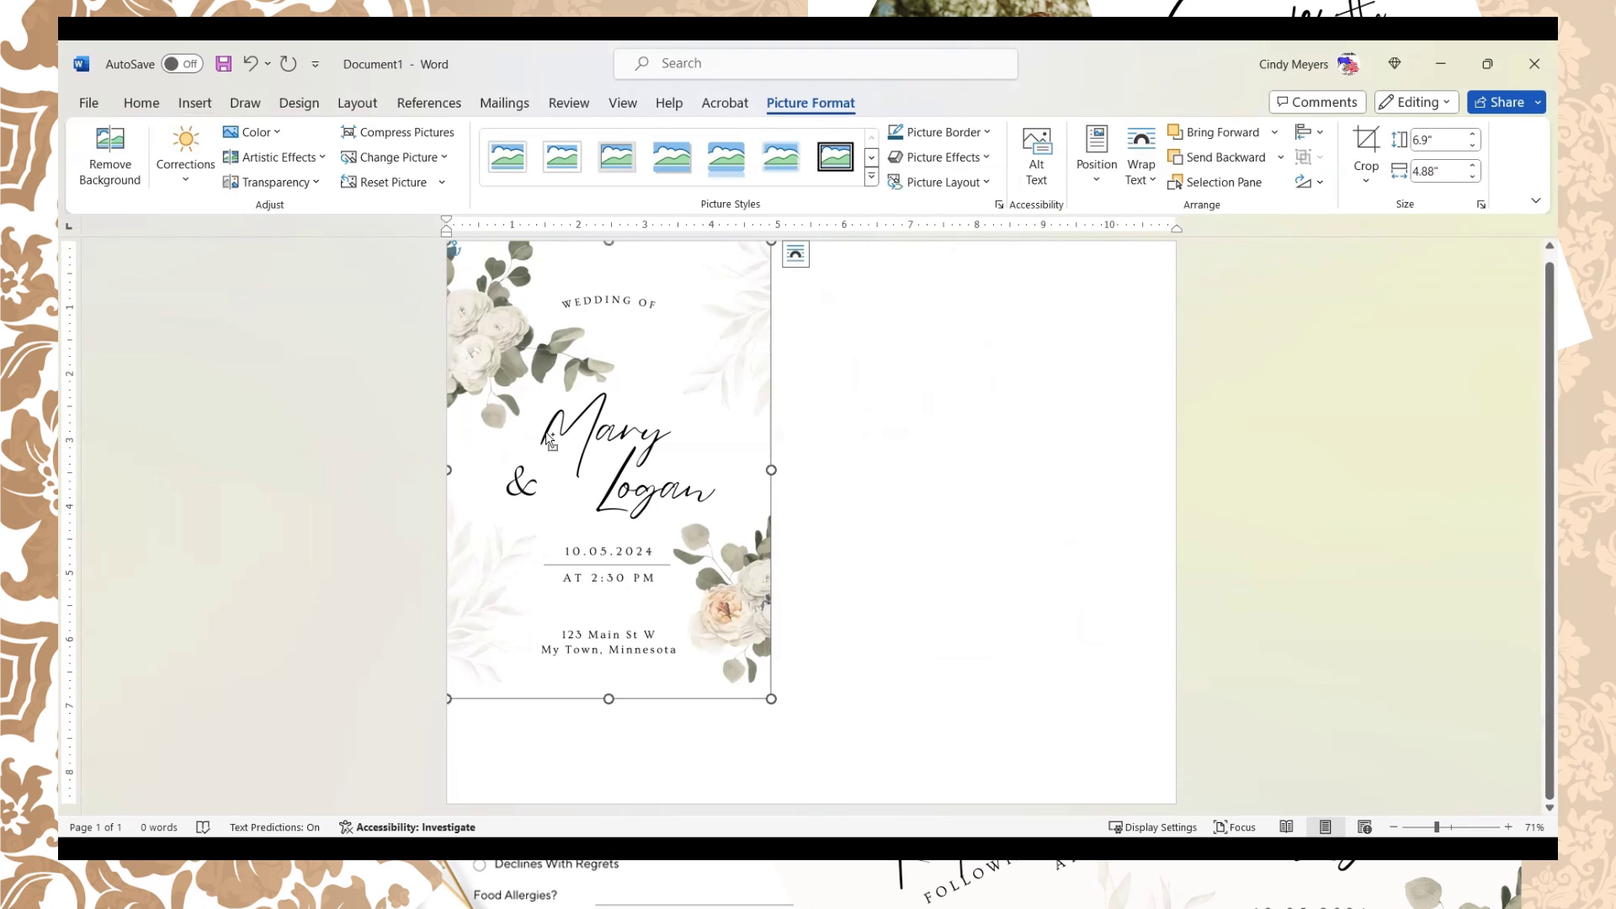
pyautogui.hotkey('ctrl', 'v')
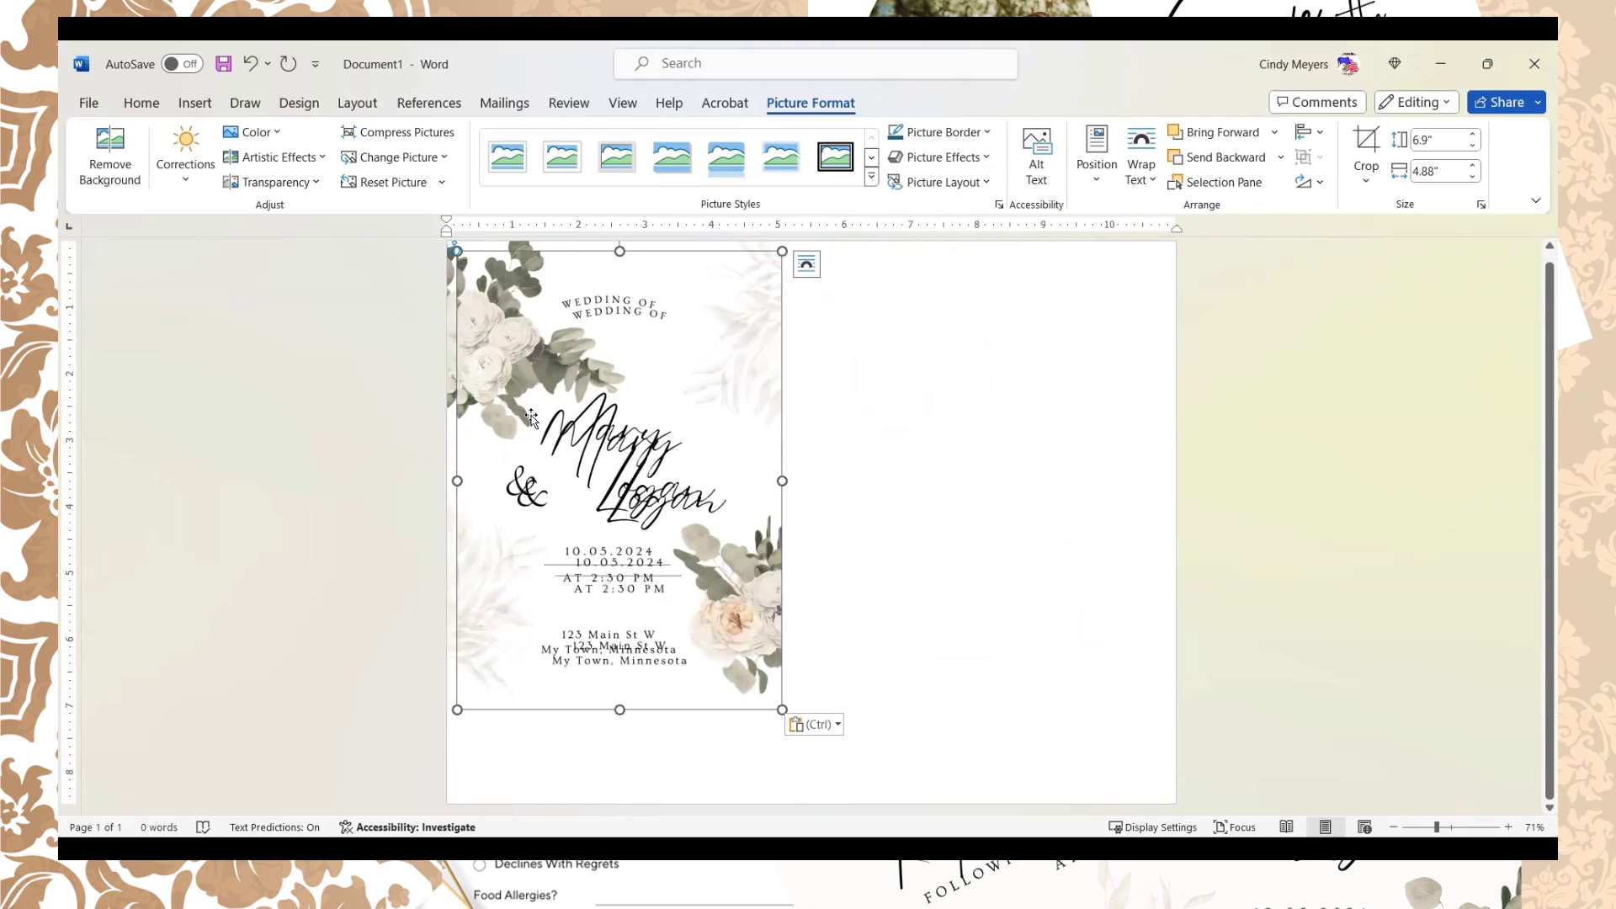
pyautogui.moveTo(638, 450); pyautogui.dragTo(1011, 453)
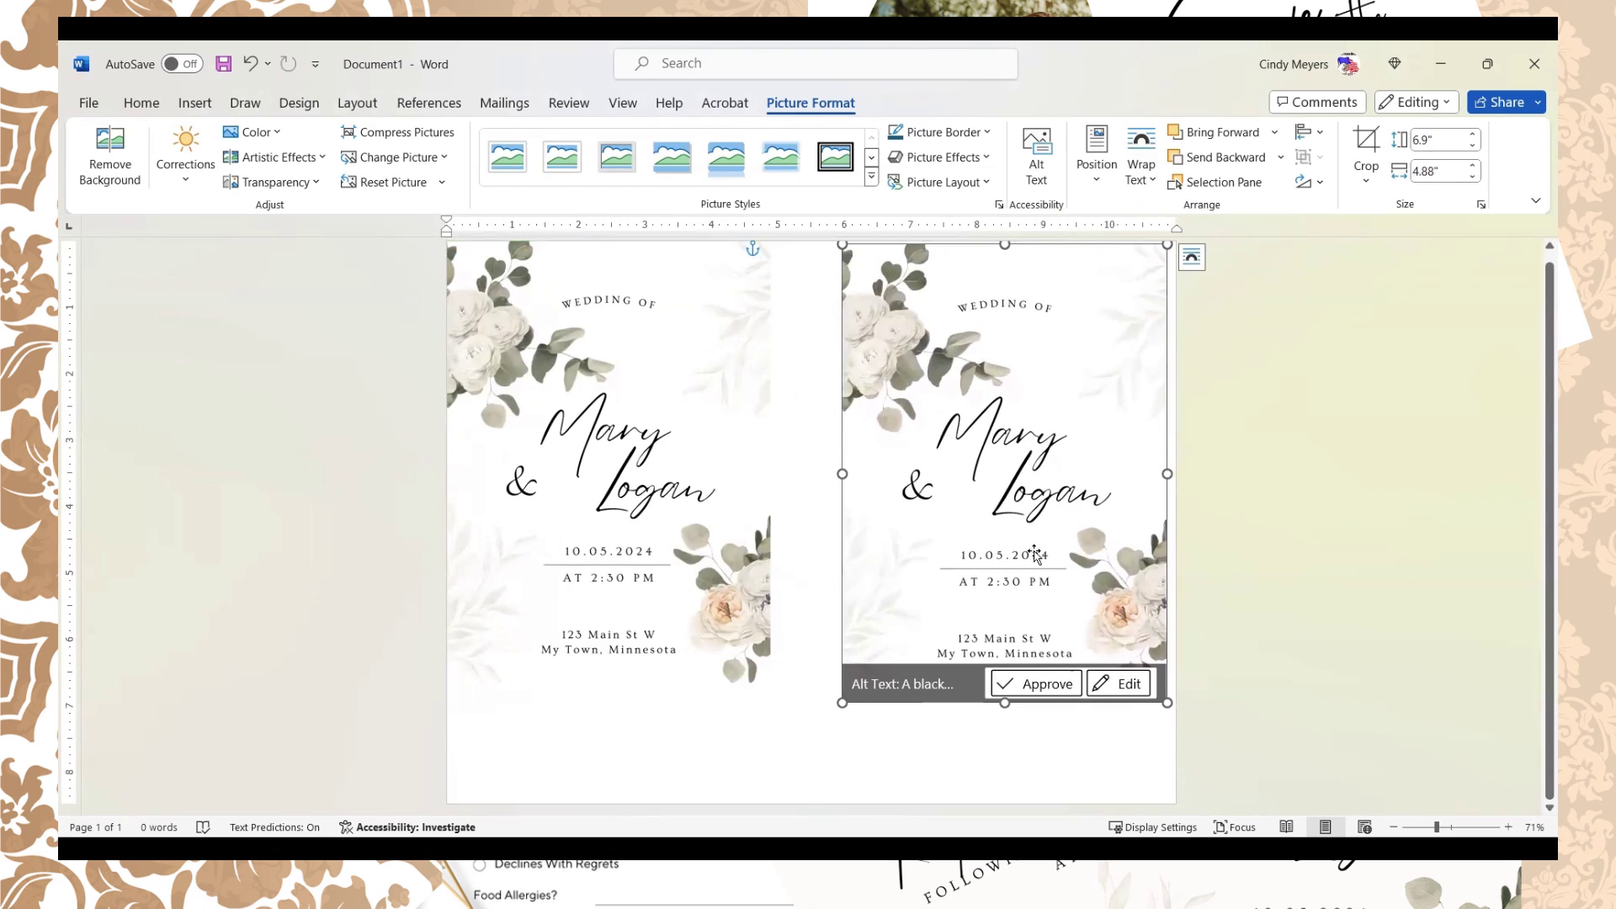
pyautogui.moveTo(663, 597); pyautogui.dragTo(670, 591)
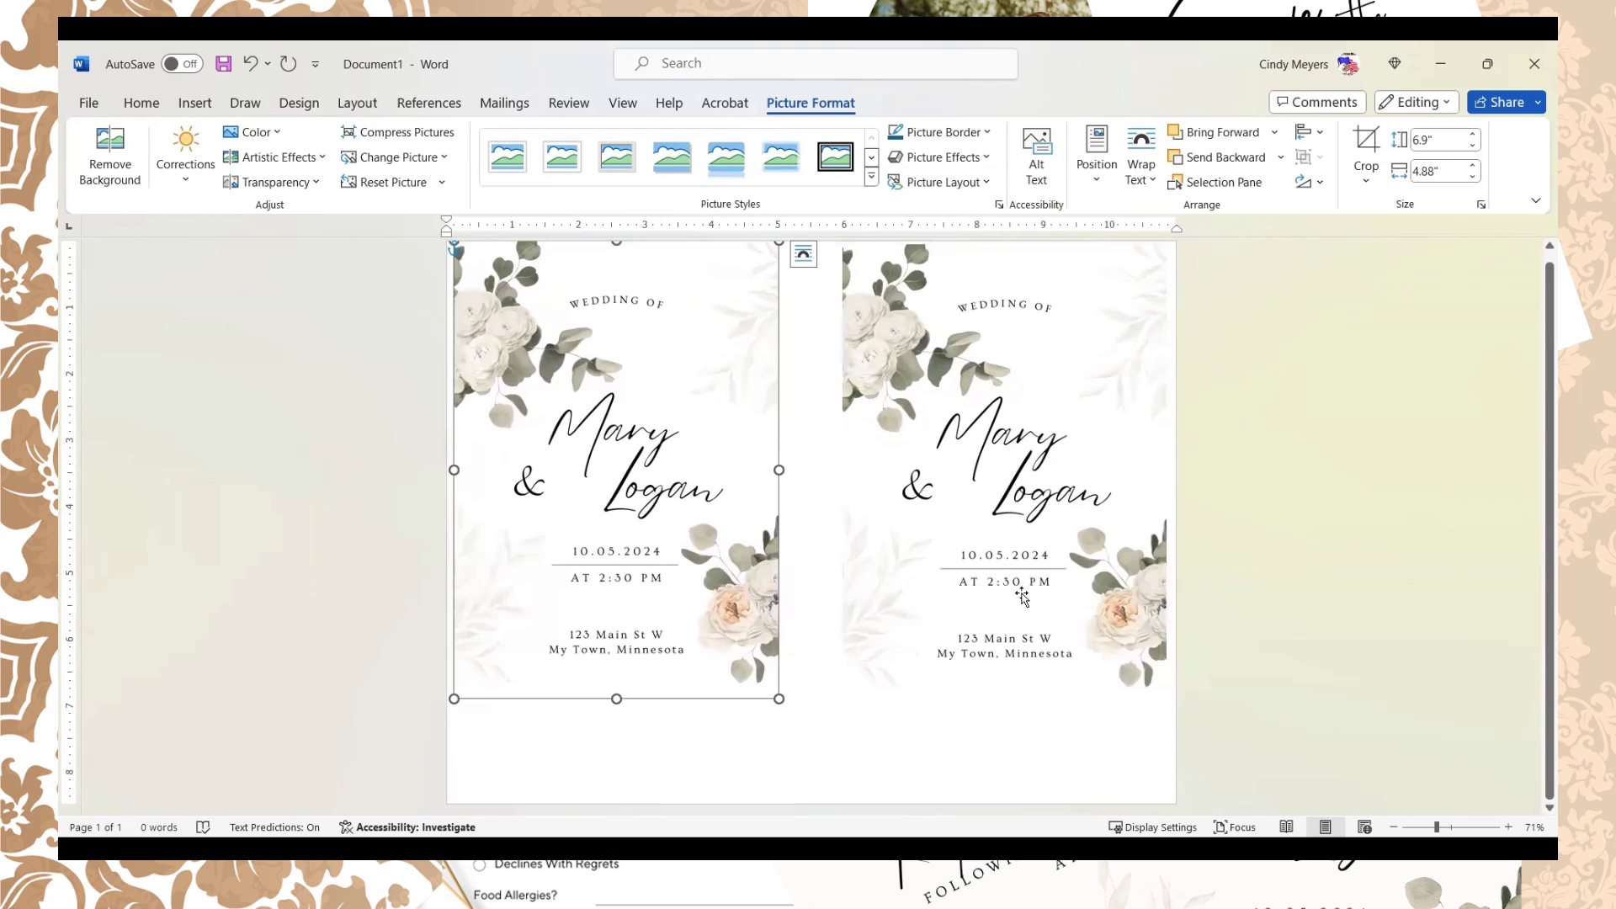
pyautogui.moveTo(966, 661); pyautogui.dragTo(973, 660)
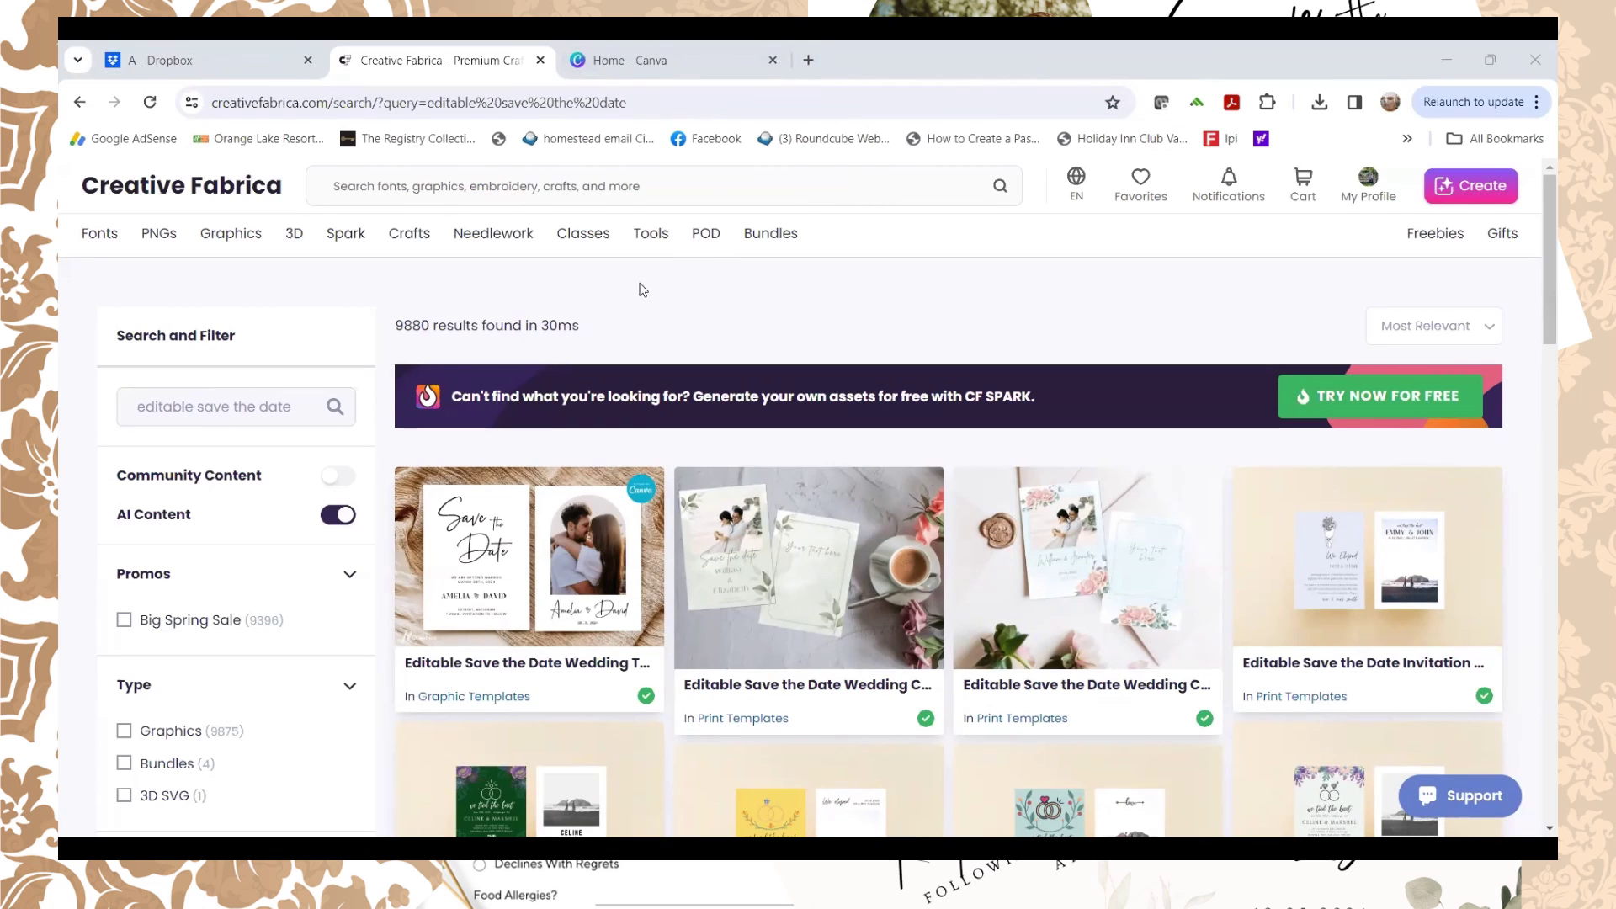
# Step: Open the Editable Save the Date Wedding Template product page from the Creative Fabrica search results
pyautogui.click(493, 674)
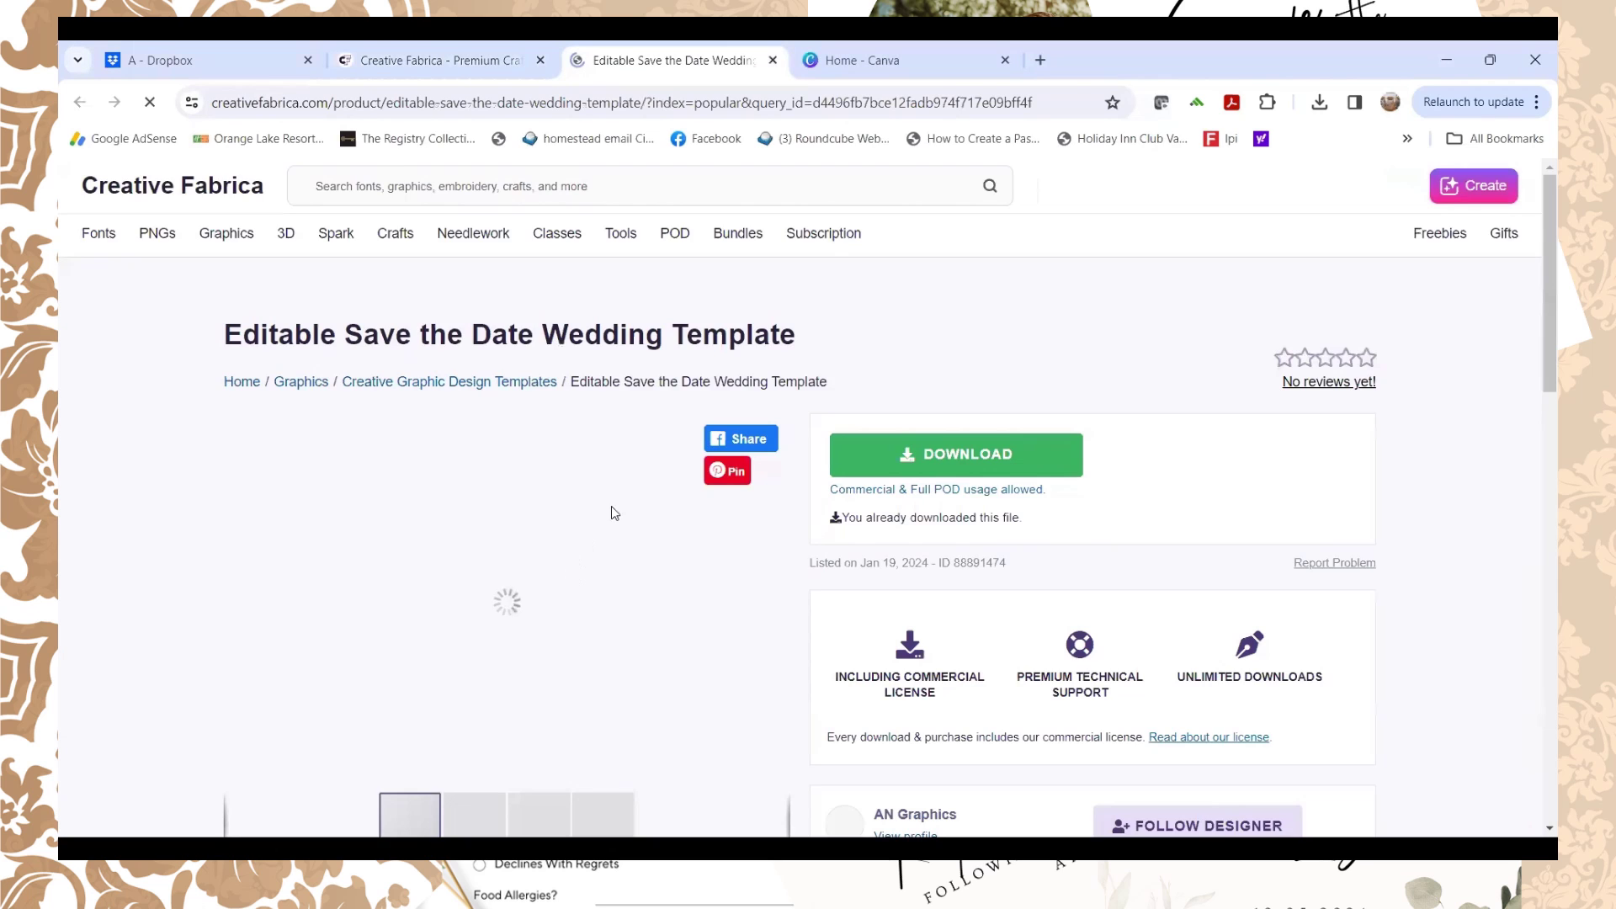